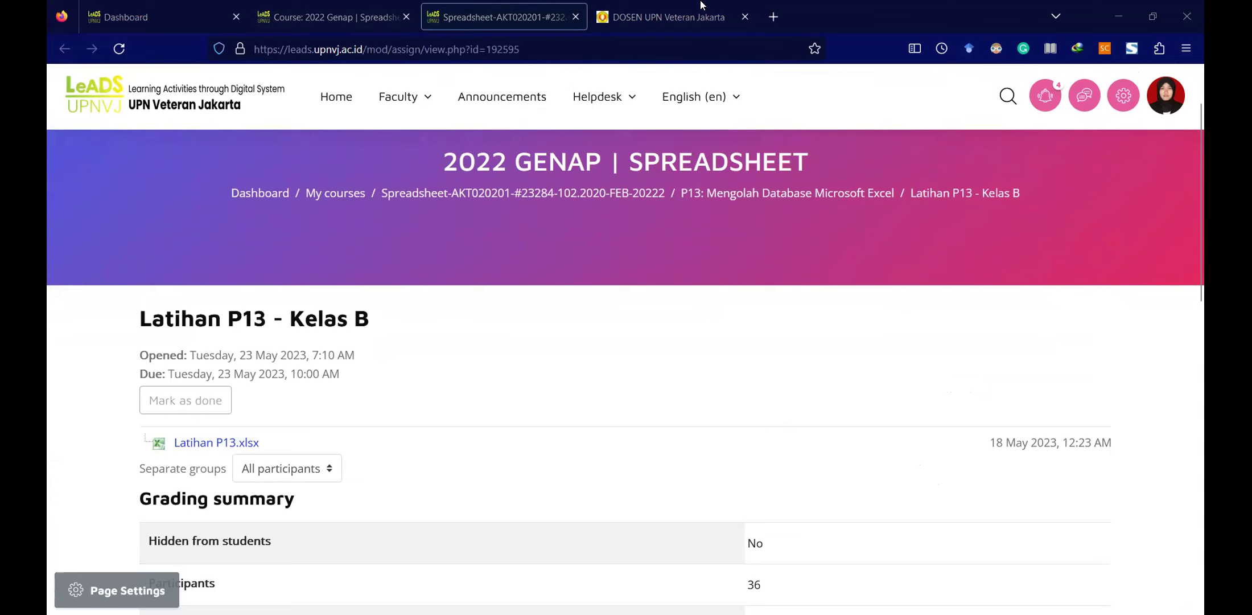
- Switch to the Latihan P13 workbook in Excel and shrink the formula bar to a single line
key("alt+Tab")
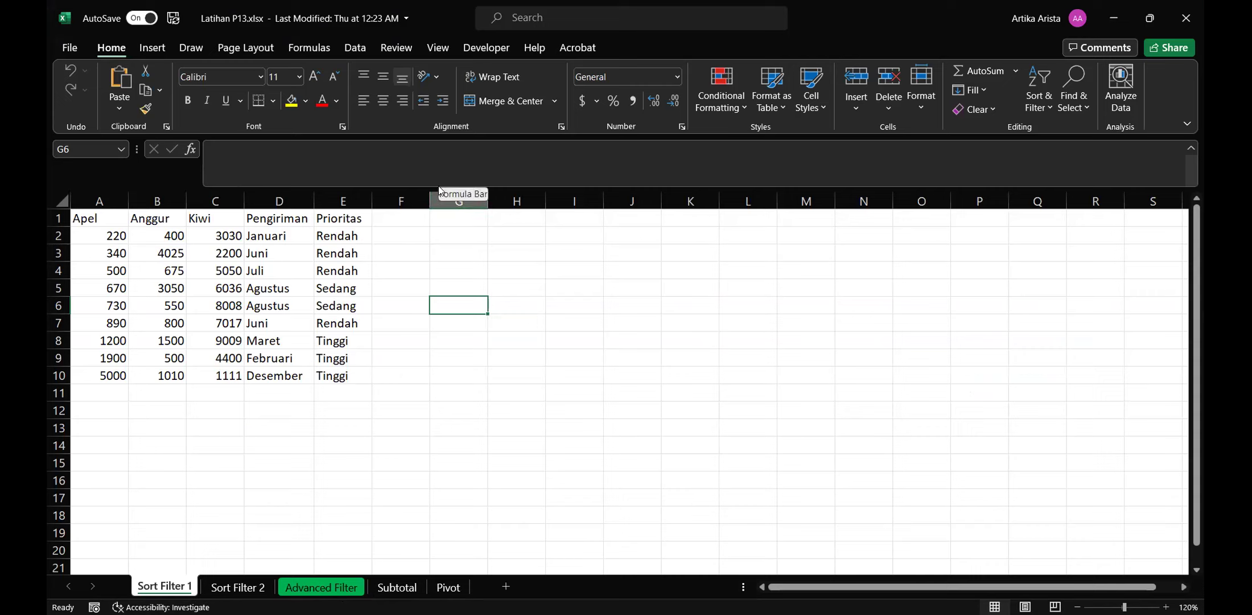
left_click_drag(439, 190, 429, 154)
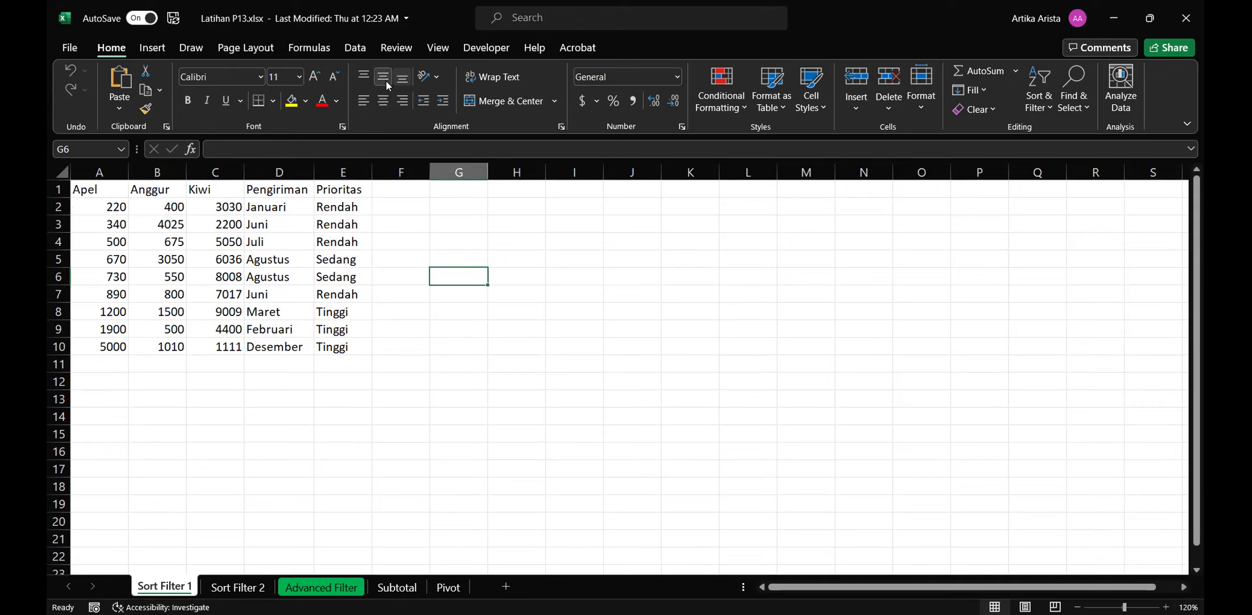
- Examine the text entries in the Pengiriman and Prioritas columns of the Sort Filter 1 sheet
left_click(279, 172)
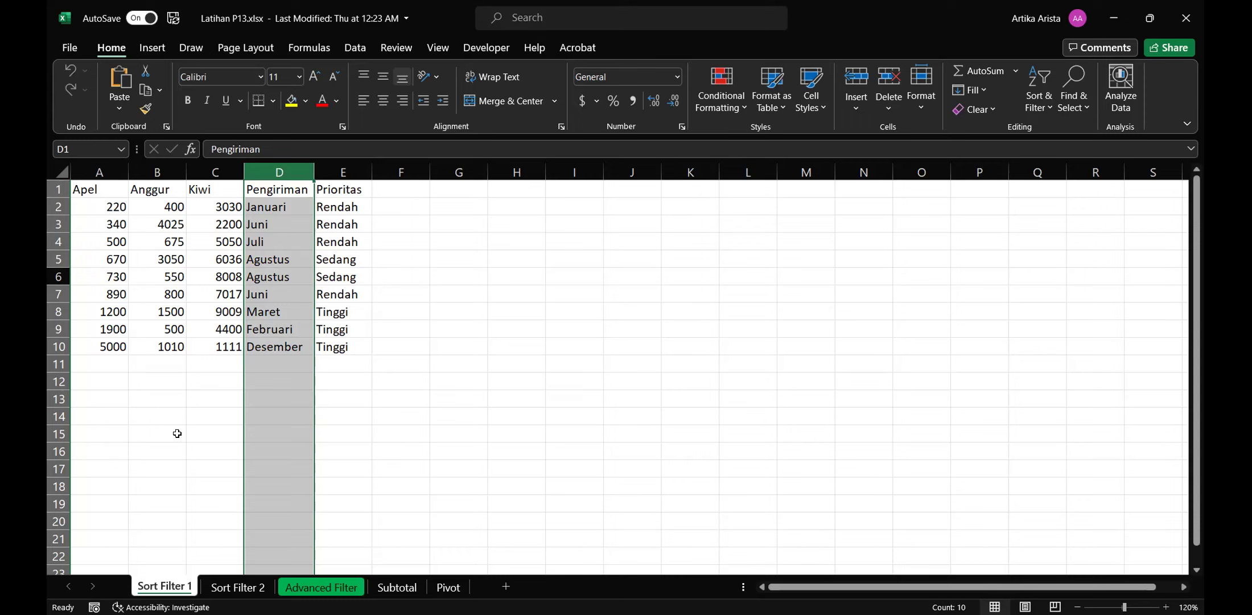
left_click(292, 222)
left_click(290, 204)
left_click(284, 287)
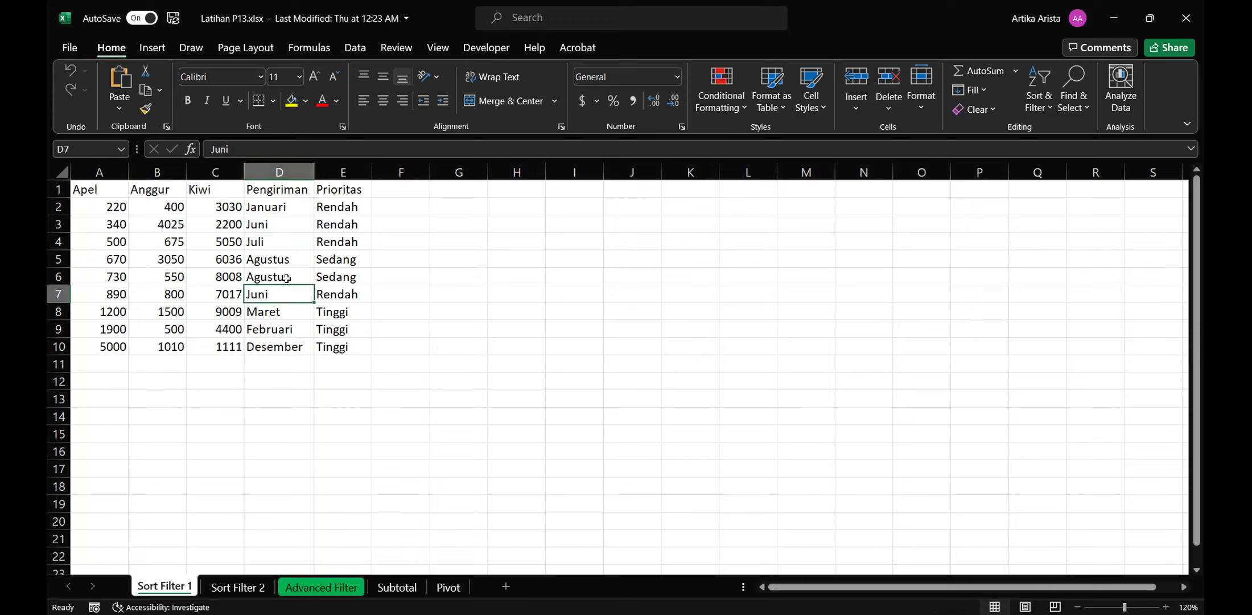
left_click(277, 222)
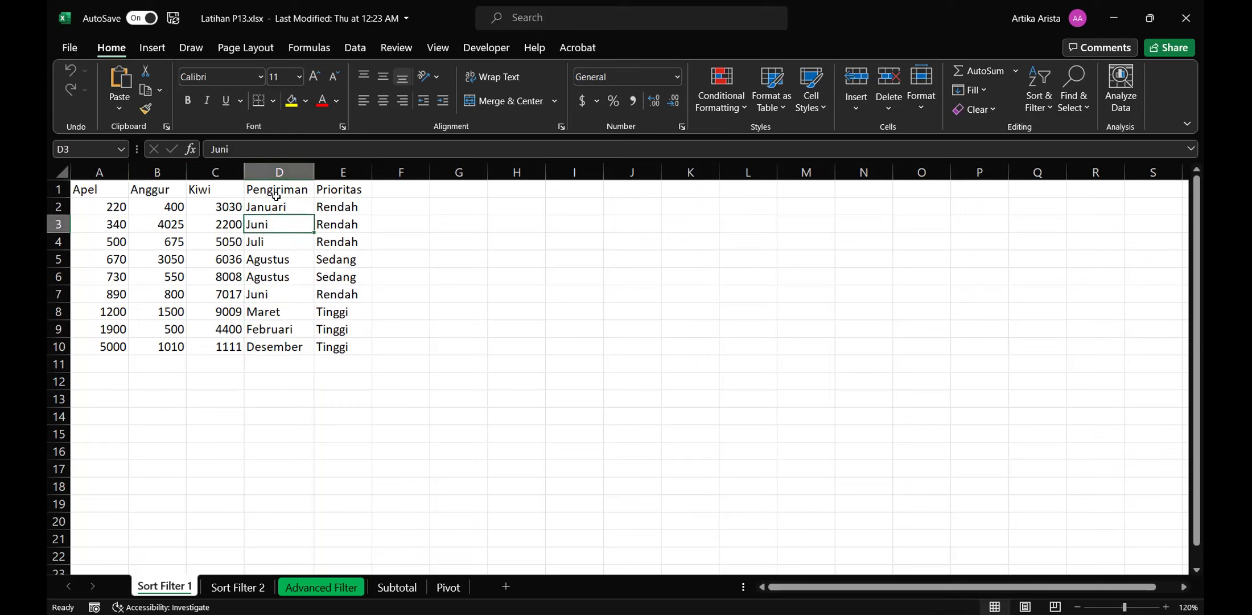
left_click(287, 170)
left_click(298, 286)
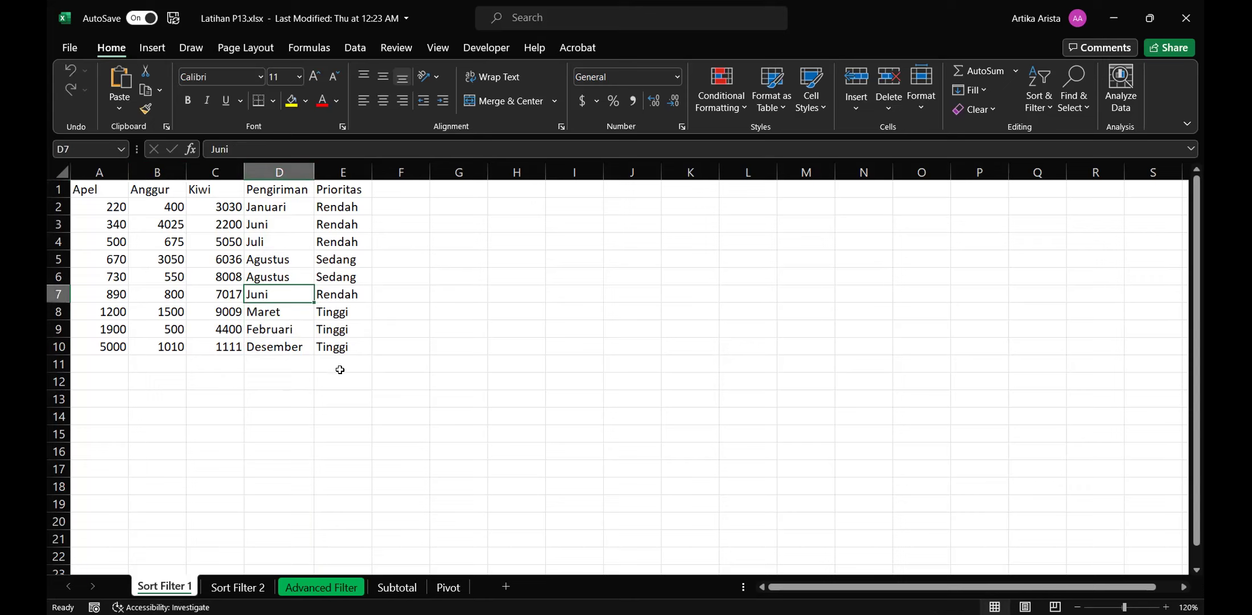
left_click(348, 171)
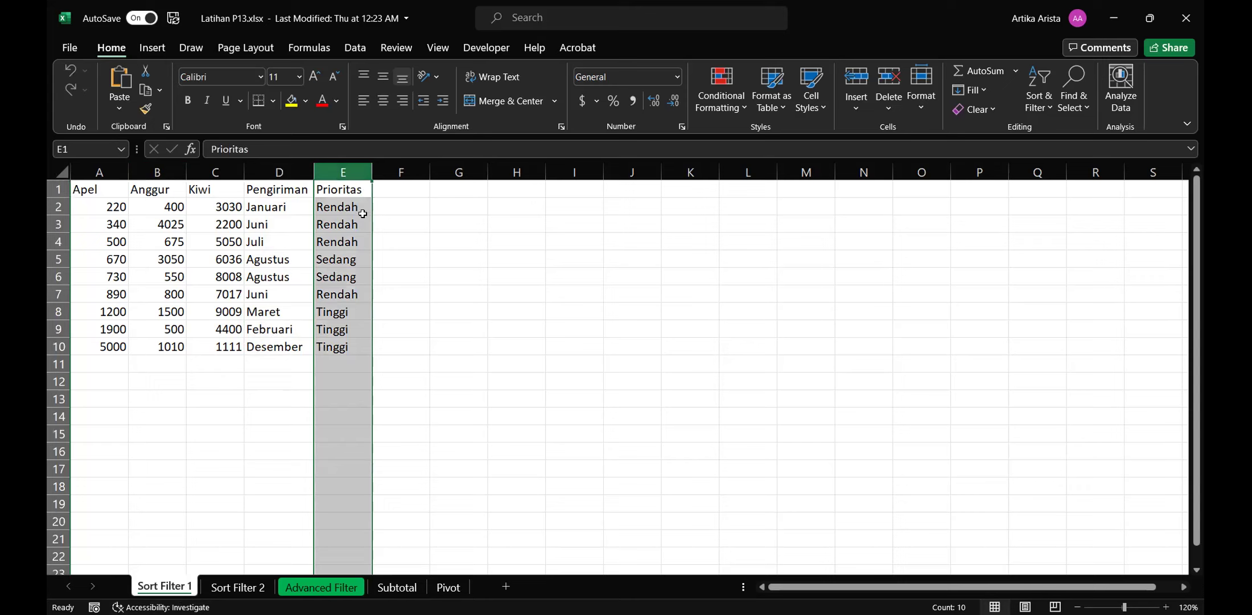
left_click(431, 325)
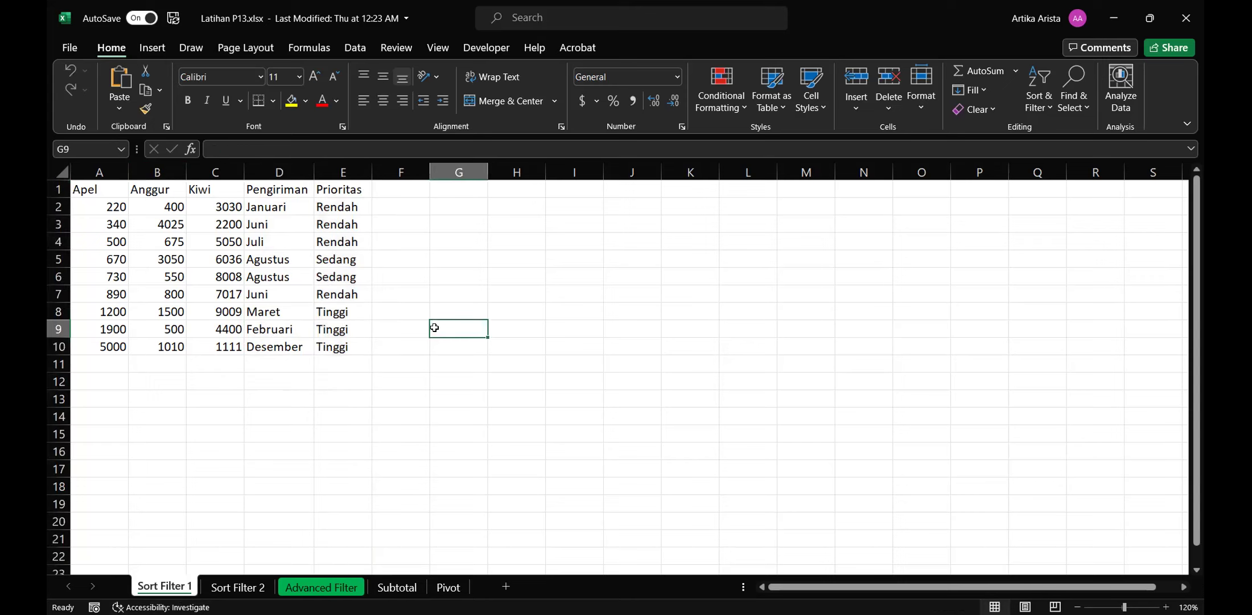
left_click(354, 165)
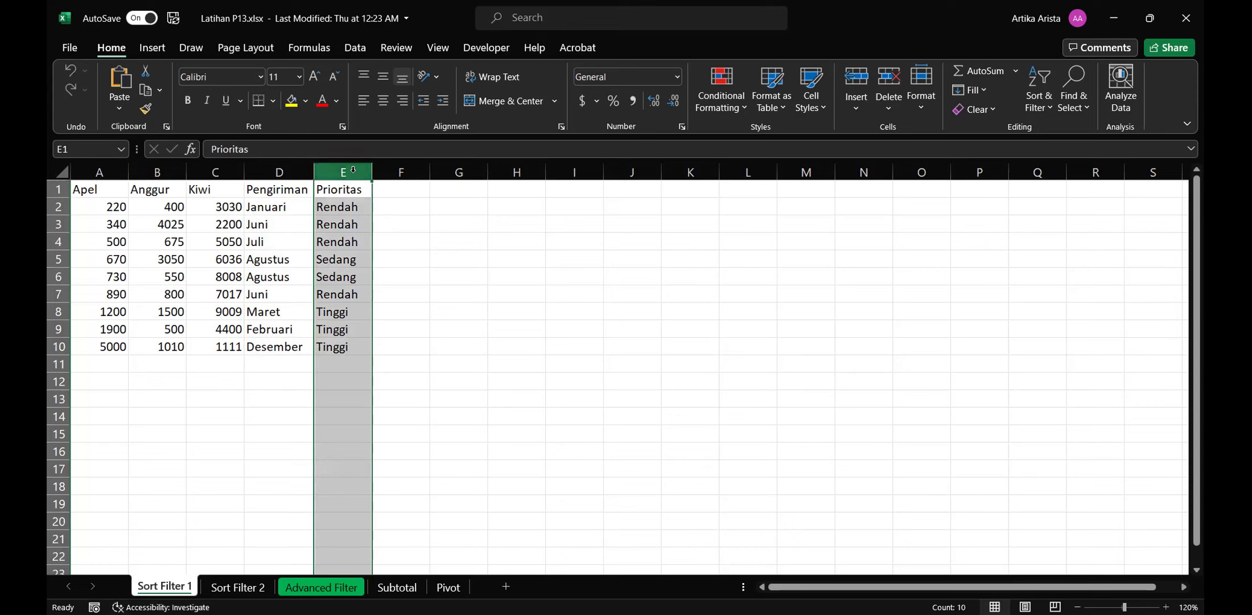
- Fill the Pengiriman and Prioritas columns with yellow
left_click(302, 172)
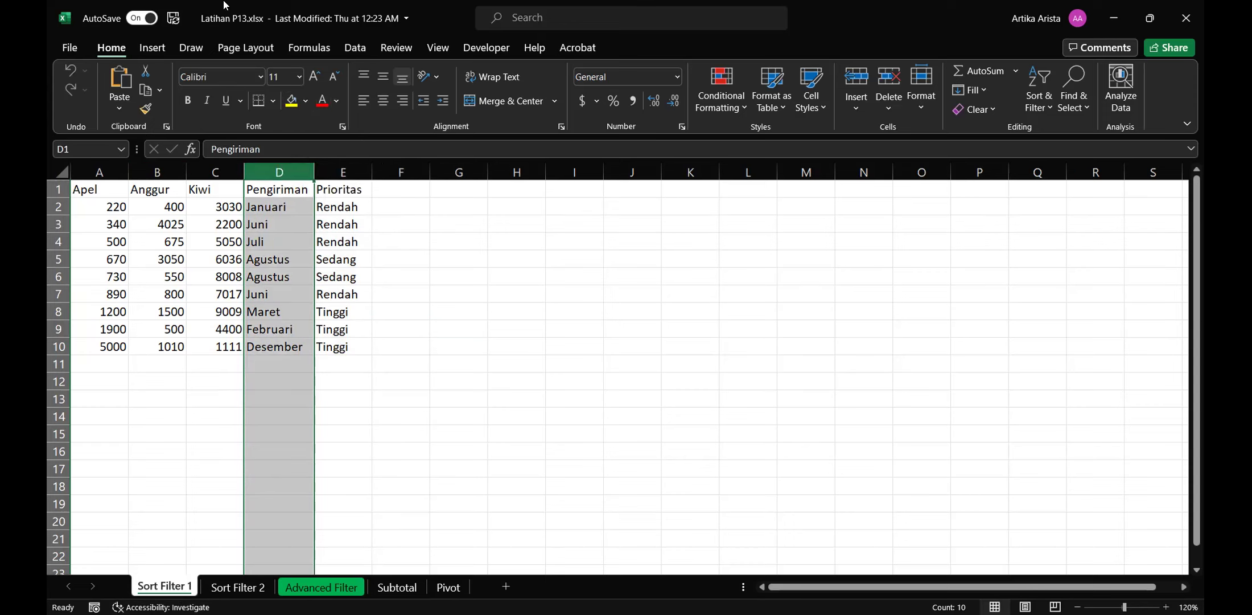
left_click(291, 100)
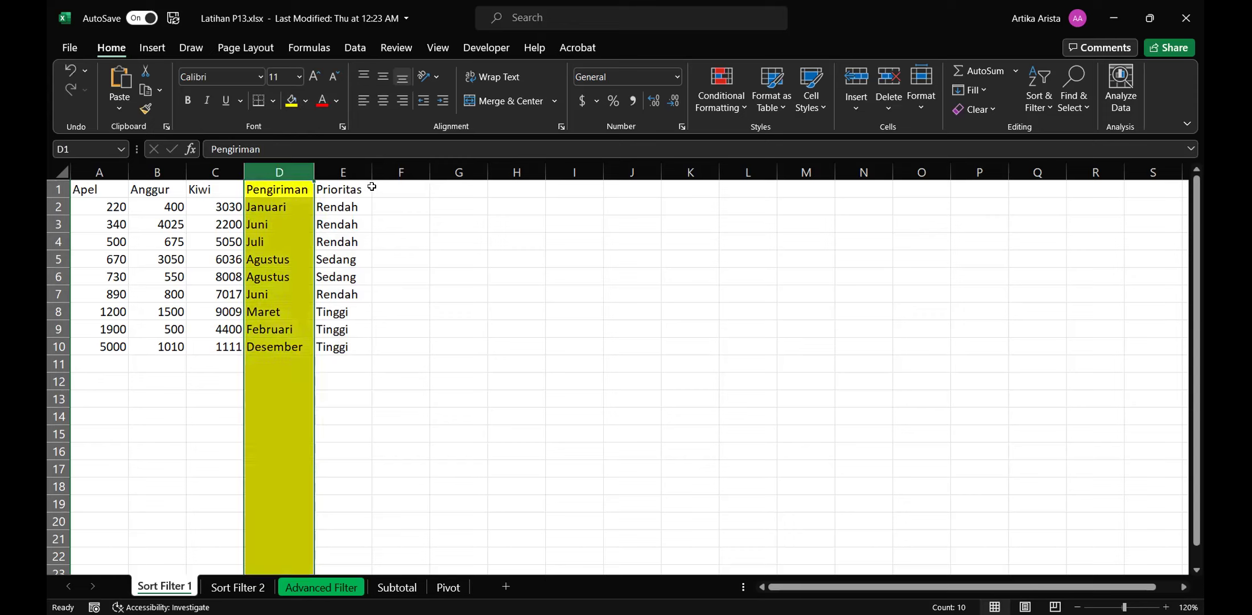
left_click(344, 171)
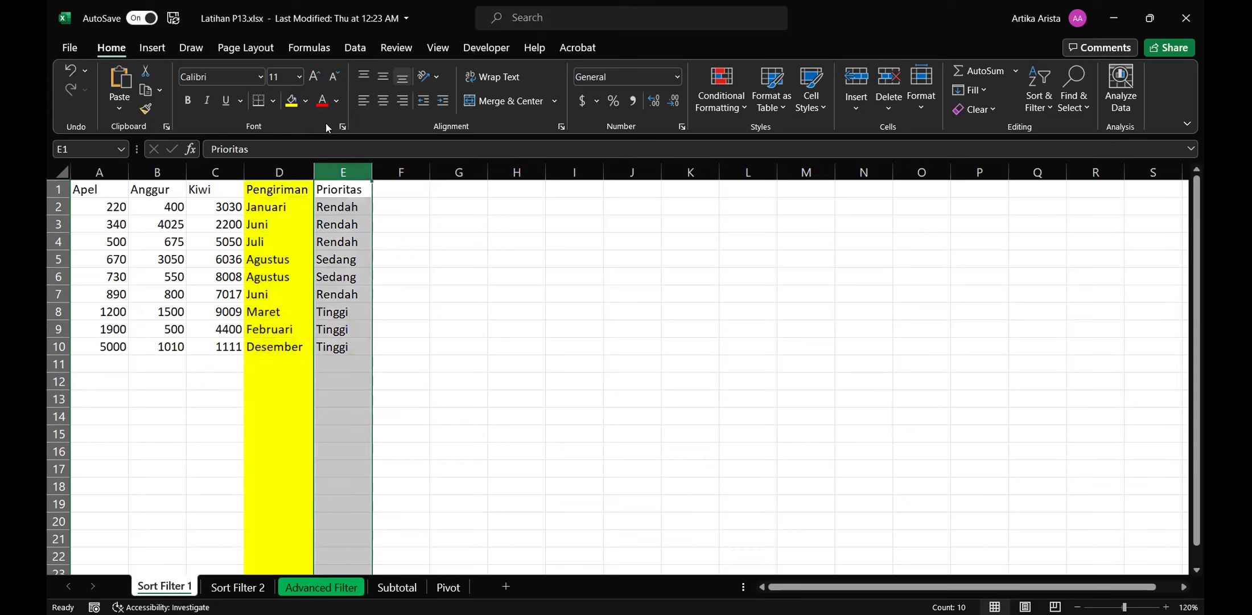
left_click(291, 101)
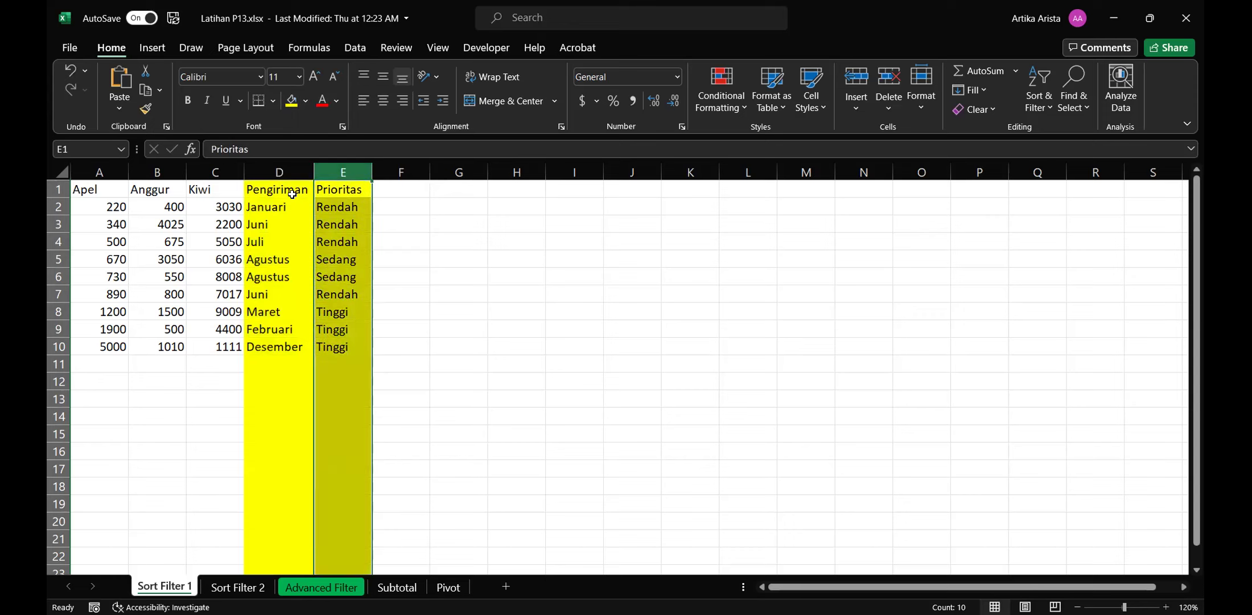
- Compare the highlighted text columns with the numeric Apel, Anggur and Kiwi columns
left_click(291, 172)
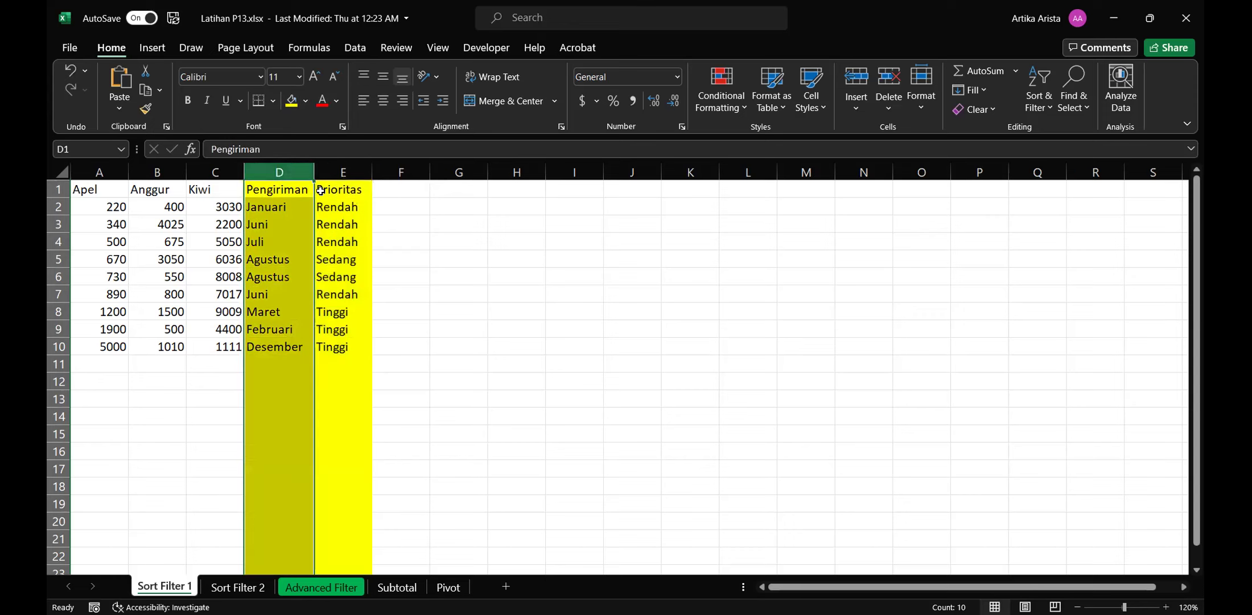
left_click(341, 172)
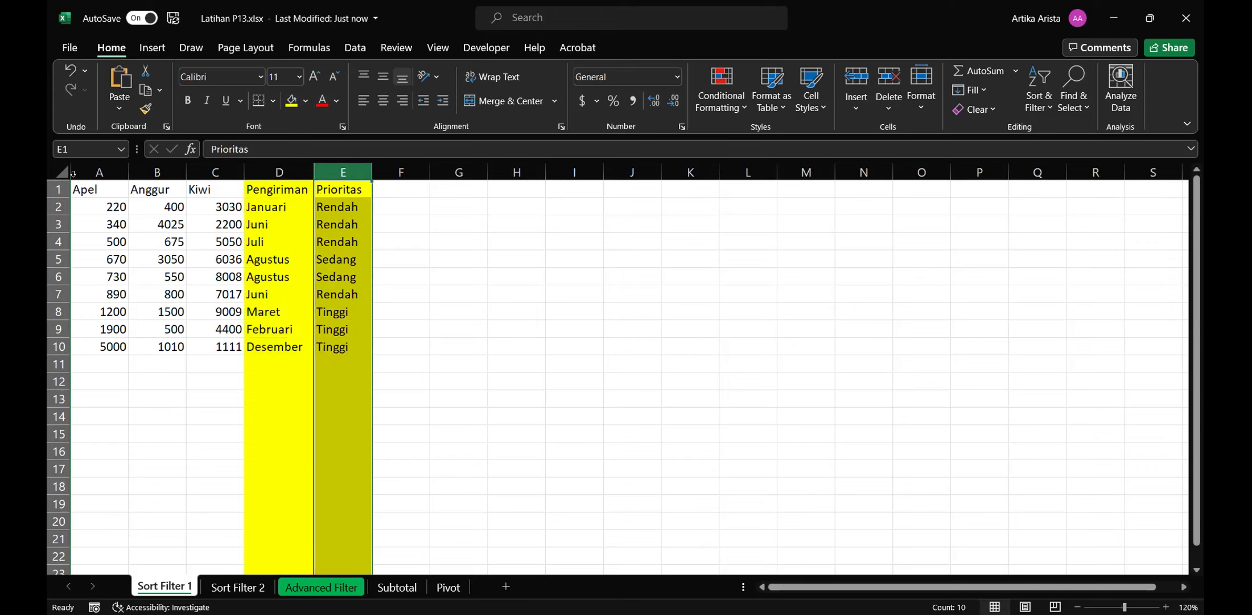
left_click(90, 168)
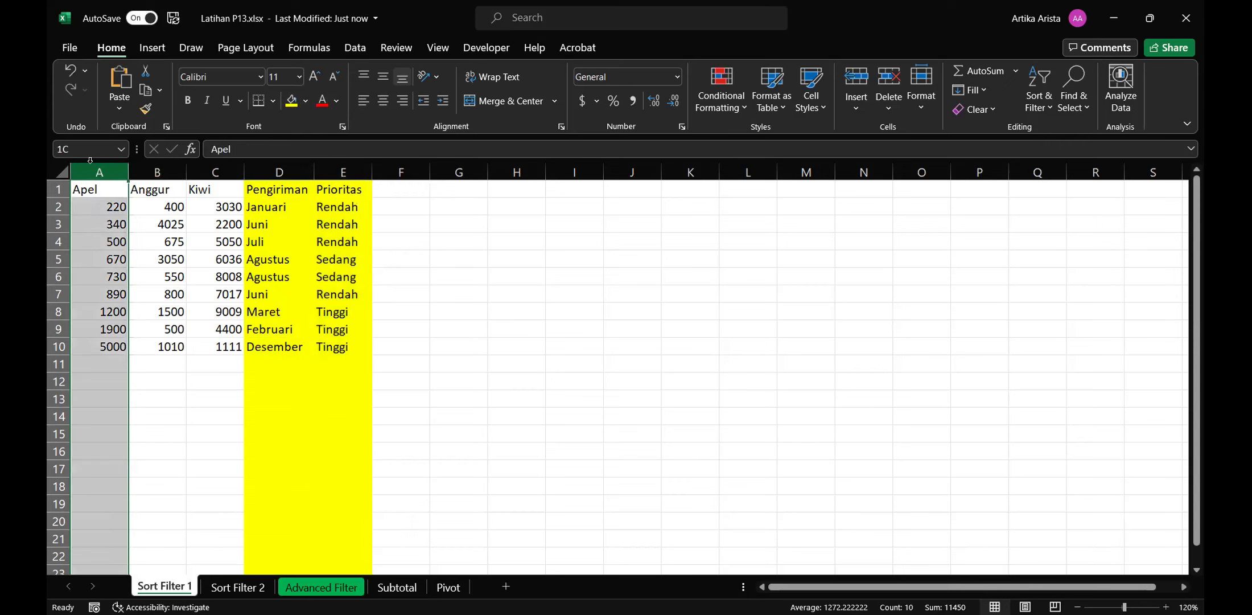
left_click(157, 172)
left_click(219, 185)
left_click(230, 276)
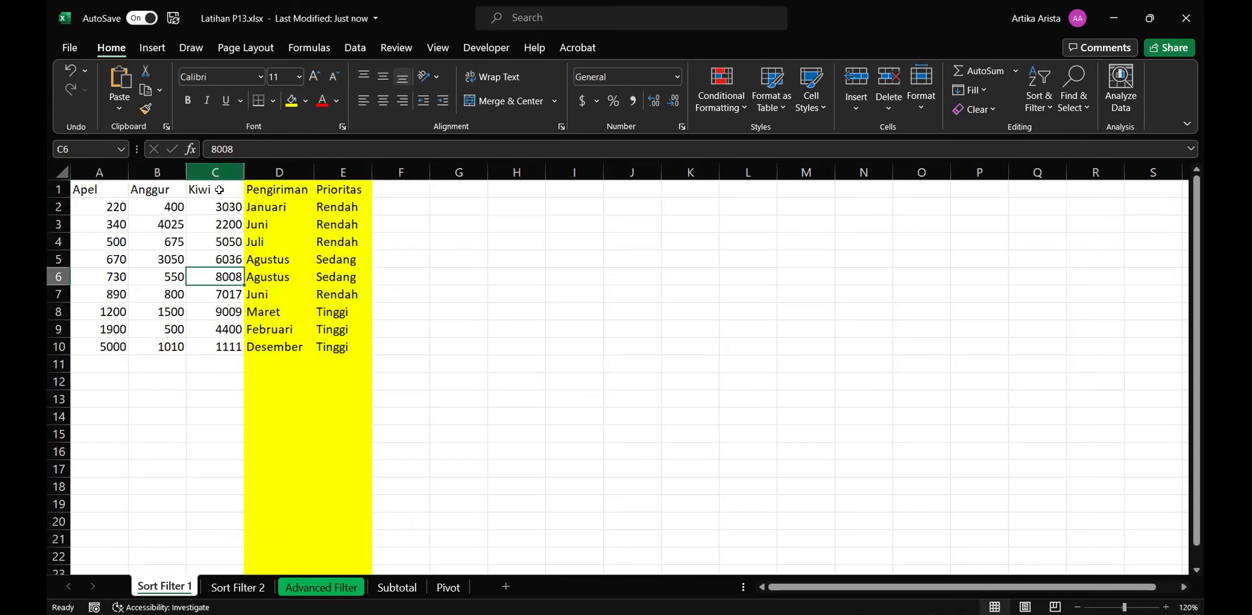
left_click(215, 170)
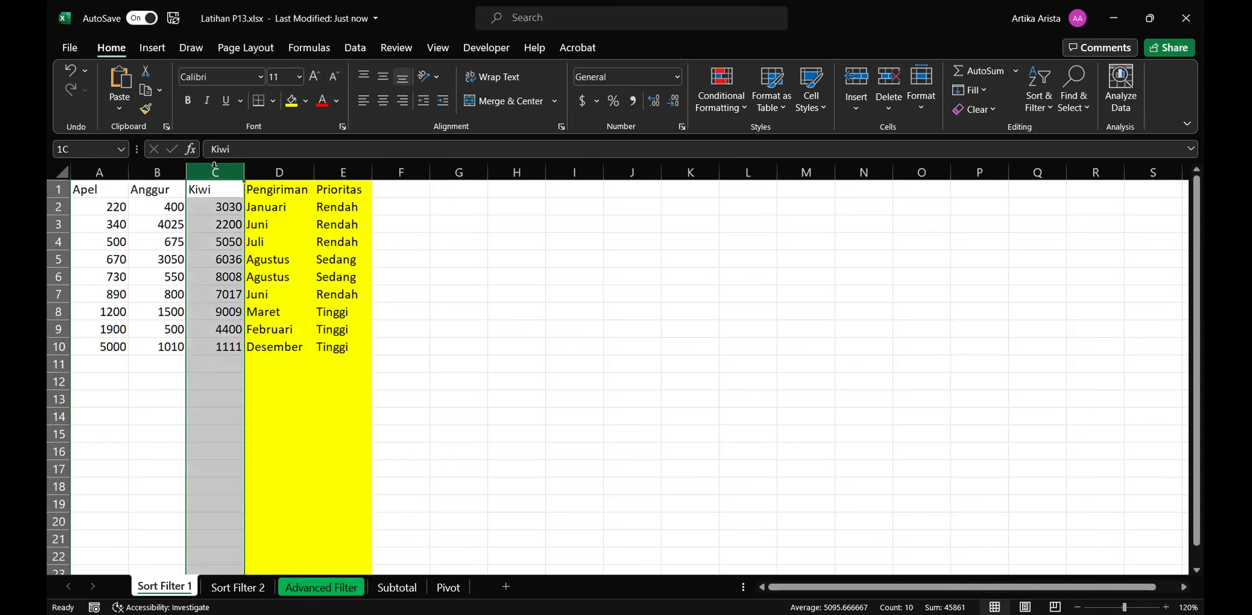
left_click(164, 170)
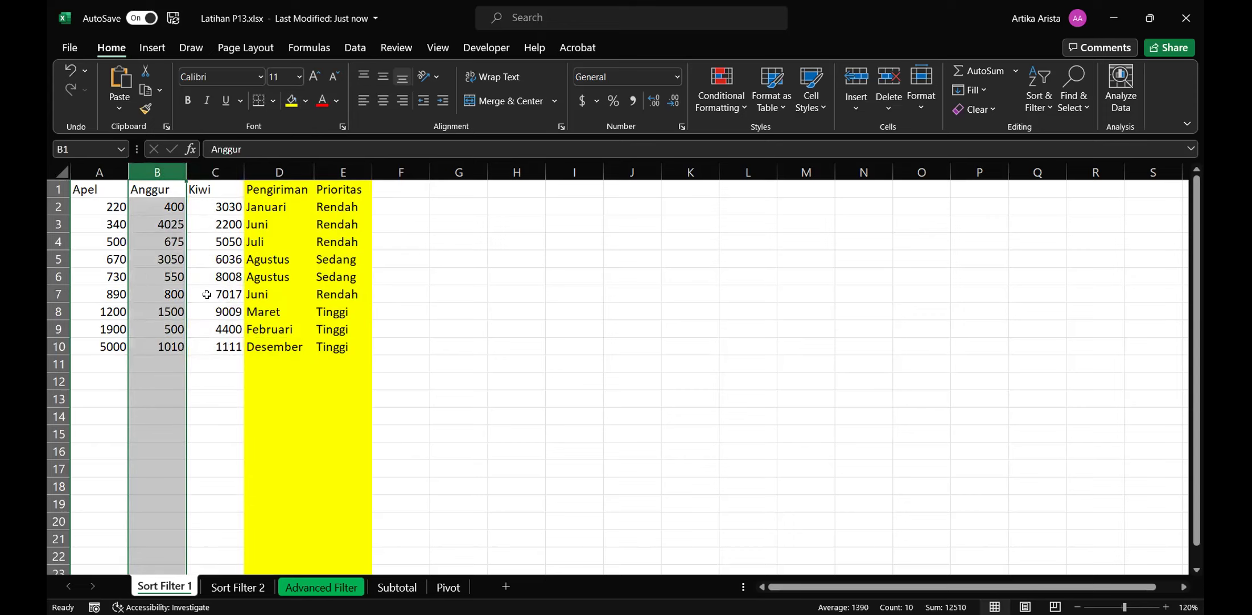
left_click(499, 341)
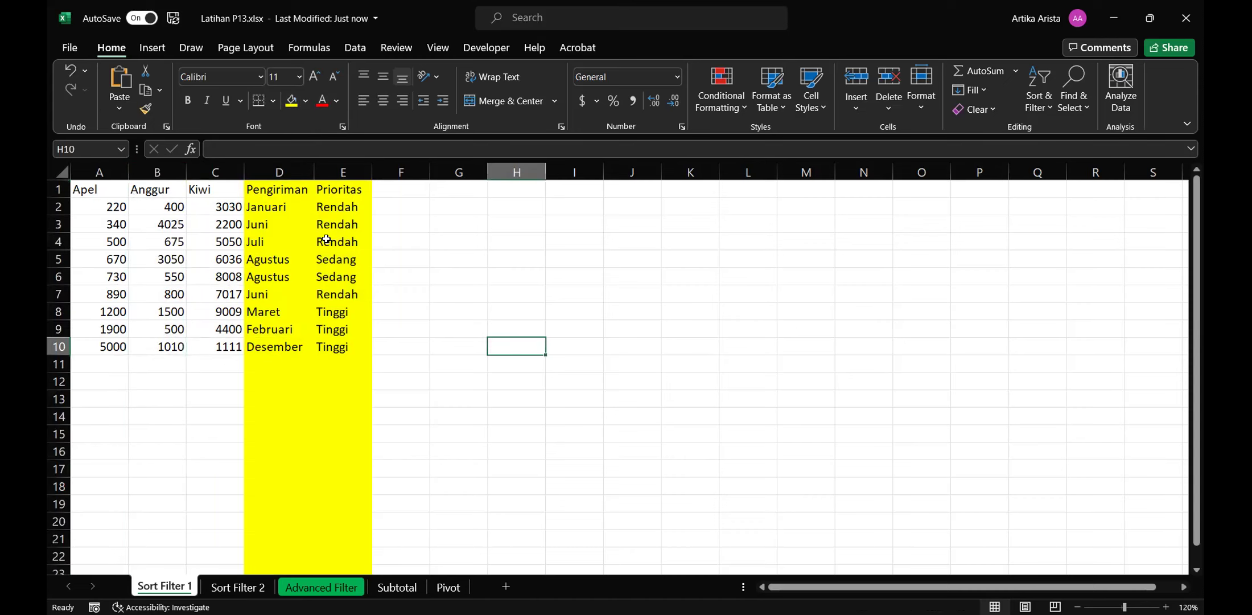
- Undo the yellow fill on the Pengiriman and Prioritas columns and save the workbook
left_click(70, 70)
left_click(71, 71)
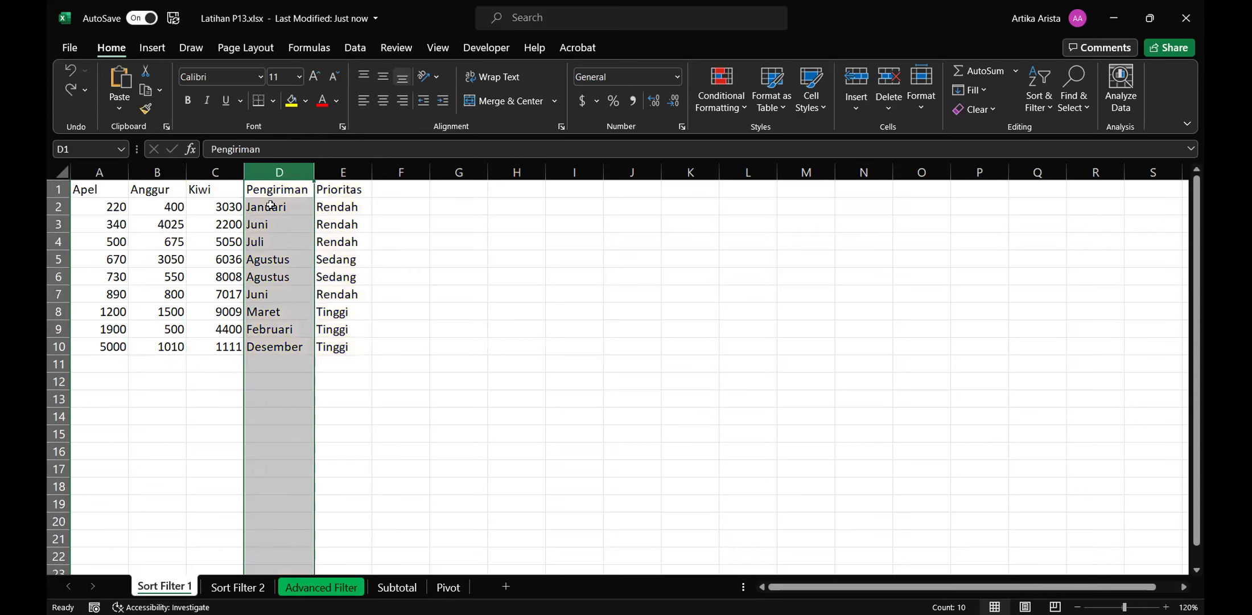
left_click(173, 20)
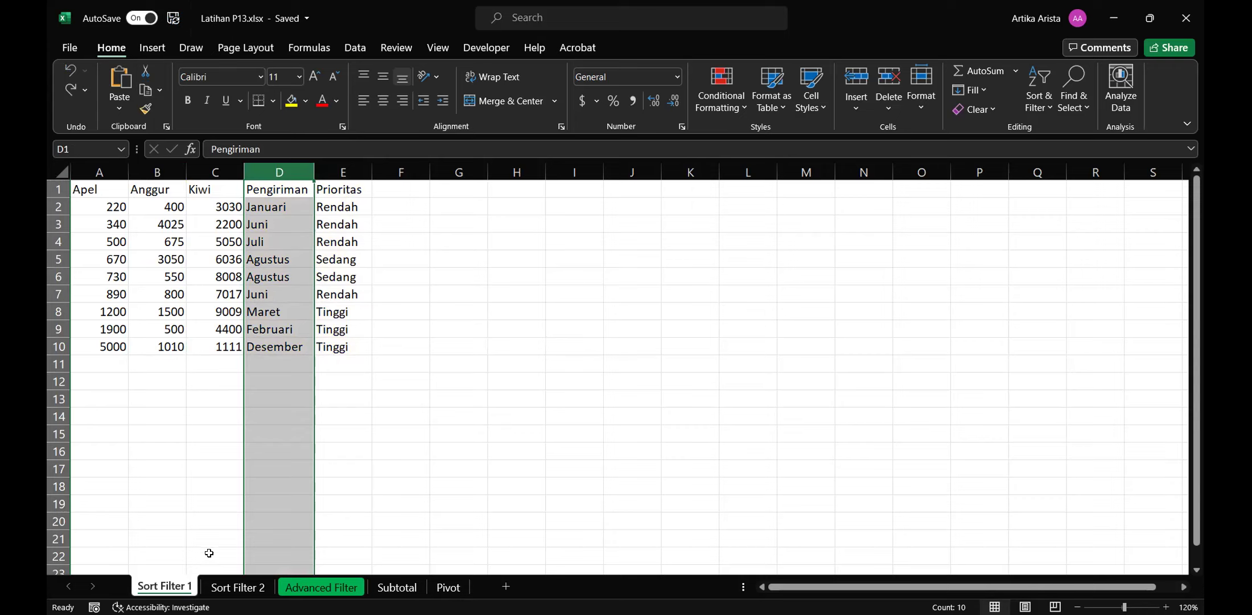
- Check the Latihan P13 - Kelas B assignment page and examine the UKURAN, NAMA and TANGGAL columns of the Sort Filter 2 sheet
left_click(243, 588)
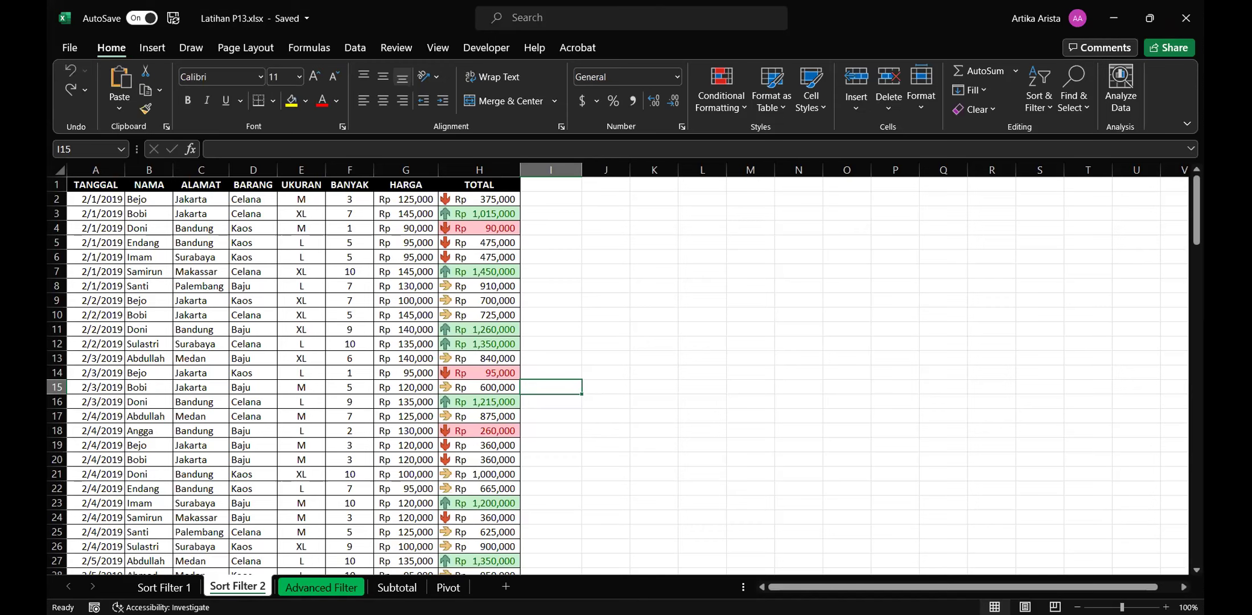
key("alt+Tab")
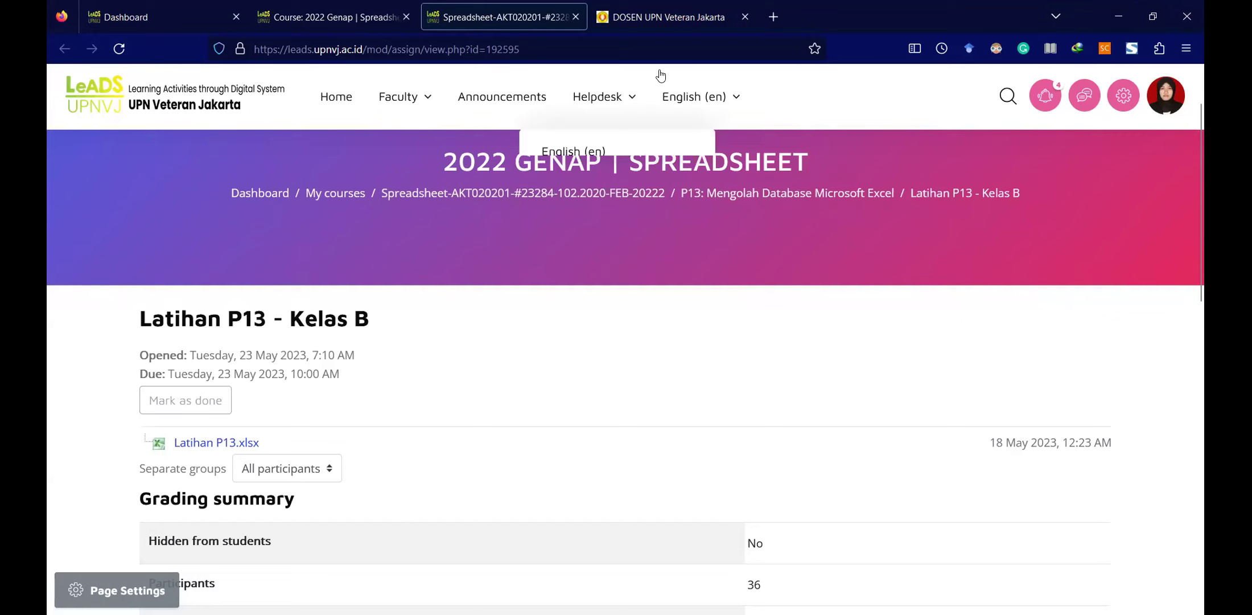
key("alt+Tab")
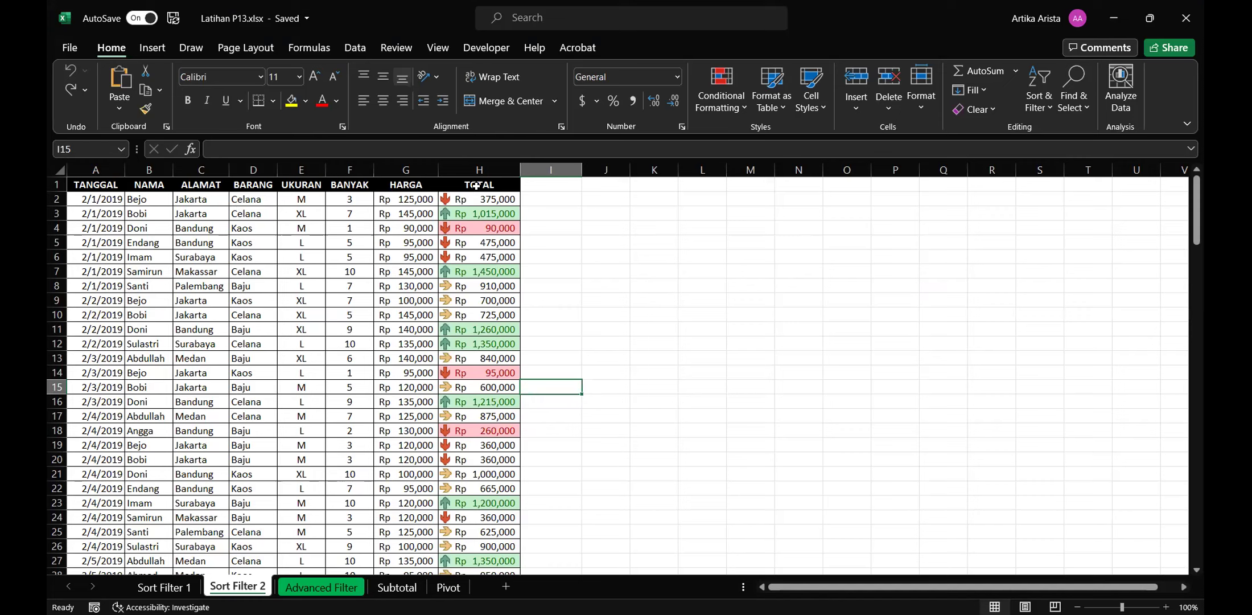
left_click(302, 169)
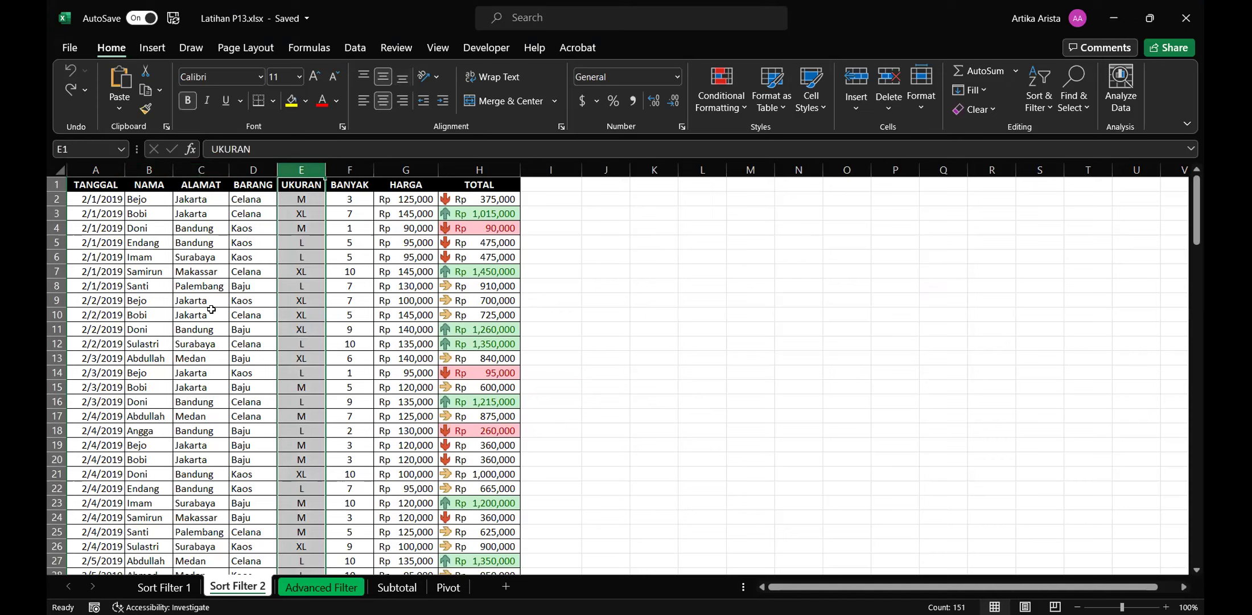
left_click(129, 191)
left_click(165, 271)
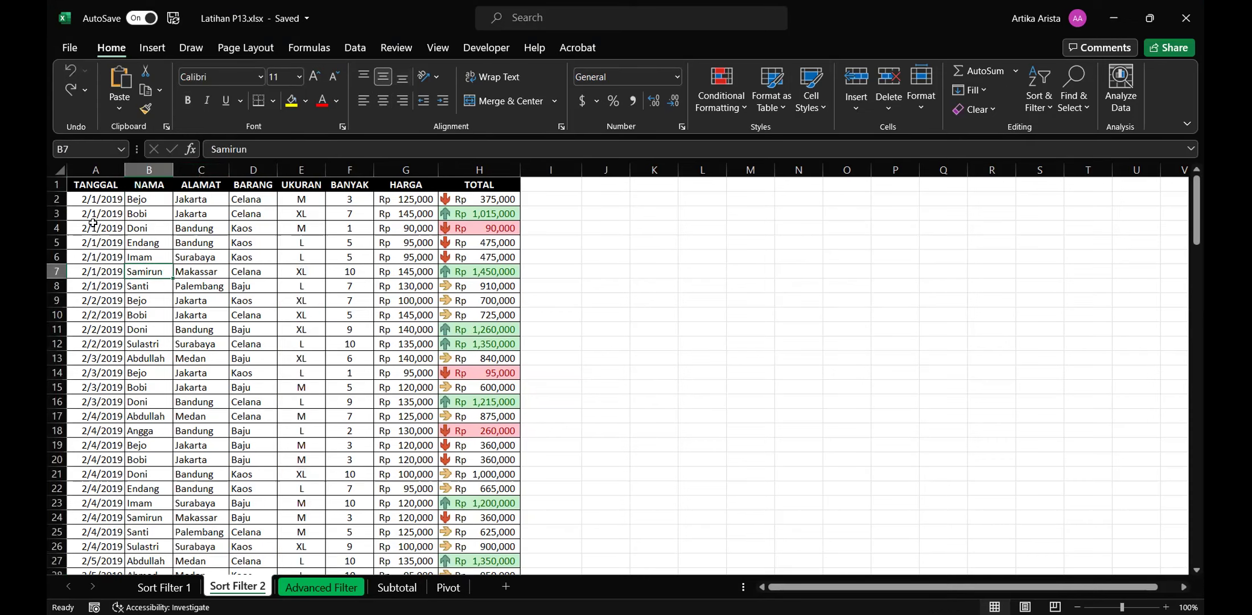
left_click(93, 225)
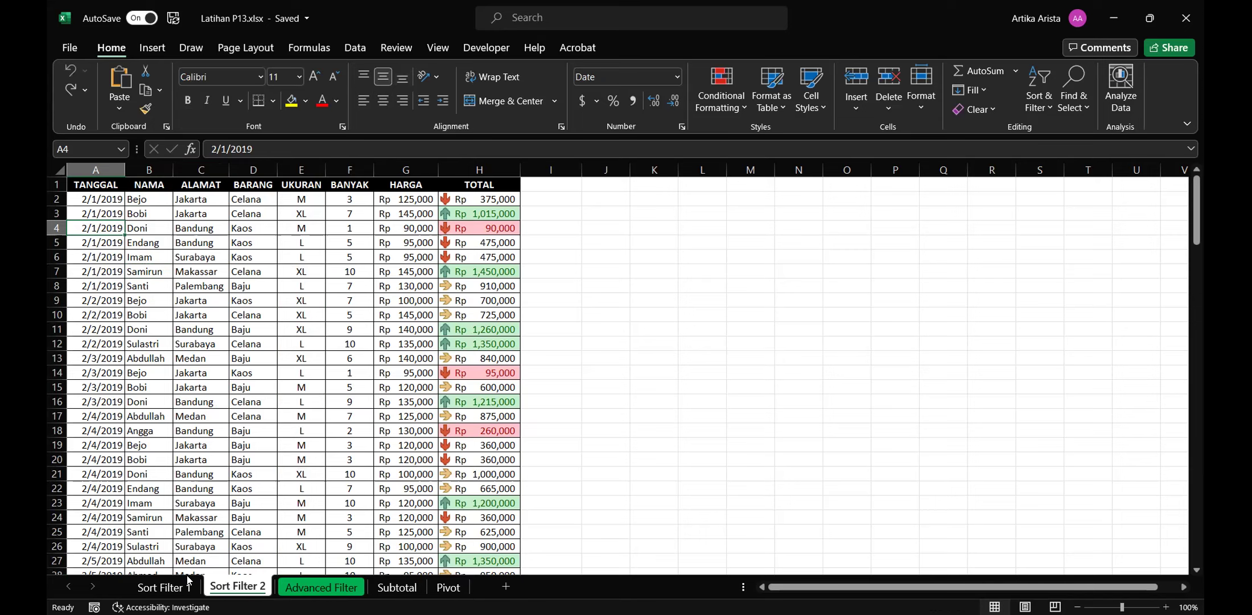
- Look through the workbook's exercise sheets up to Pivot and return to Sort Filter 1
left_click(165, 587)
left_click(239, 589)
left_click(185, 590)
left_click(447, 592)
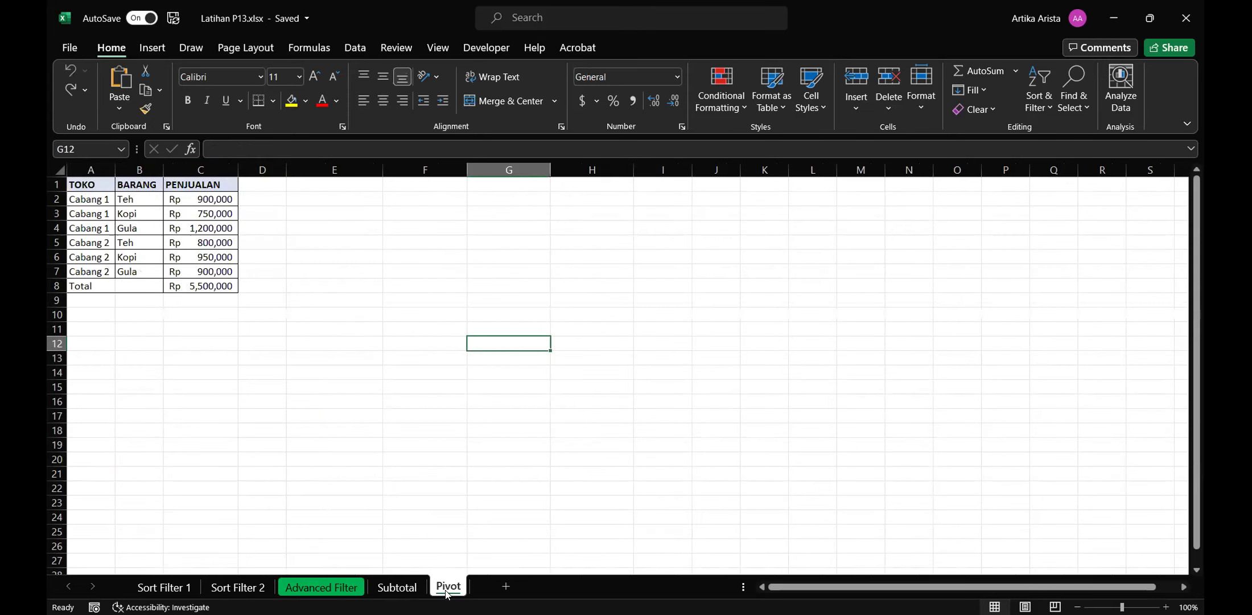
left_click(170, 588)
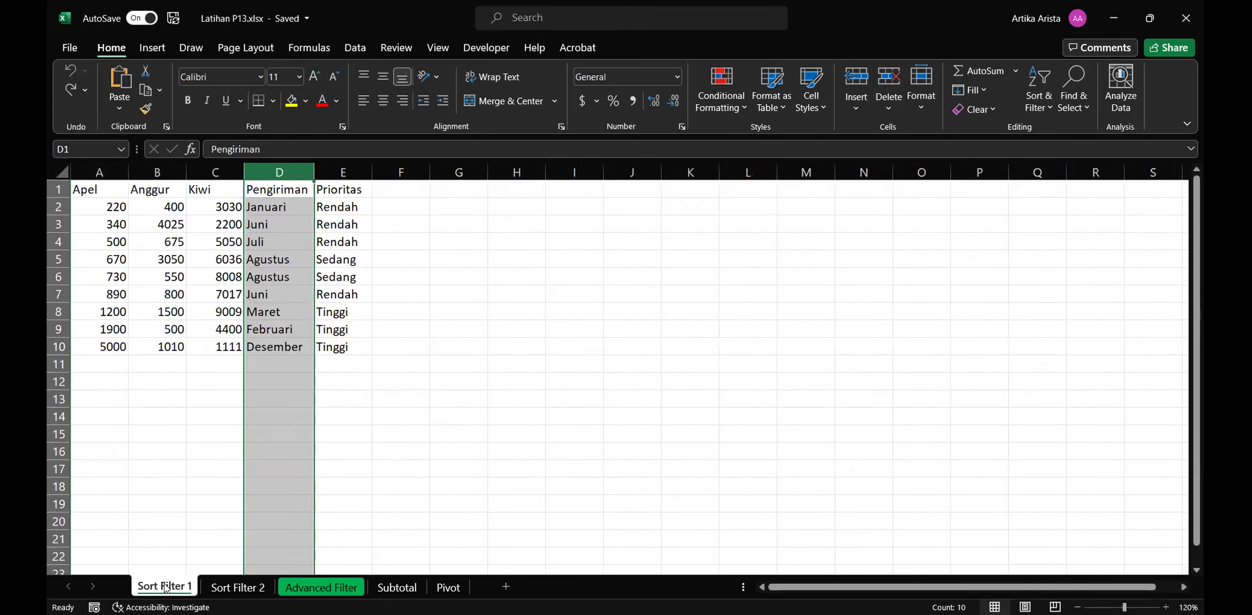
- Review the month names under Pengiriman and the priority levels under Prioritas in the Sort Filter 1 sheet
left_click(397, 376)
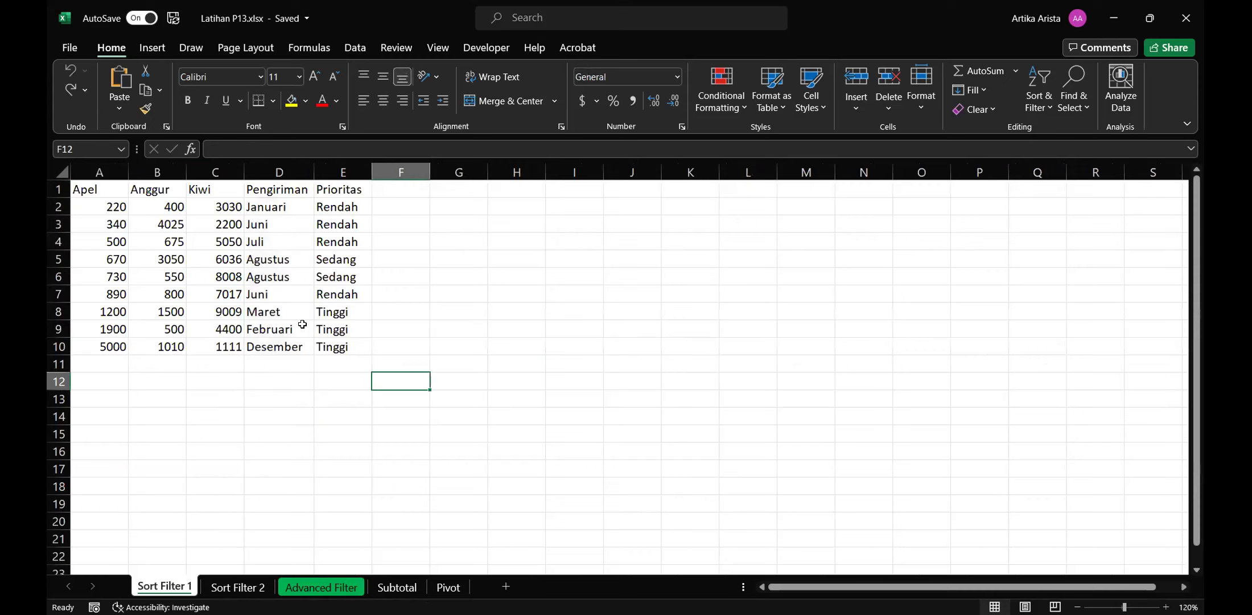
left_click(310, 300)
left_click(310, 207)
left_click(347, 230)
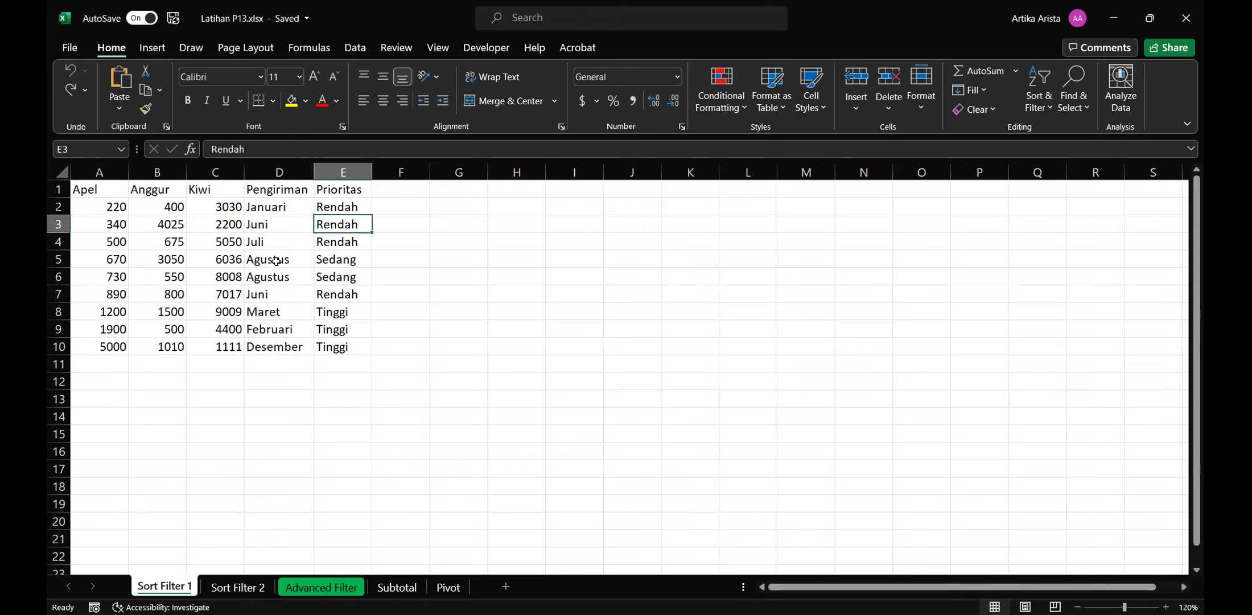
left_click(289, 206)
left_click(336, 223)
left_click(282, 256)
left_click(333, 273)
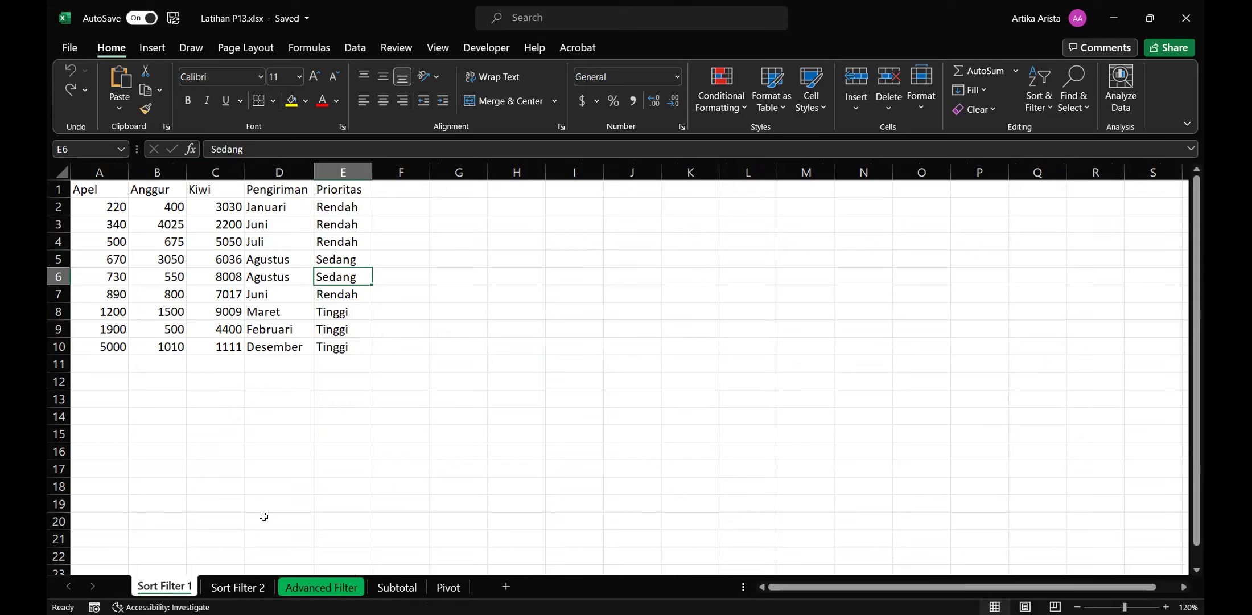
- Open the Sort Filter 2 sheet and select empty cell J10 beside the table
left_click(234, 587)
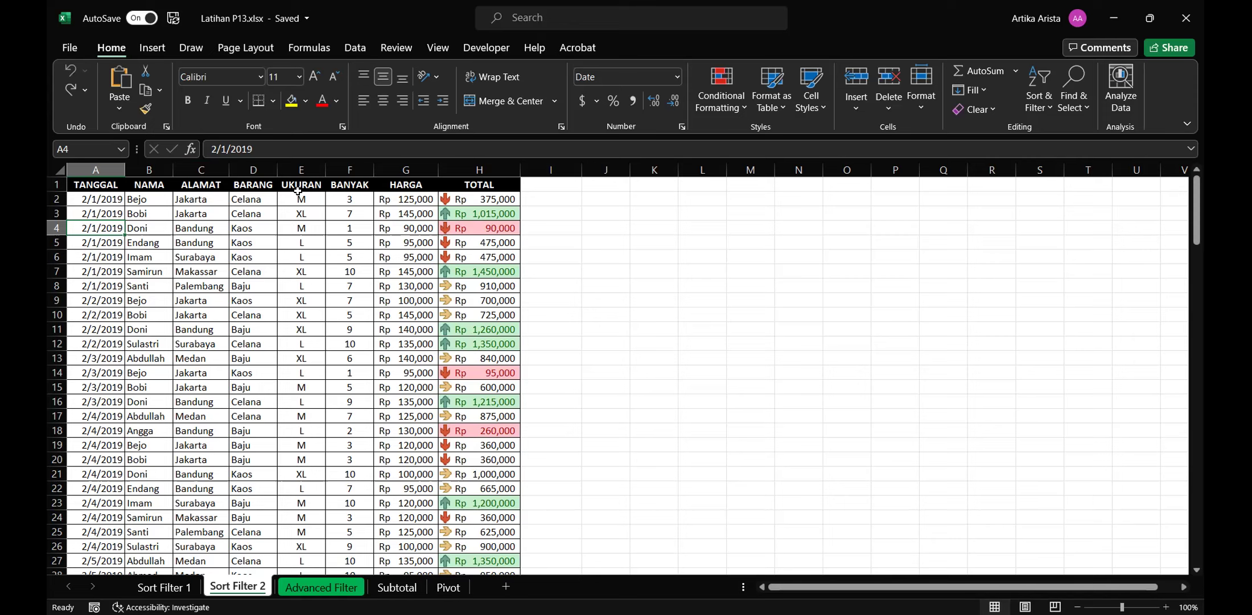
left_click(629, 317)
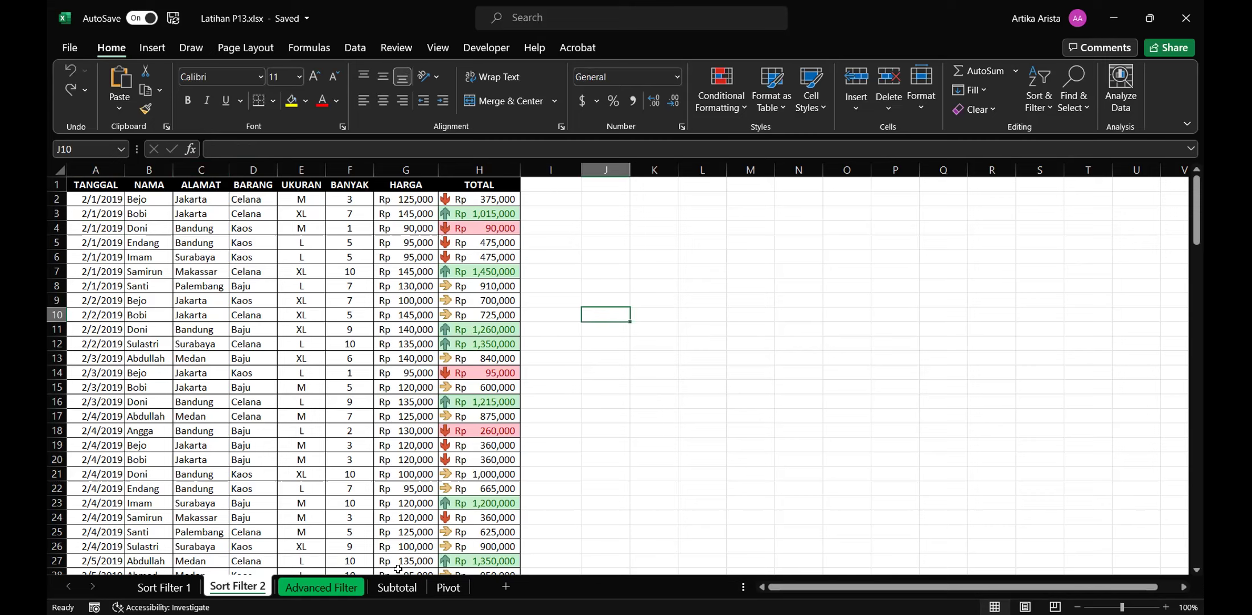
- Open the Advanced Filter sheet and examine its filter criteria and fruit sales table, including the BARANG condition in F2
left_click(314, 588)
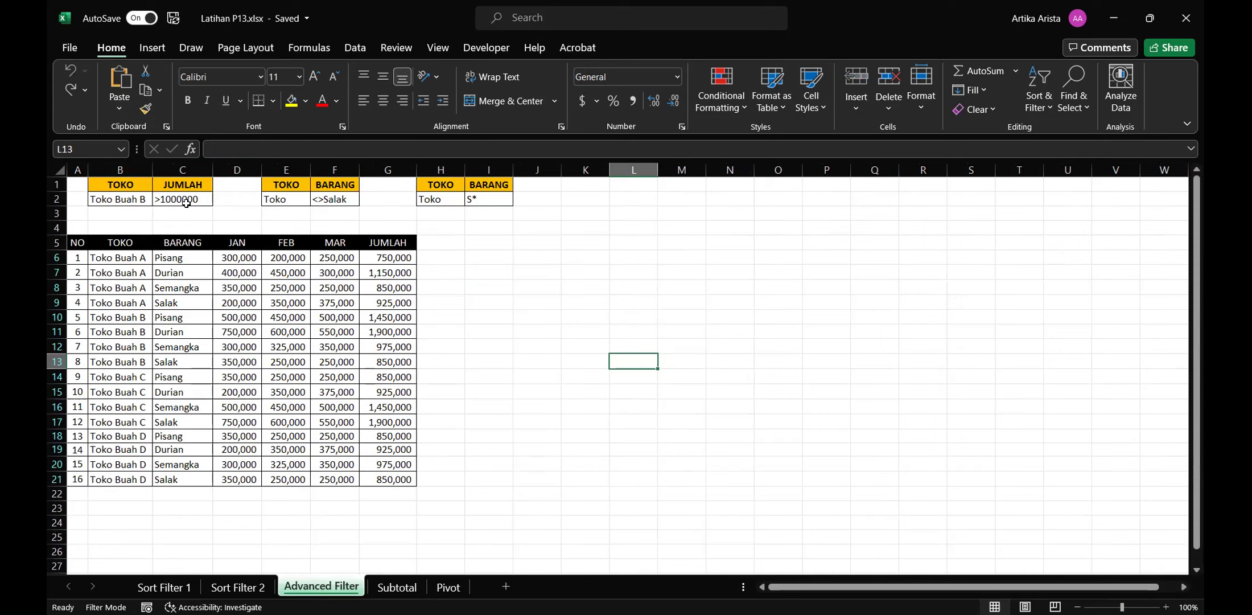
left_click(326, 199)
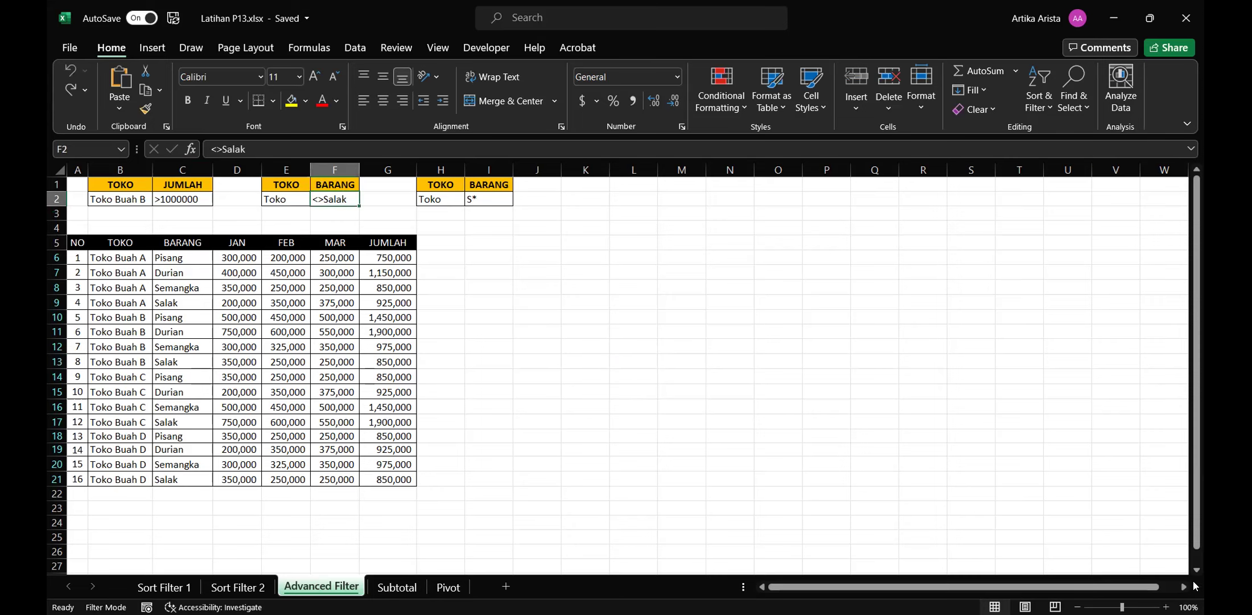
left_click(1165, 605)
left_click(1165, 606)
left_click(1165, 606)
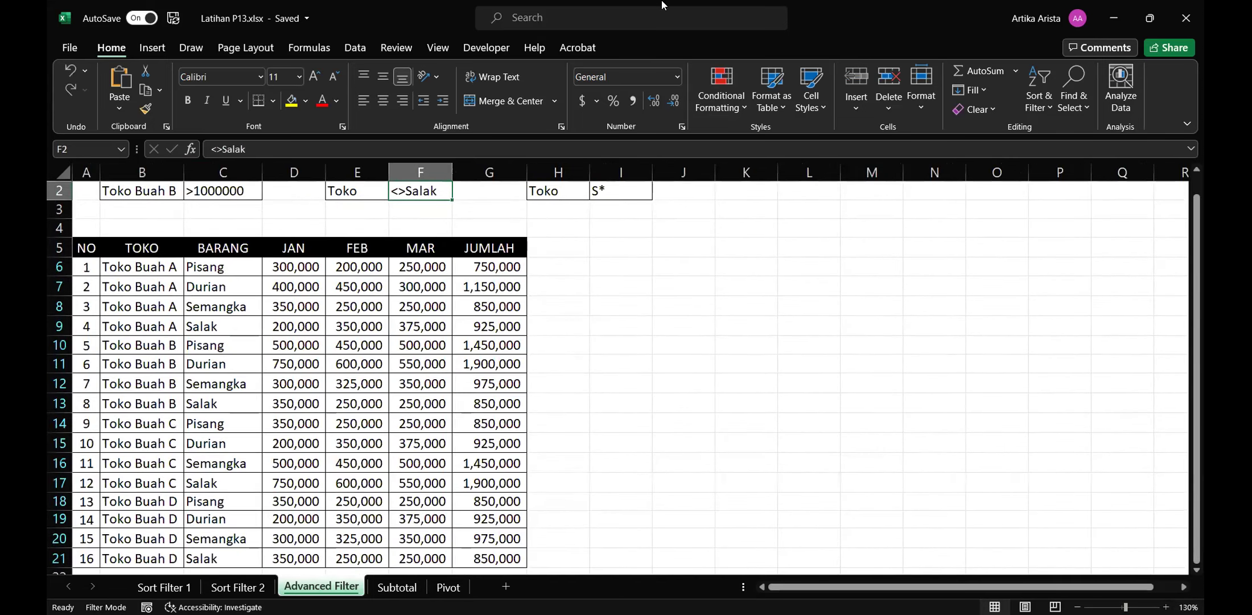
key("alt+Tab")
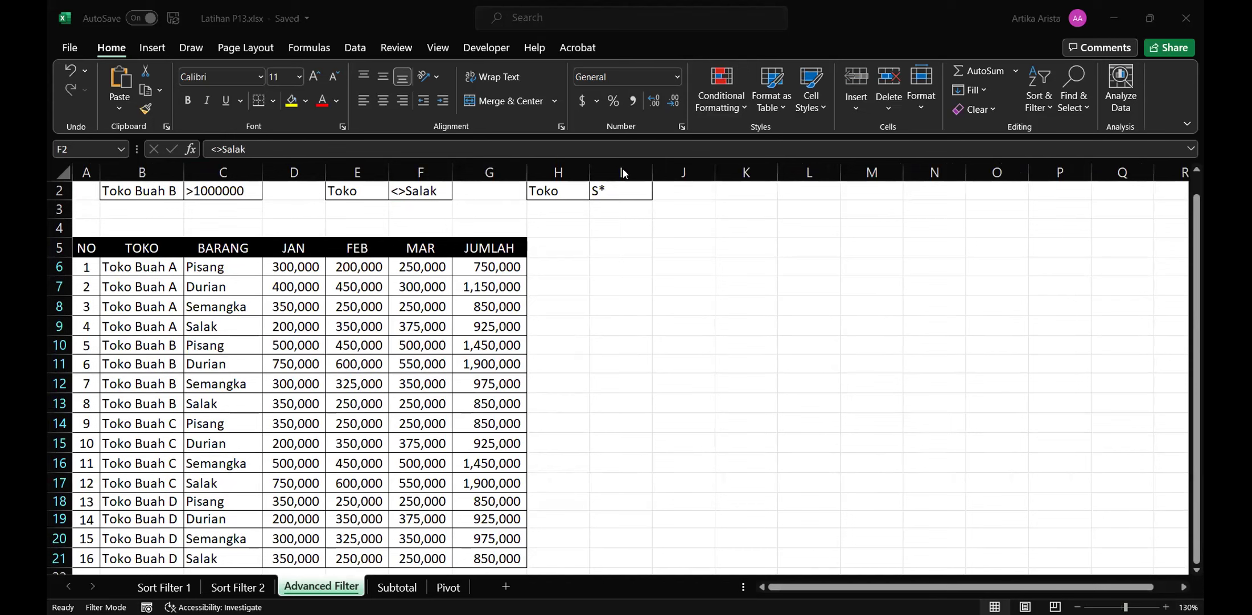
scroll(726, 286, "up", 1)
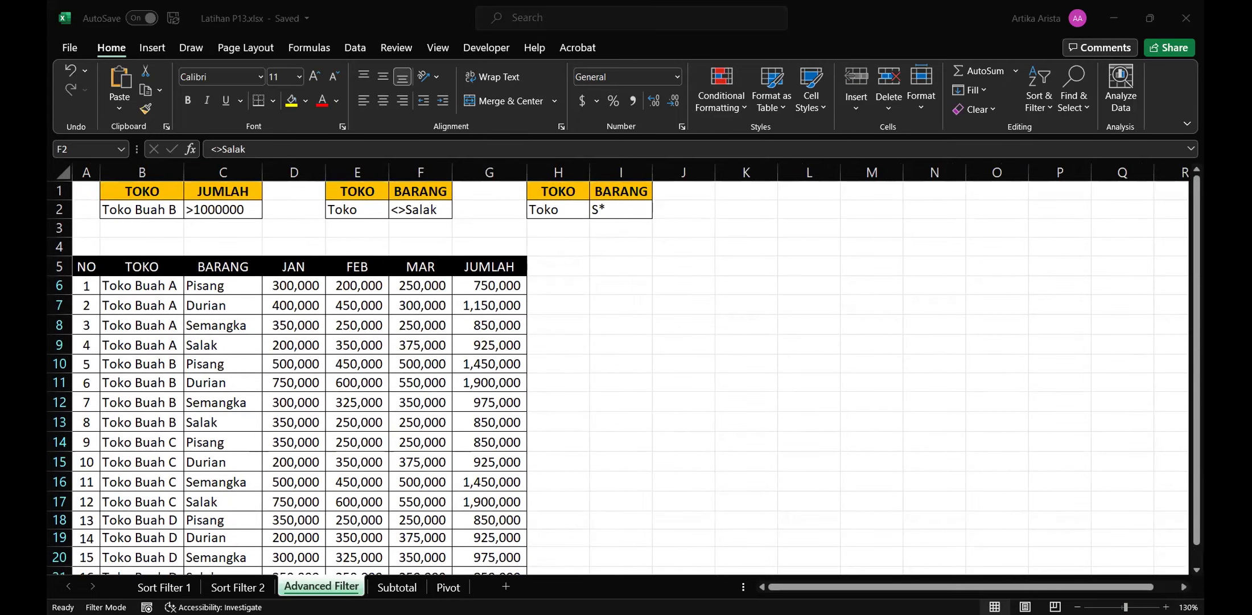
scroll(332, 363, "down", 2)
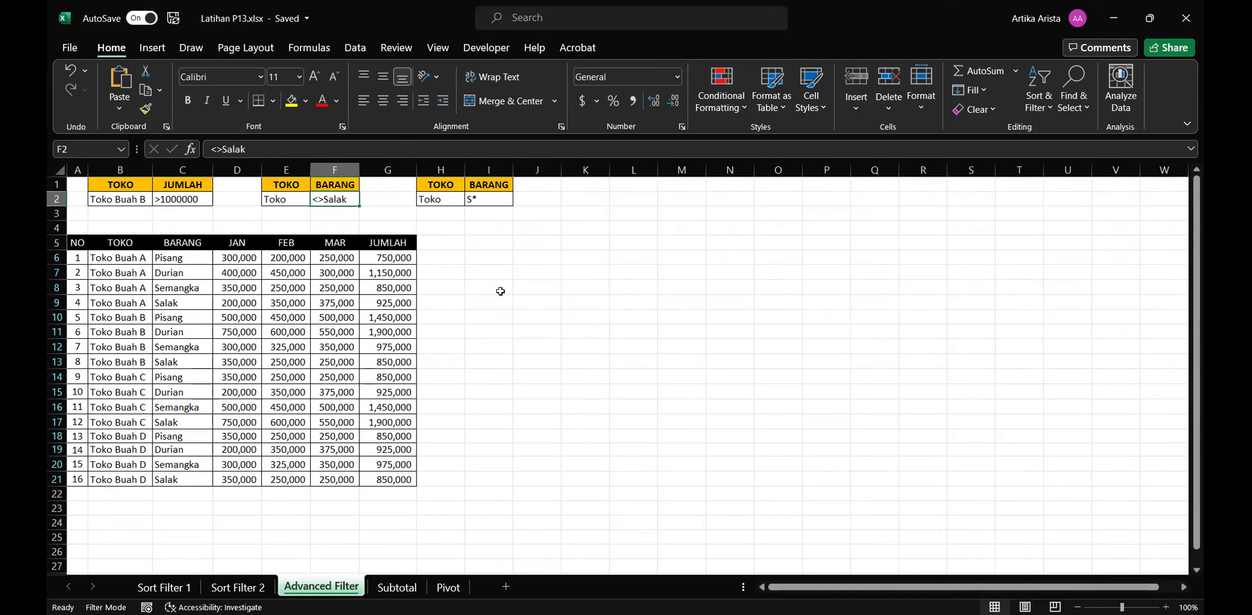
left_click(519, 290)
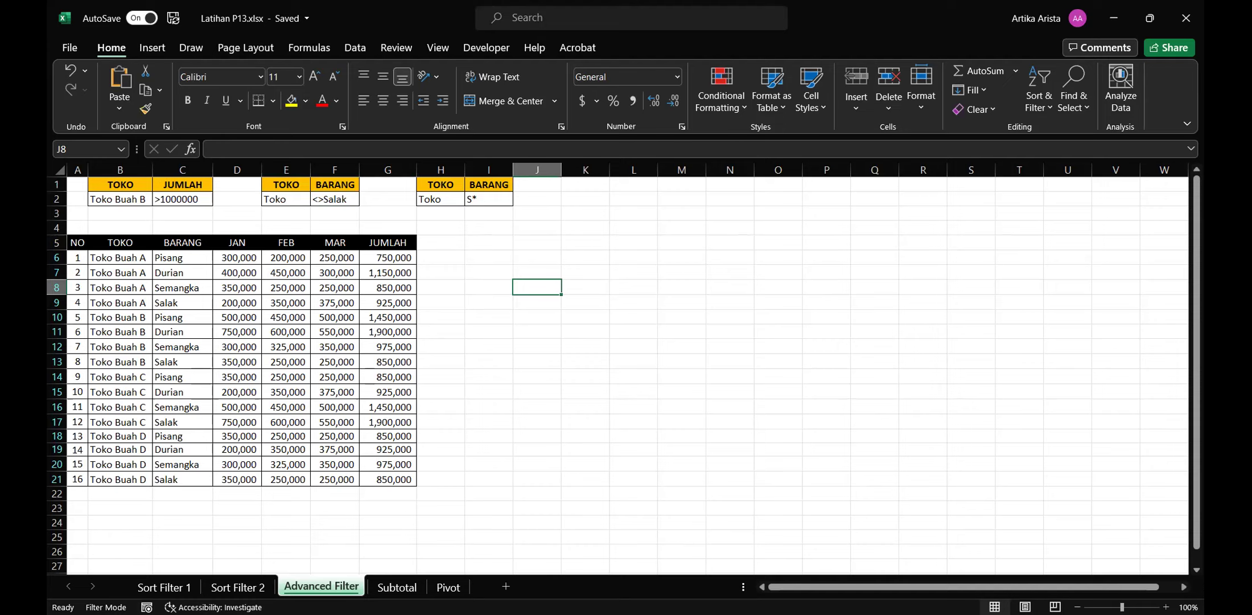
- Glance at the Subtotal sheet and return to Advanced Filter to review the criteria ranges B1:C2, E1:F2 and H1:I2
left_click(399, 588)
left_click(684, 483)
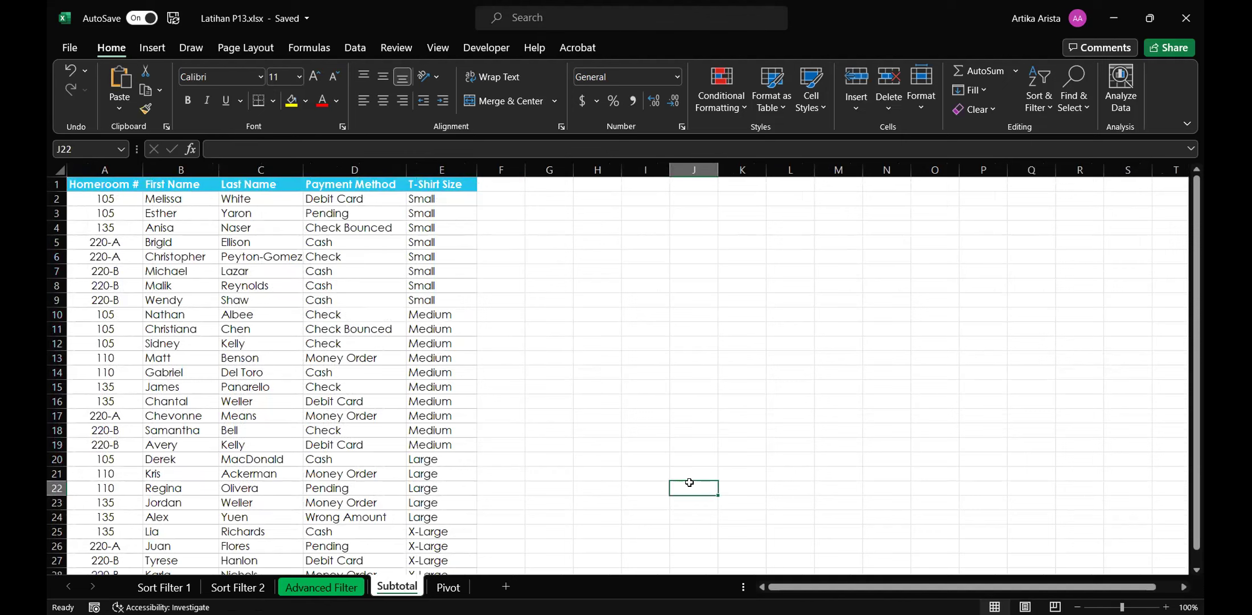
left_click(340, 585)
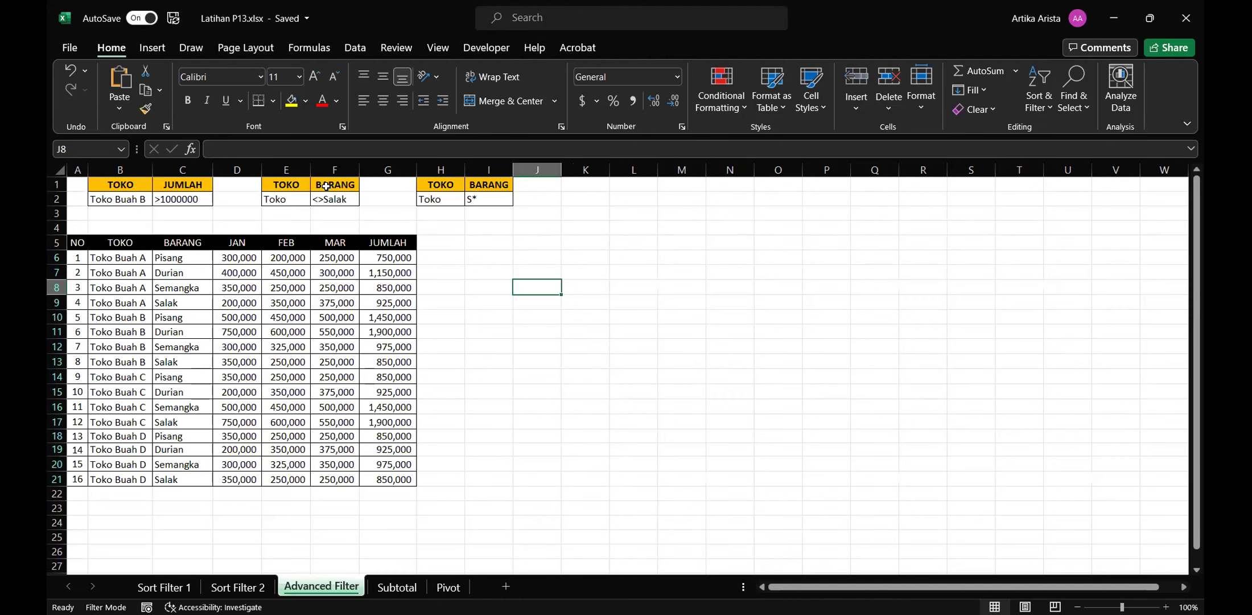
left_click_drag(124, 184, 193, 194)
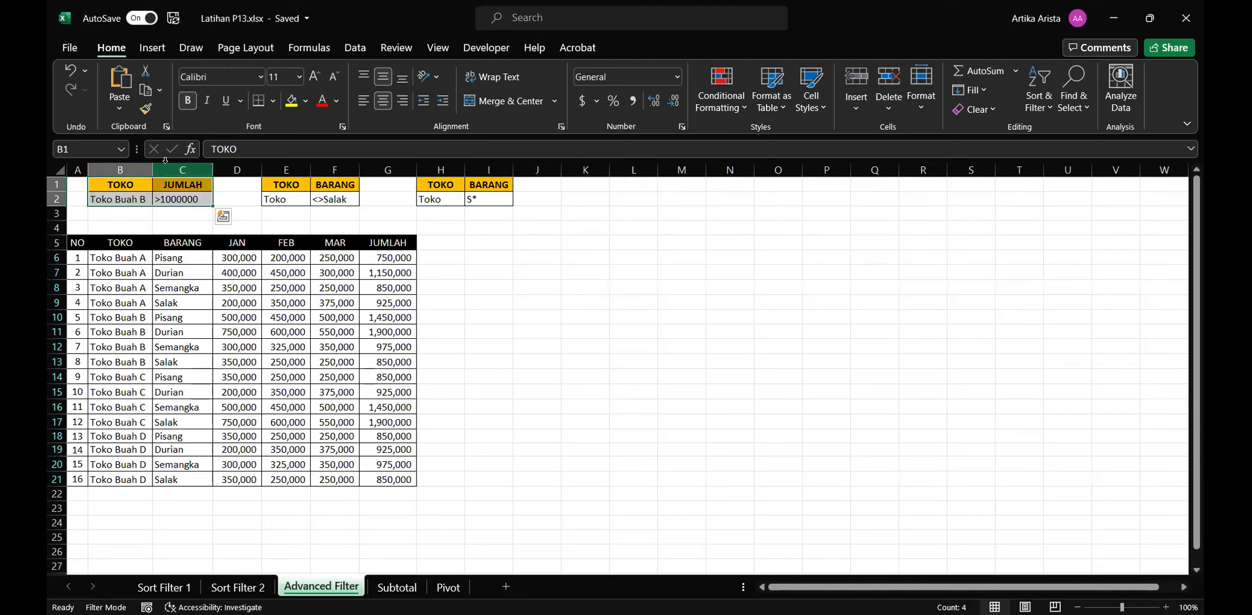
left_click_drag(286, 189, 336, 200)
left_click_drag(451, 182, 483, 199)
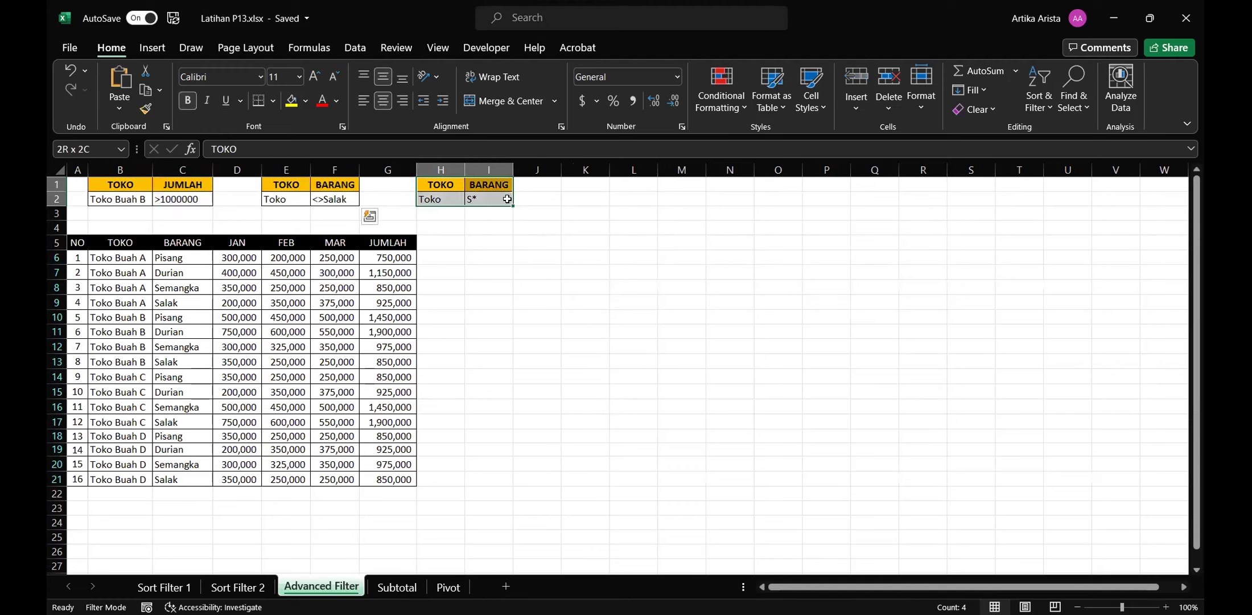
left_click_drag(286, 187, 331, 191)
left_click_drag(433, 184, 482, 204)
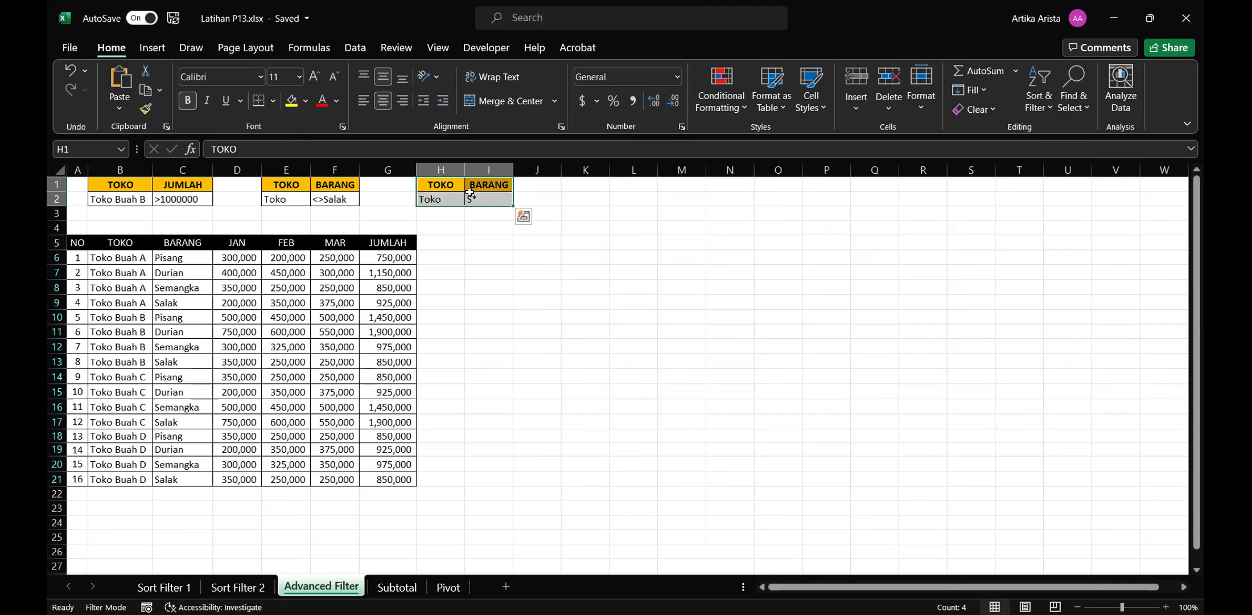
left_click(480, 200)
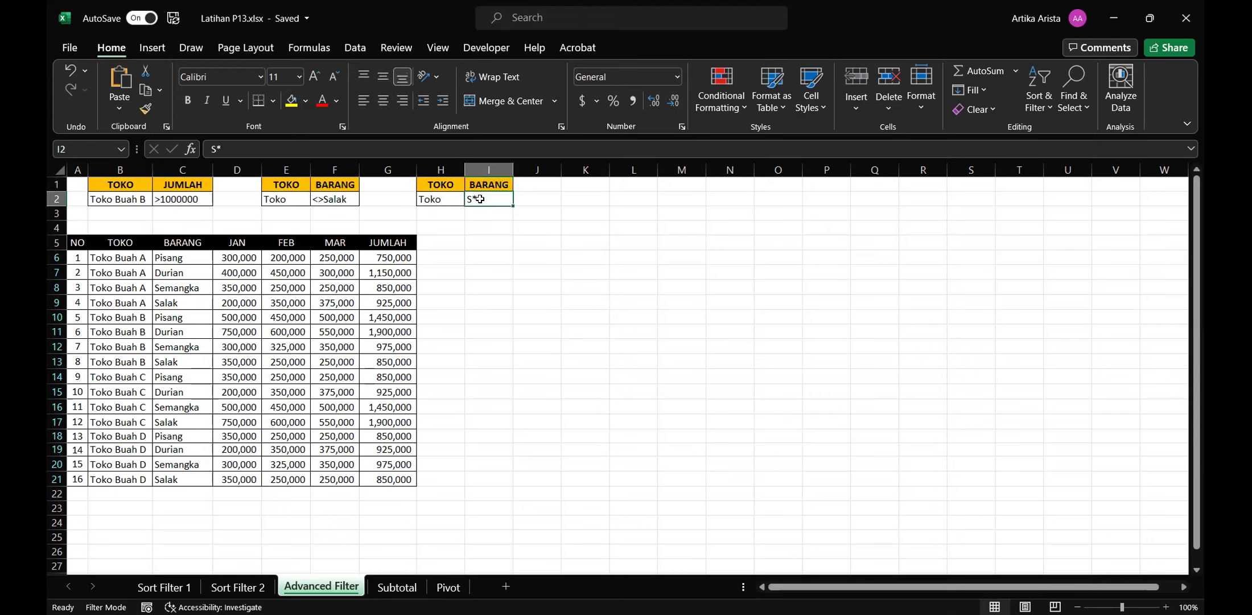
- Examine the Payment Method and T-Shirt Size columns in the Subtotal sheet
left_click(397, 586)
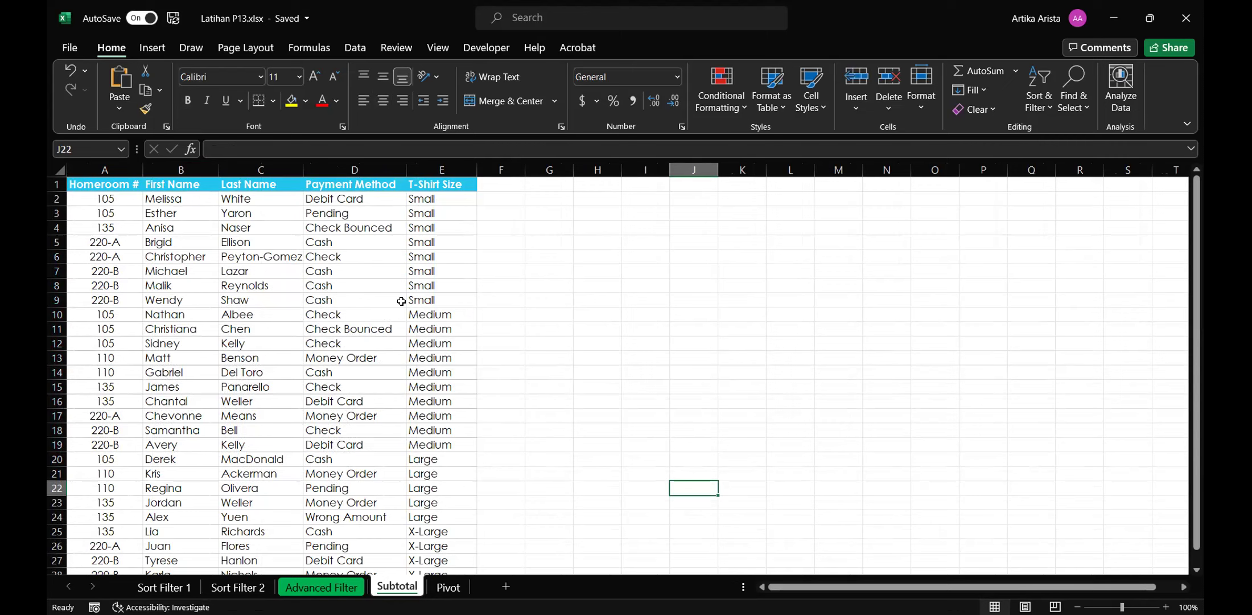
left_click(431, 185)
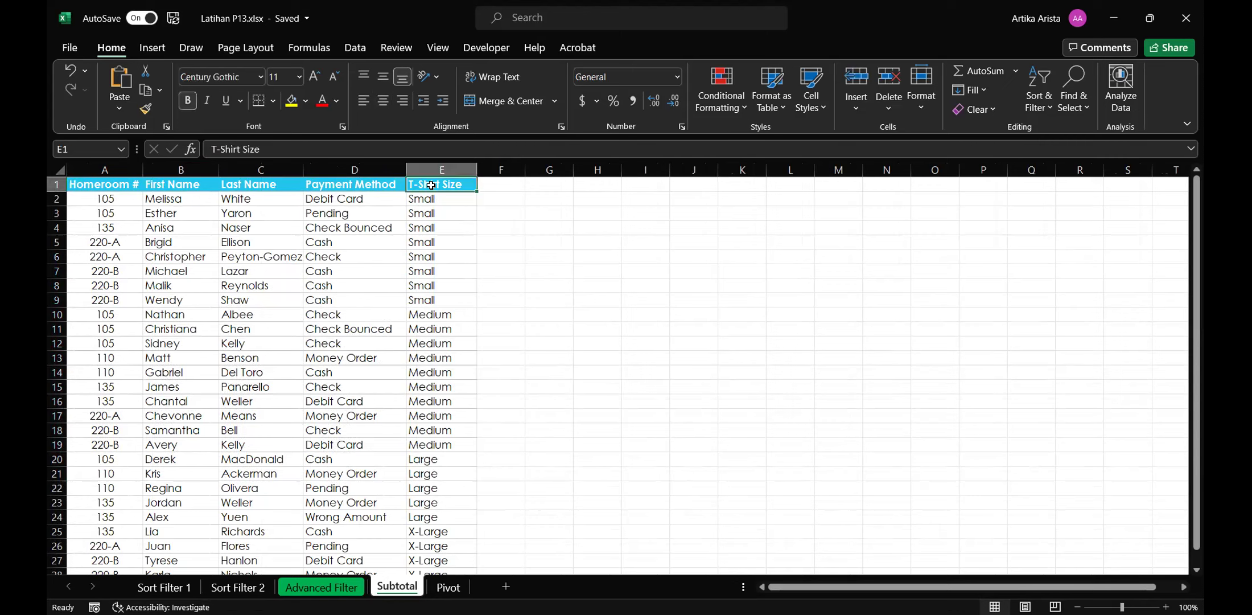
left_click(379, 199)
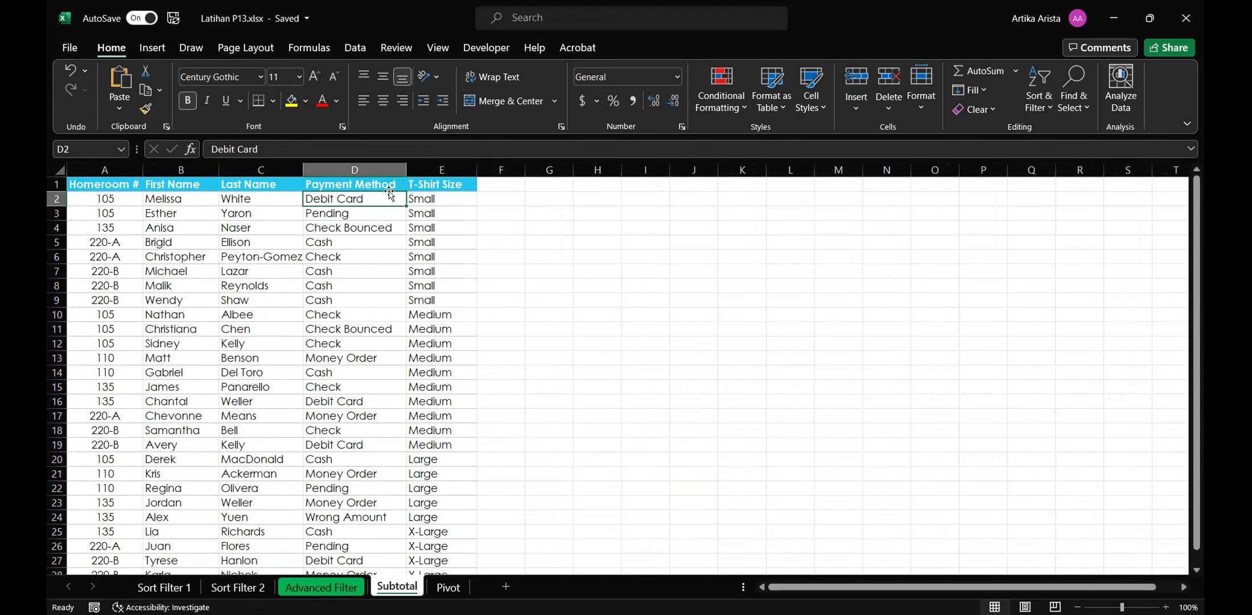
scroll(372, 439, "down", 3)
scroll(373, 440, "up", 3)
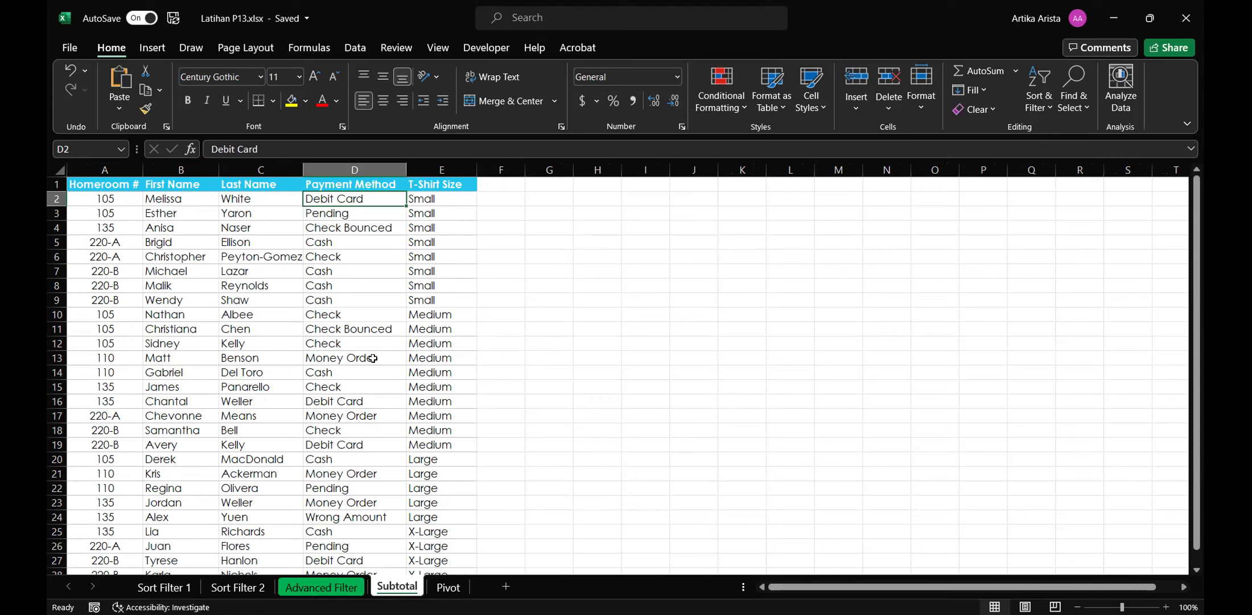
left_click(367, 169)
left_click(442, 169)
left_click(350, 170)
left_click(442, 169)
left_click(584, 370)
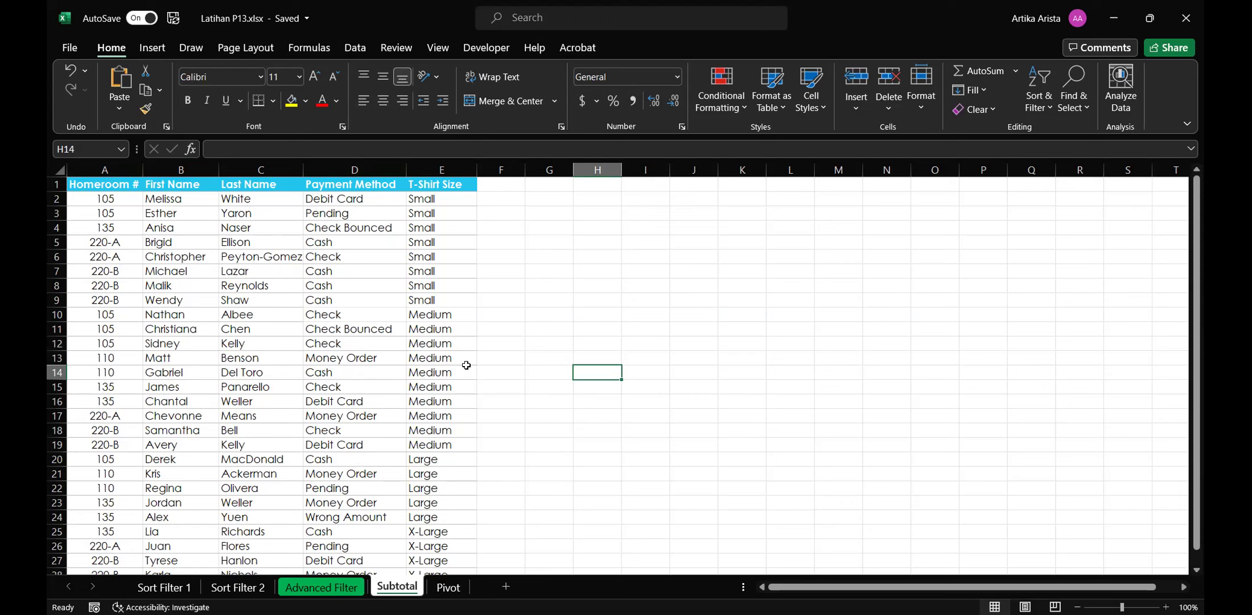
- Open the Pivot sheet and review its TOKO, BARANG and PENJUALAN sales table
left_click(454, 589)
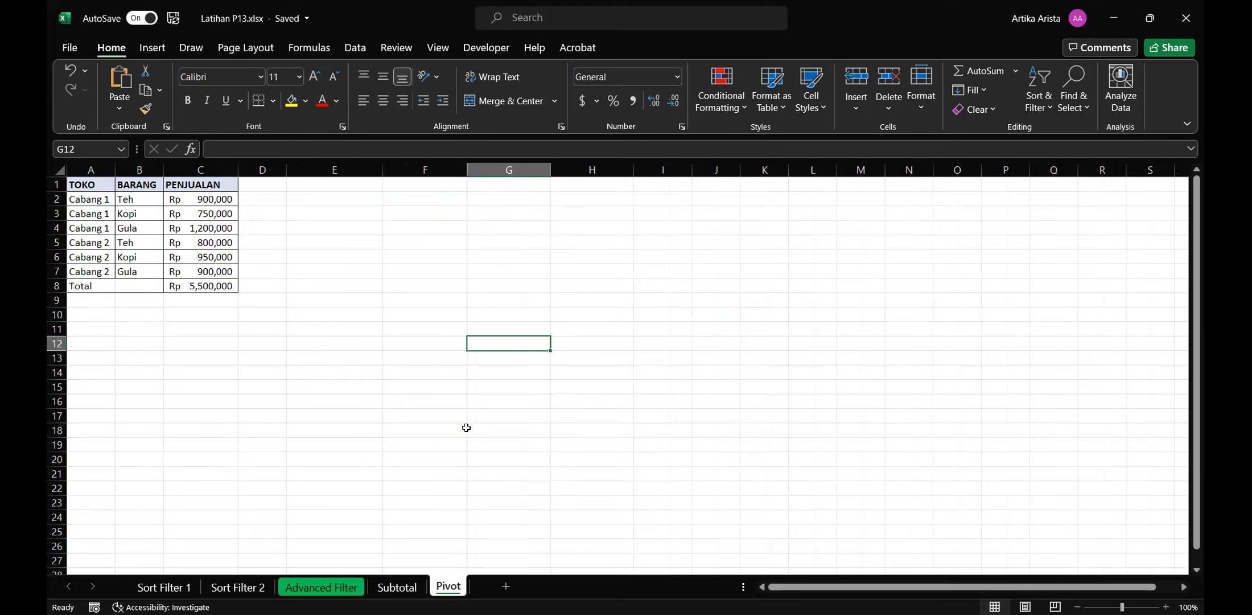
left_click_drag(88, 185, 214, 280)
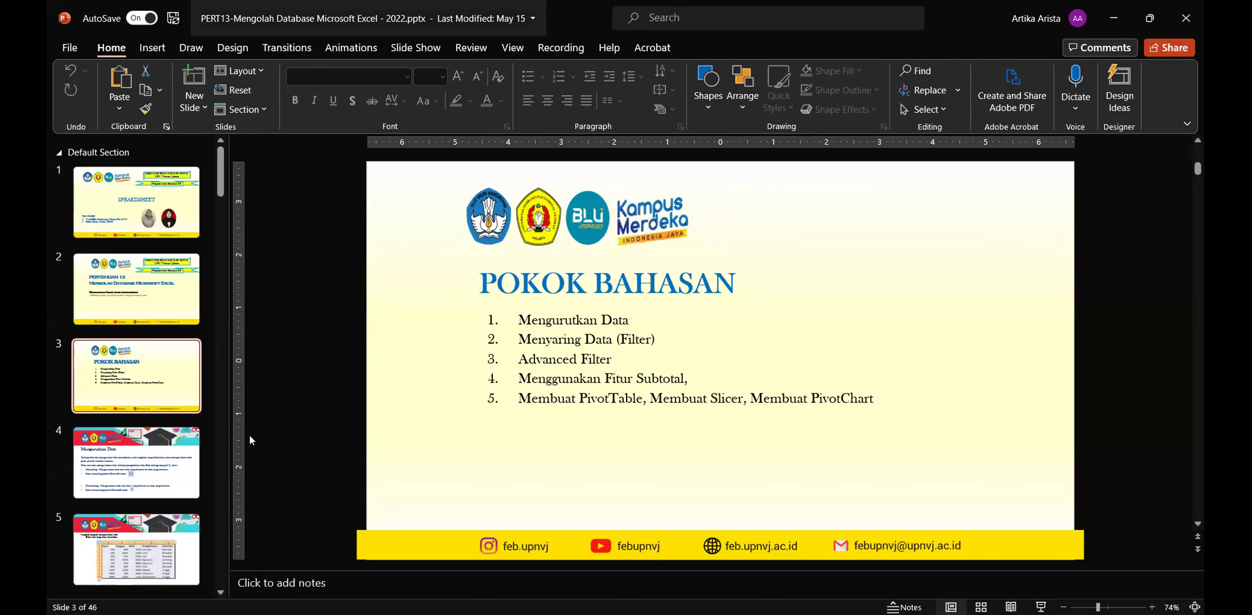
- In the PERT13 PowerPoint presentation, find and open slide 42 comparing the two sales tables
scroll(136, 364, "down", 4)
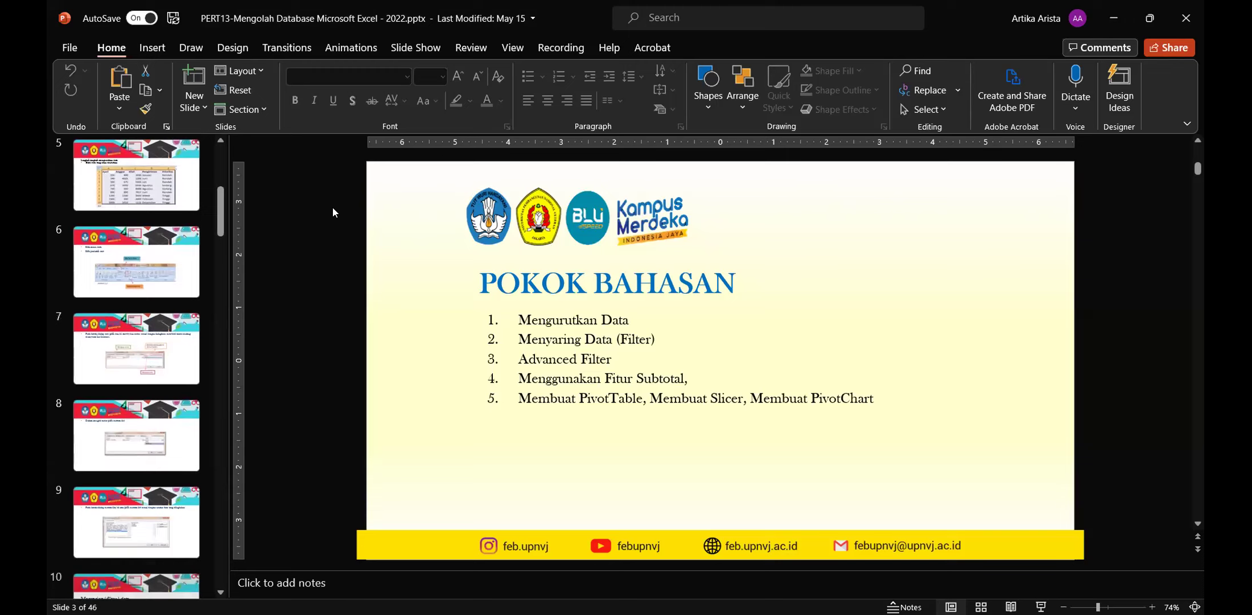
scroll(232, 485, "down", 14)
scroll(207, 475, "down", 15)
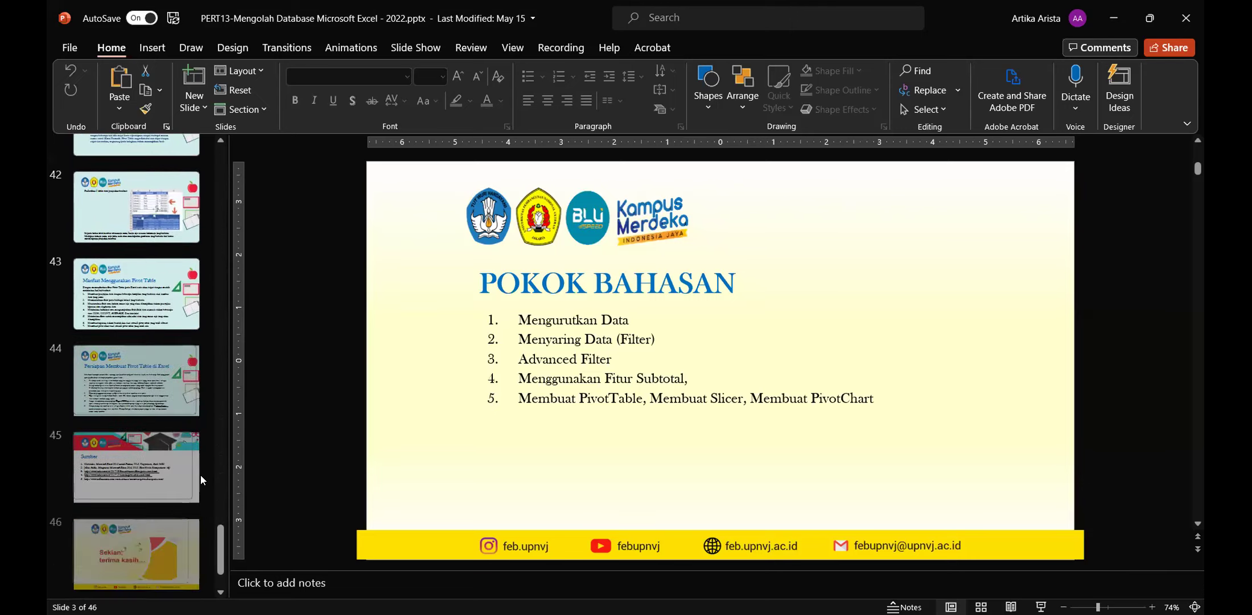
left_click(165, 188)
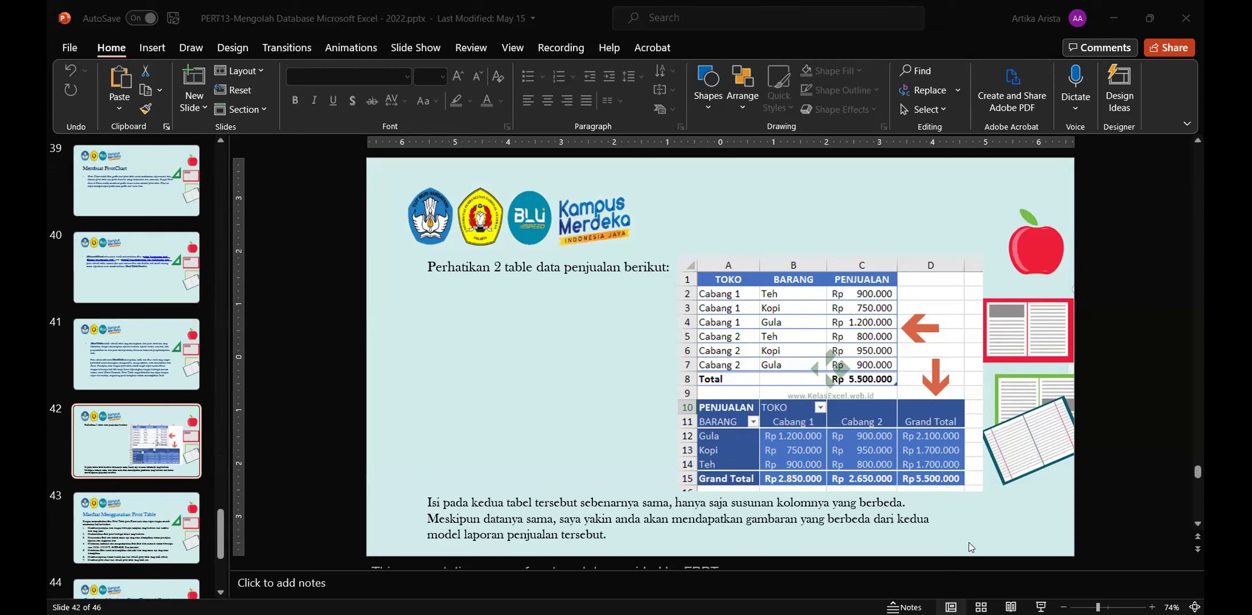
- Arrange the presentation side by side with the Latihan P13 workbook and enlarge slide 42's sales tables to 100%
key("super+Left")
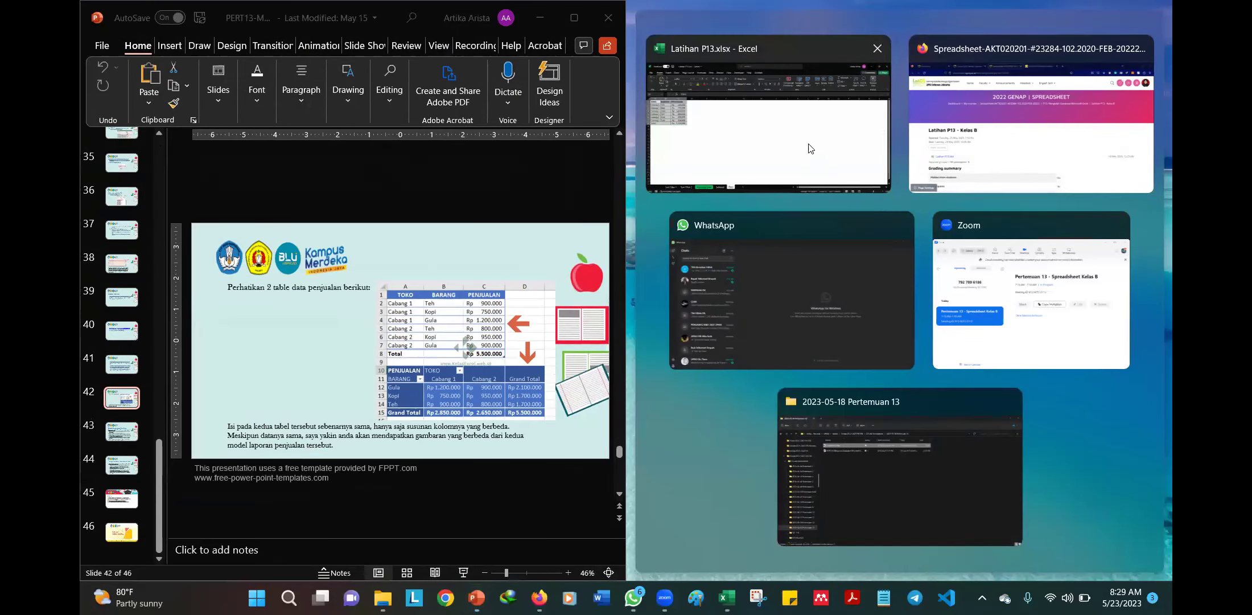
left_click(811, 147)
left_click(1003, 407)
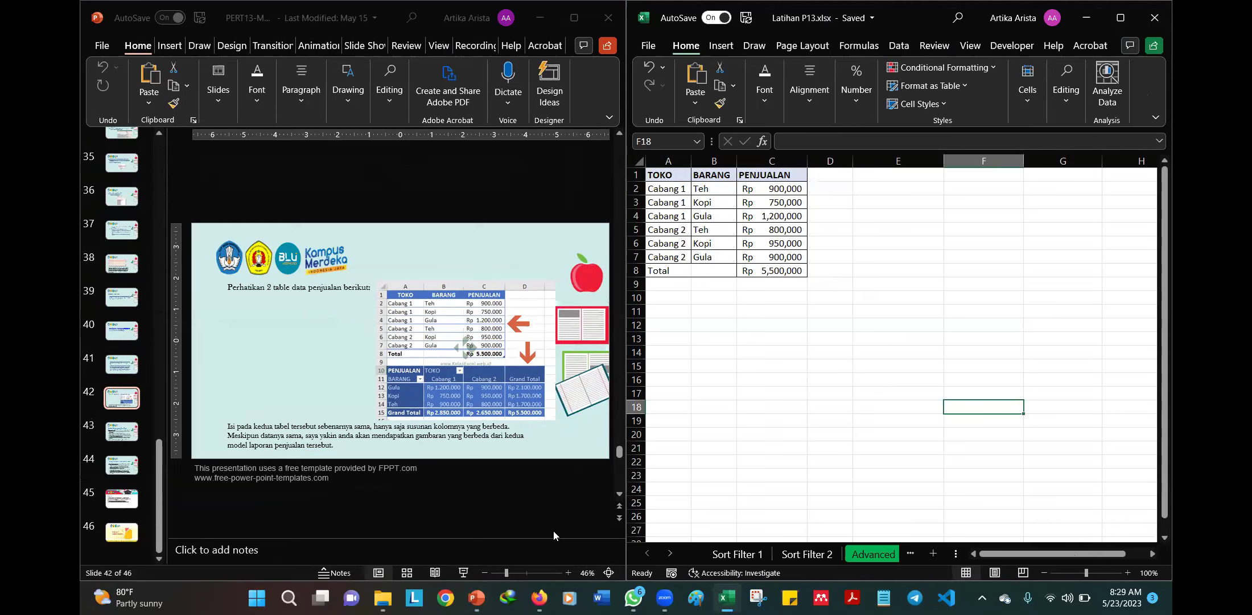
left_click(570, 574)
left_click(570, 573)
left_click(570, 574)
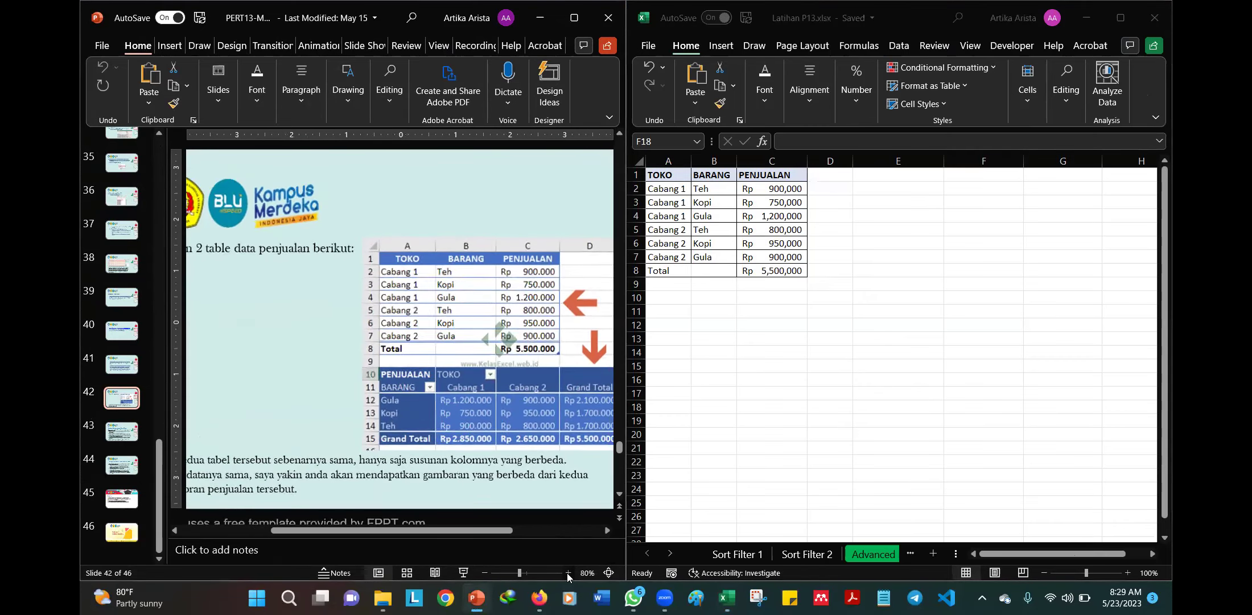
left_click(568, 572)
left_click(568, 572)
left_click(568, 573)
left_click_drag(476, 529, 528, 534)
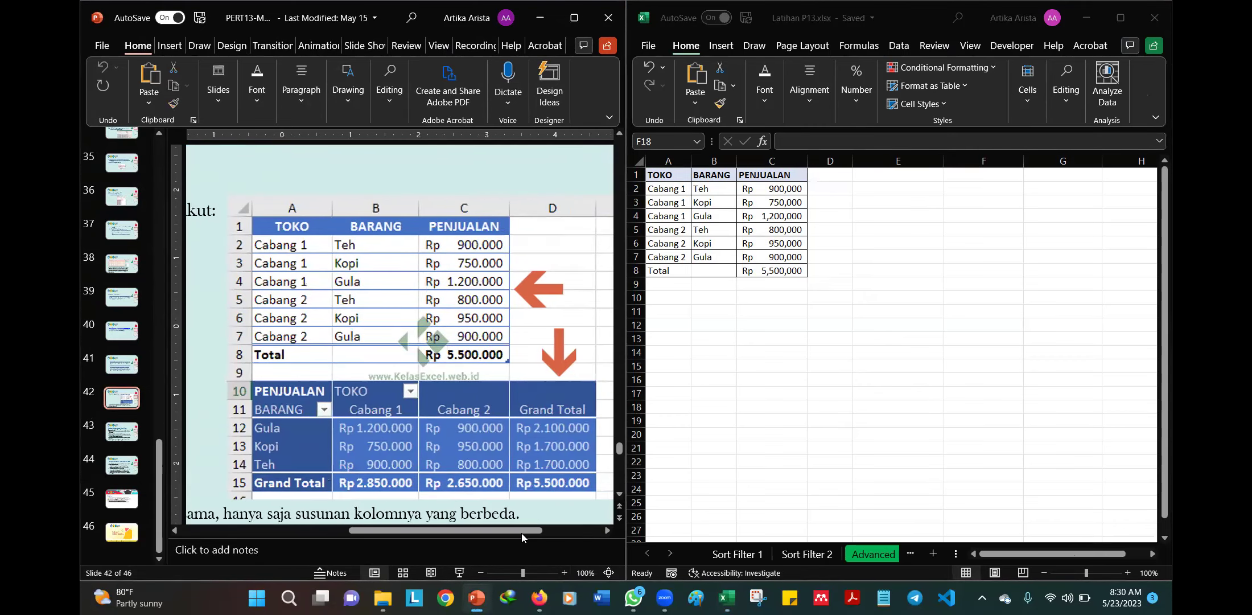
- Select the sales data A1:C7 in the Pivot sheet, leaving out the Total row
left_click(1128, 572)
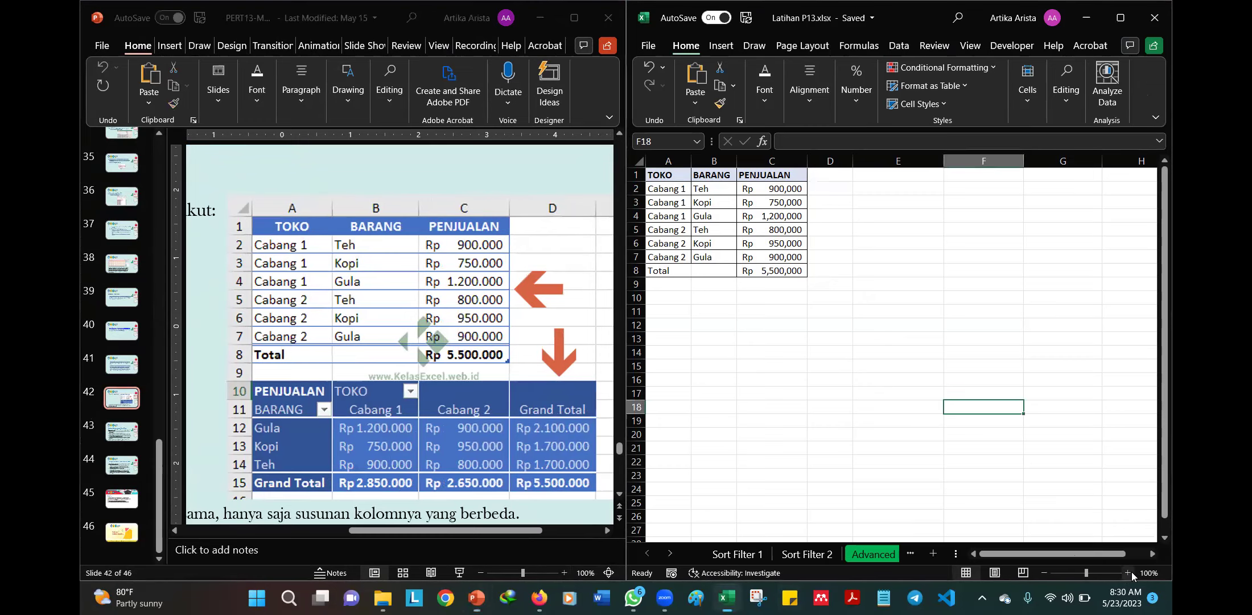
left_click(1128, 572)
left_click(1128, 573)
left_click(1128, 572)
left_click(1128, 573)
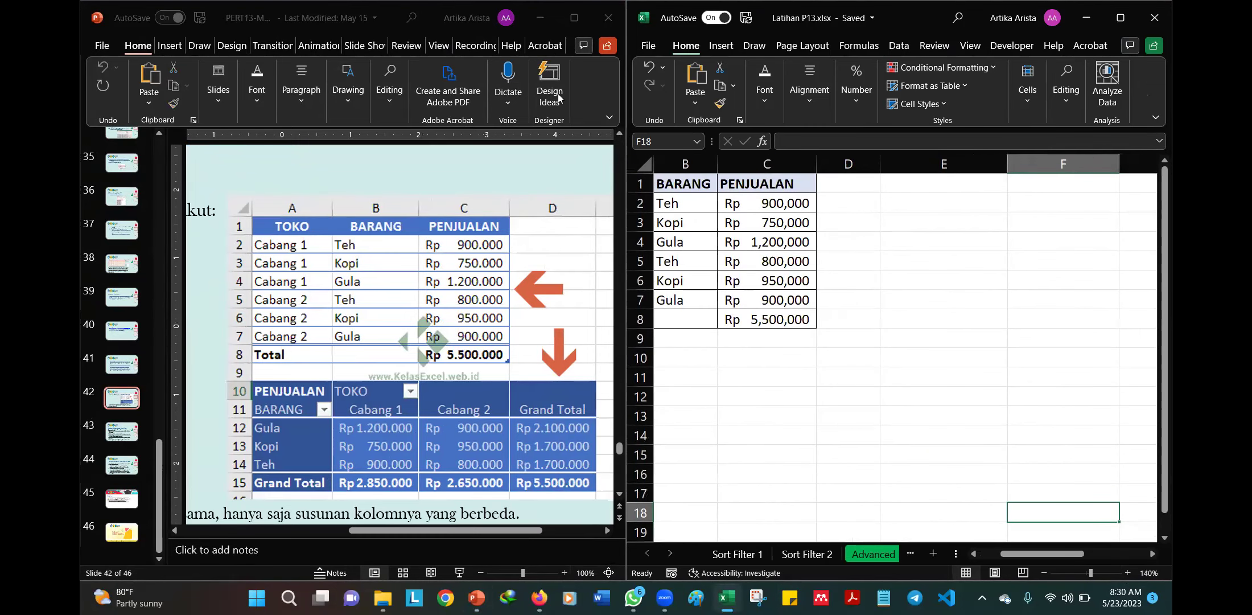
left_click(975, 554)
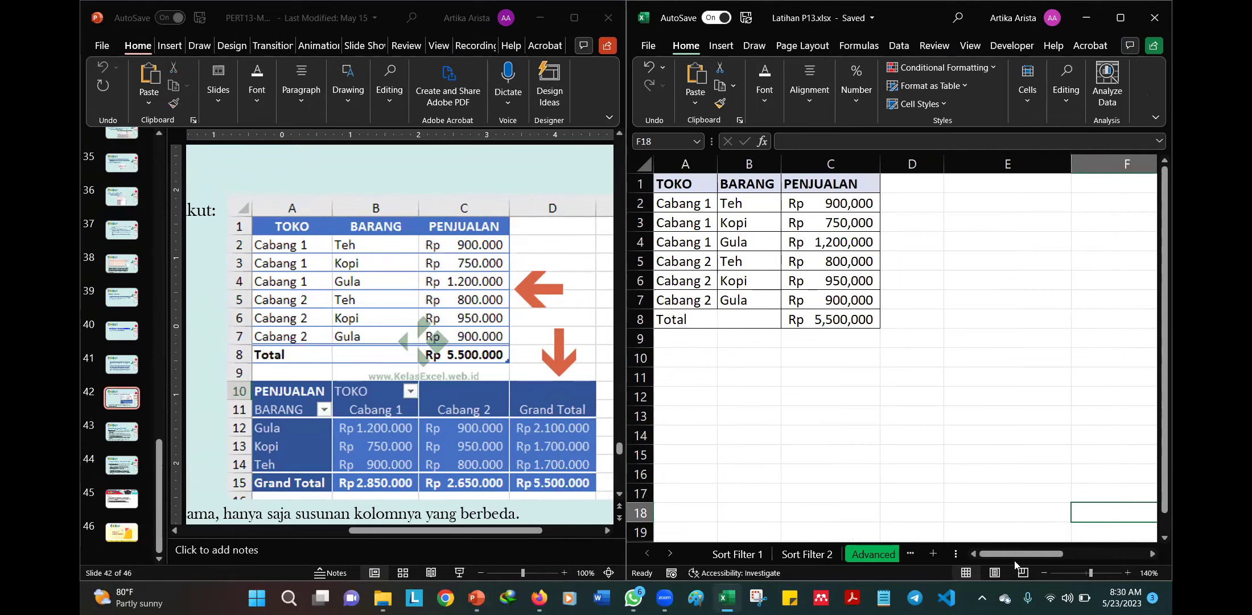
left_click_drag(696, 190, 806, 319)
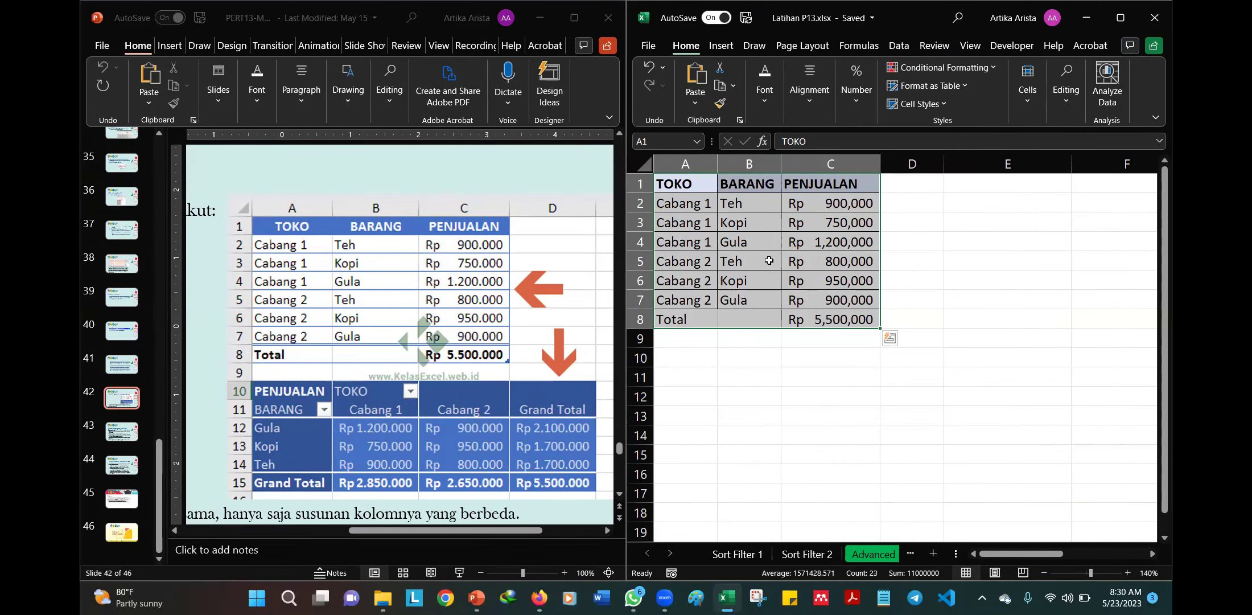
left_click(696, 184)
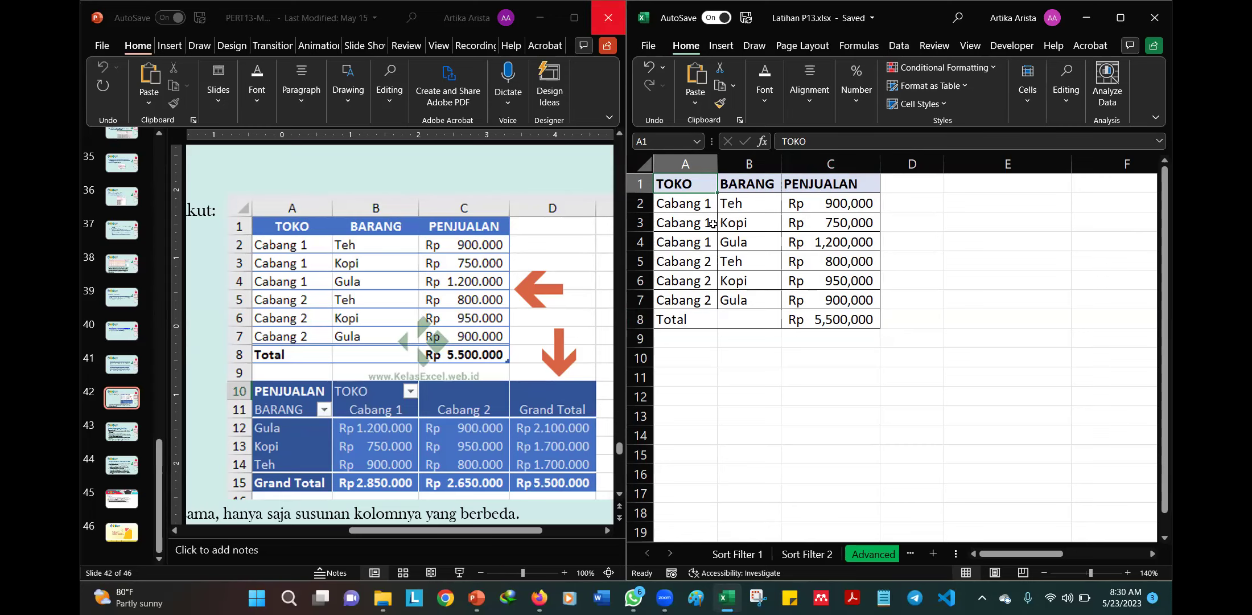
left_click_drag(696, 183, 832, 301)
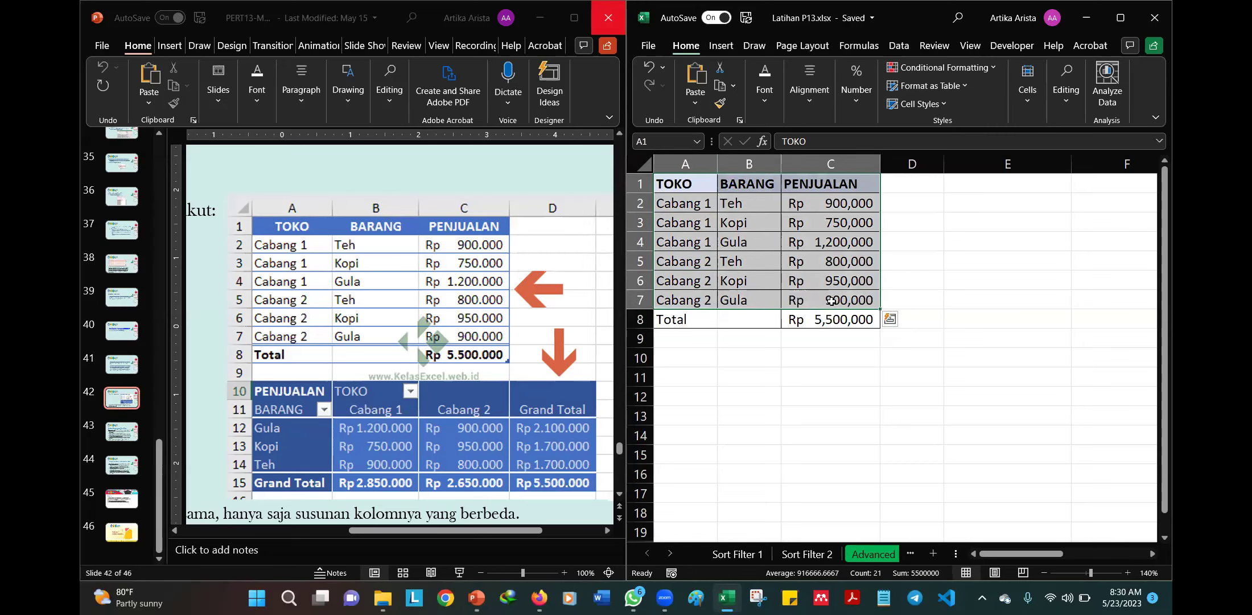
mouse_move(690, 318)
left_mouse_down()
mouse_move(852, 322)
mouse_move(704, 320)
left_mouse_up()
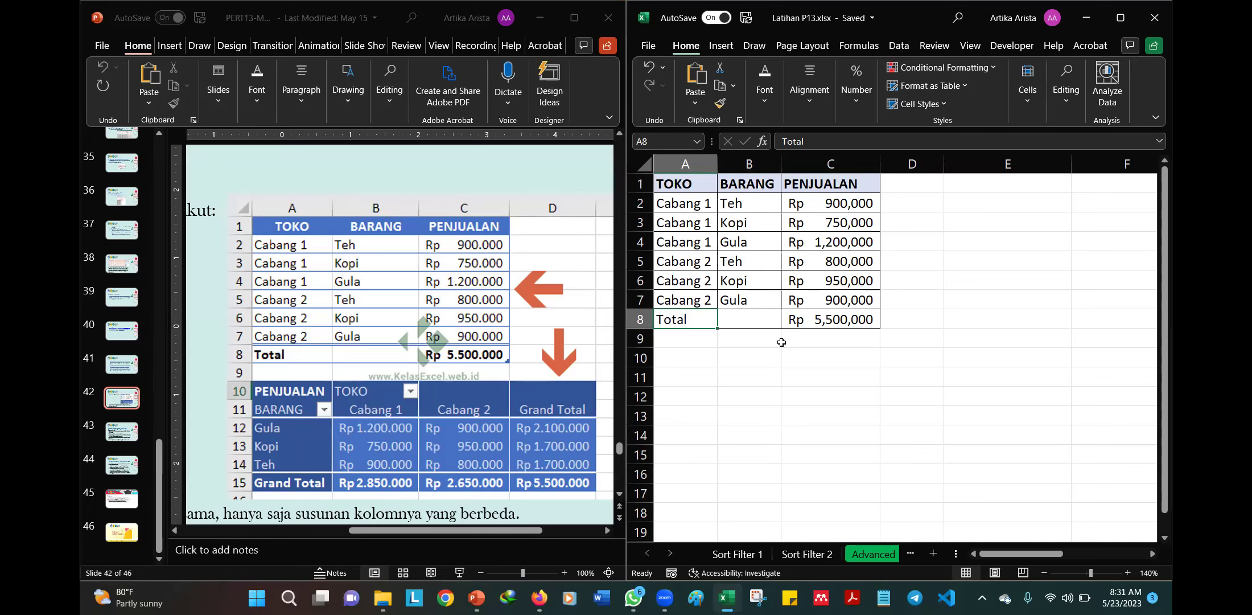
left_click_drag(686, 184, 820, 296)
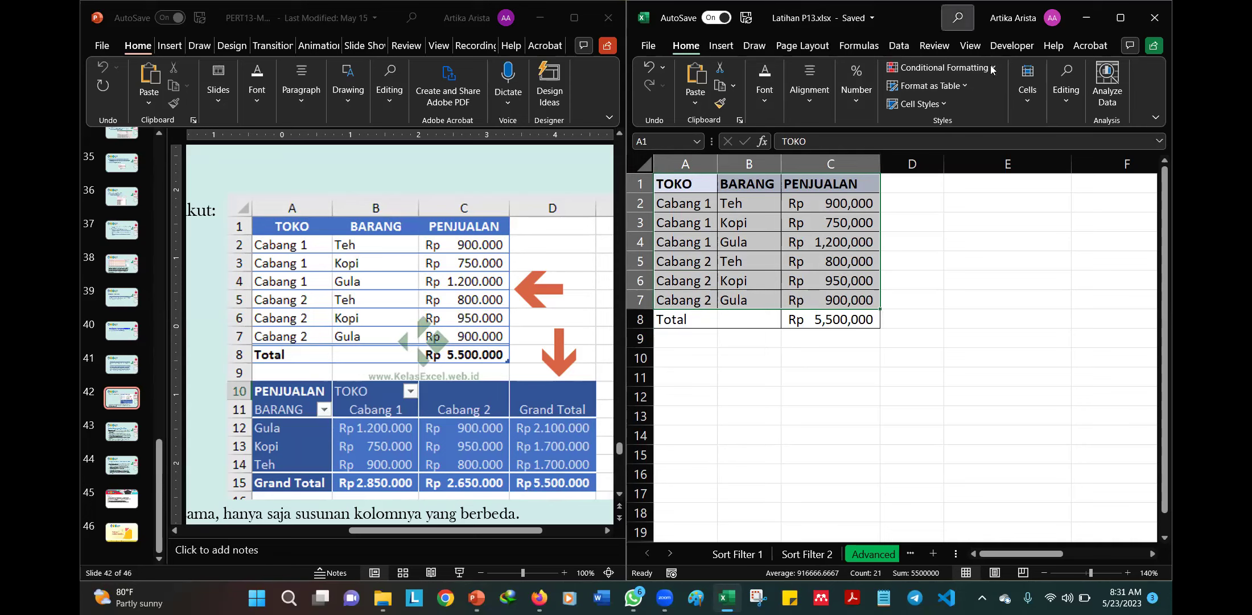
- Examine the Format as Table styles available for the selected sales data and compare the data with the table on slide 42
left_click(1120, 17)
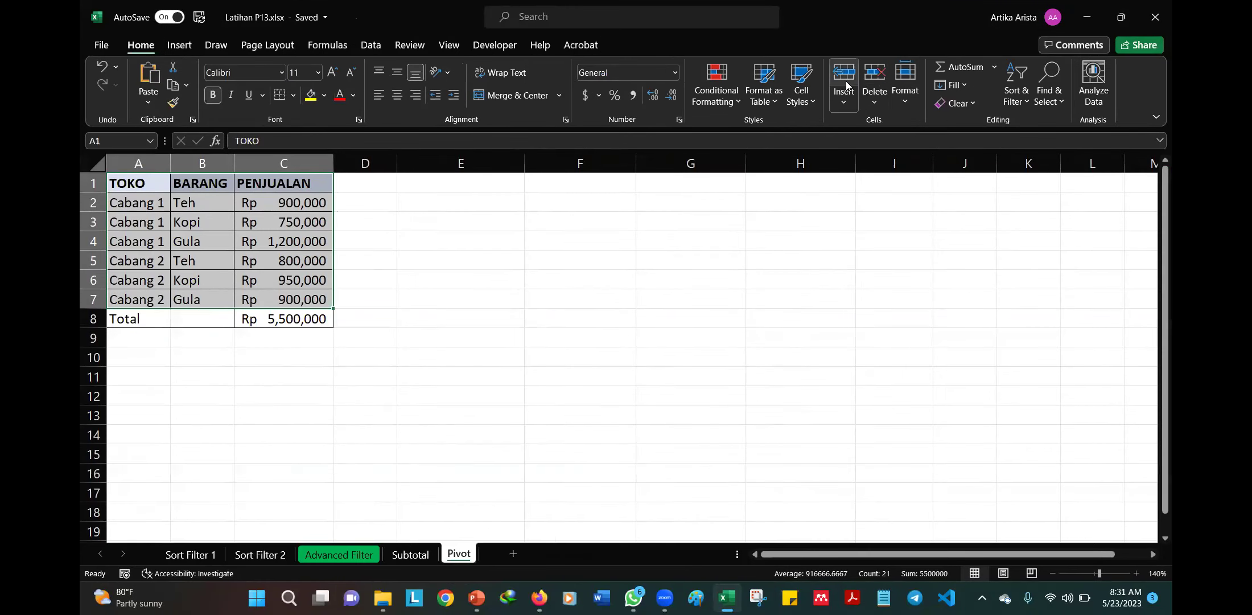
left_click(771, 103)
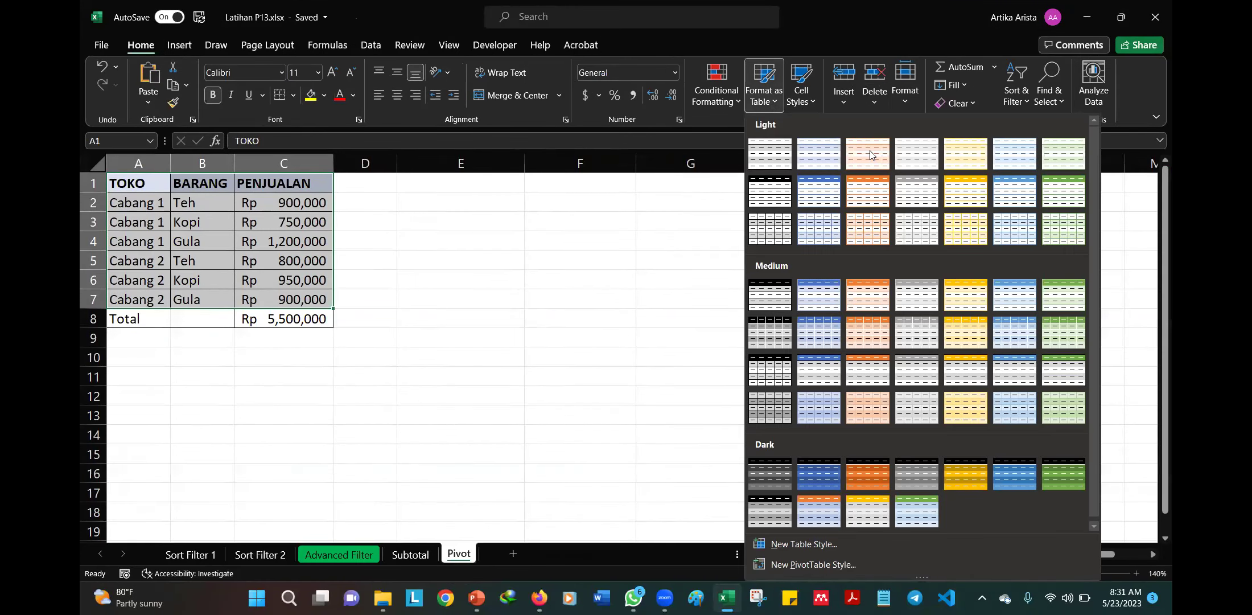
left_click(870, 4)
double_click(870, 4)
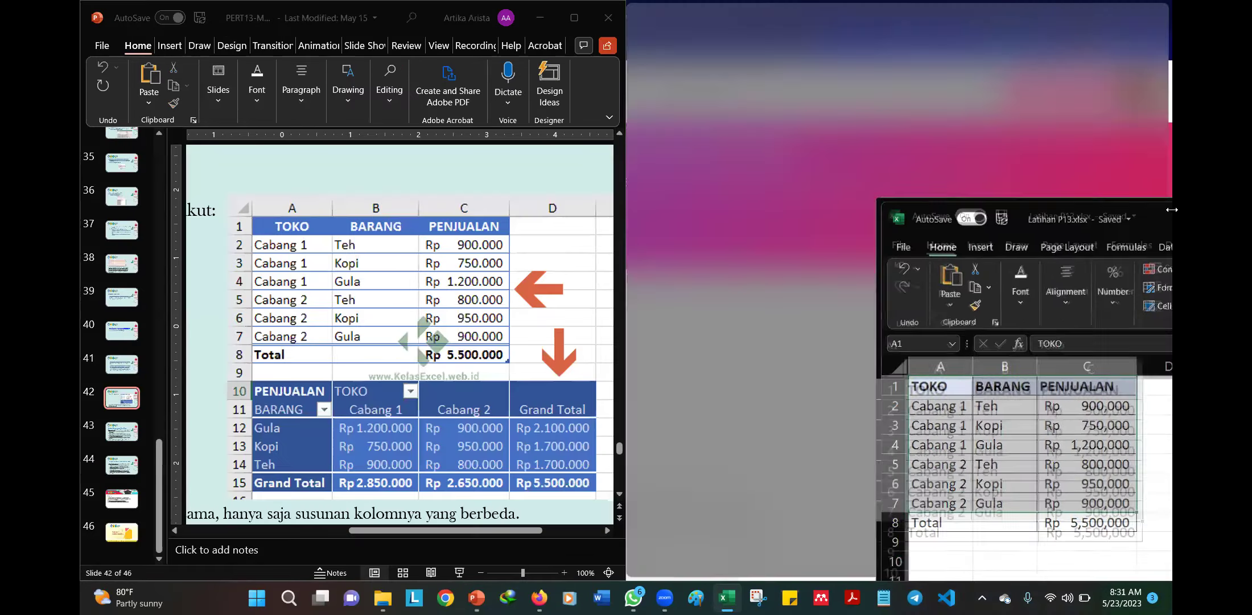
left_click(1120, 17)
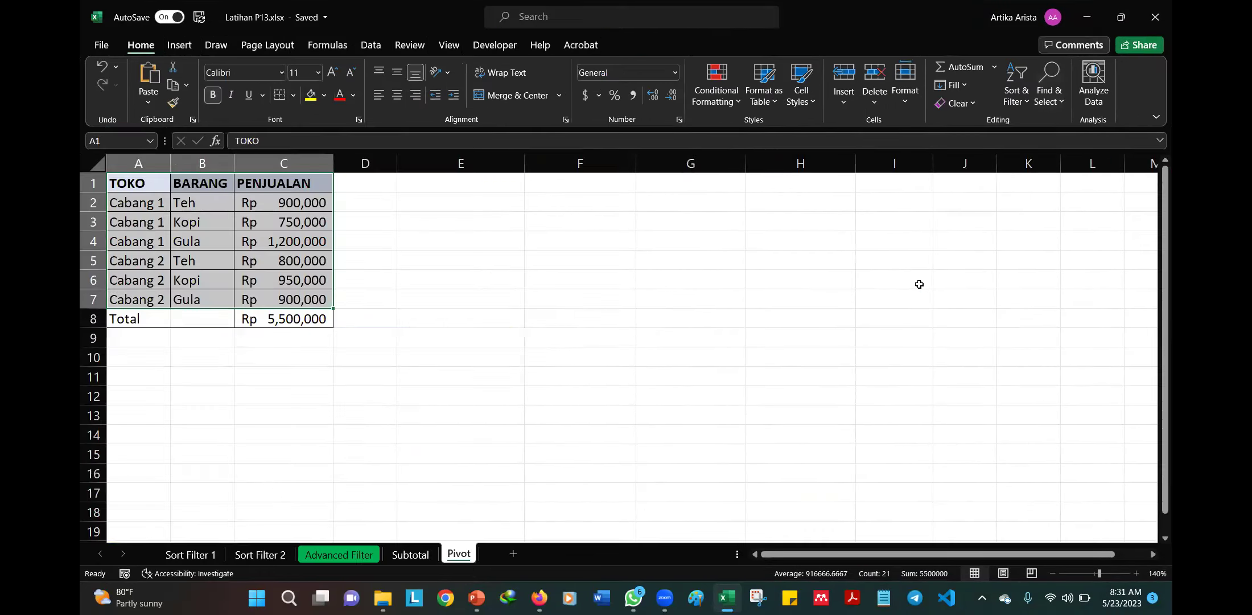
left_click(773, 106)
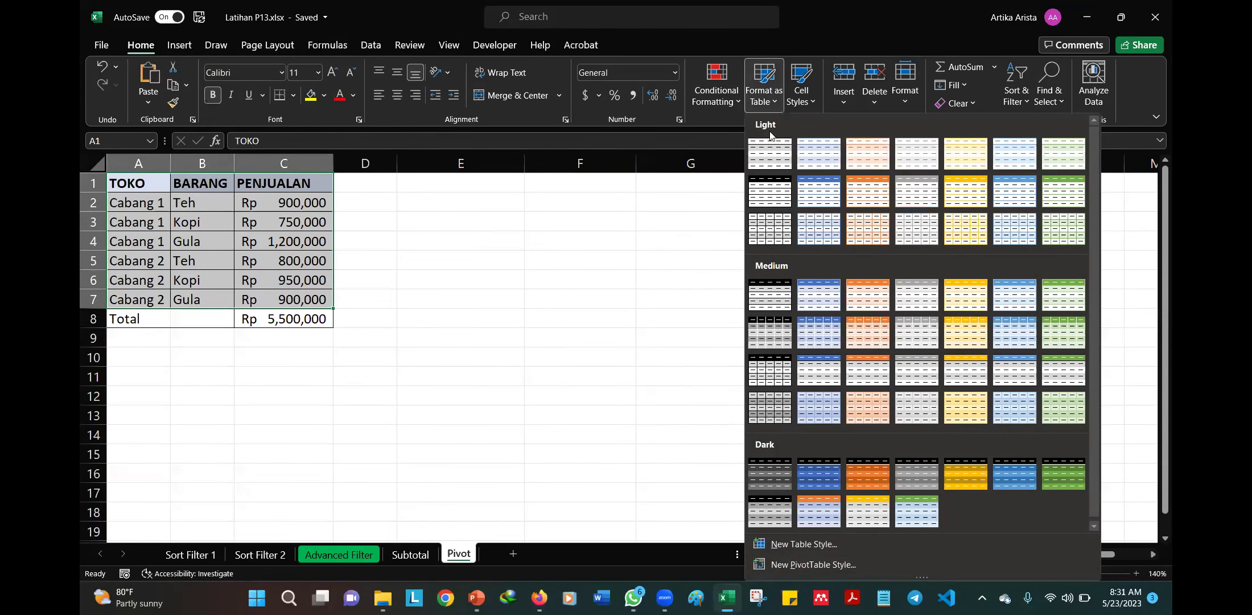
left_click(926, 5)
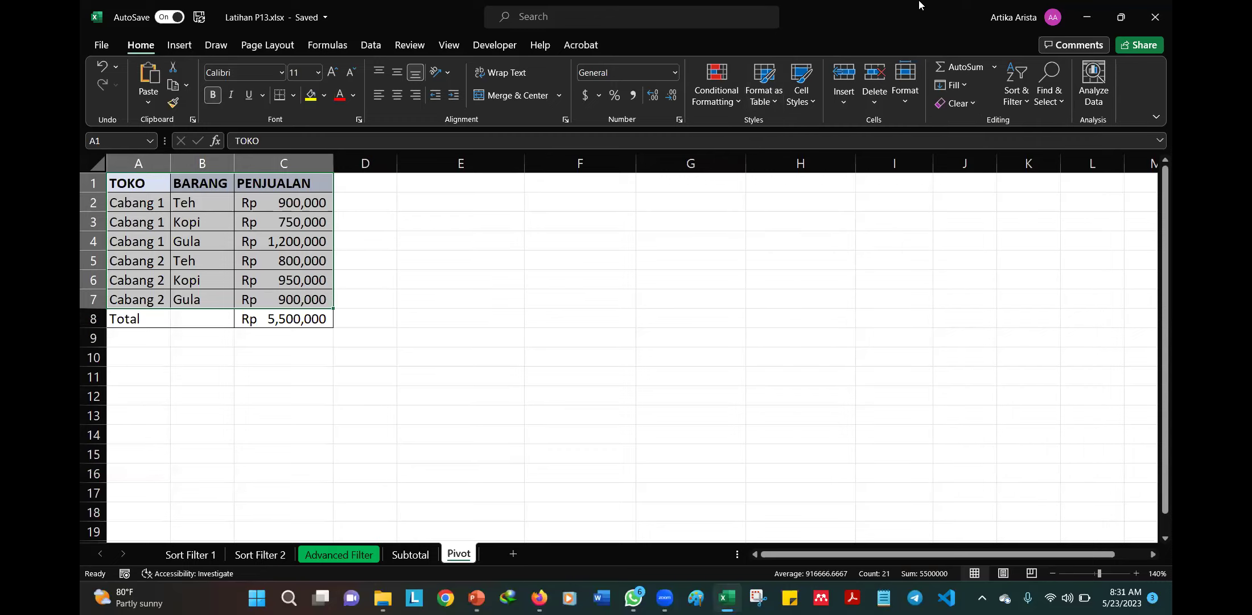
double_click(926, 6)
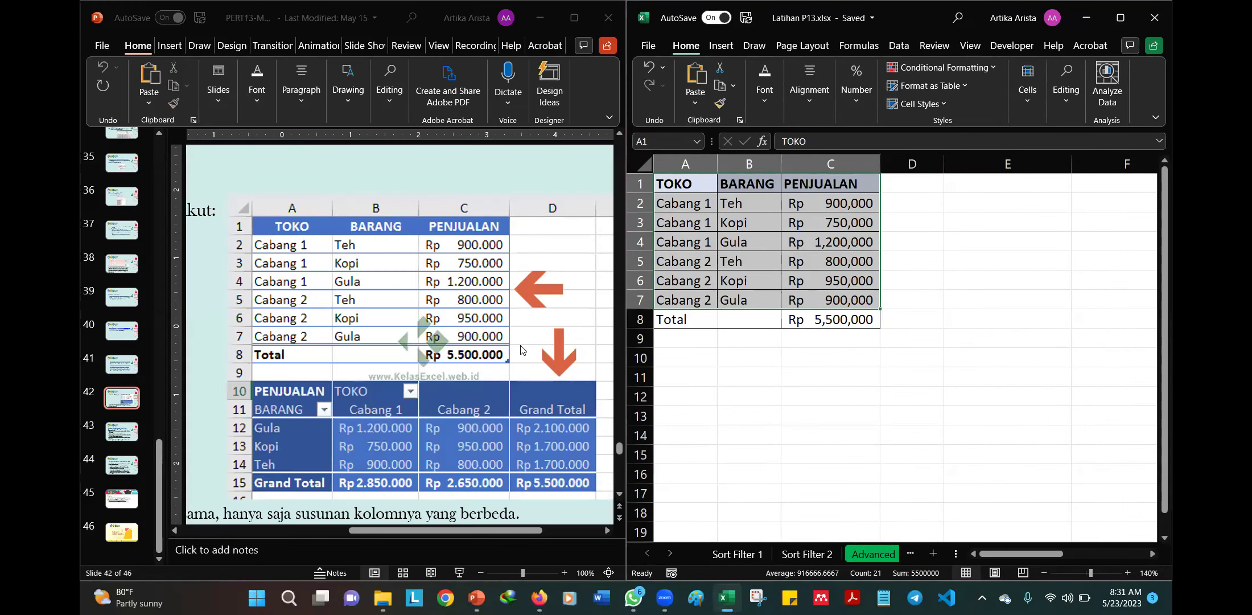
left_click(1119, 21)
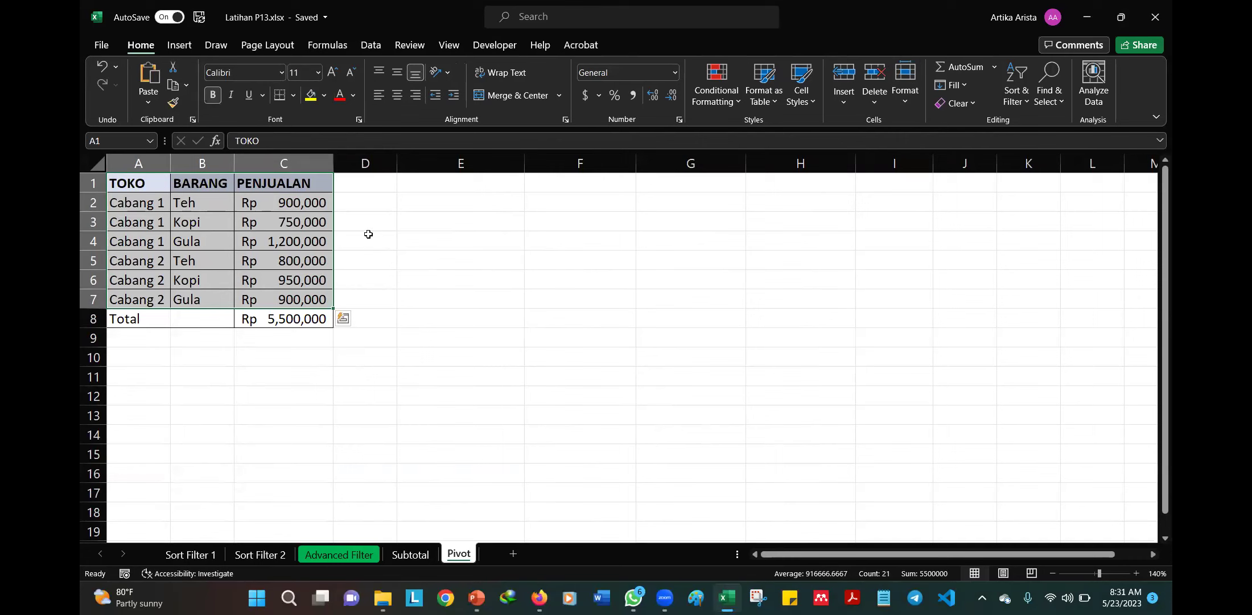
left_click(765, 101)
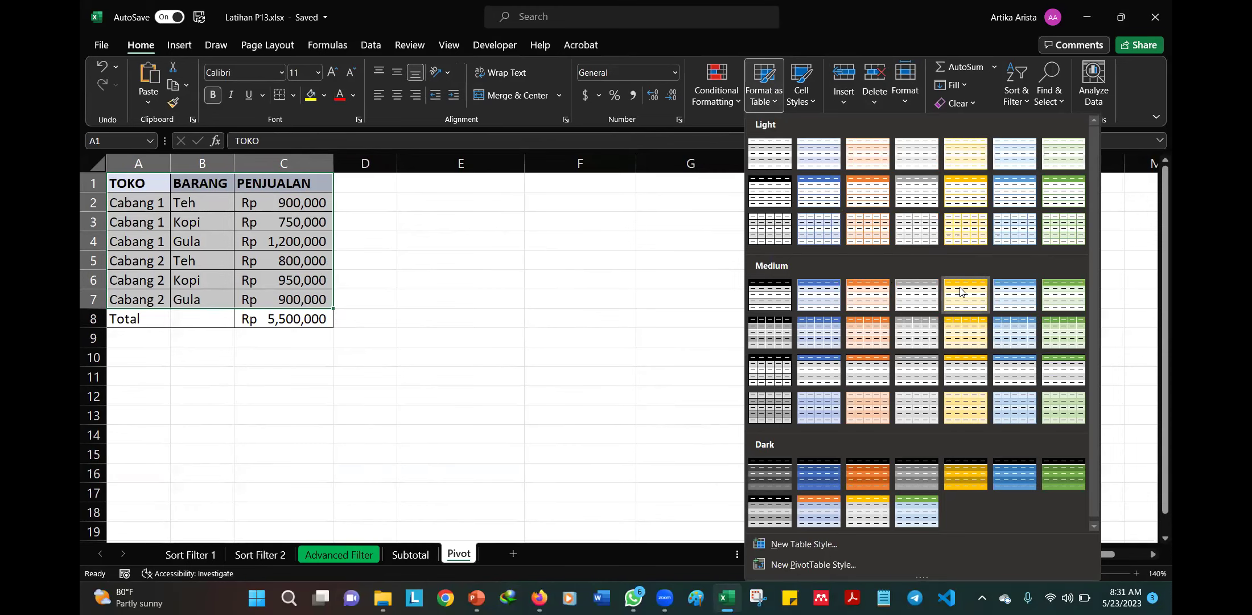
left_click(180, 47)
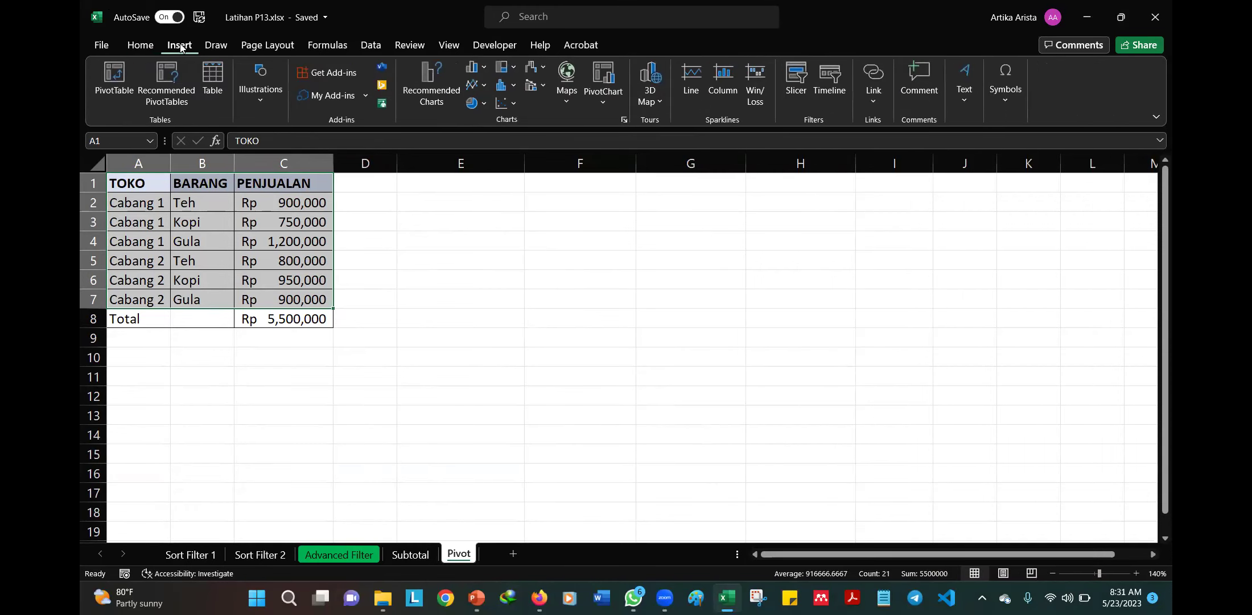
left_click(114, 73)
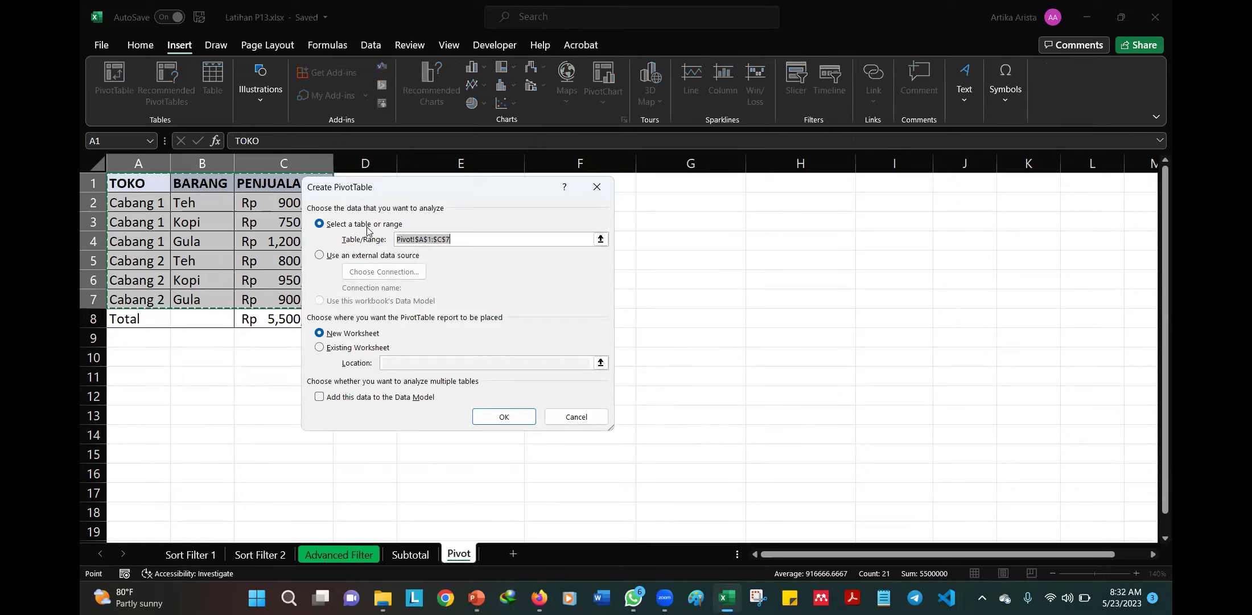
left_click(596, 187)
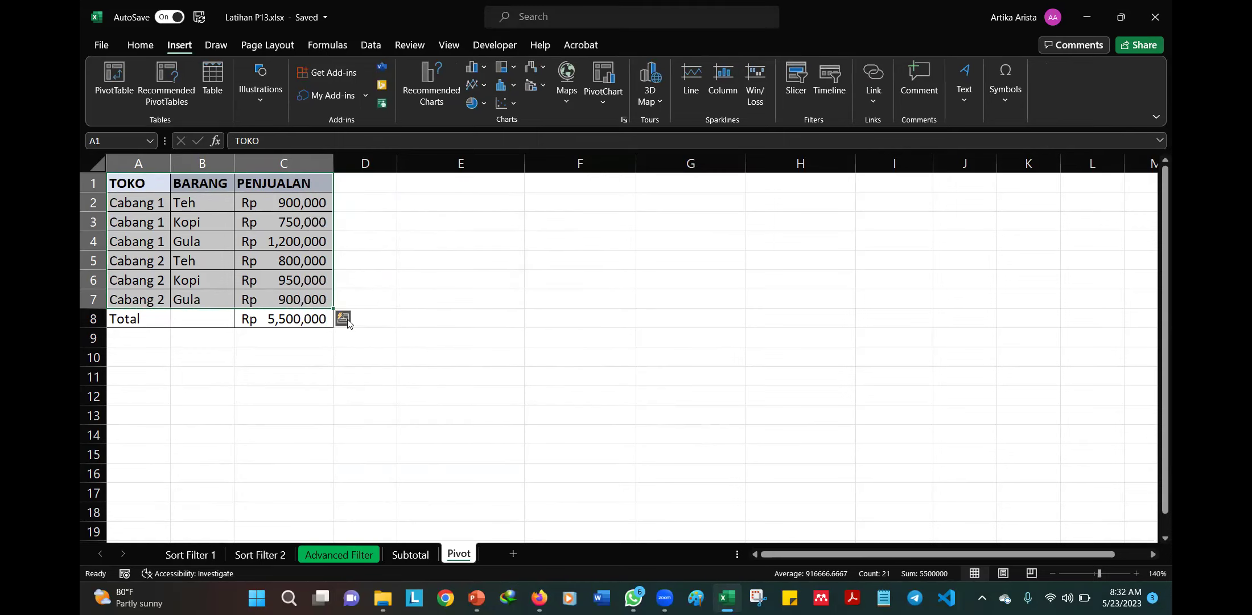
- Use Quick Analysis on the sales data to insert the suggested PivotTable summing PENJUALAN by TOKO
left_click(343, 319)
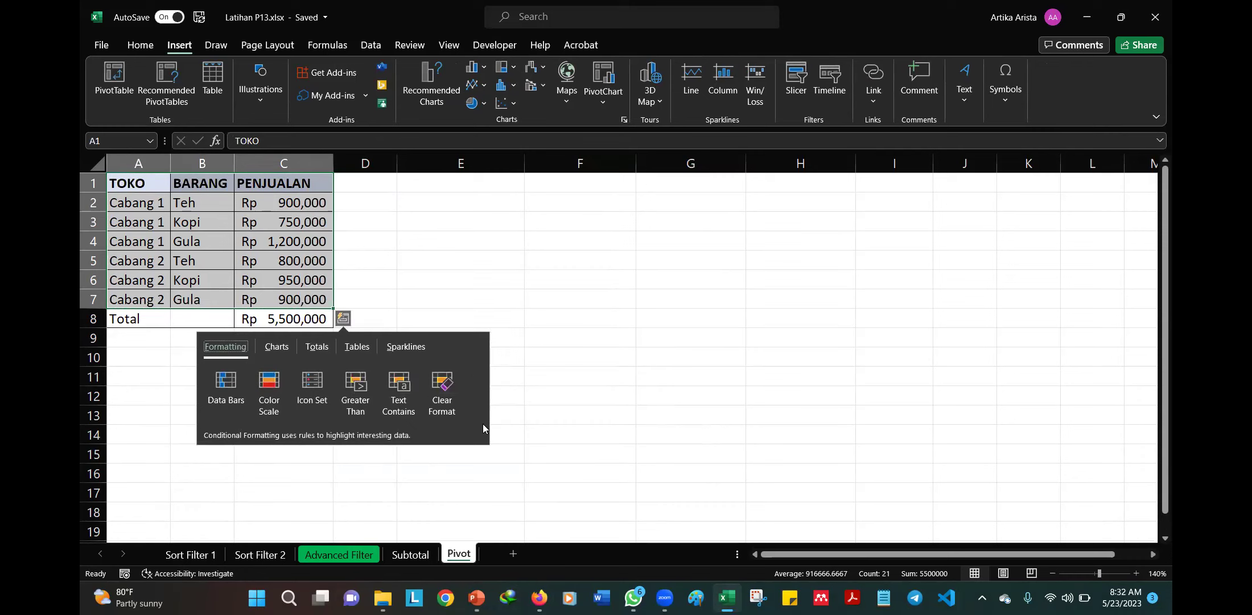
left_click(326, 346)
left_click(356, 347)
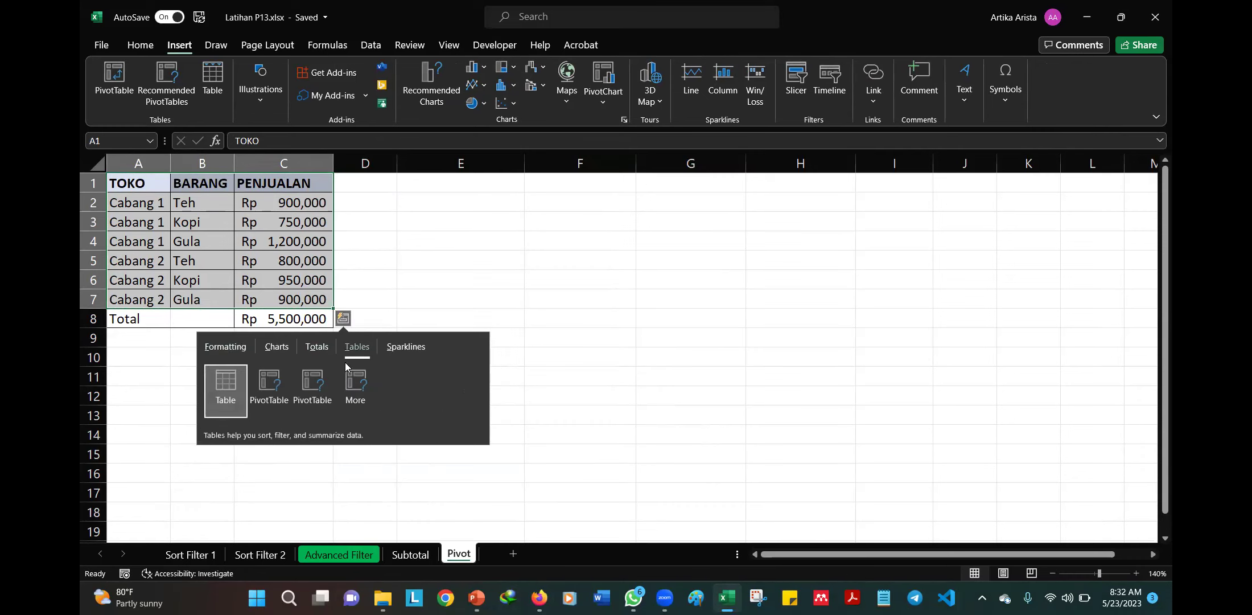
left_click(273, 385)
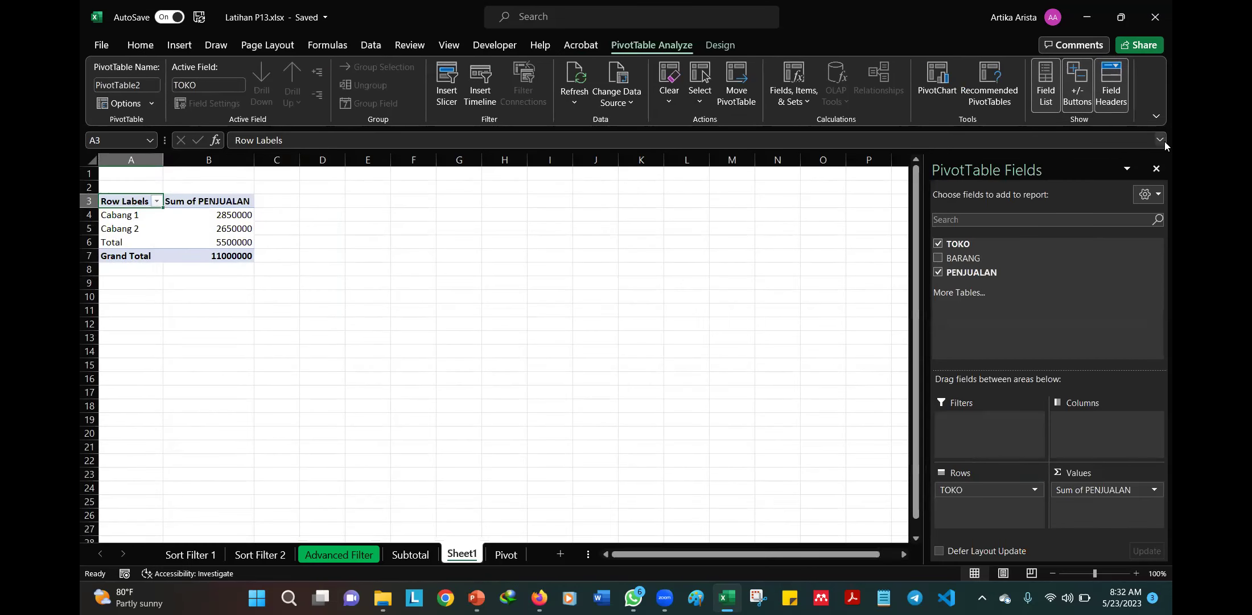
- Close the Latihan P13 workbook and reopen it full-size from the 2023-05-18 Pertemuan 13 folder
left_click(1156, 14)
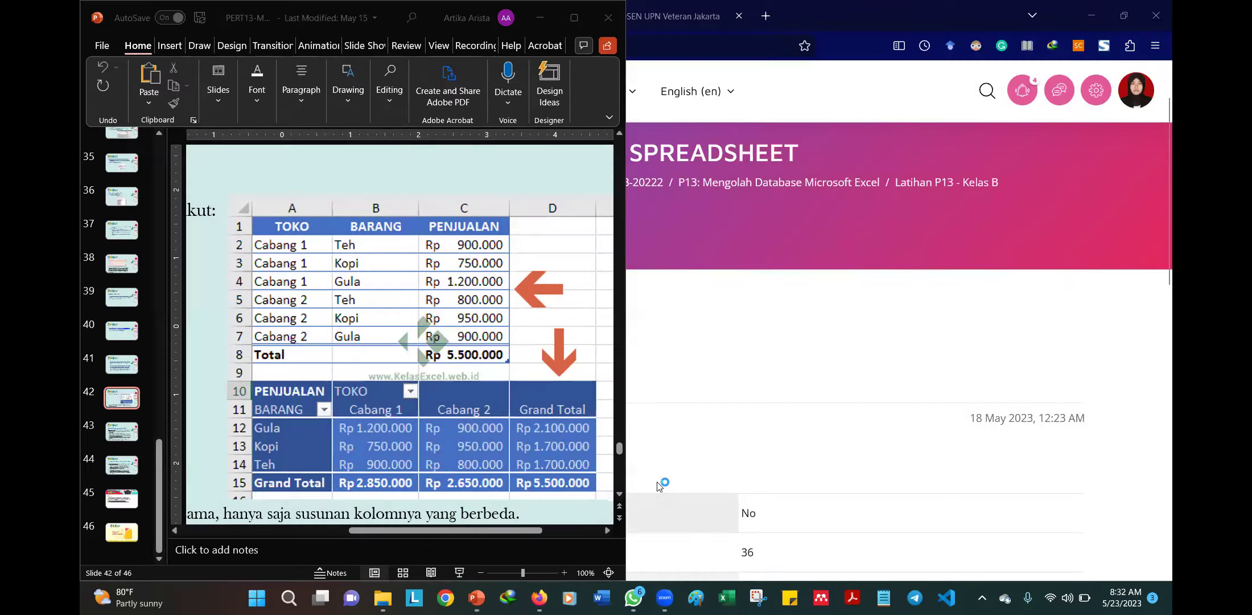
left_click(726, 598)
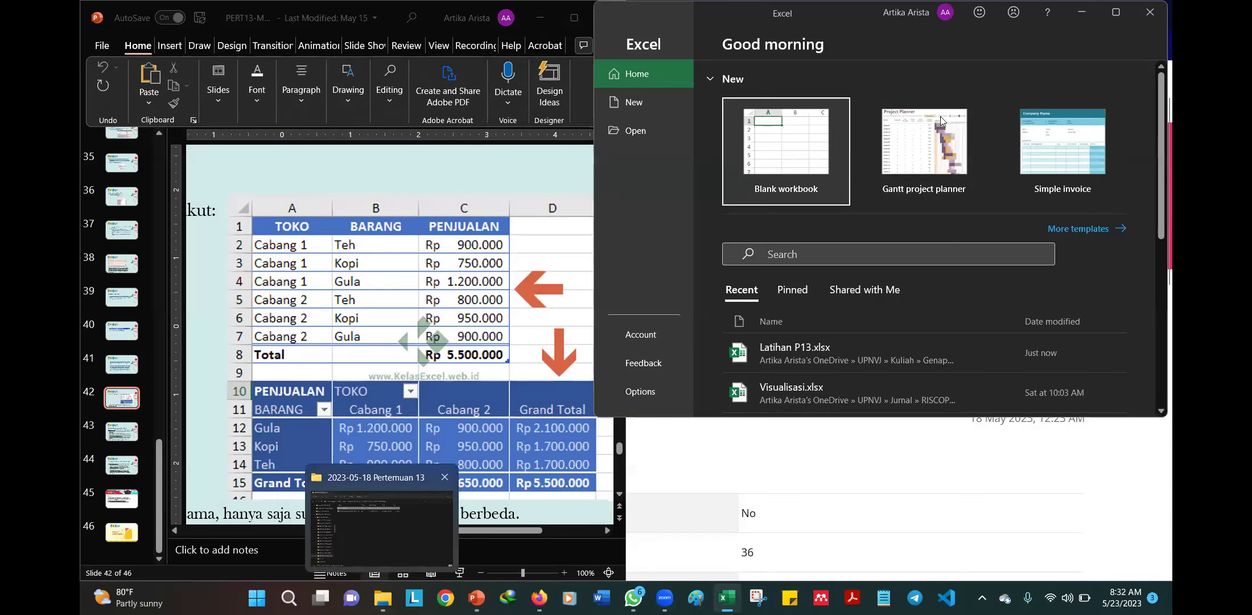
left_click(651, 77)
left_click(1154, 19)
left_click(383, 598)
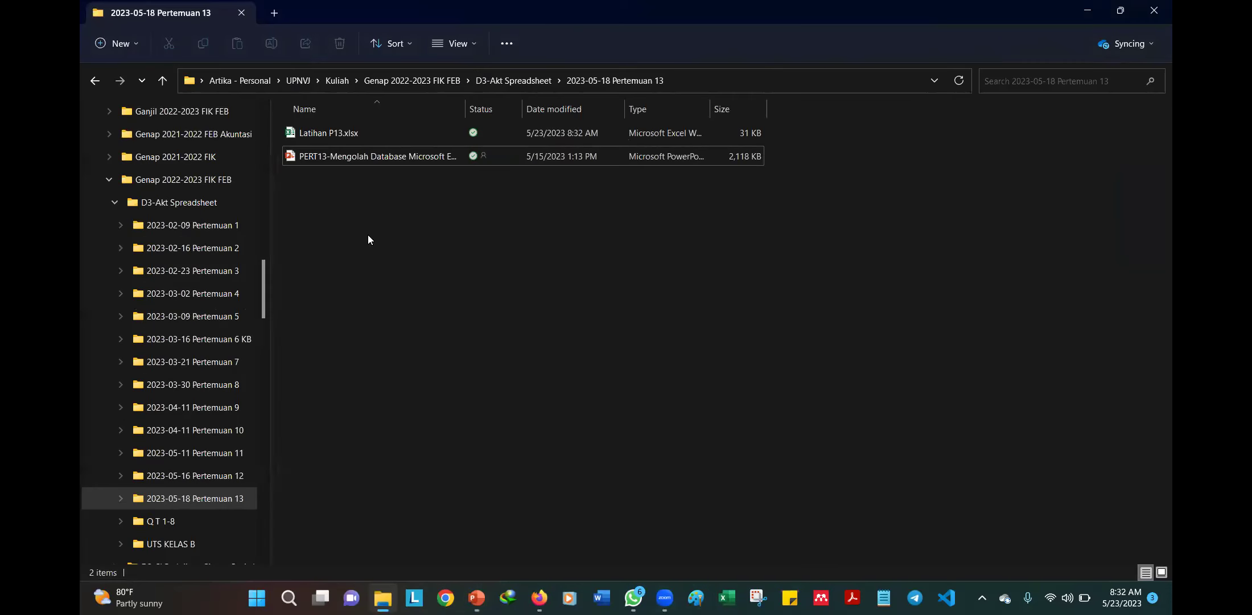
double_click(361, 132)
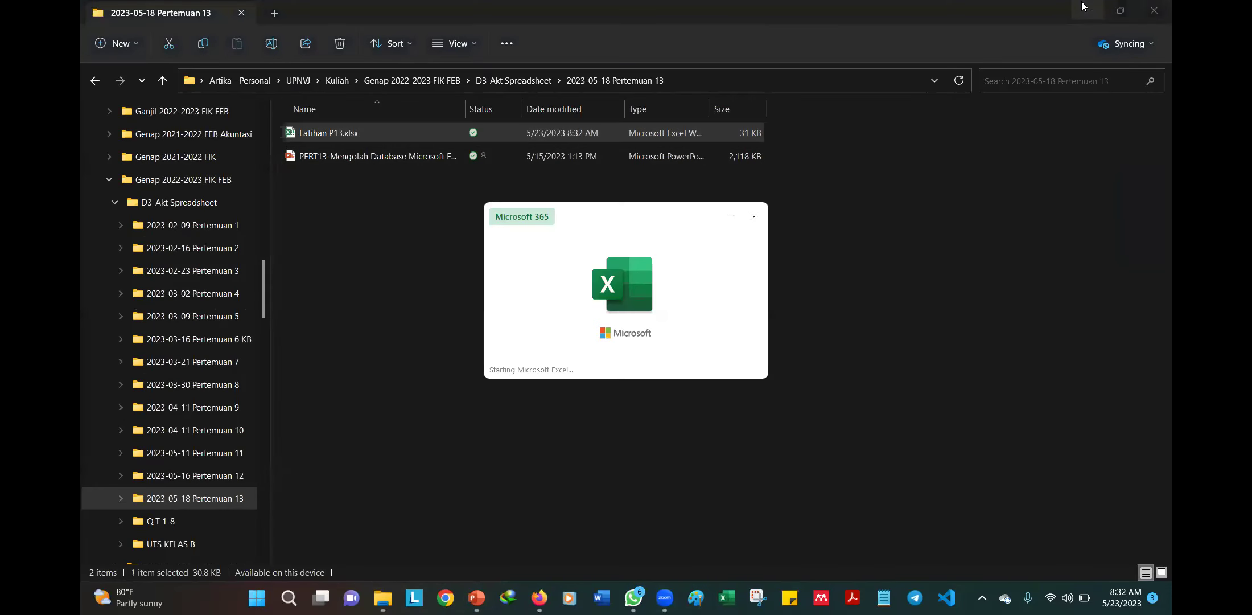
left_click(1087, 10)
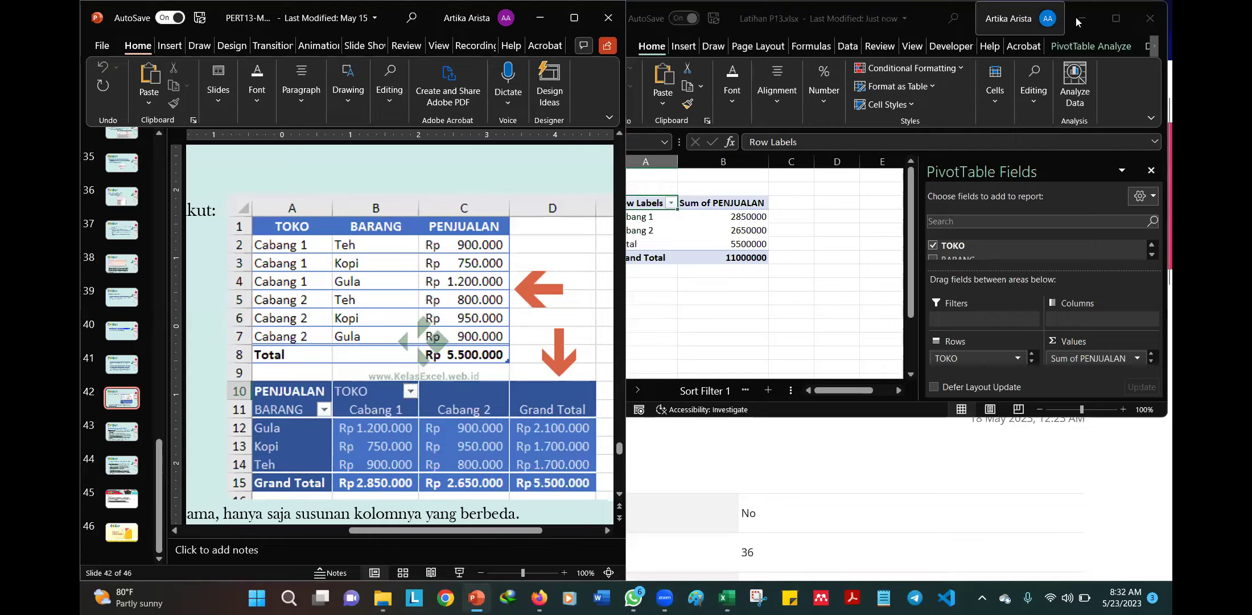
left_click(1117, 19)
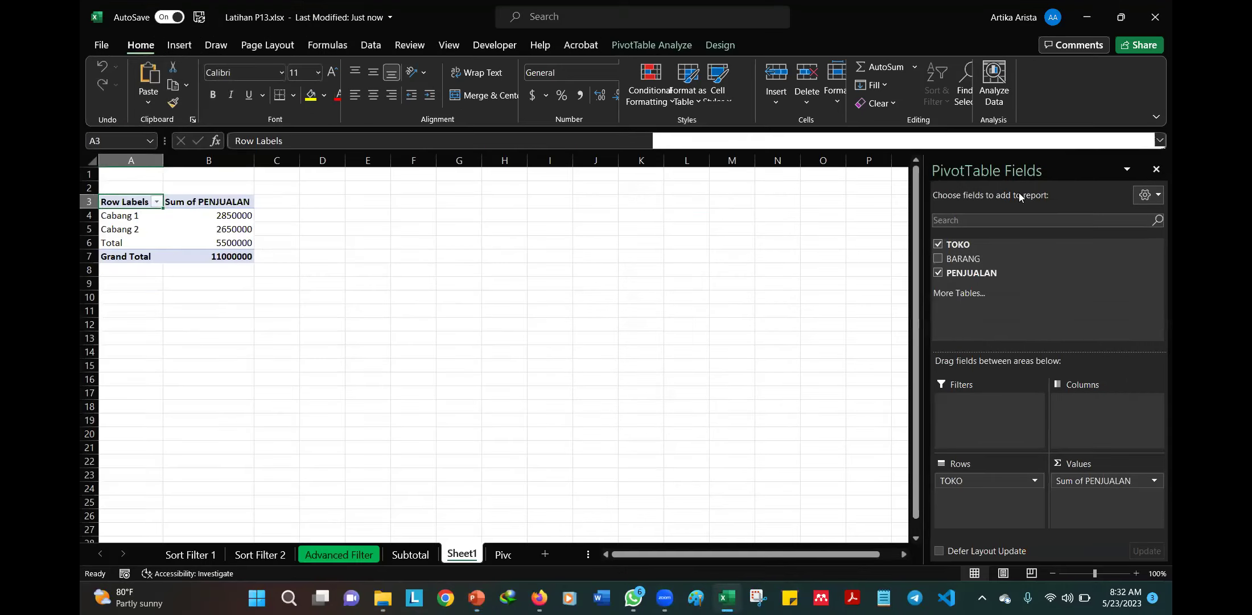
- Compare the PivotTable in Sheet1 with its source data in the Pivot sheet
left_click(426, 561)
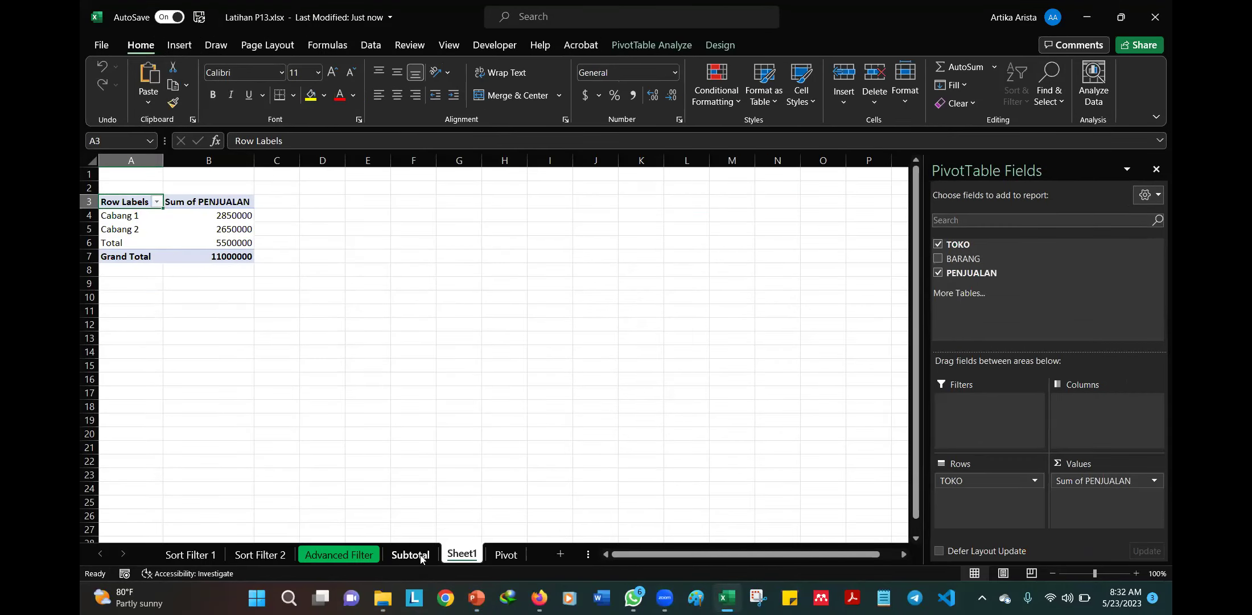
left_click(462, 555)
left_click(177, 49)
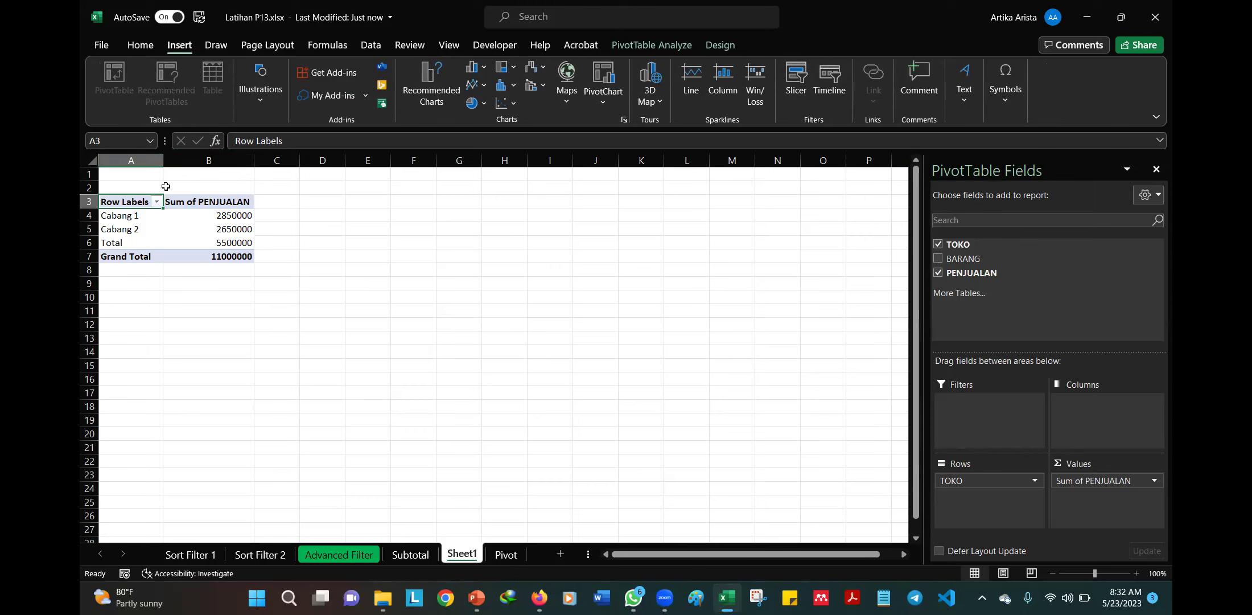
left_click(504, 556)
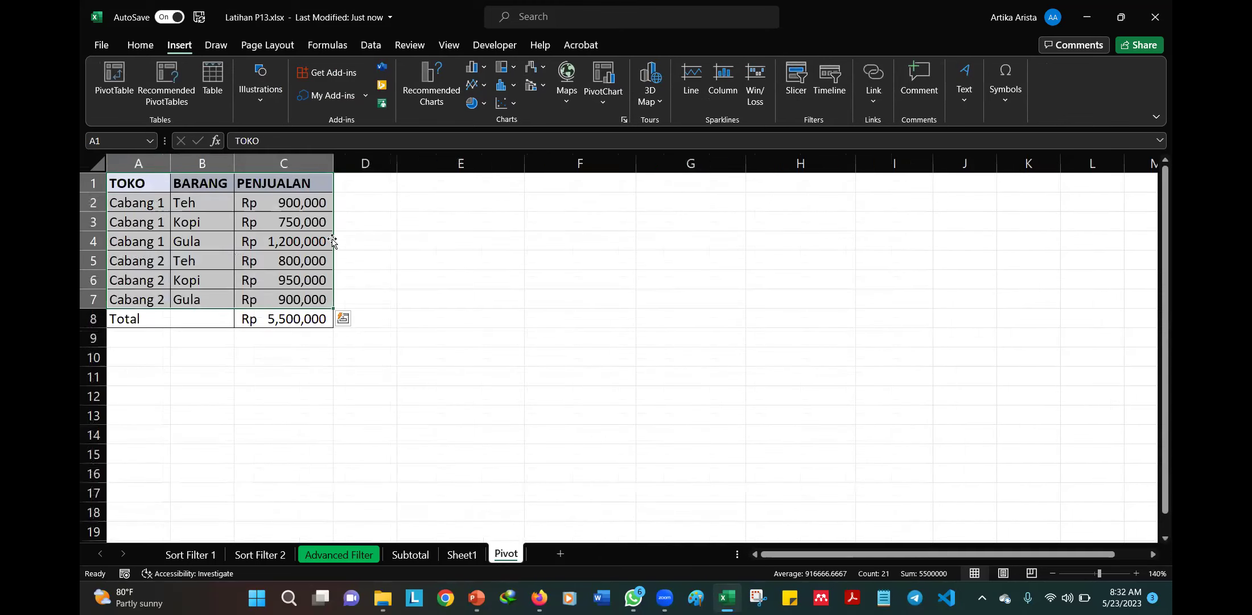
left_click(472, 557)
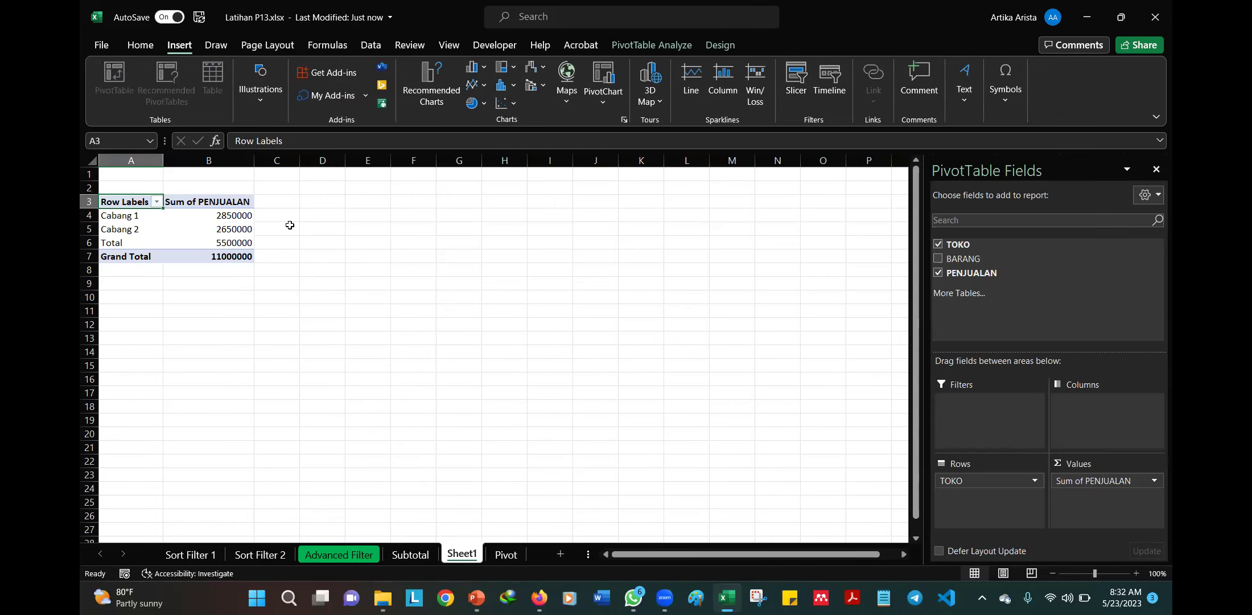
- Open the Create PivotTable dialog for Pivot sheet range A1:C7 and arrange it with the workbook beside the presentation, keeping slide 42 uncovered
left_click(508, 556)
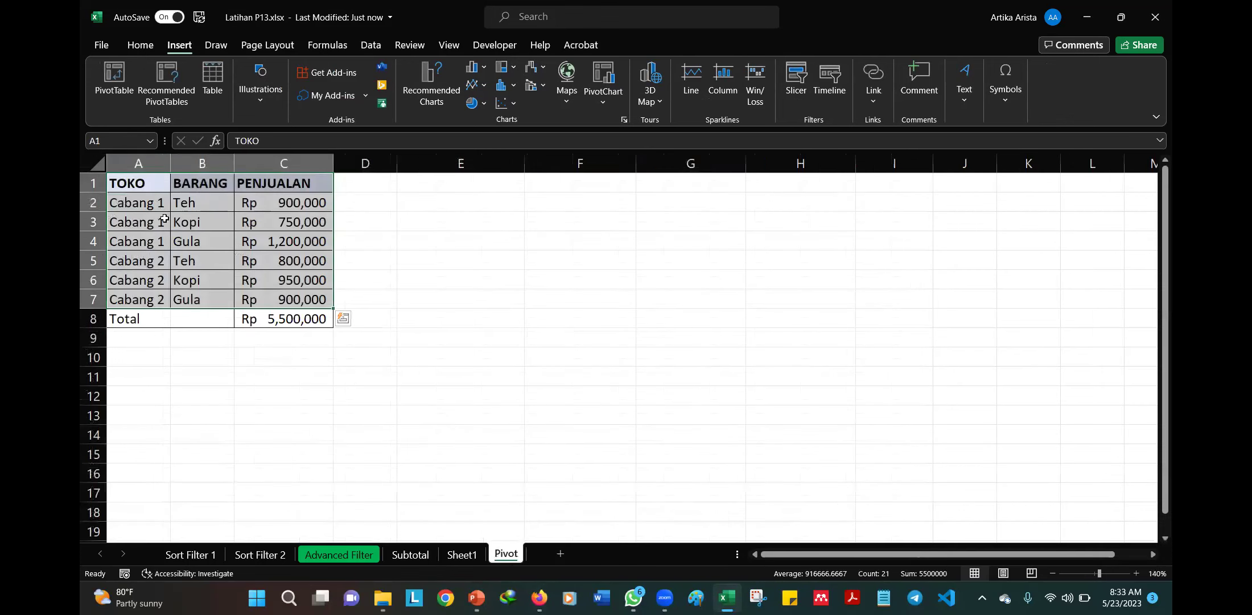
left_click(115, 73)
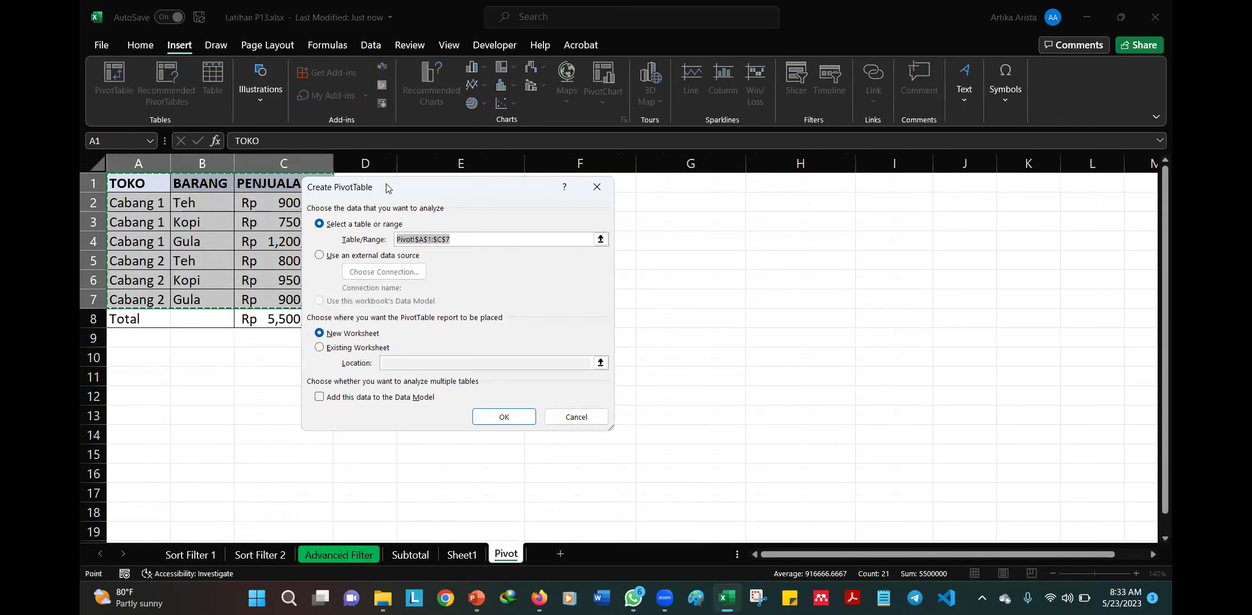
left_click(361, 5)
double_click(361, 5)
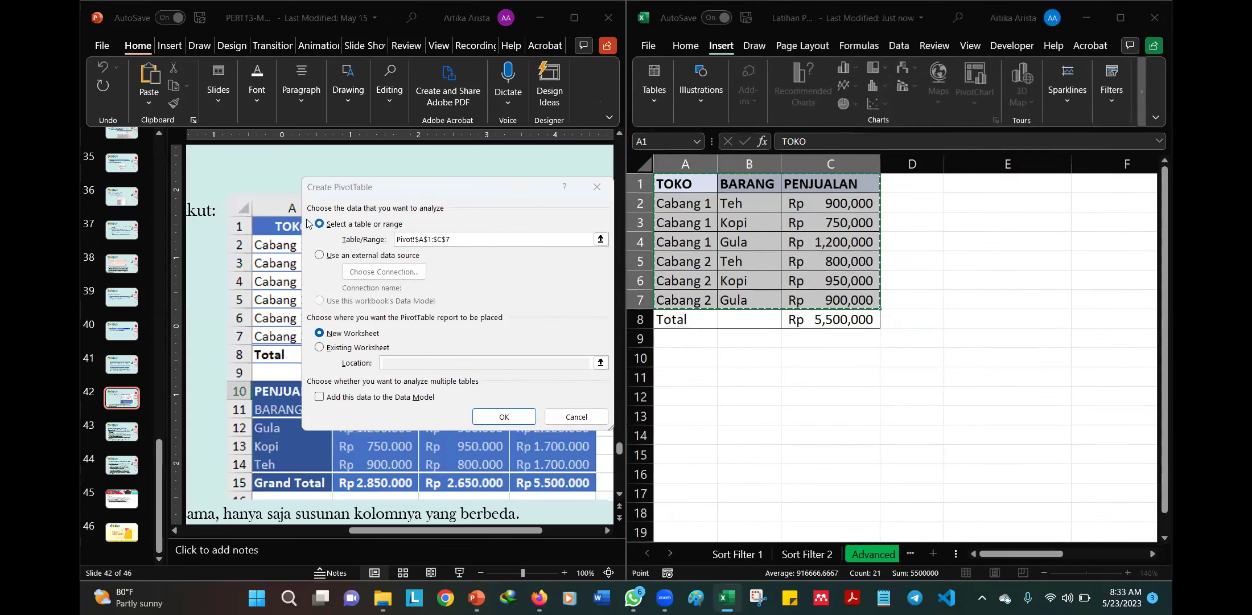
left_click(375, 199)
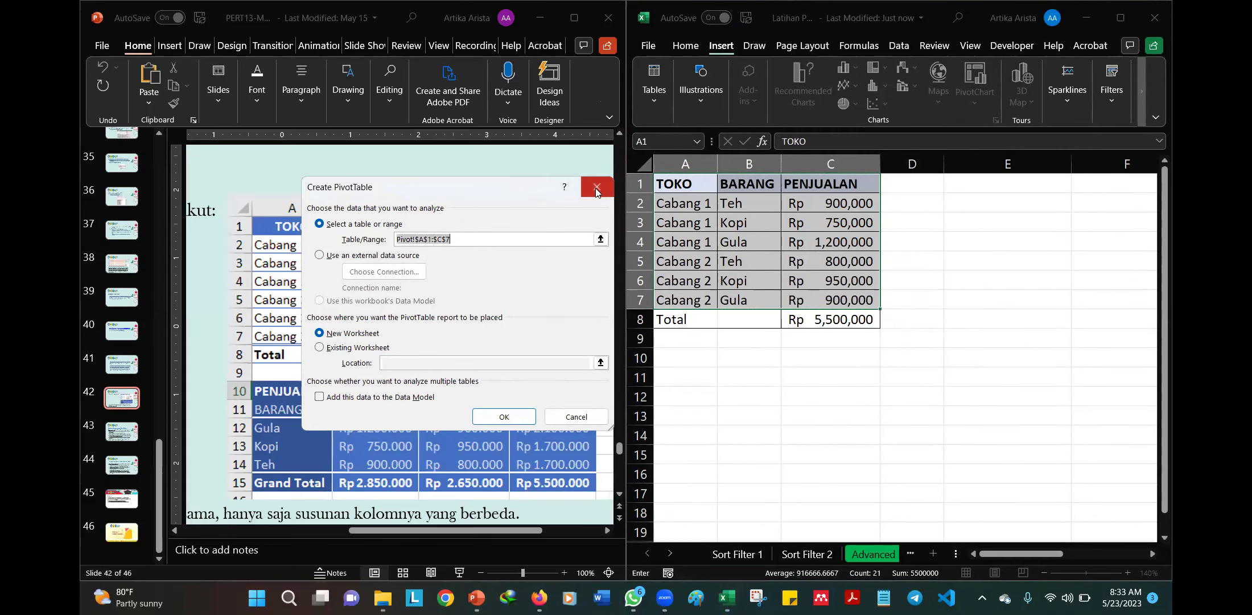
left_click_drag(429, 188, 840, 171)
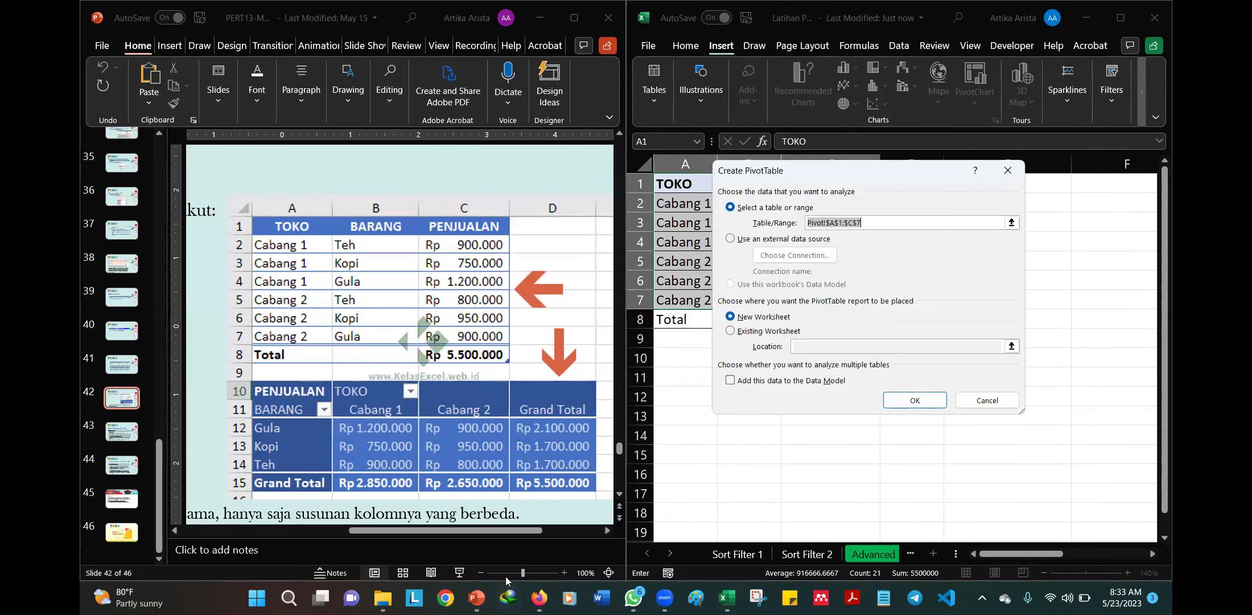
- Zoom the presentation out to 60% and review the slides on the Pivot Table's definition, benefits and source data preparation
left_click(482, 571)
left_click(113, 441)
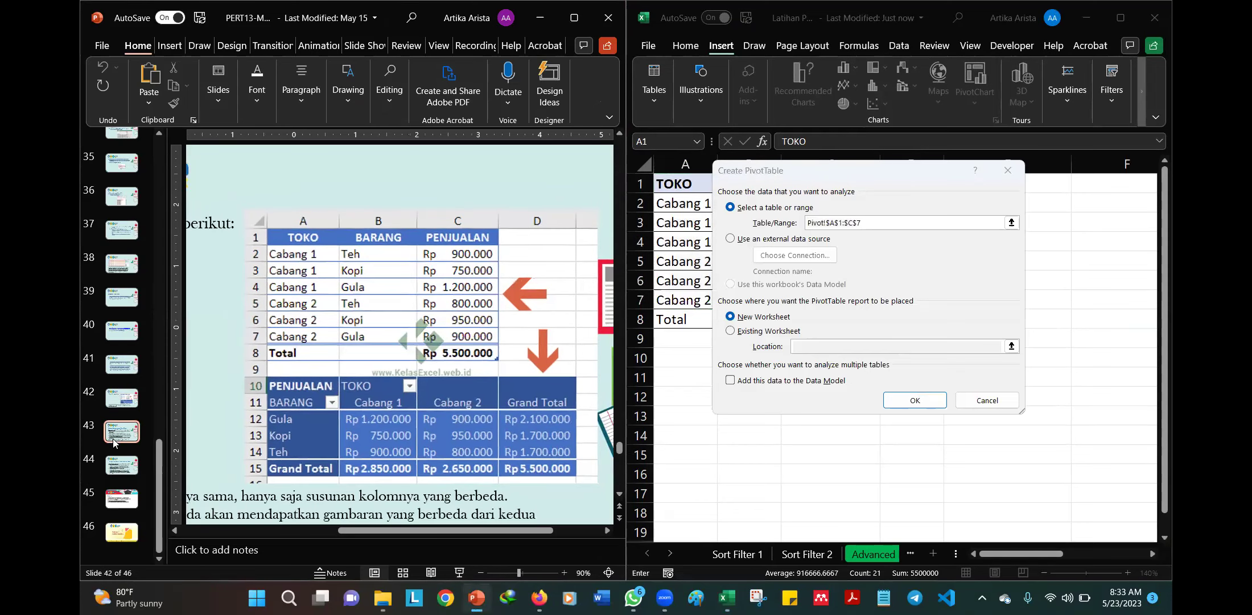
left_click(122, 402)
left_click(115, 371)
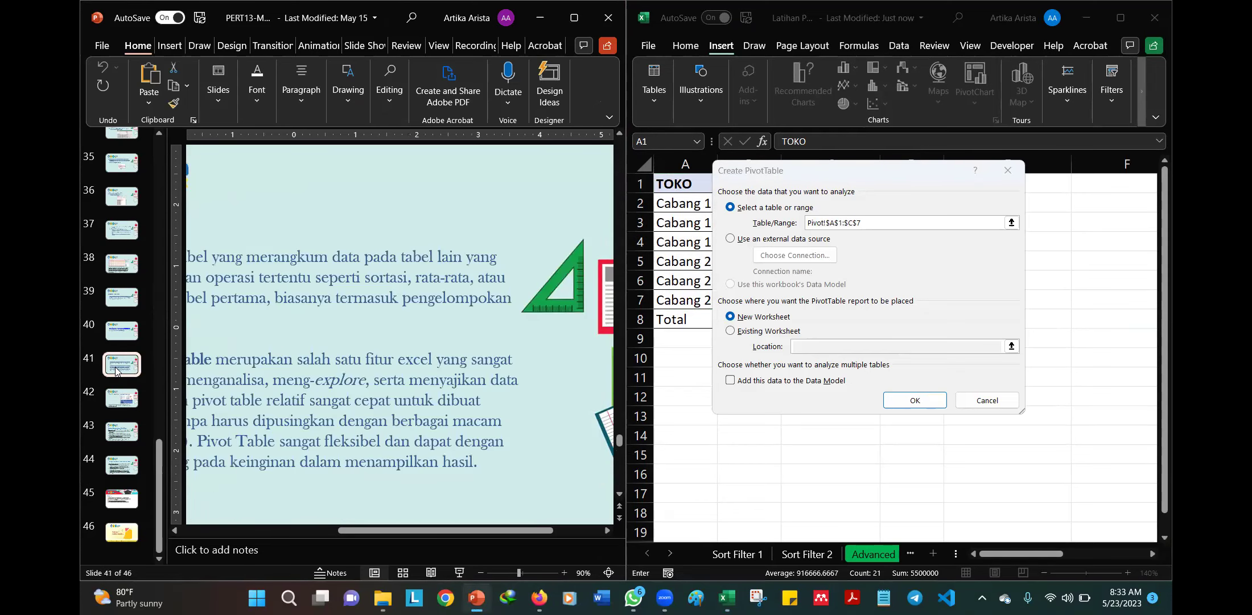
left_click(481, 572)
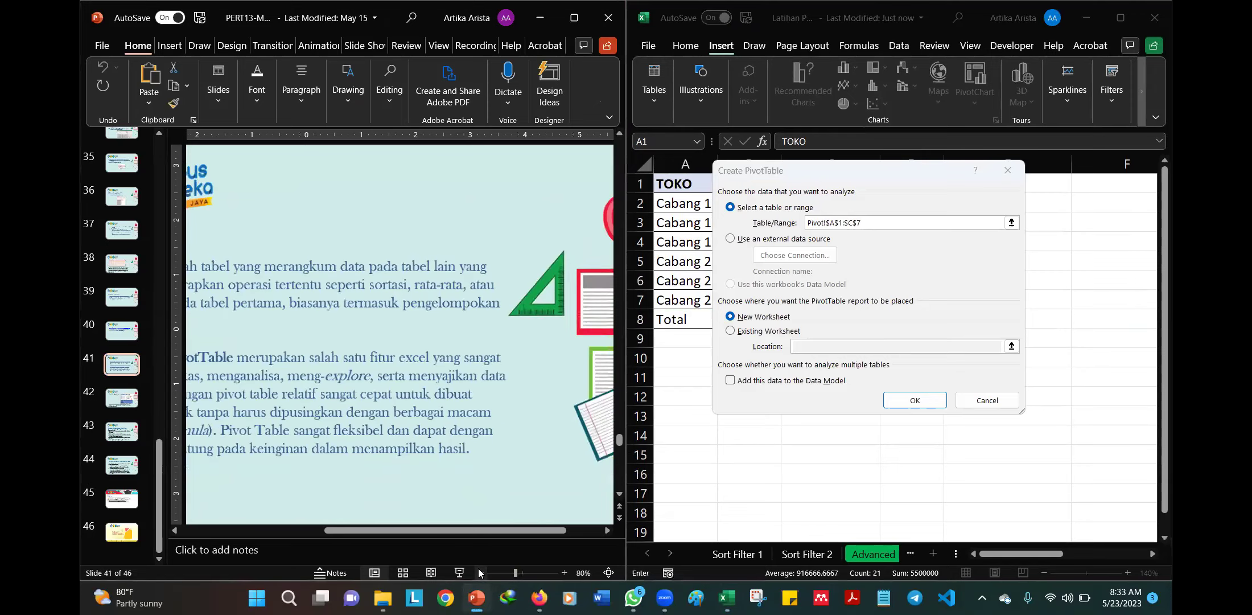
left_click(481, 572)
left_click(480, 572)
left_click(134, 332)
key("Down")
key("Down")
key("Down")
key("Down")
key("Down")
key("Down")
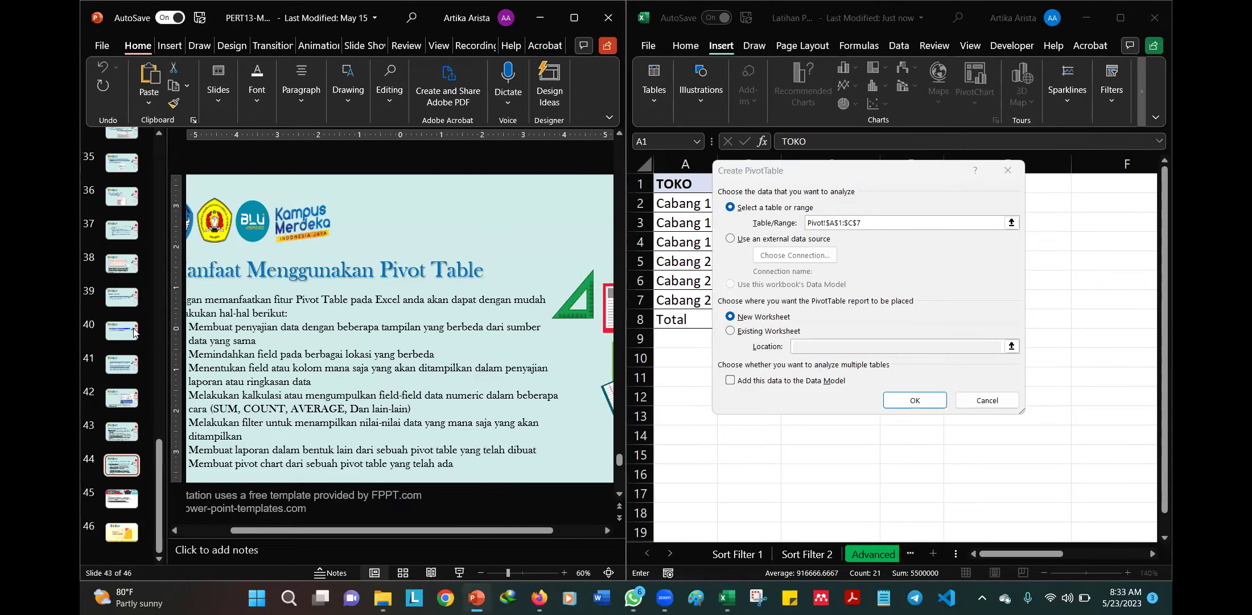
key("Up")
key("Up")
key("Up")
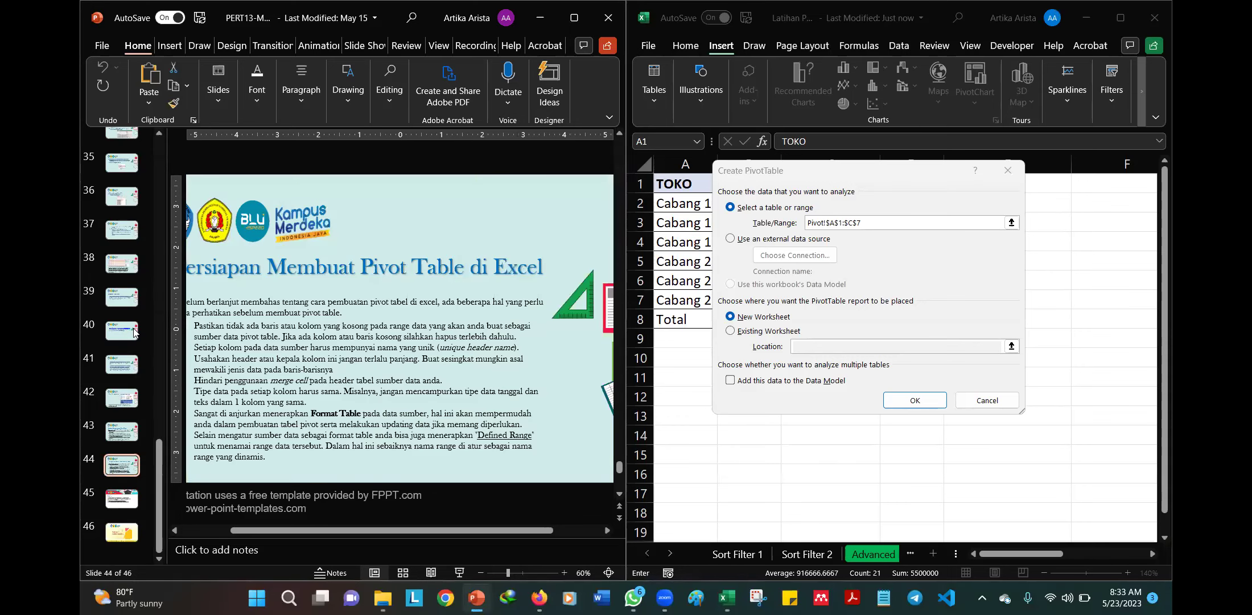
- Browse the presentation backwards from slide 43 to slide 28, looking for the PivotTable creation instructions
left_click(1120, 17)
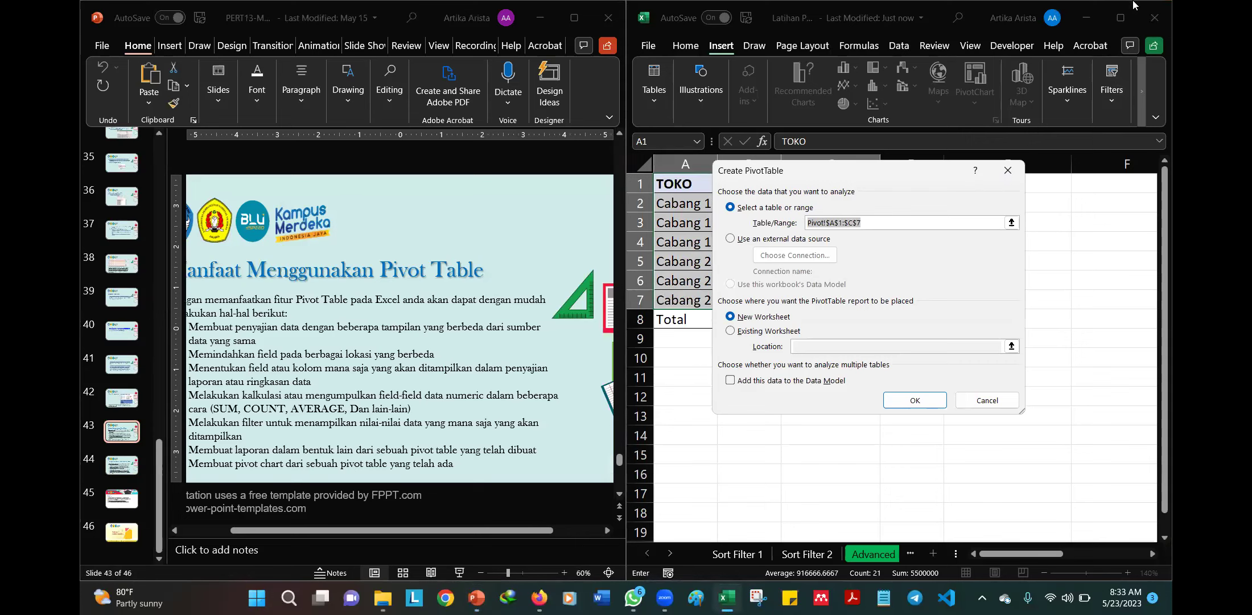
left_click(123, 403)
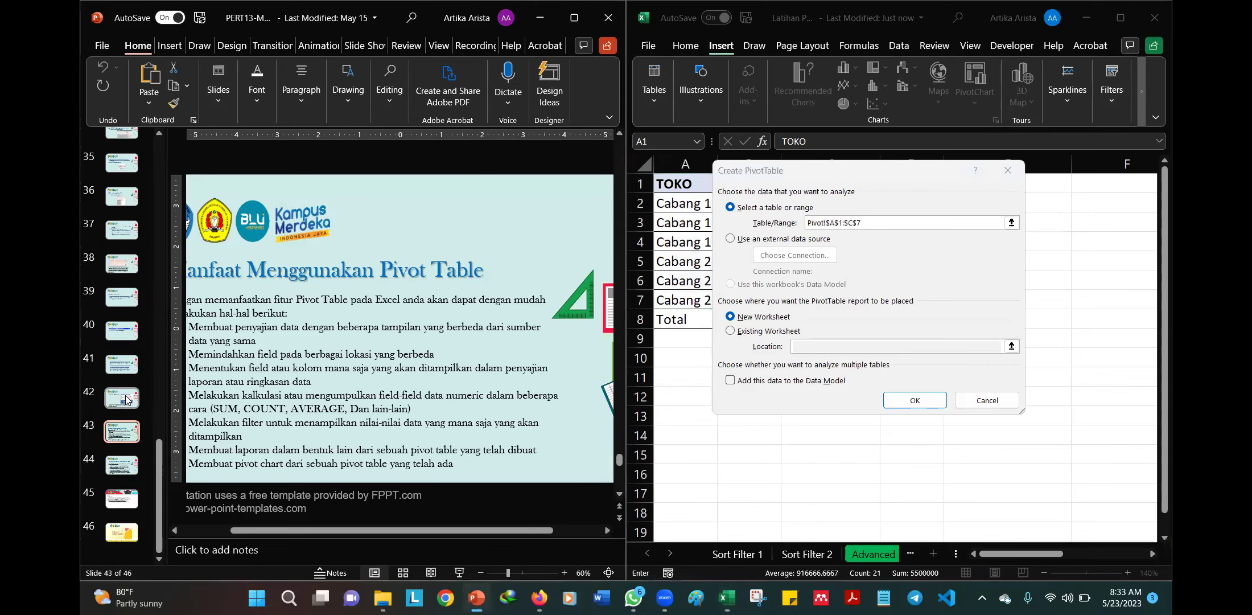
key("Up")
key("Up")
key("Up")
key("Up")
key("Up")
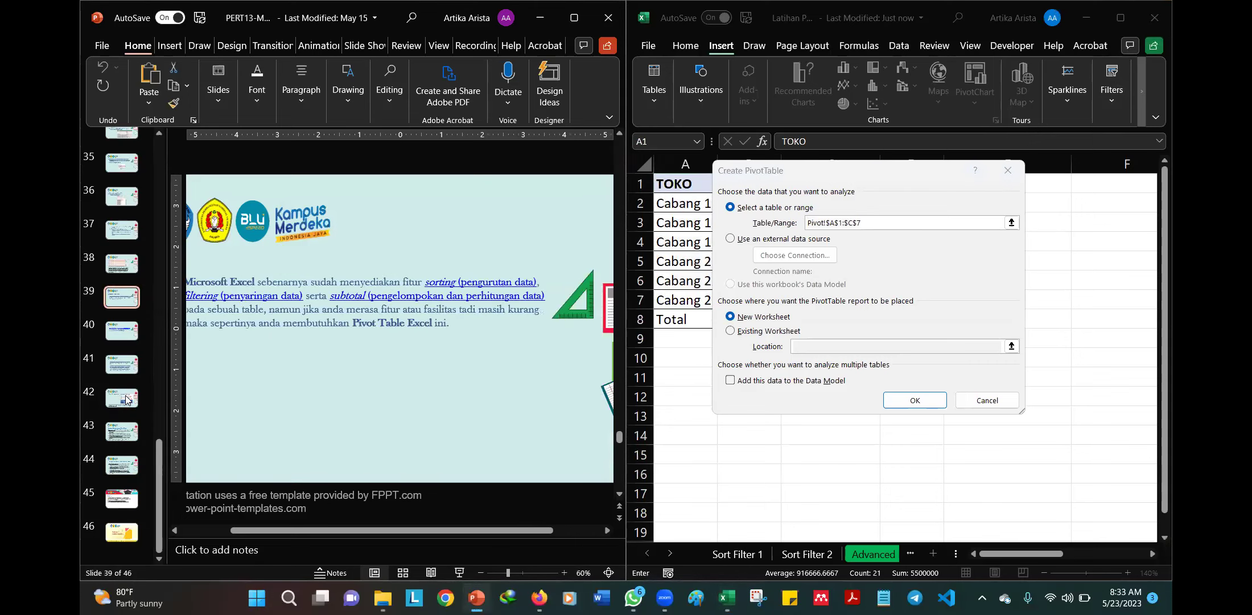
key("Up")
key("Up")
key("Up")
key("Up")
key("Up")
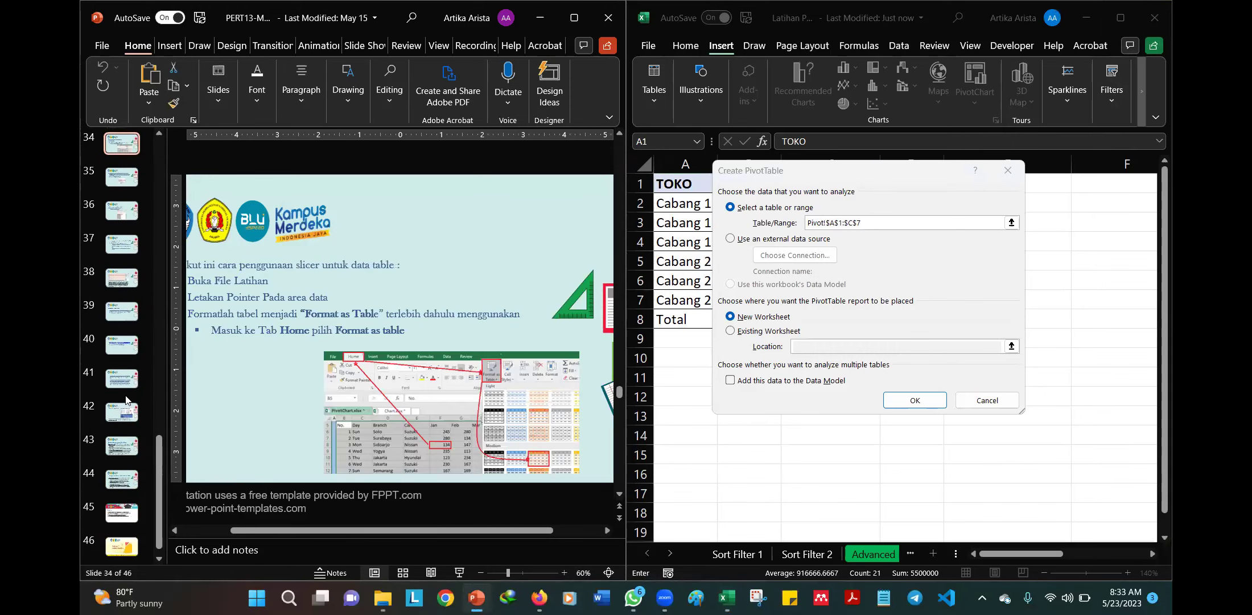
key("Up")
key("Up")
key("Up")
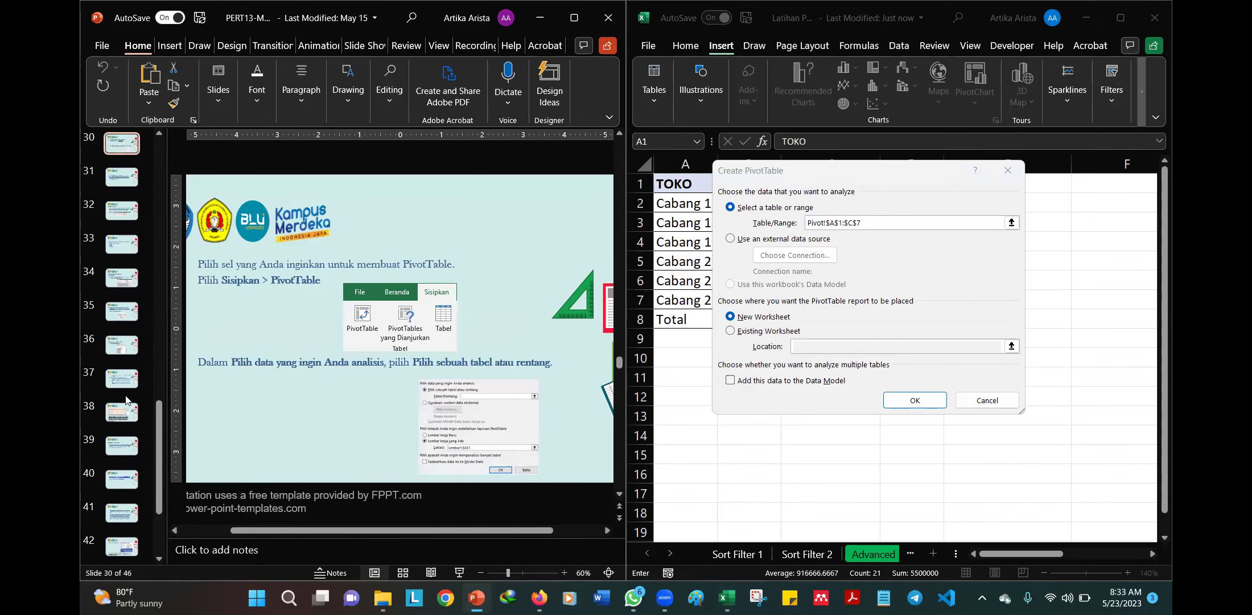
key("Up")
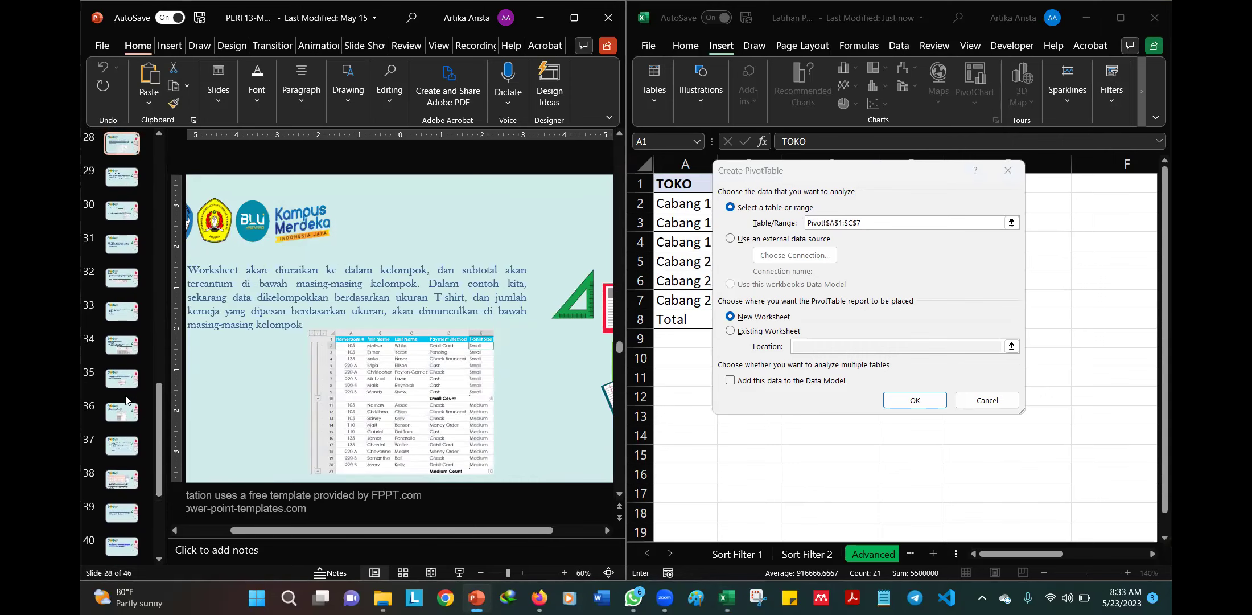
- Skim the slides around 28 to 36 and settle on slide 30 with the PivotTable creation instructions
key("Down")
key("Down")
key("Down")
key("Down")
key("Down")
key("Down")
key("Down")
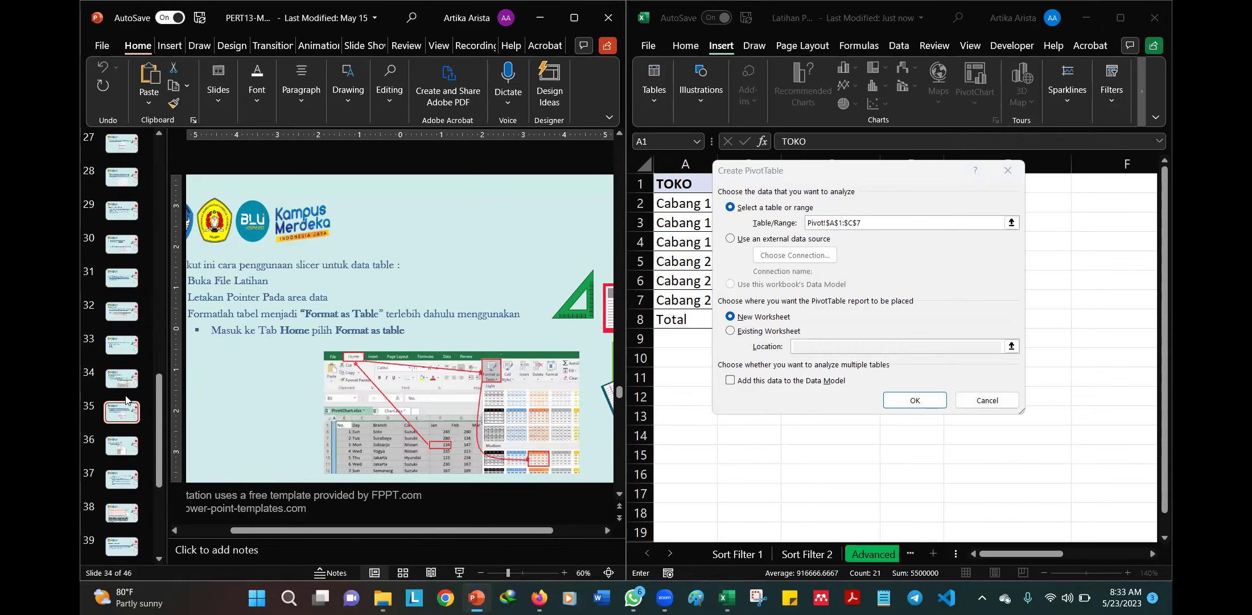
key("Down")
key("Down")
key("Up")
key("Up")
key("Up")
key("Up")
key("Up")
key("Up")
key("Up")
key("Up")
key("Down")
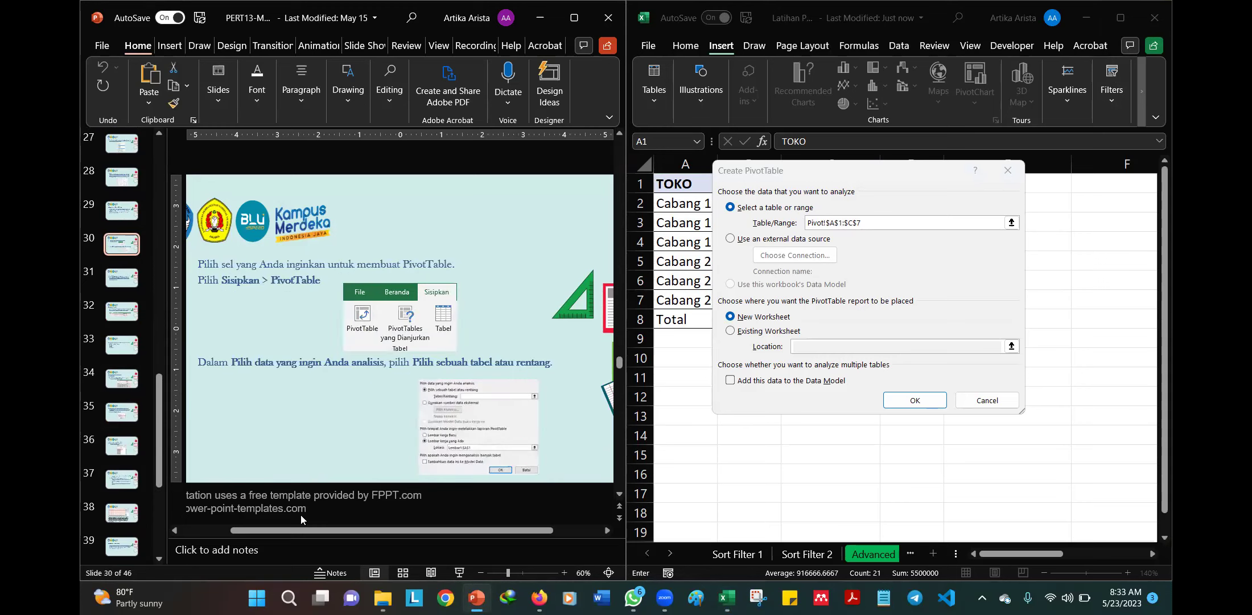
- Enlarge slide 30 to 130% and examine its PivotTable command and dialog illustrations
left_click(565, 574)
left_click(565, 573)
left_click(565, 573)
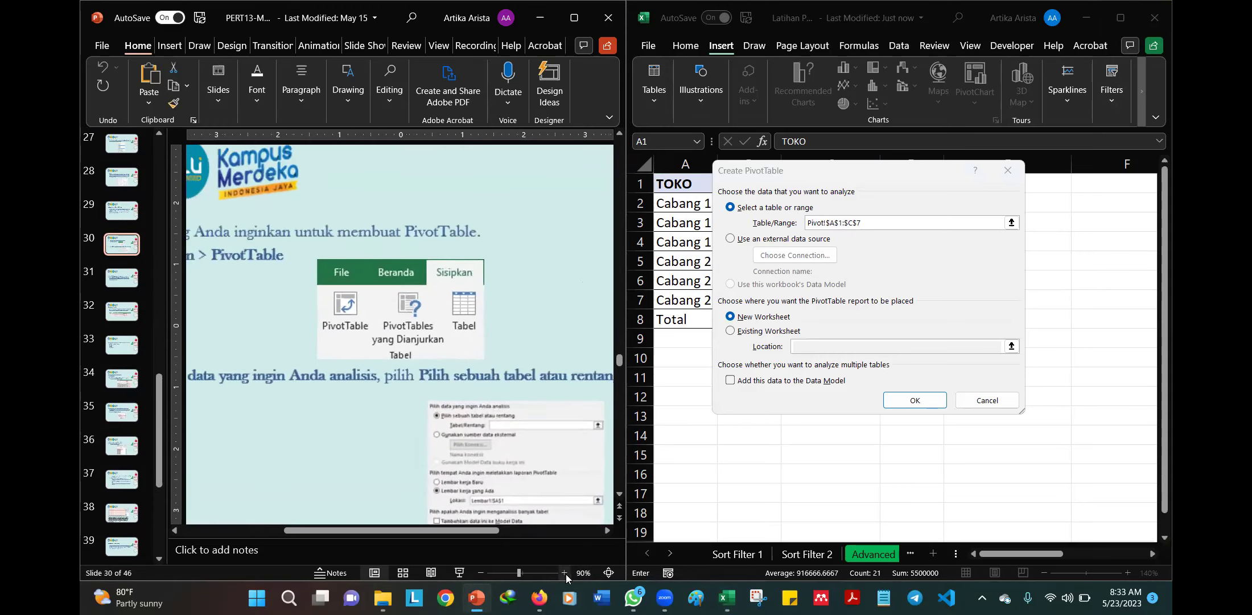
left_click(565, 573)
left_click(565, 573)
left_click(564, 573)
left_click(565, 573)
left_click_drag(464, 531, 569, 533)
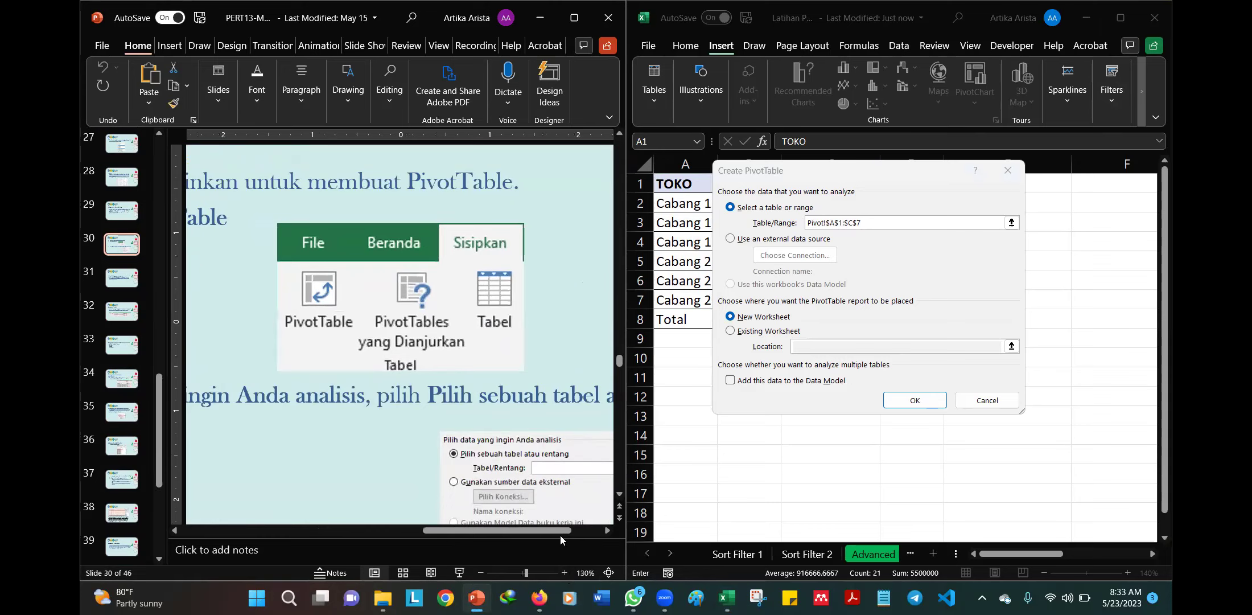
scroll(420, 528, "down", 1)
left_click_drag(481, 531, 413, 530)
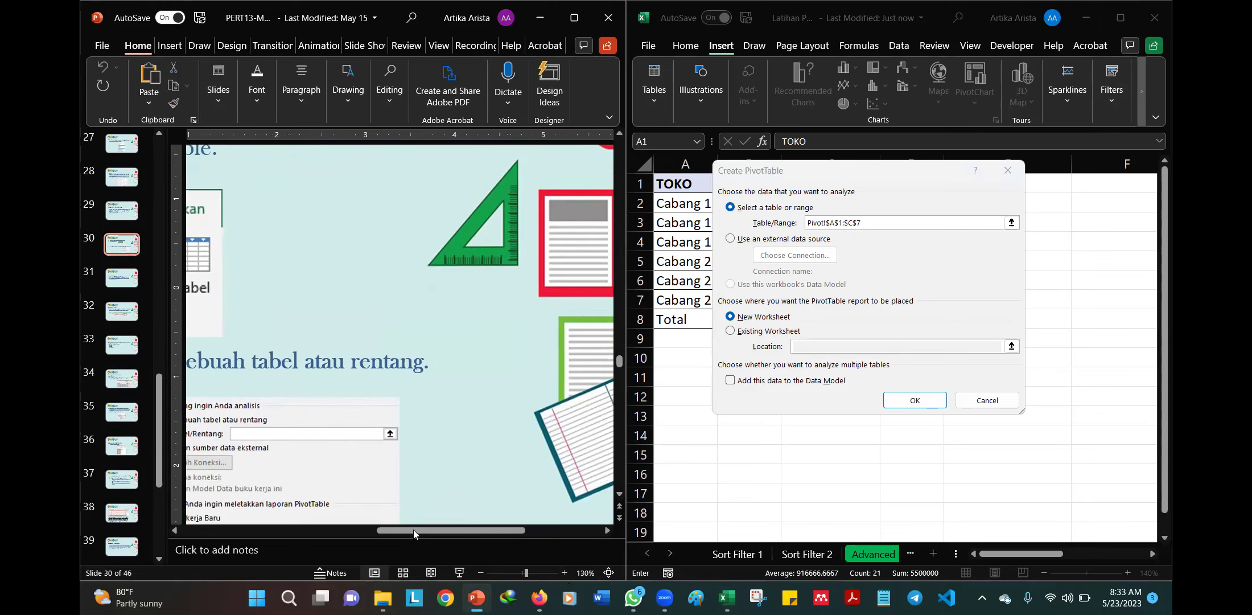
scroll(547, 472, "down", 5)
scroll(547, 471, "down", 3)
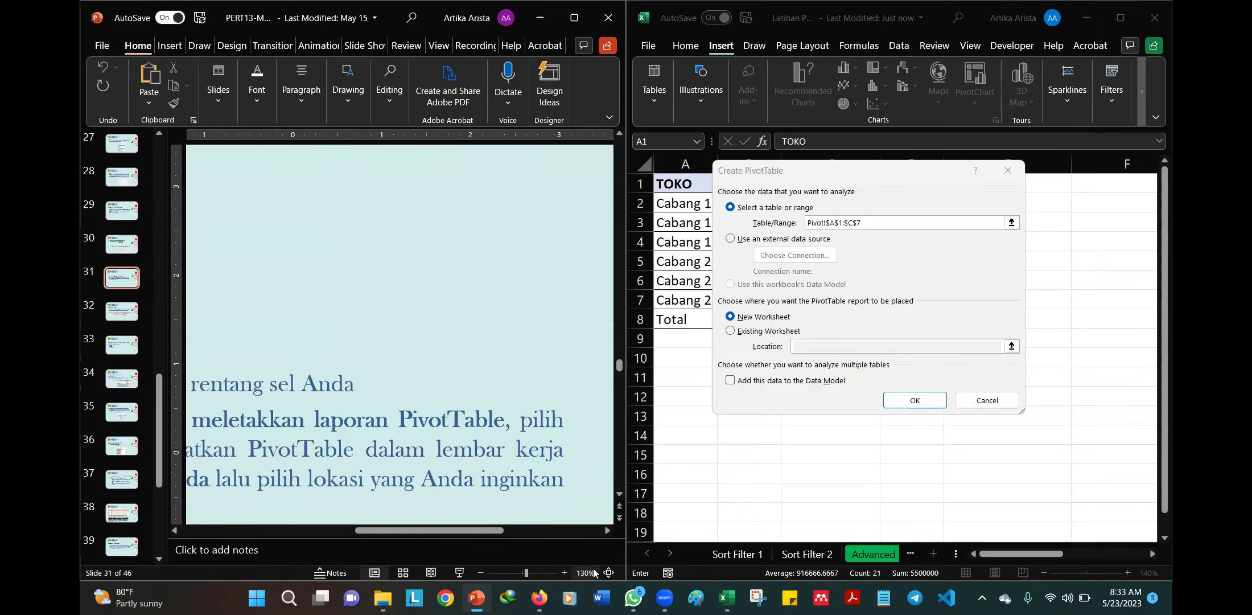
- Enlarge the slides to 150%, read slide 31 on PivotTable report placement, and skim ahead to slide 34
left_click(564, 572)
left_click(565, 573)
scroll(509, 496, "down", 5)
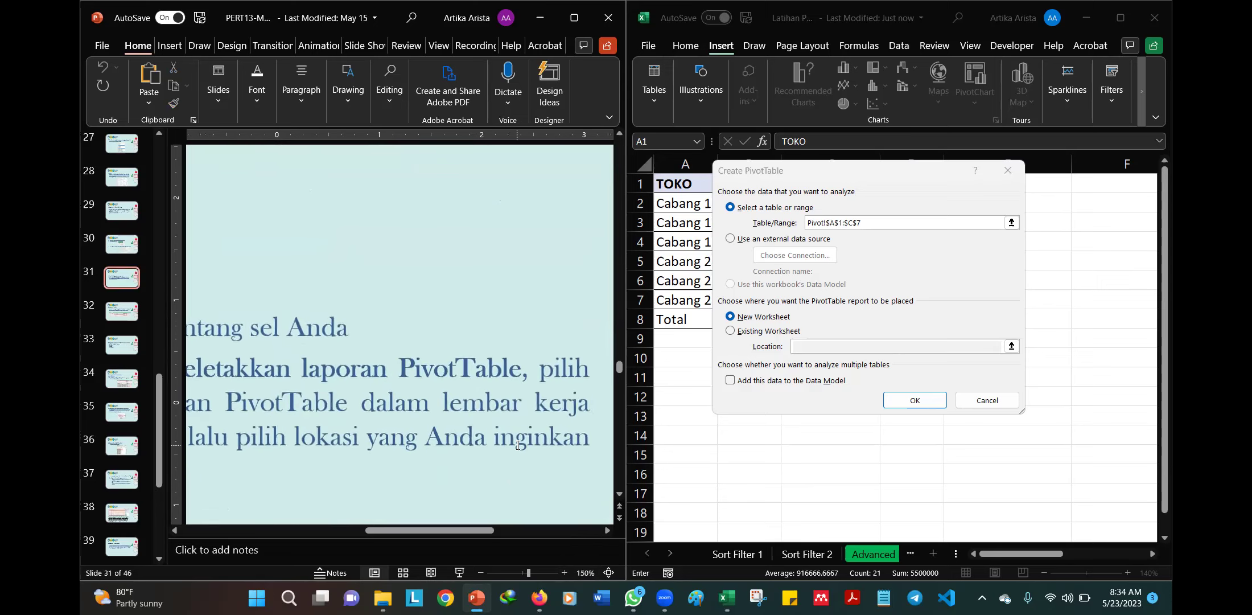
scroll(481, 523, "up", 1)
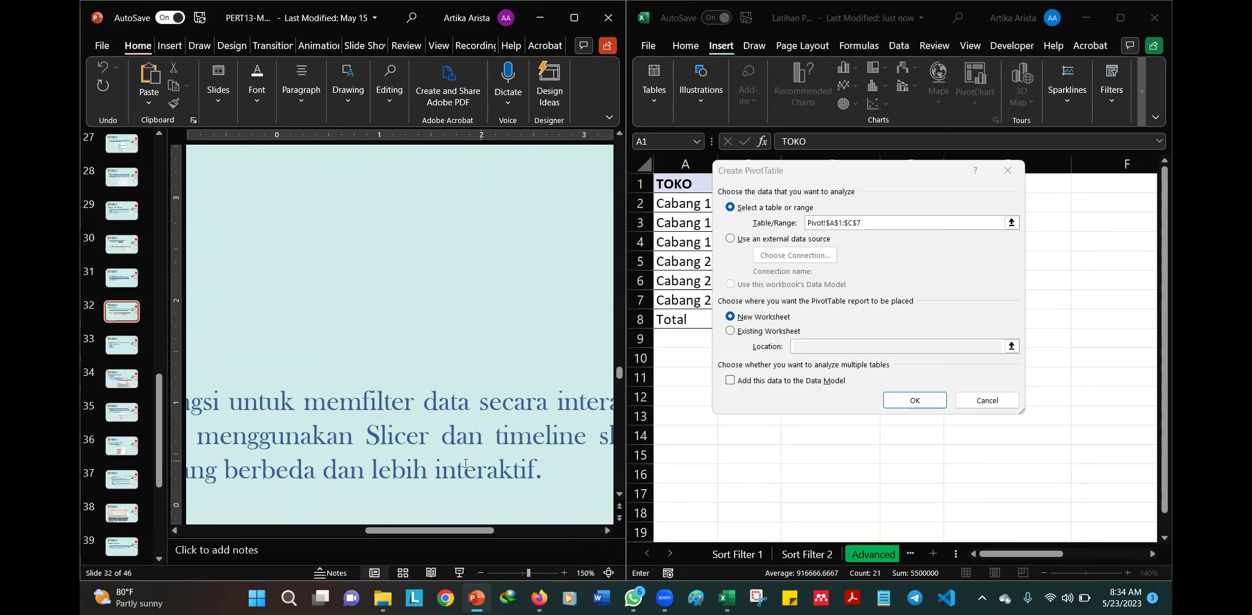
left_click(120, 272)
left_click(132, 302)
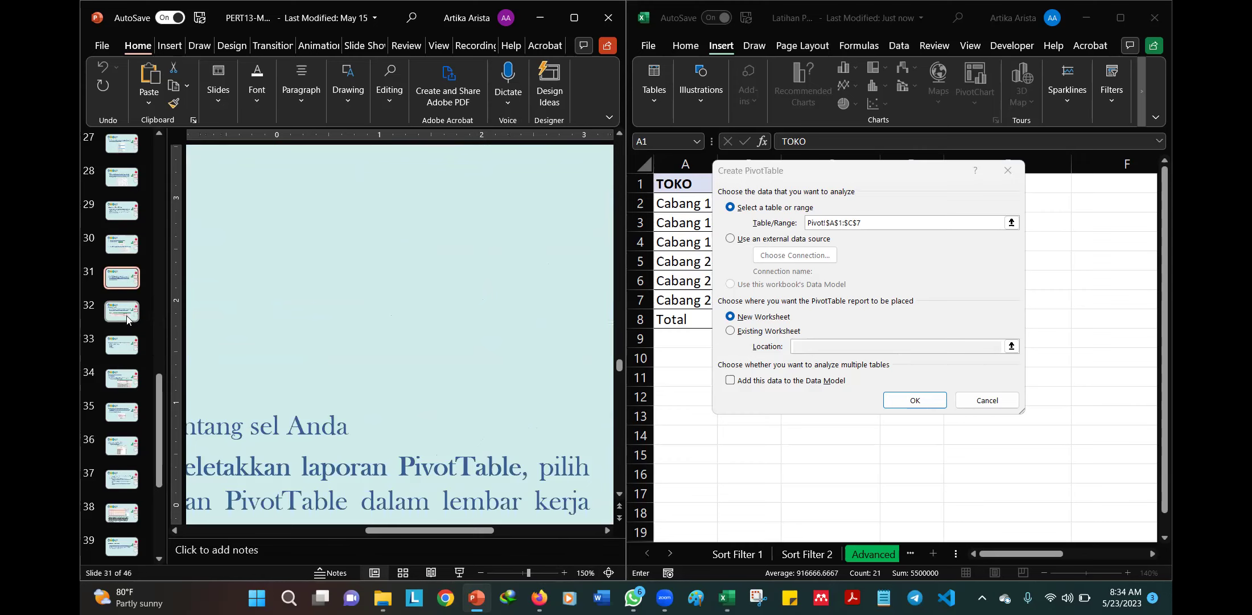
left_click(132, 357)
left_click(128, 383)
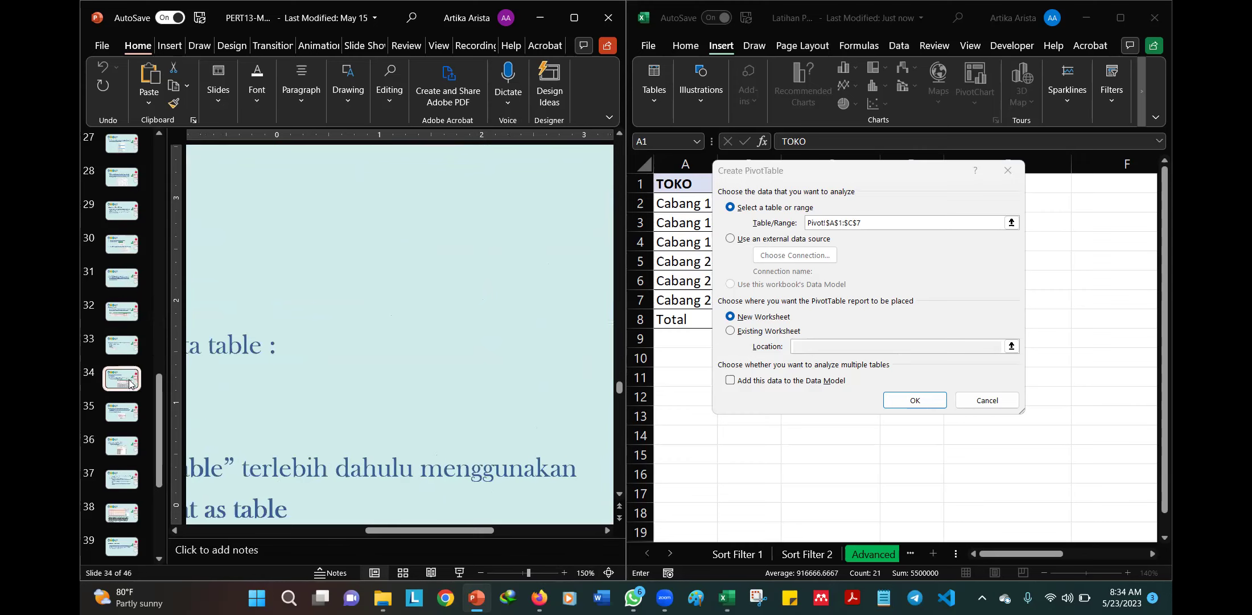
- Review the Subtotal settings on slide 27 and the grouped worksheet example on slide 28
left_click(131, 213)
left_click(133, 180)
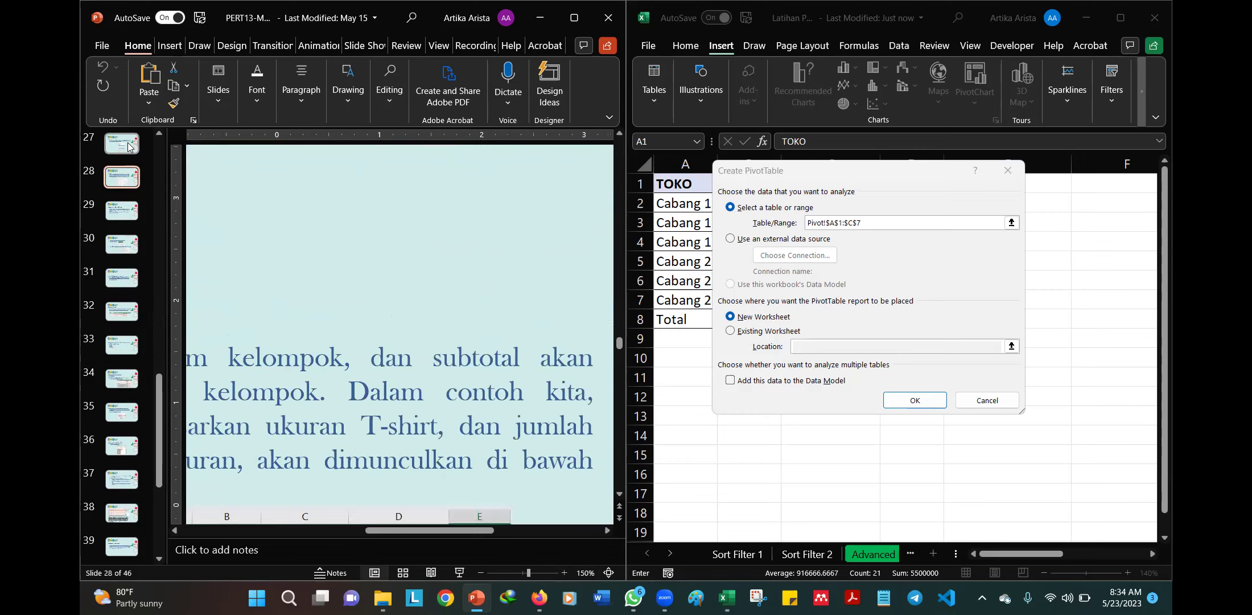
left_click(122, 144)
scroll(443, 539, "left", 3)
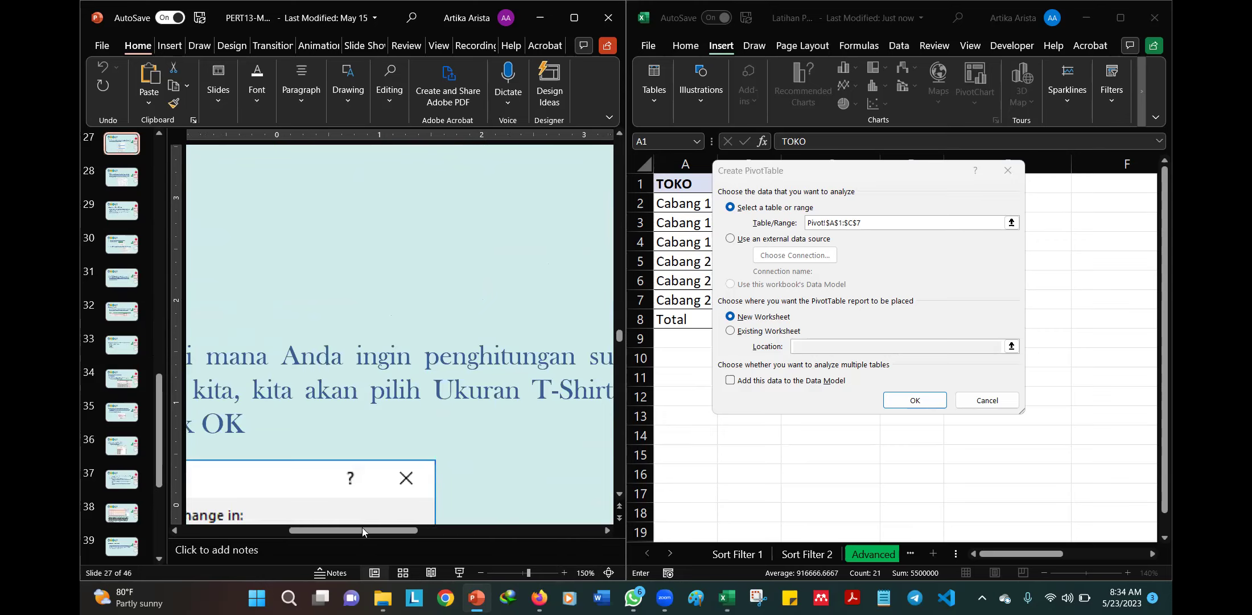
scroll(459, 455, "down", 2)
scroll(459, 455, "down", 3)
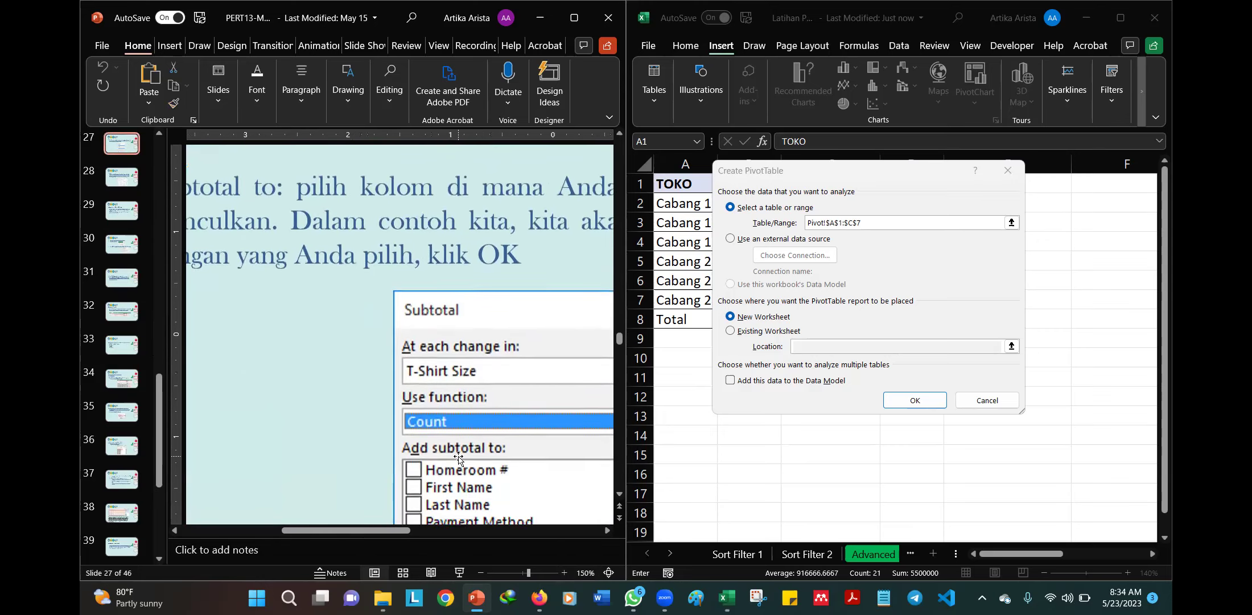
left_click_drag(412, 527, 442, 527)
left_click(122, 177)
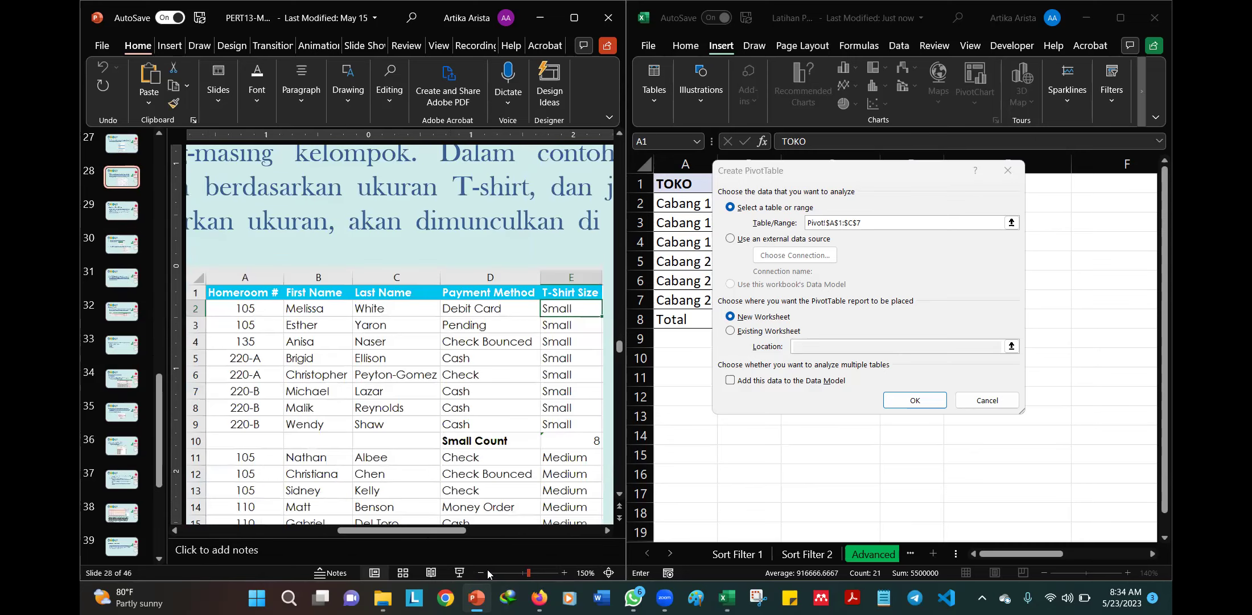
- Return to slide 30 at 110% zoom and examine the PivotTable source range and report placement options
left_click(480, 573)
left_click(480, 572)
left_click(480, 572)
left_click(481, 572)
left_click(481, 572)
left_click(480, 572)
left_click(122, 211)
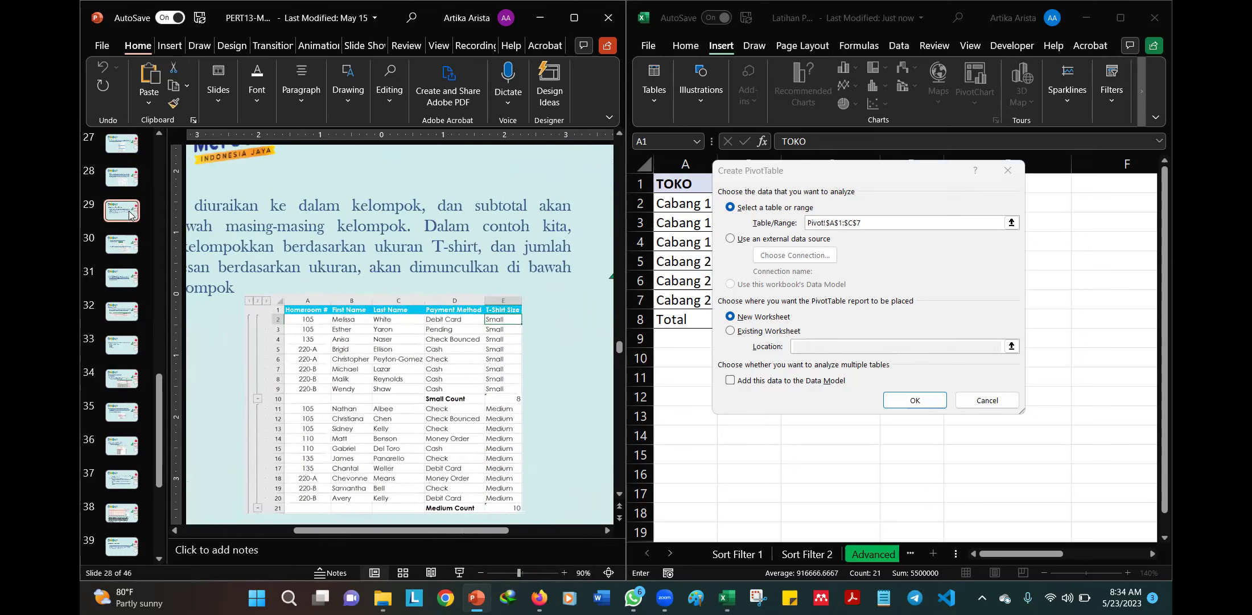
key("Down")
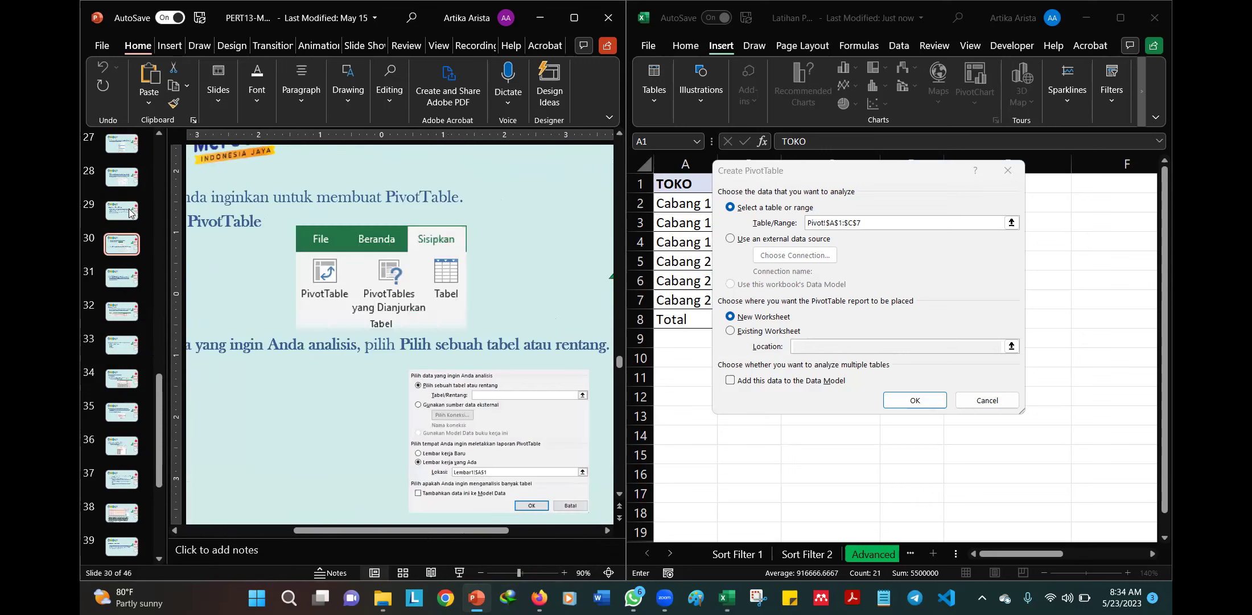
left_click(564, 573)
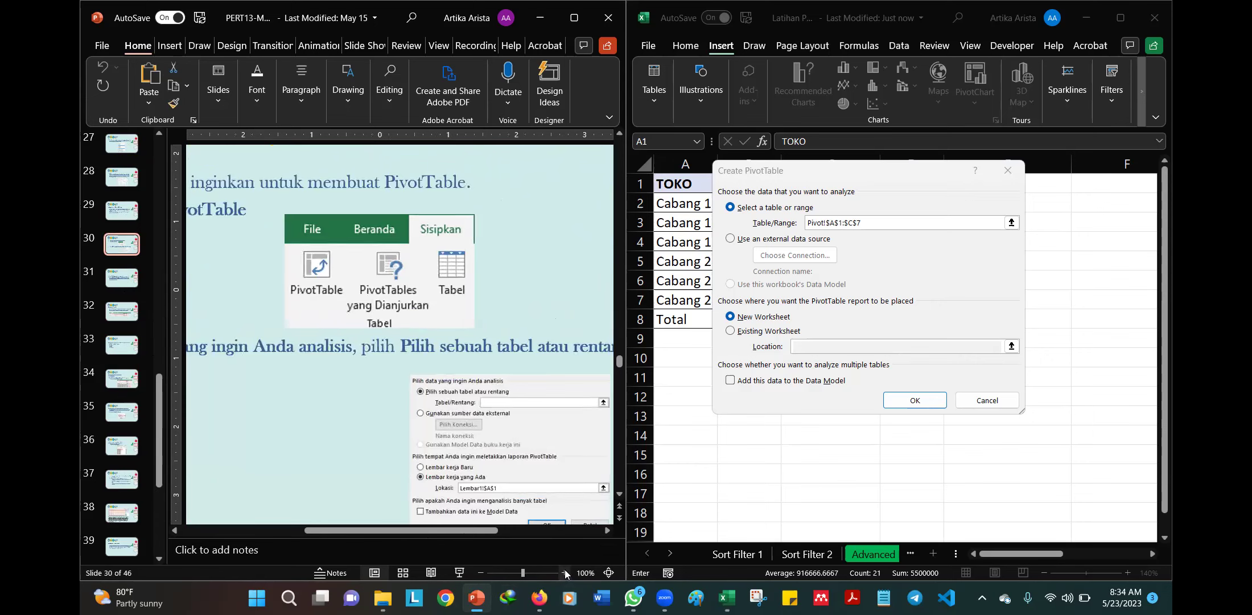
left_click(565, 573)
left_click_drag(485, 533, 516, 532)
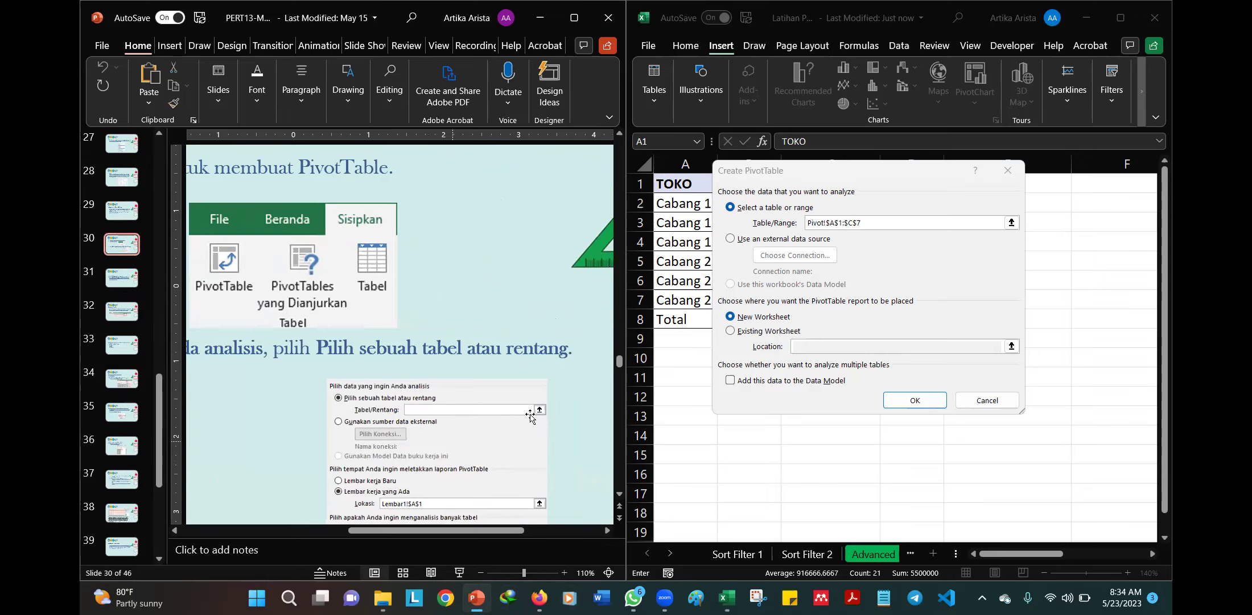
- Move the Create PivotTable dialog clear of the sales data, try the New Worksheet and Existing Worksheet placements, and dismiss it
left_click(655, 509)
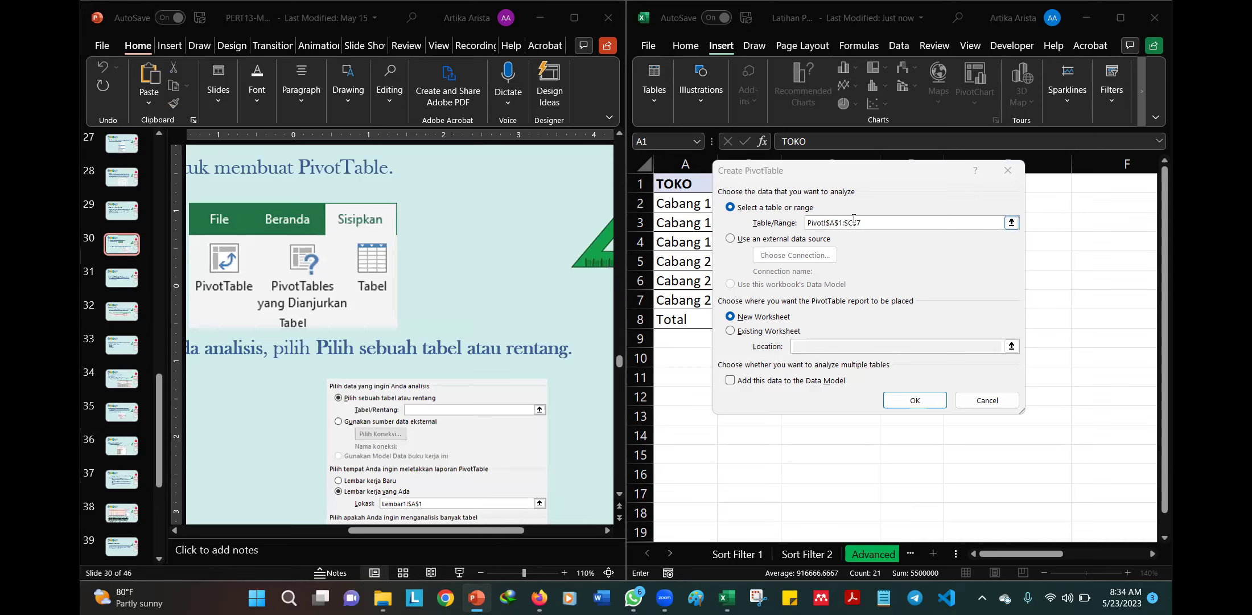
left_click(855, 174)
left_click_drag(856, 175, 958, 280)
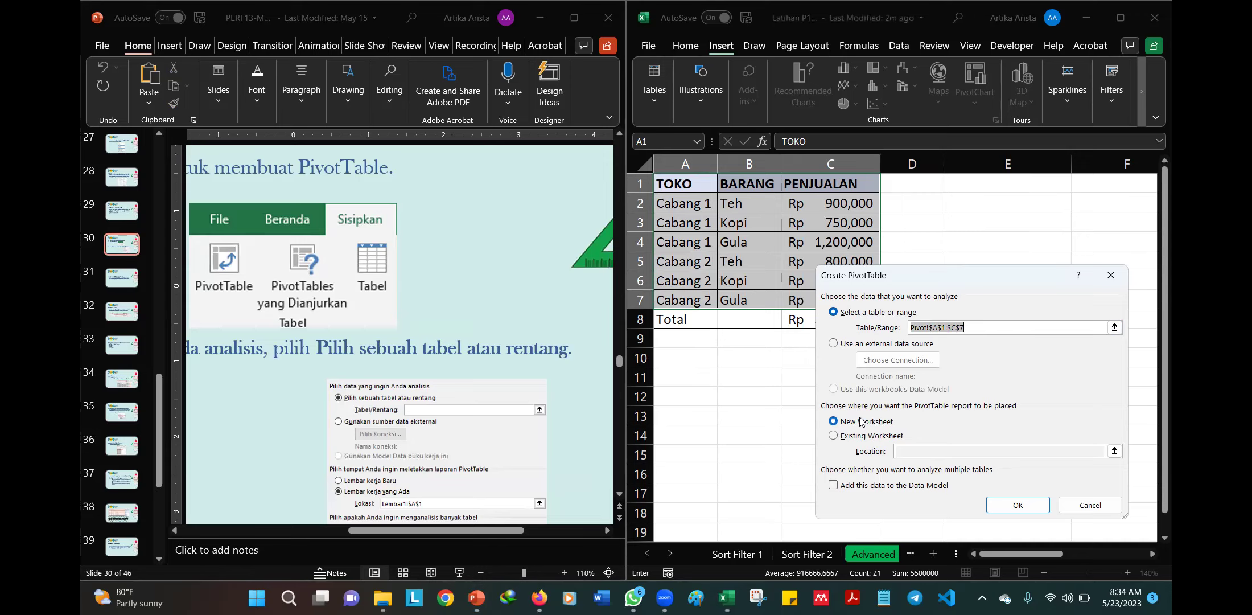
left_click(834, 436)
left_click(908, 450)
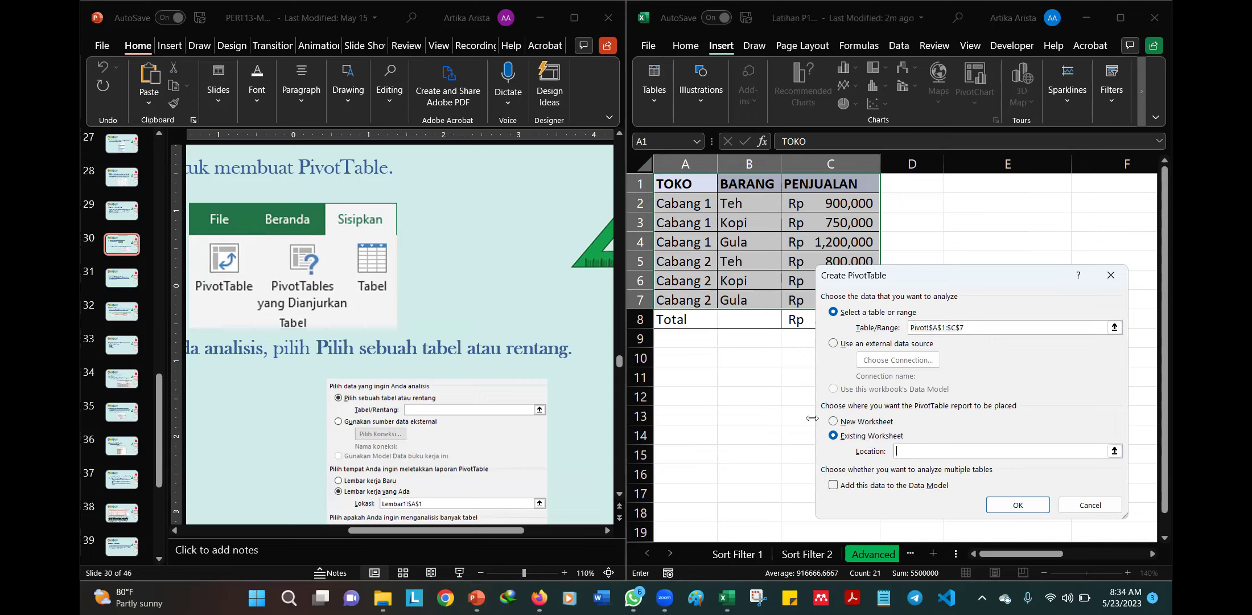
left_click(835, 422)
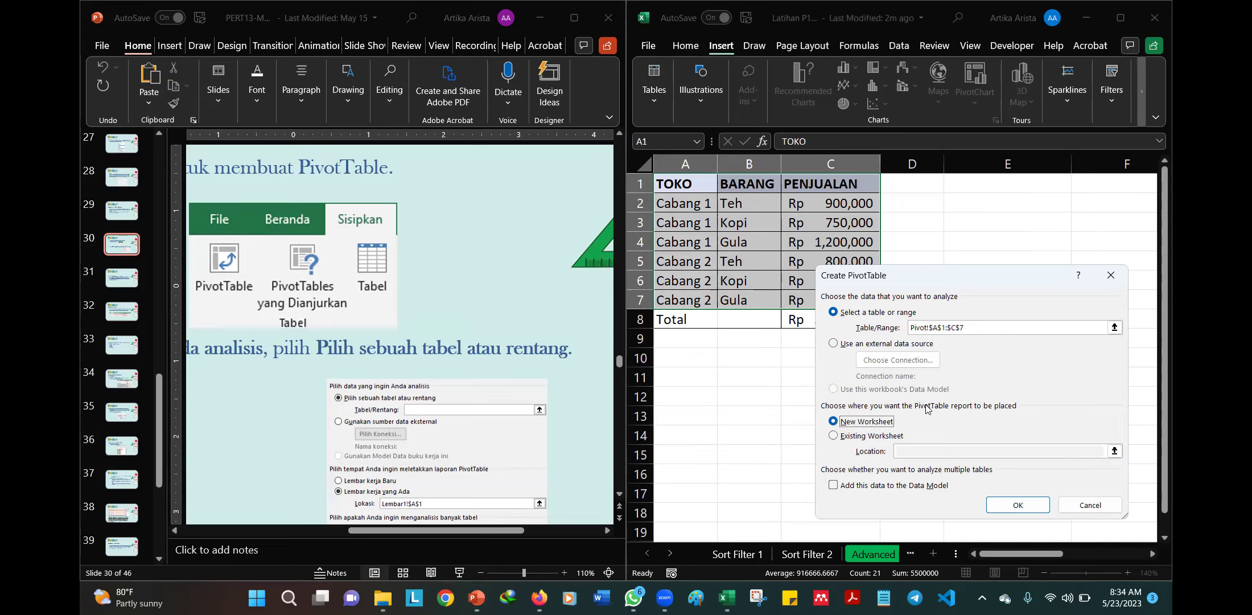
left_click(833, 436)
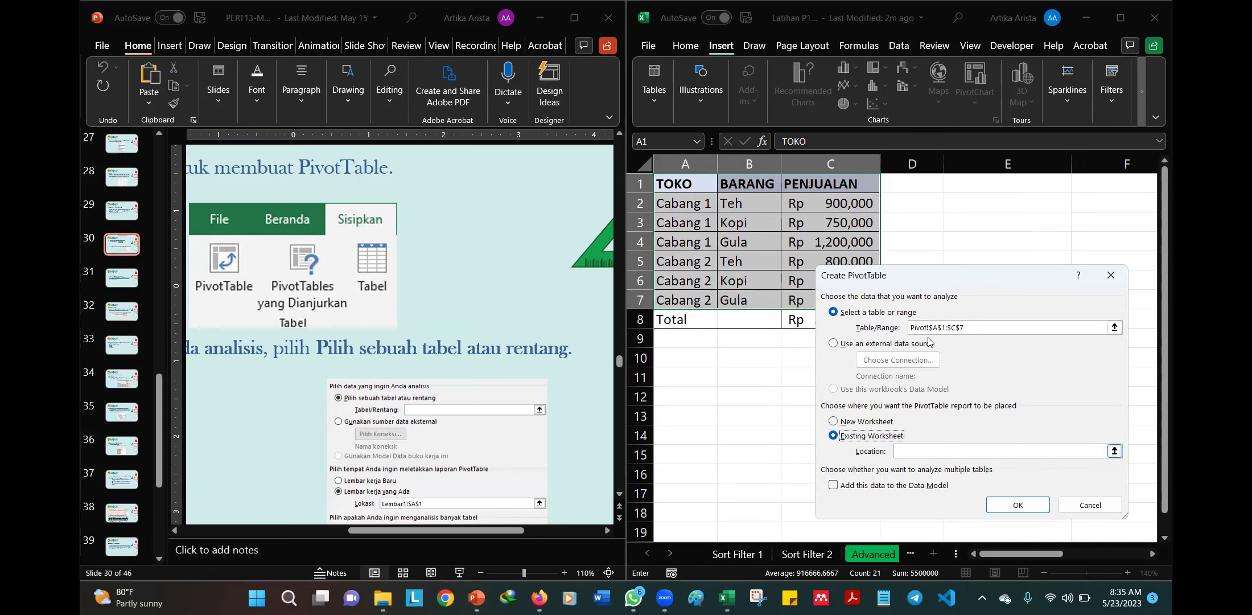
left_click(1111, 274)
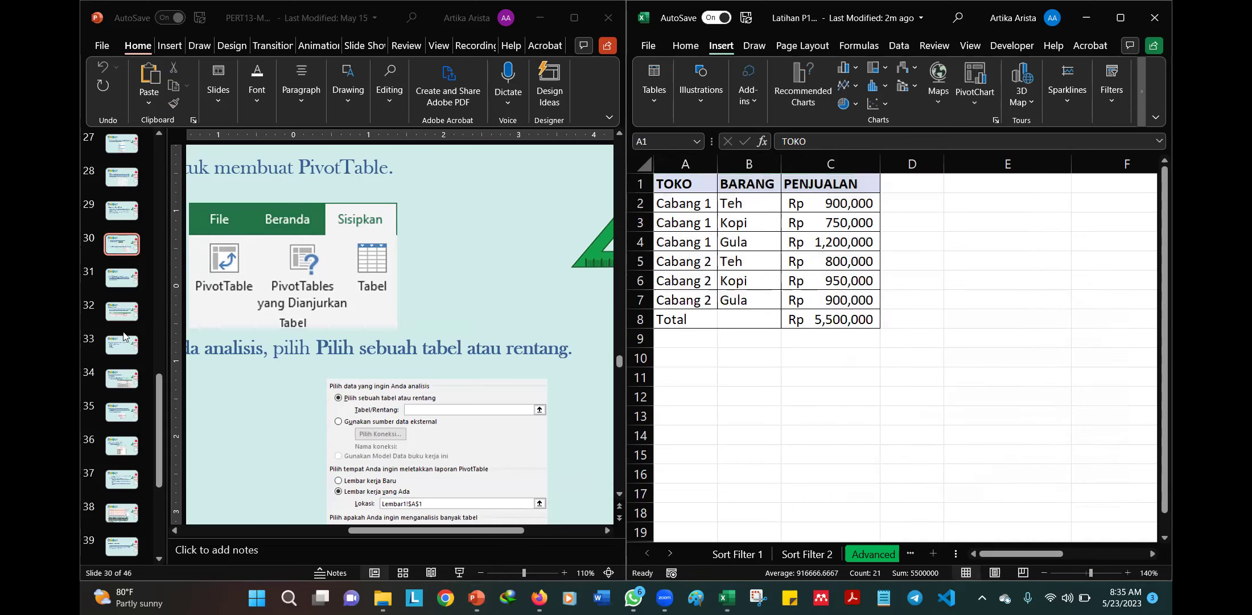
- Go to slide 42 with the two sales tables and maximize the presentation window
left_click(123, 284)
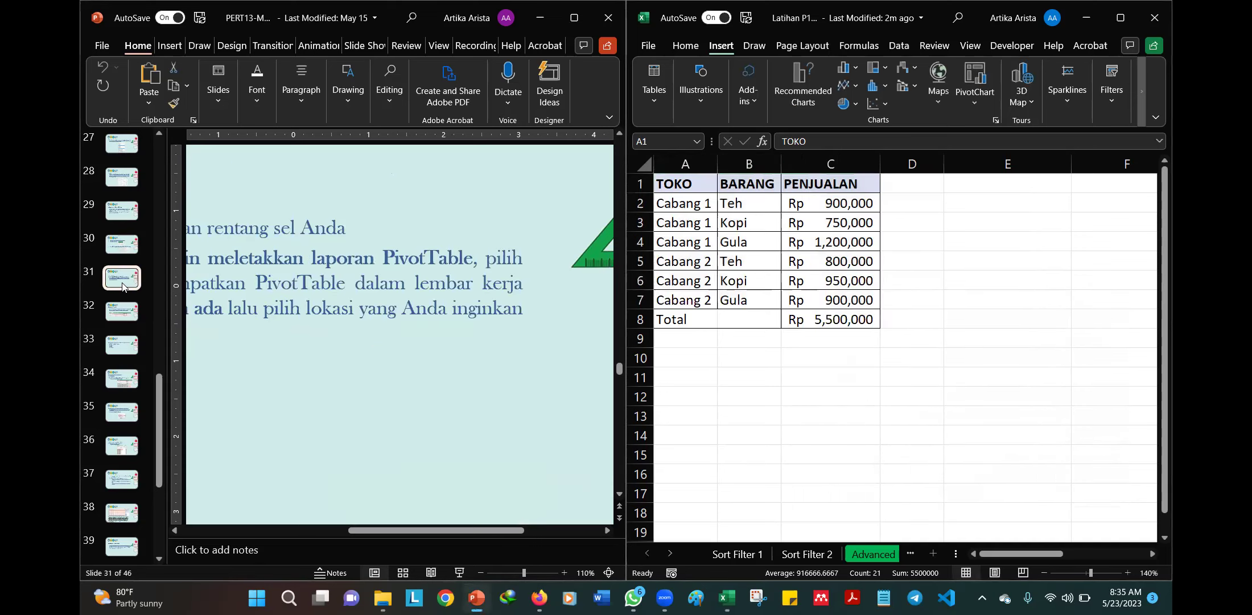
key("Down")
key("Down")
key("Down")
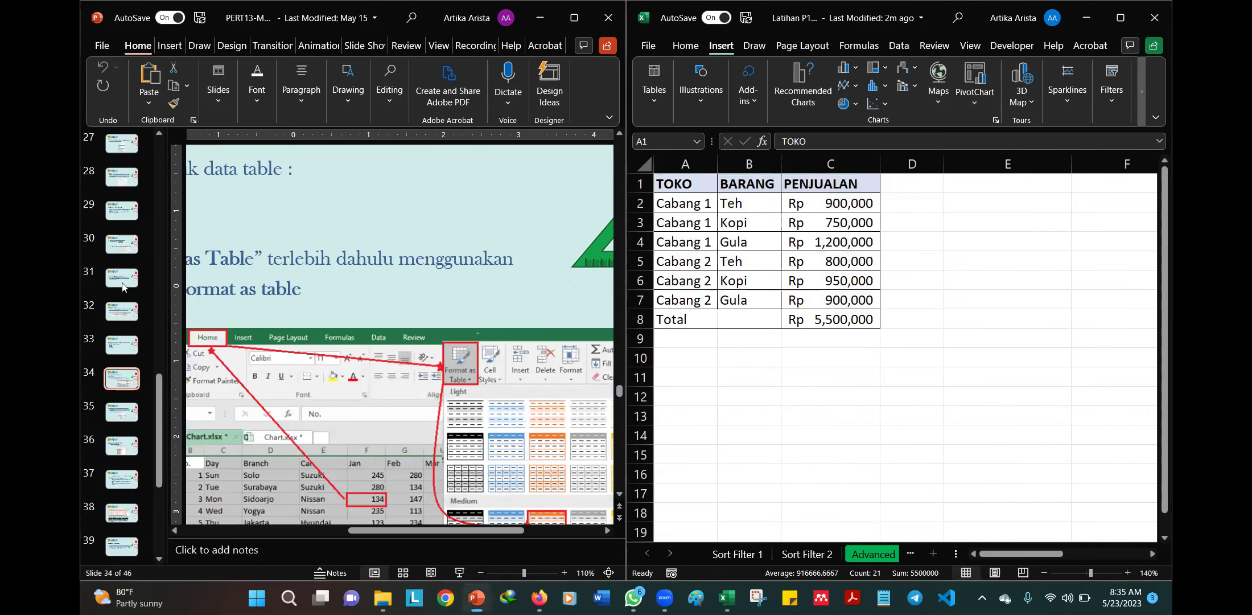
key("Down")
key("Down")
key("Down")
key("Down")
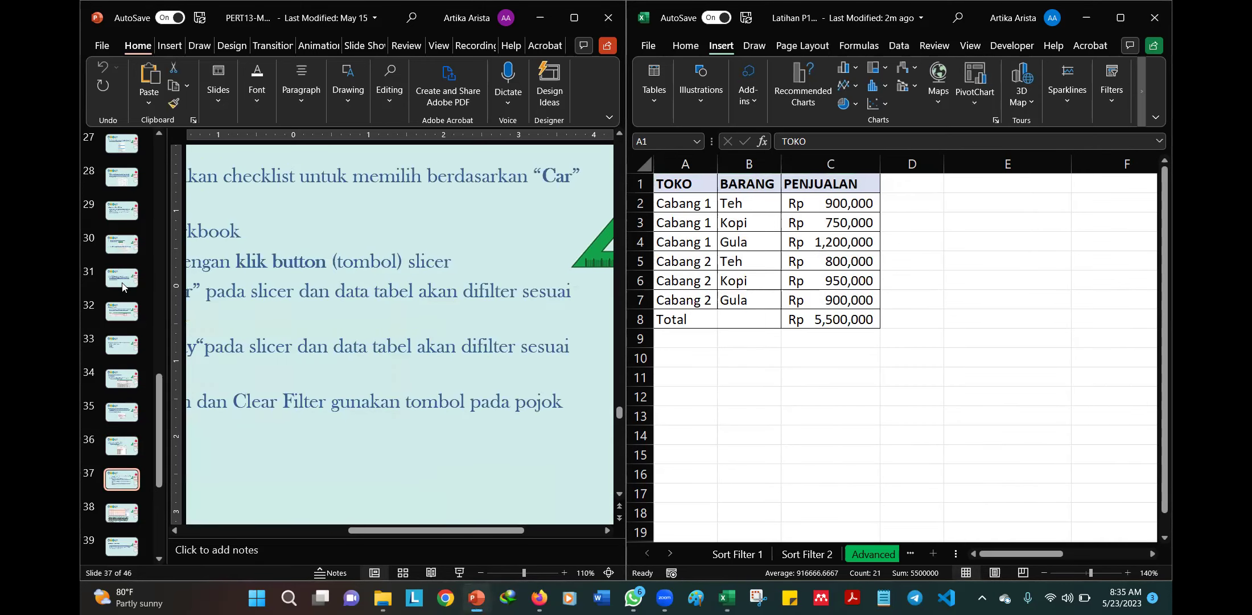
key("Down")
key("Down")
key("Down")
key("Down")
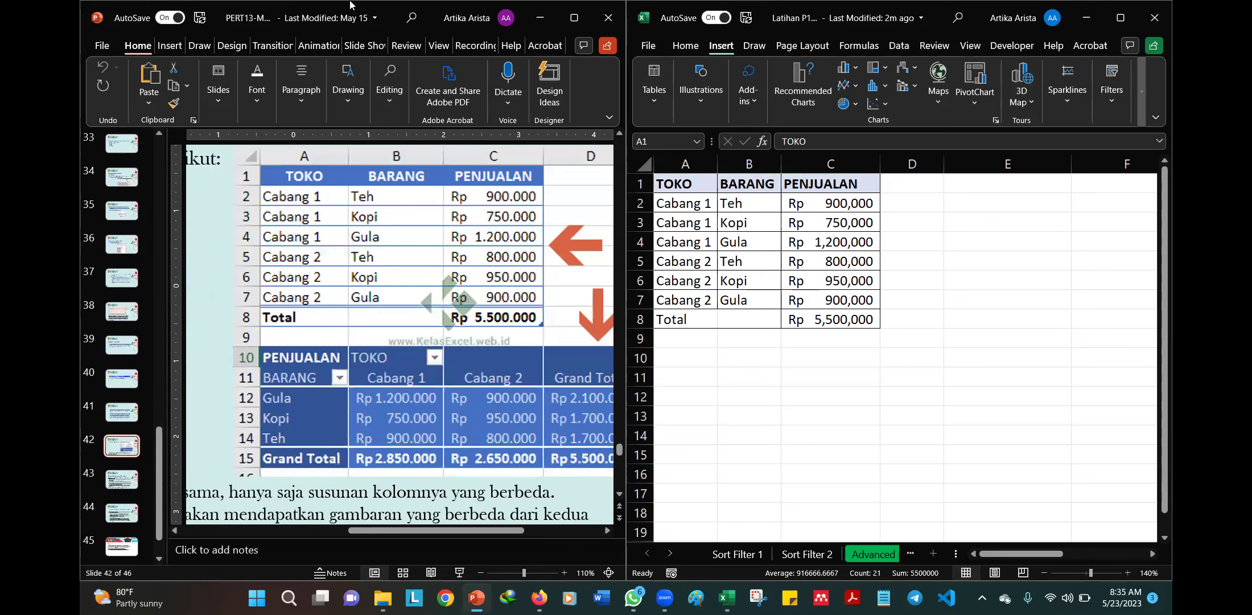
double_click(495, 6)
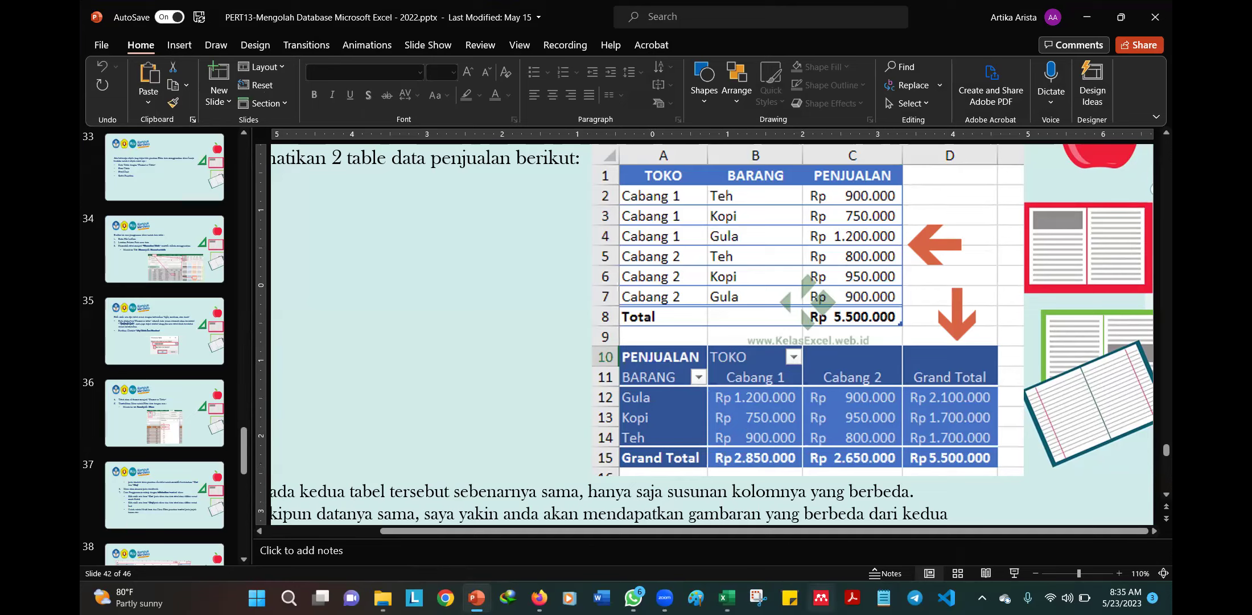
- Switch to the Latihan P13 workbook in Excel, maximize its window and show the PivotTable on Sheet1
left_click(716, 534)
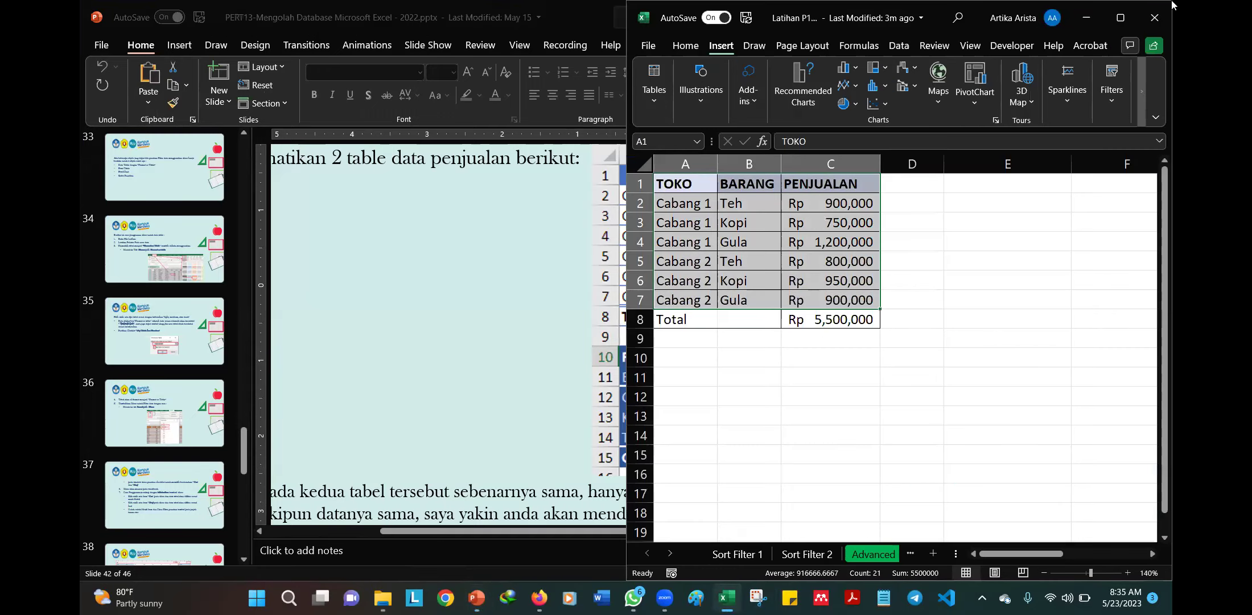
left_click(1121, 19)
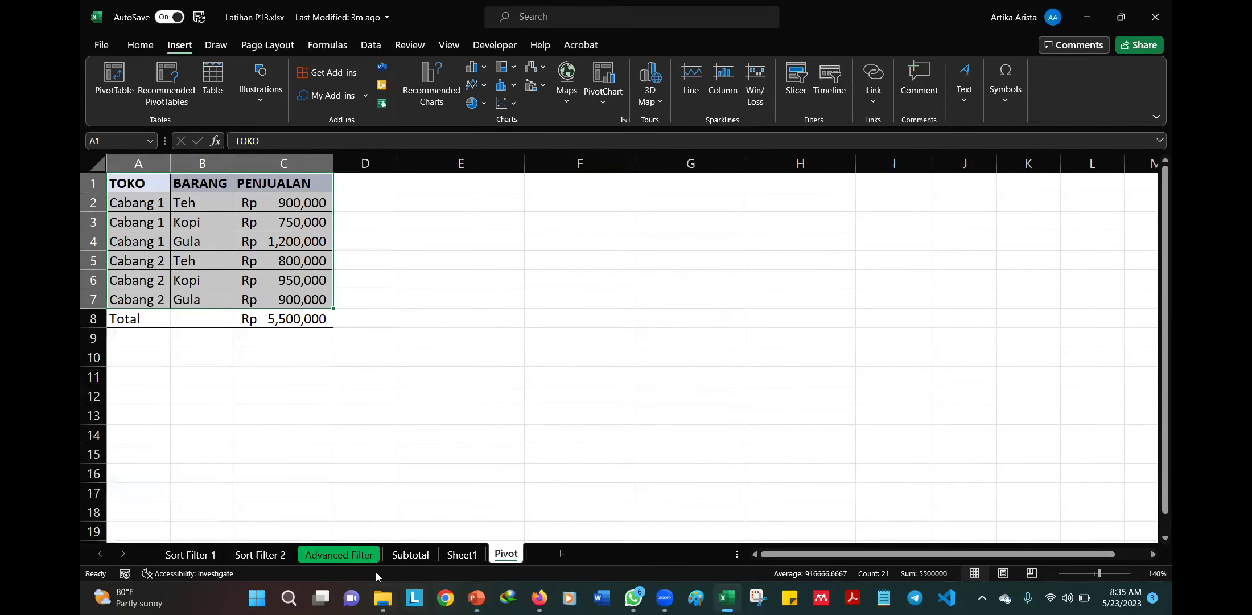
left_click(469, 555)
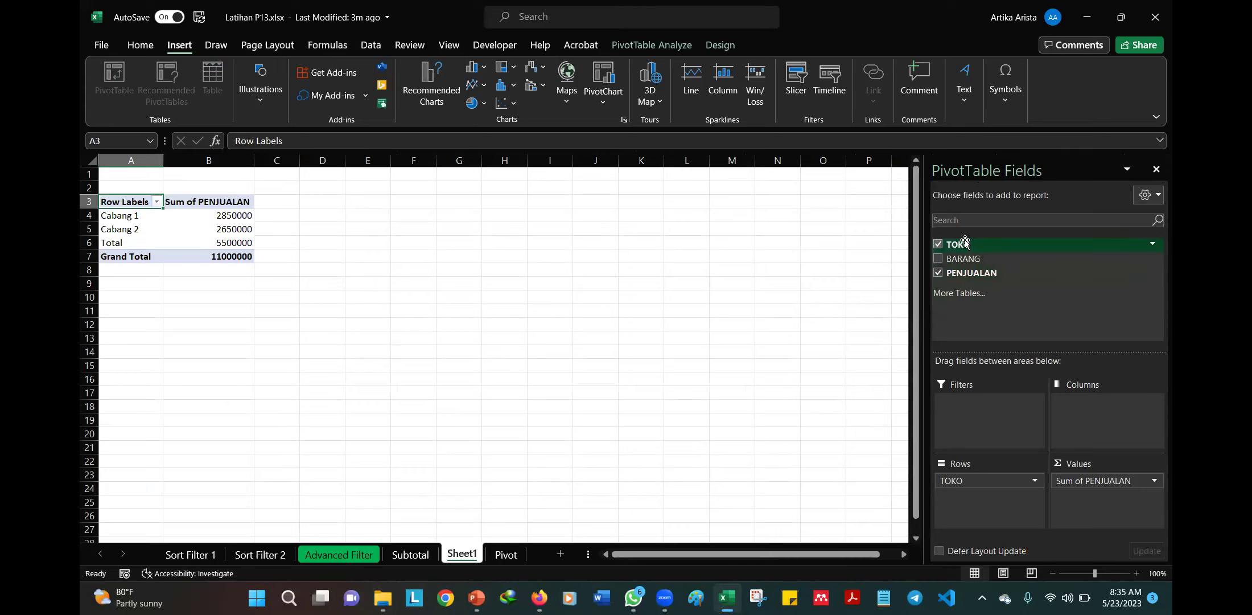
- Change the Office theme from the dark one to the light one with a green title bar
left_click(101, 45)
left_click(143, 495)
left_click(263, 293)
left_click(265, 315)
left_click(100, 41)
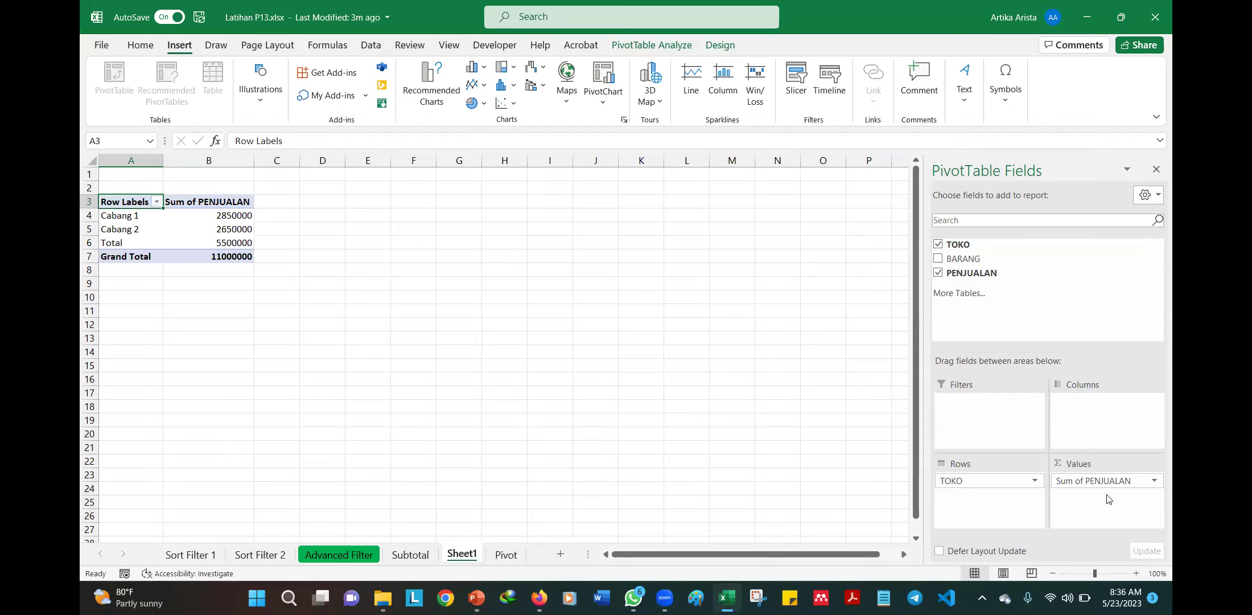
- Check the options of the Sum of PENJUALAN value field, dismiss them and leave the PivotTable
left_click(1155, 481)
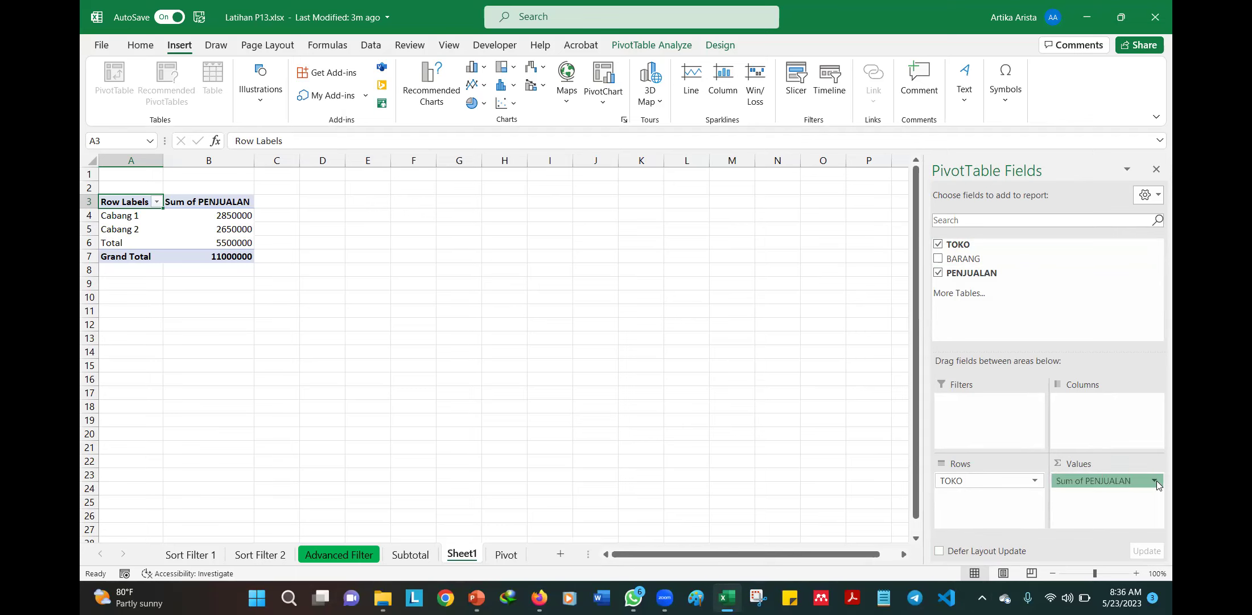
left_click(864, 407)
left_click(1087, 17)
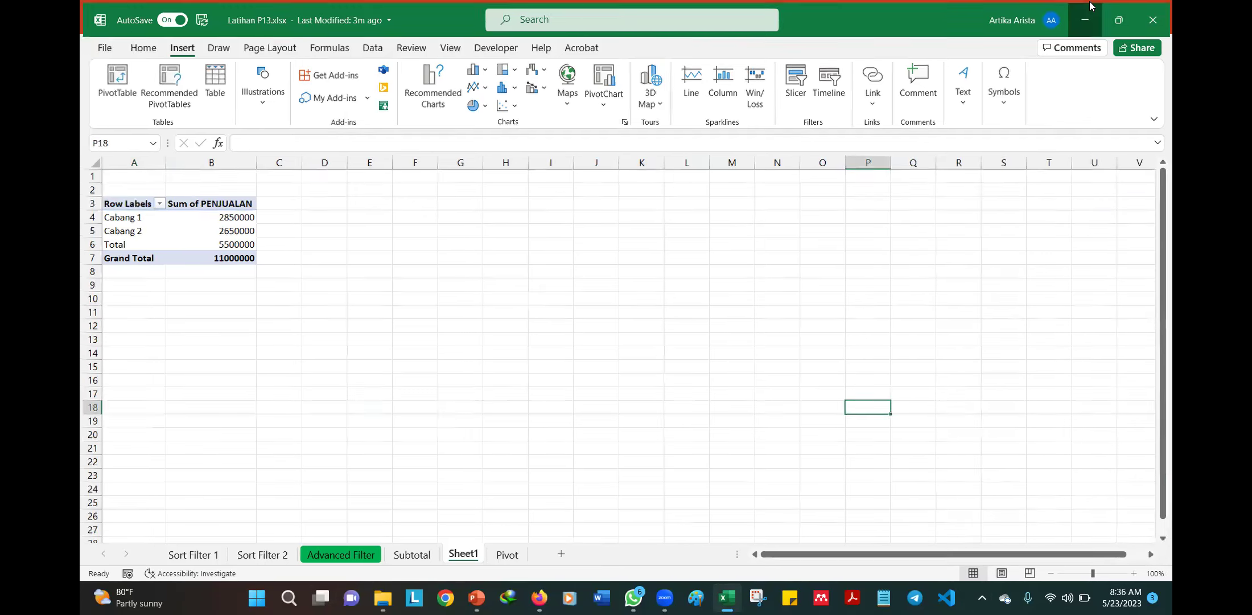
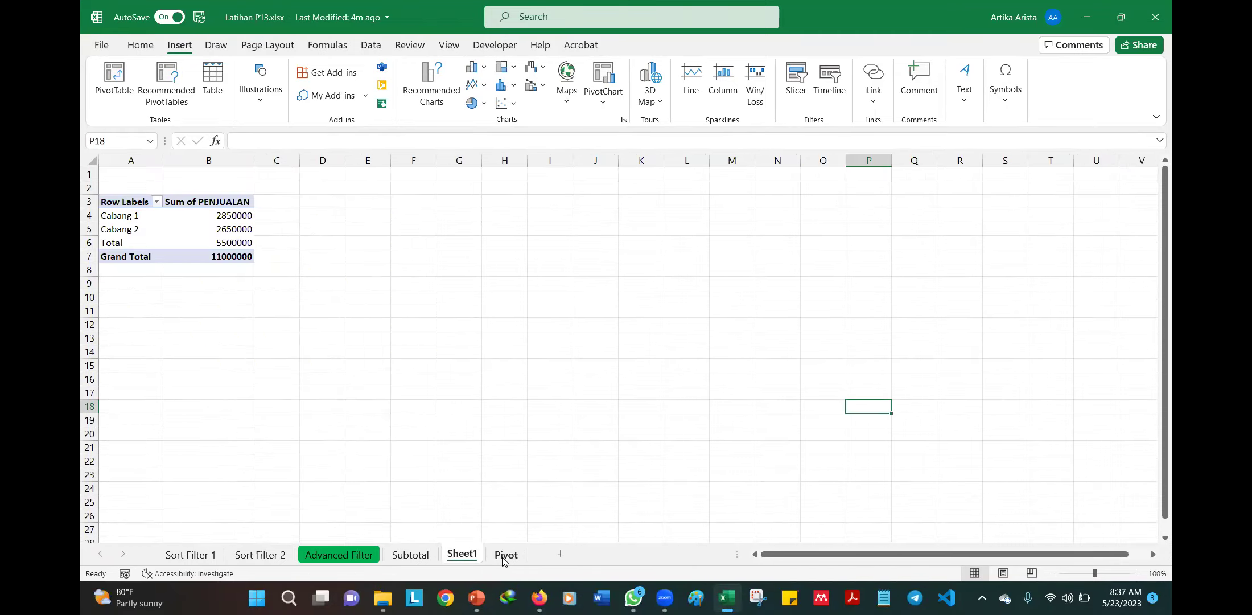
- Look through the Sort Filter 1, Sort Filter 2 and Subtotal worksheets
left_click(190, 553)
left_click(260, 555)
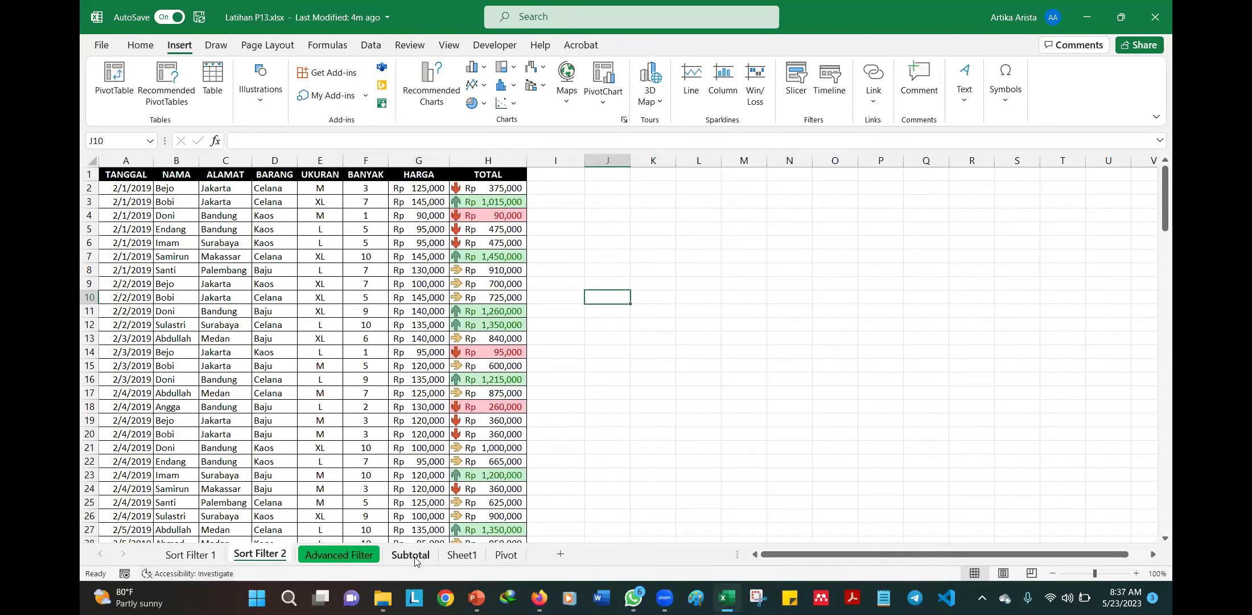
left_click(410, 554)
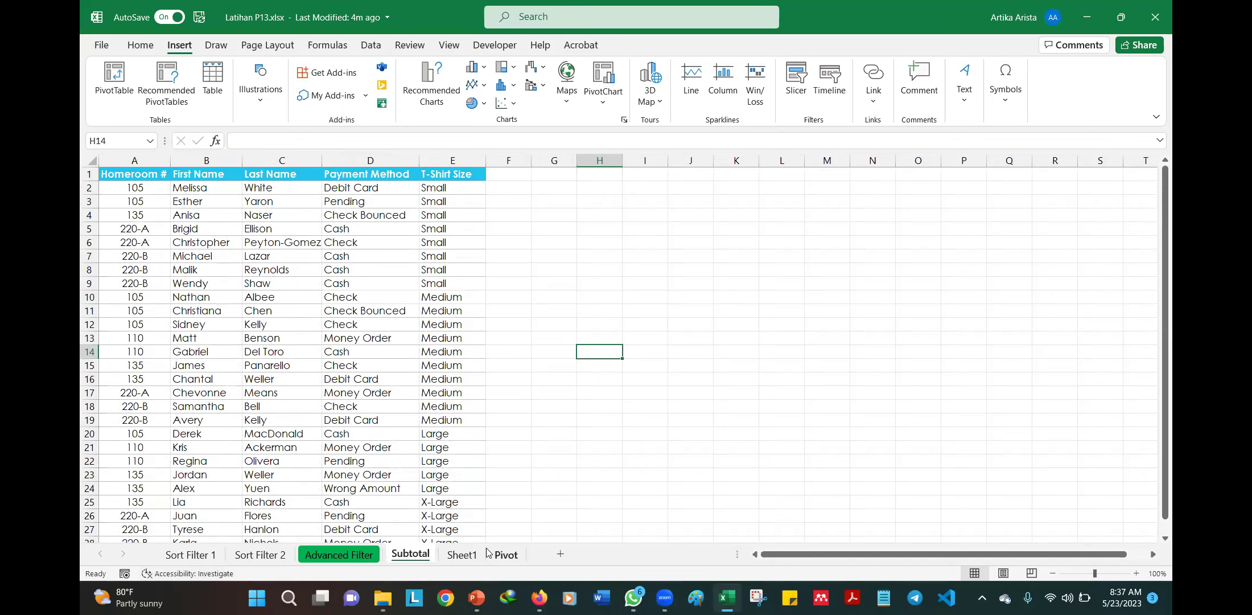
left_click(809, 4)
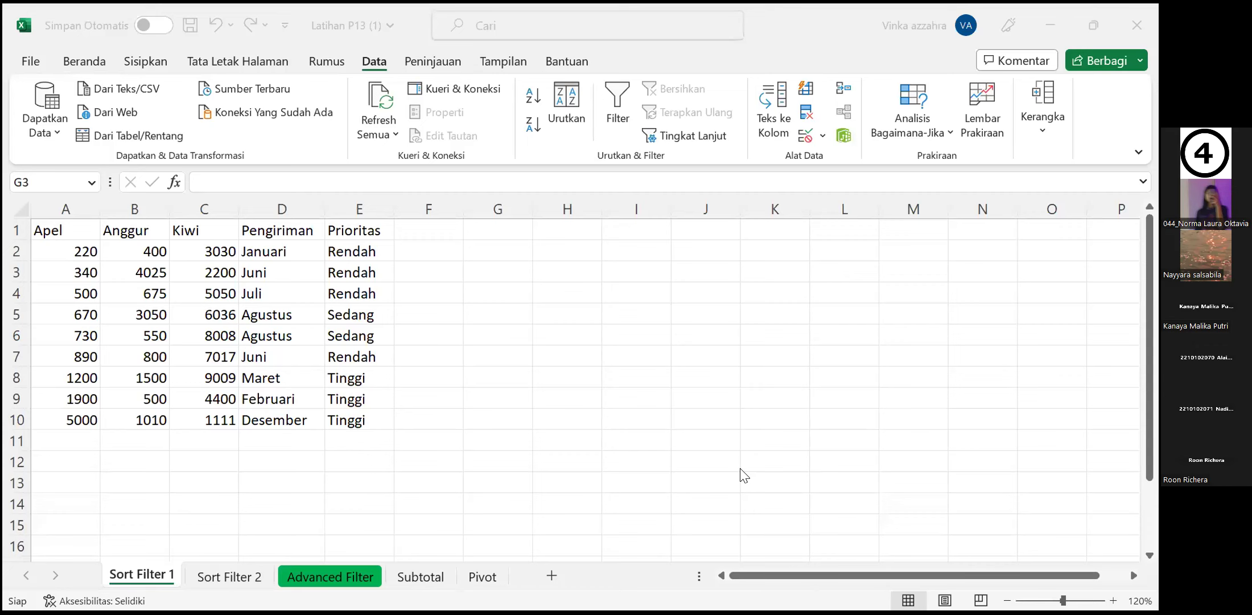
- Select the data range A1:E10 on Sort Filter 1 and set up a sort by the Pengiriman column
left_click(579, 328)
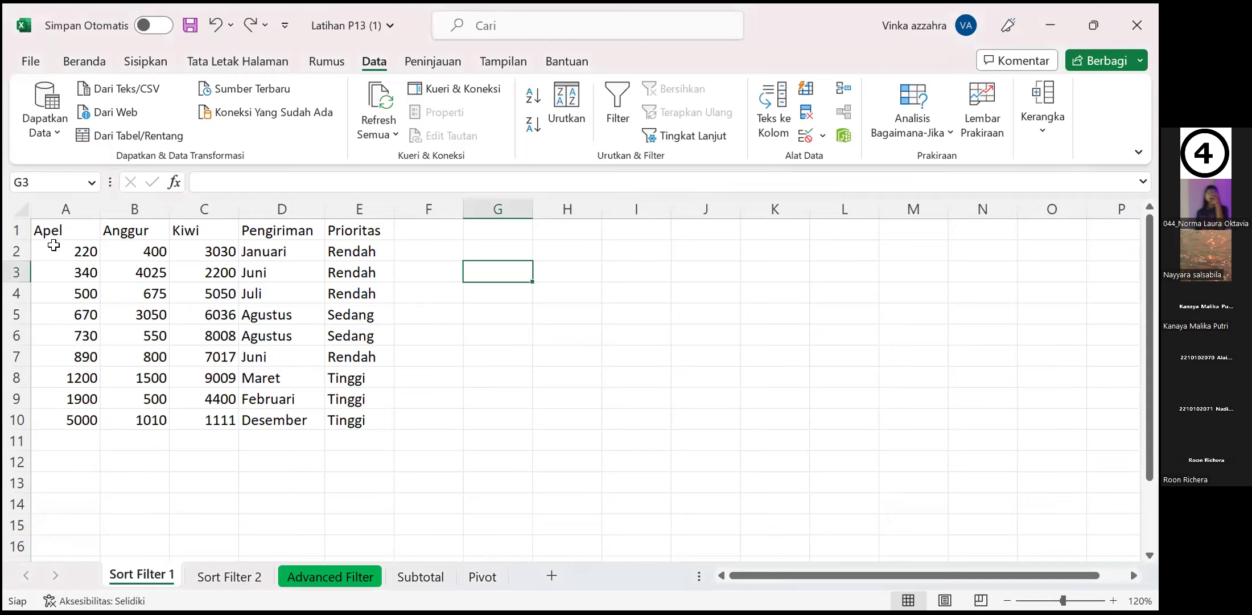
left_click(43, 230)
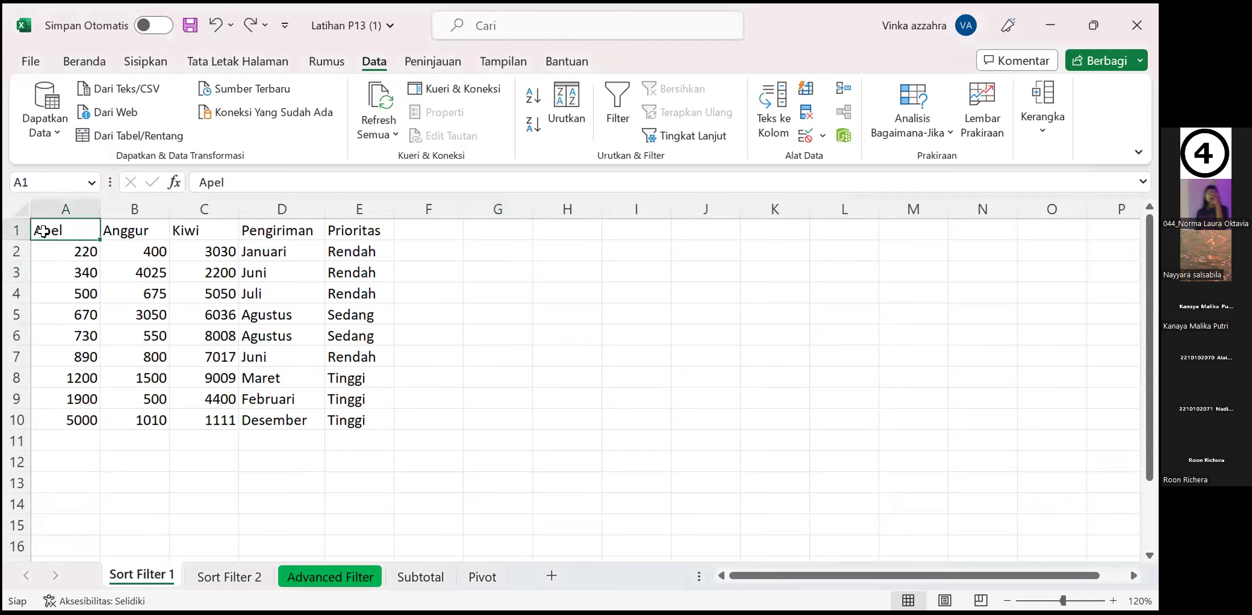
left_click(364, 416, "shift")
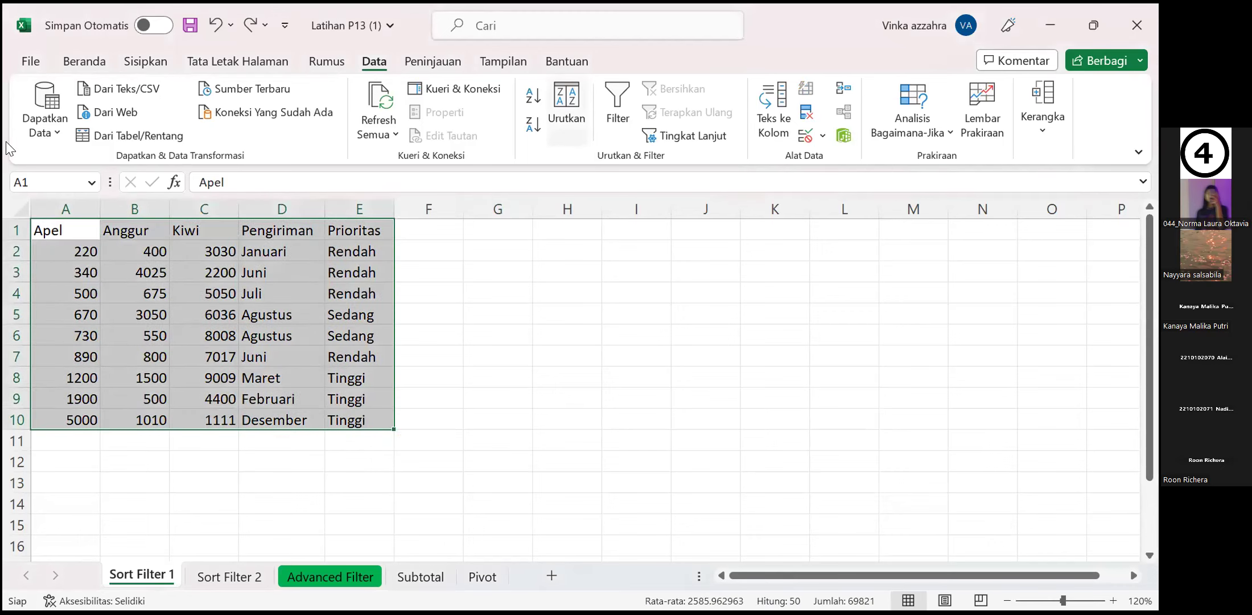
left_click(572, 120)
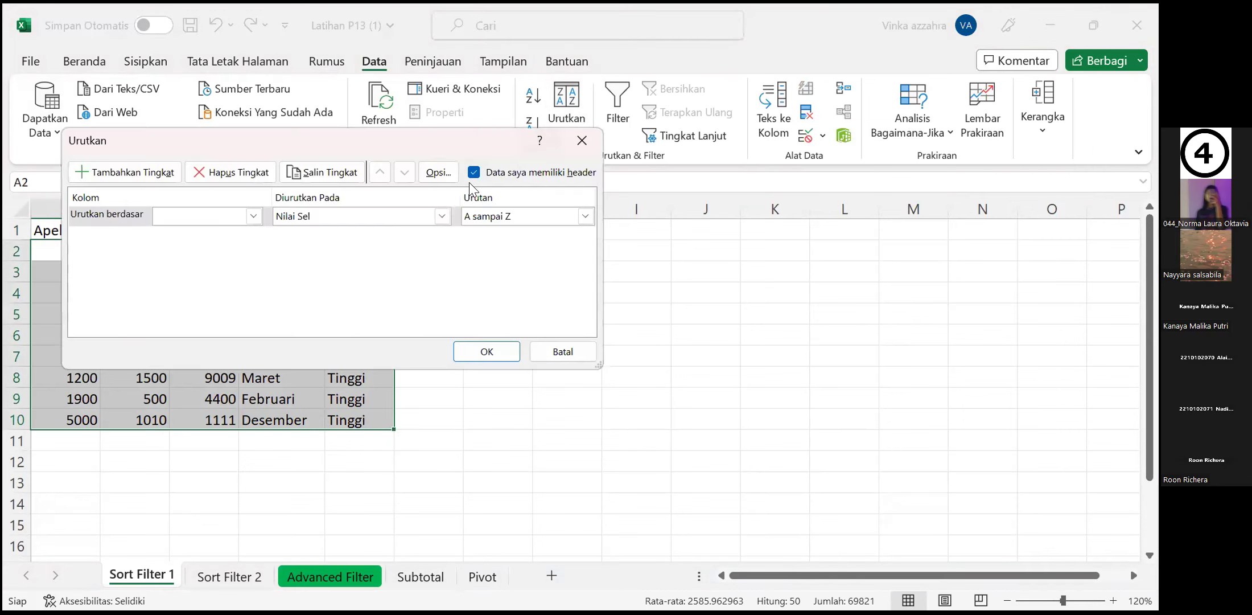
left_click(253, 216)
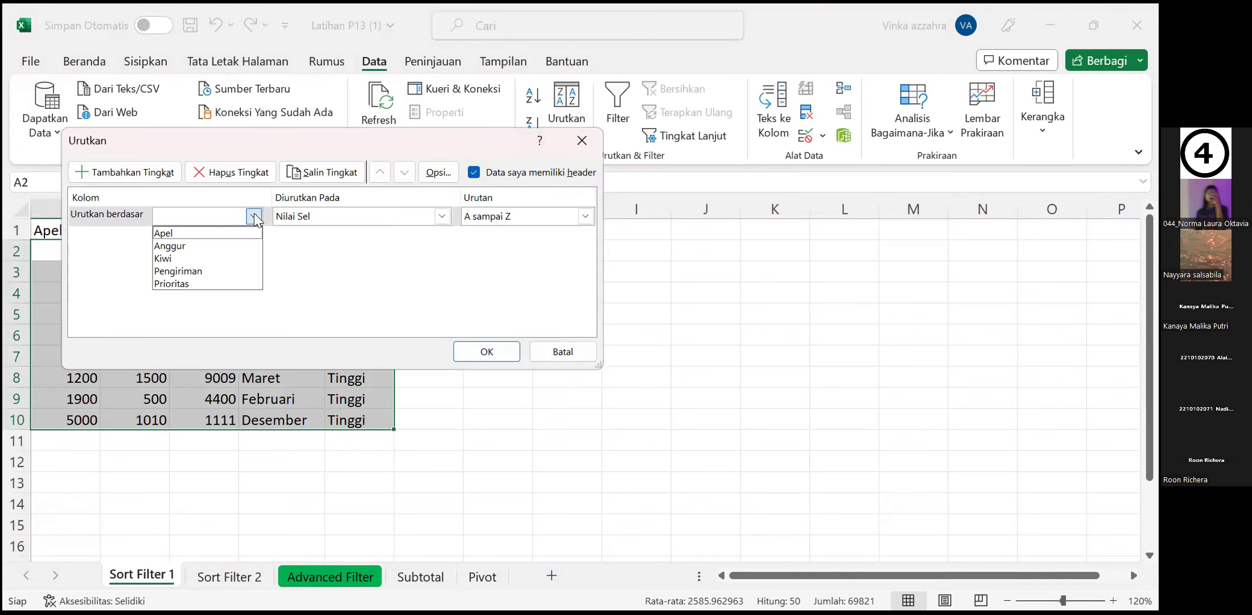
left_click(237, 269)
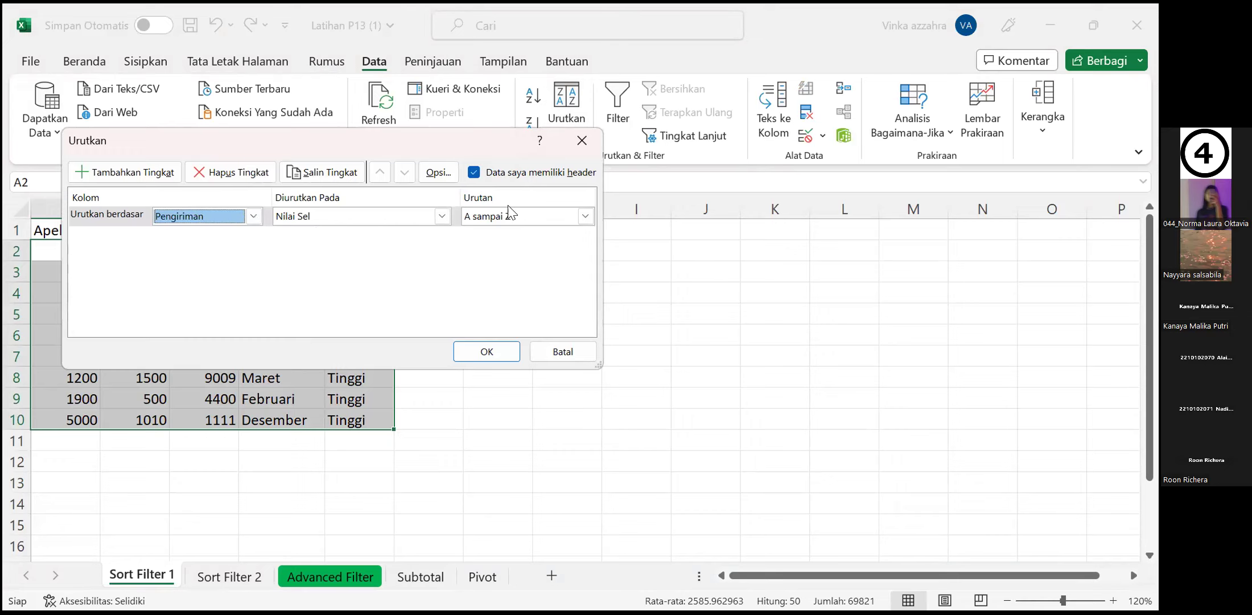
- Order the Pengiriman sort by the custom list Januari, Februari, Maret through Desember and apply it
left_click(585, 216)
left_click(561, 257)
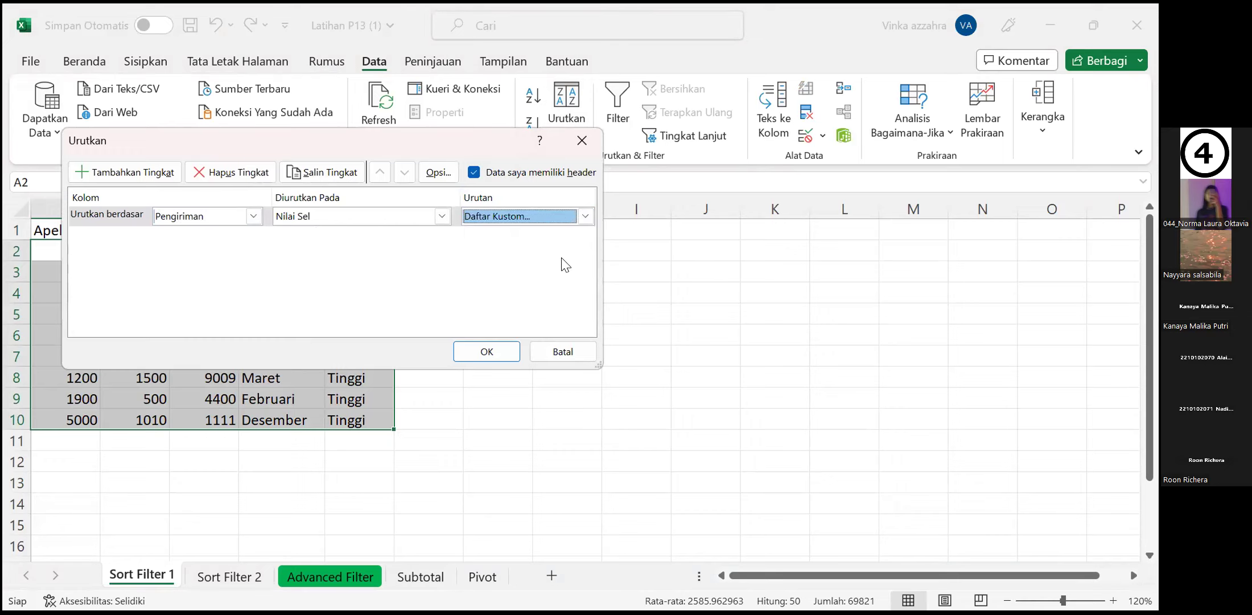
left_click(223, 220)
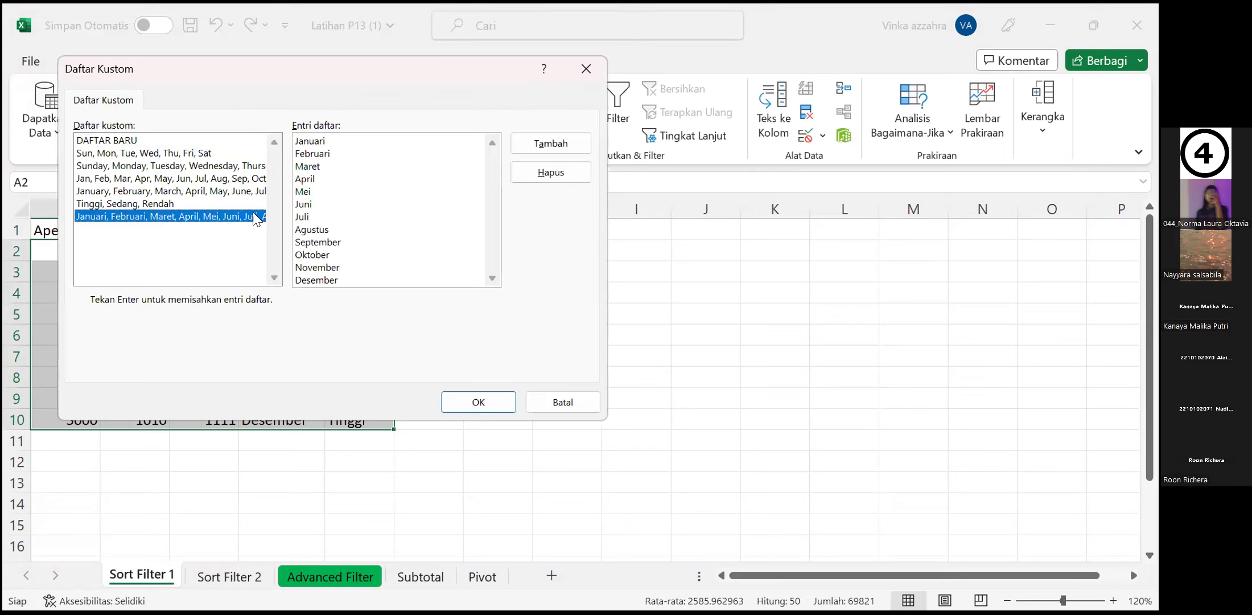
left_click(234, 139)
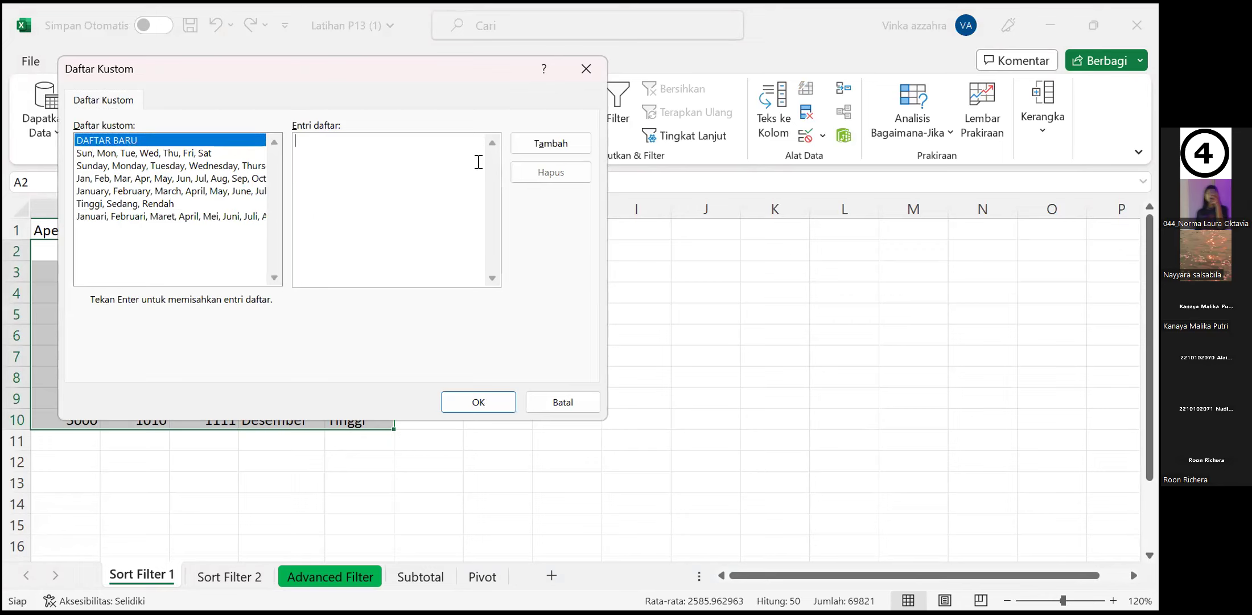
left_click(231, 216)
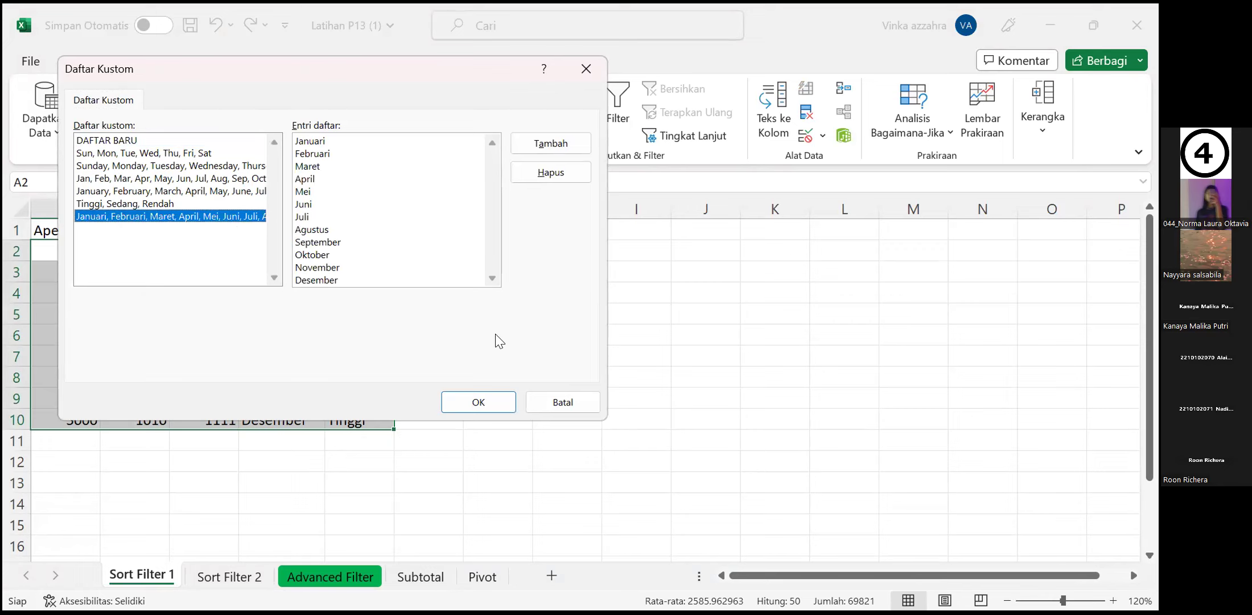
left_click(478, 403)
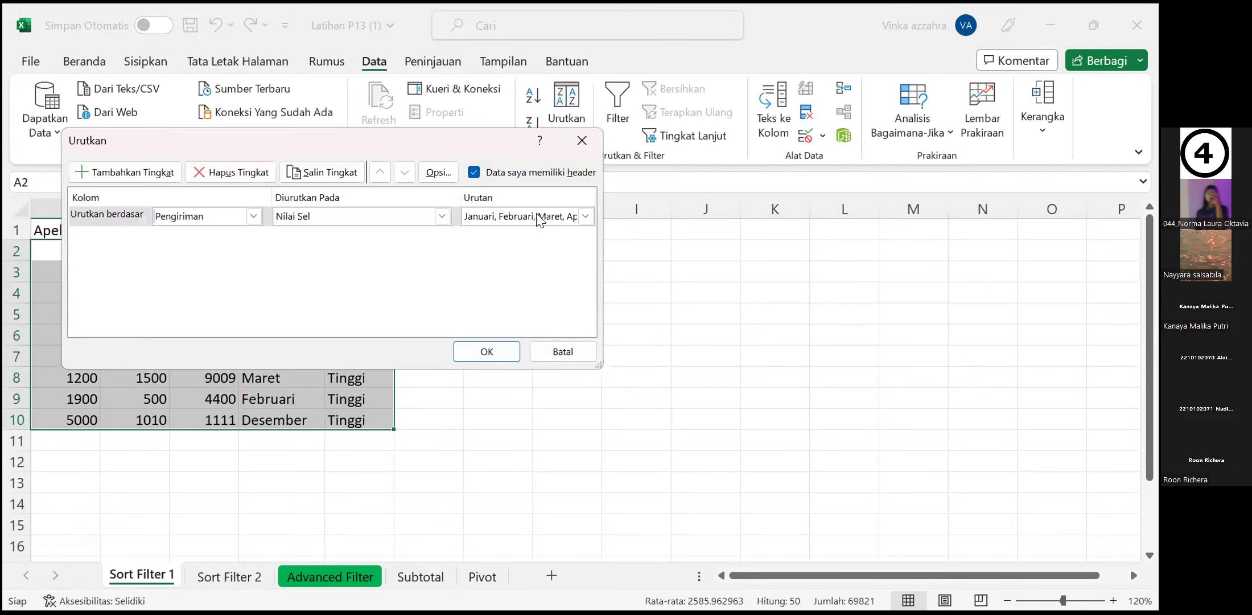
left_click(494, 348)
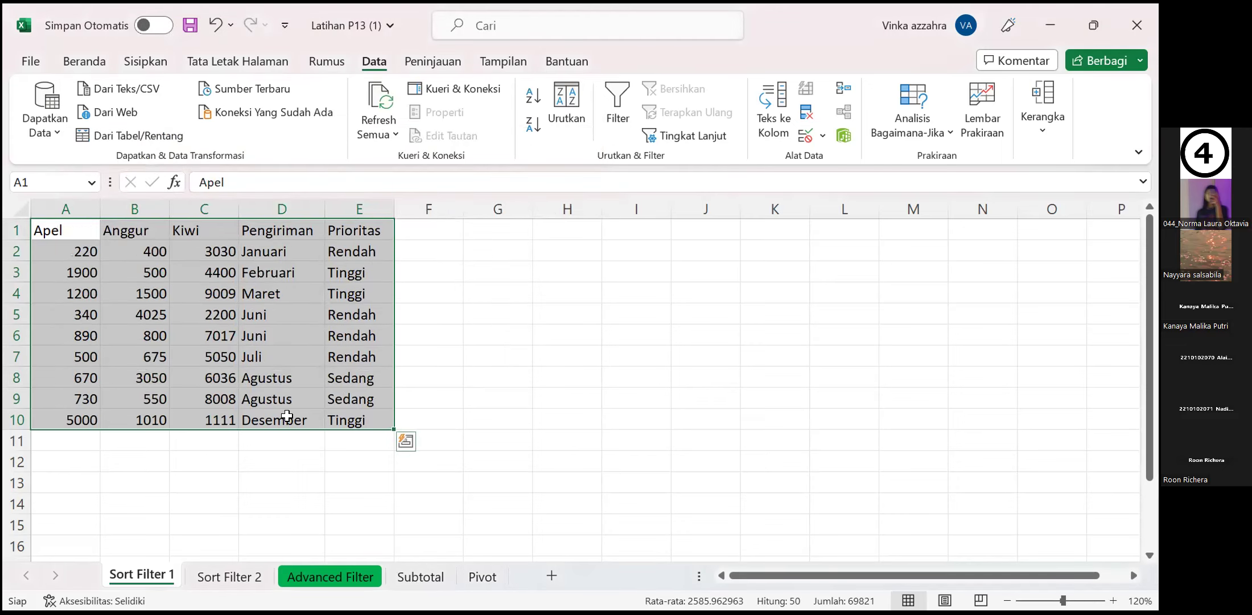
- Select the whole worksheet and change the sort column to Prioritas
left_click(360, 208)
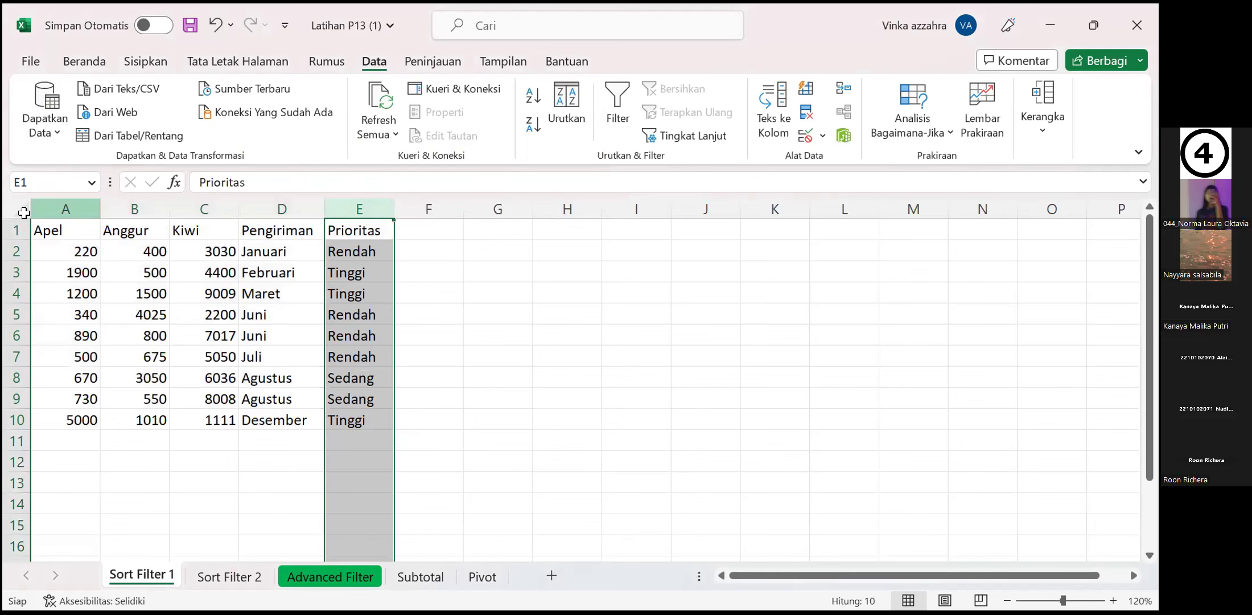
left_click(23, 211)
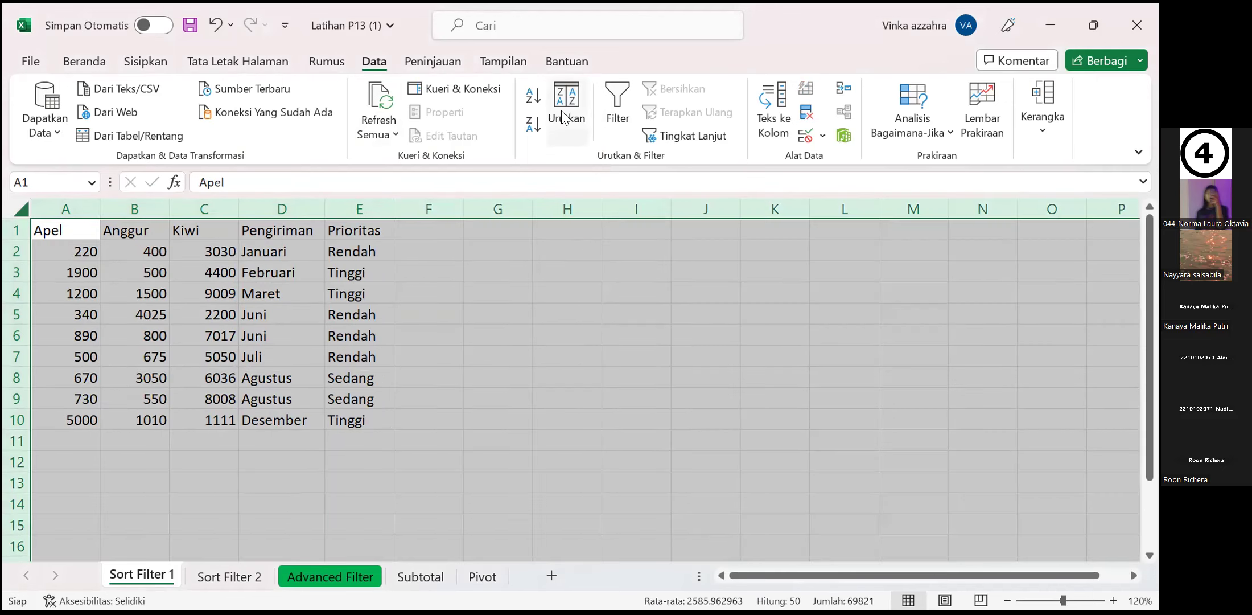
left_click(563, 117)
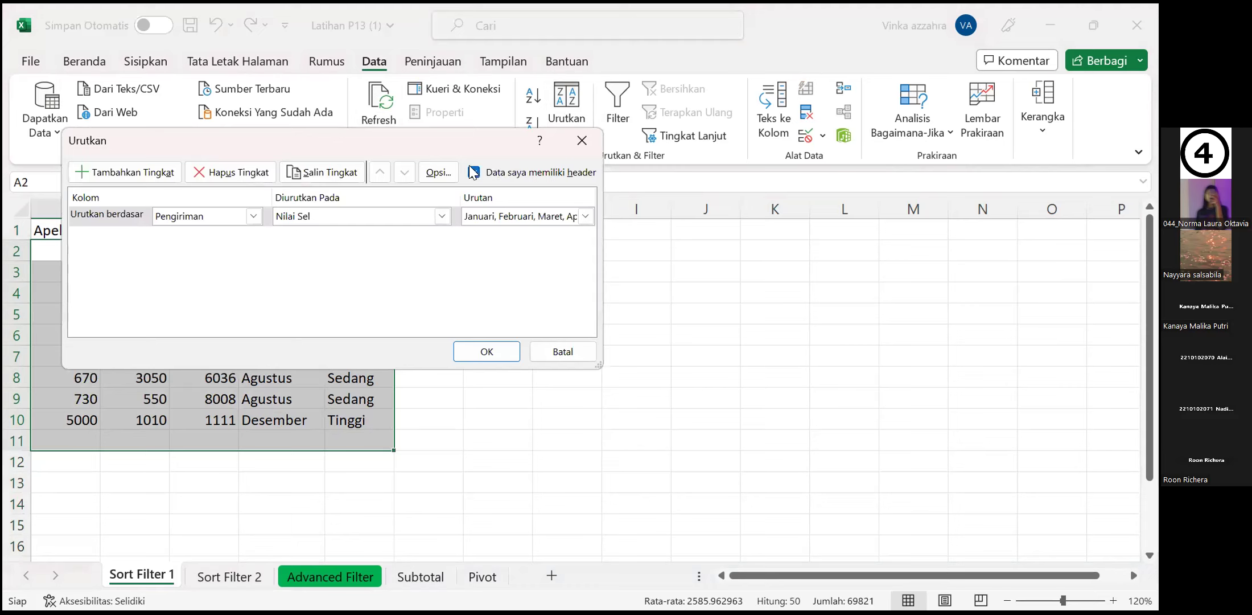
left_click(254, 216)
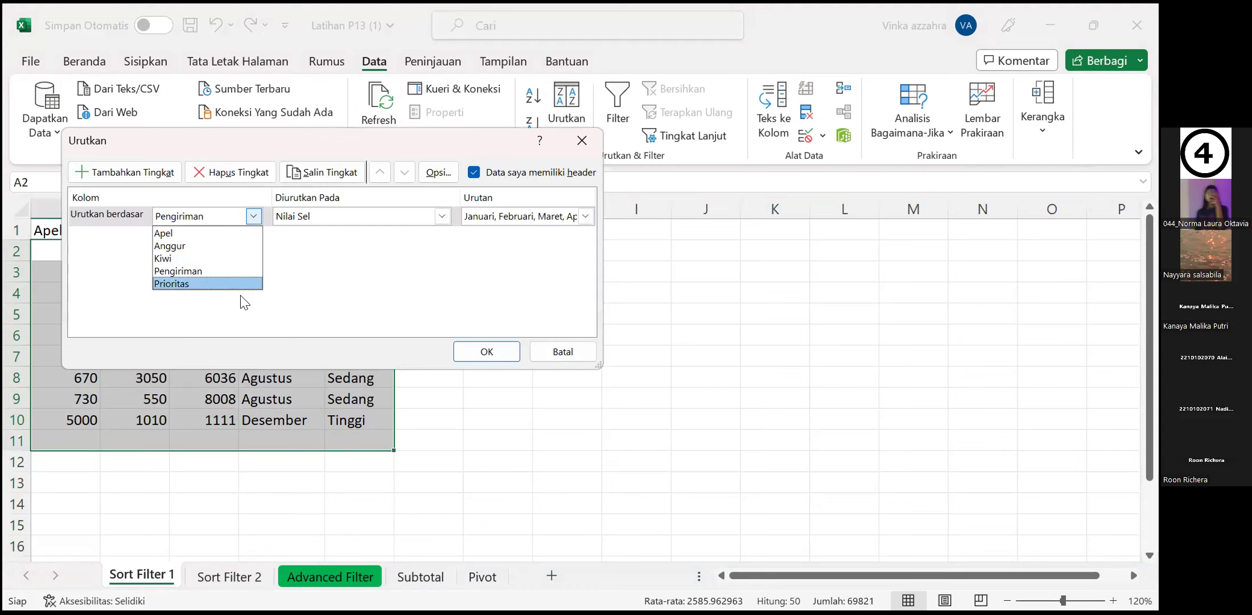
left_click(231, 283)
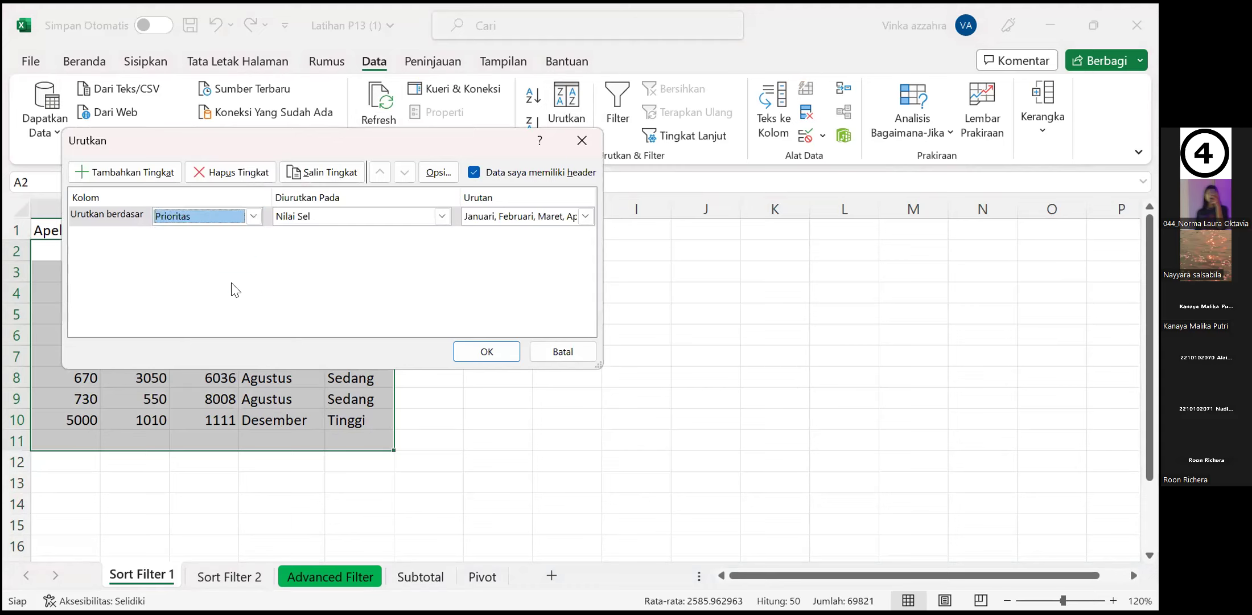
- Order the Prioritas sort by the custom list Tinggi, Sedang, Rendah, apply it and deselect the data
left_click(579, 215)
left_click(561, 283)
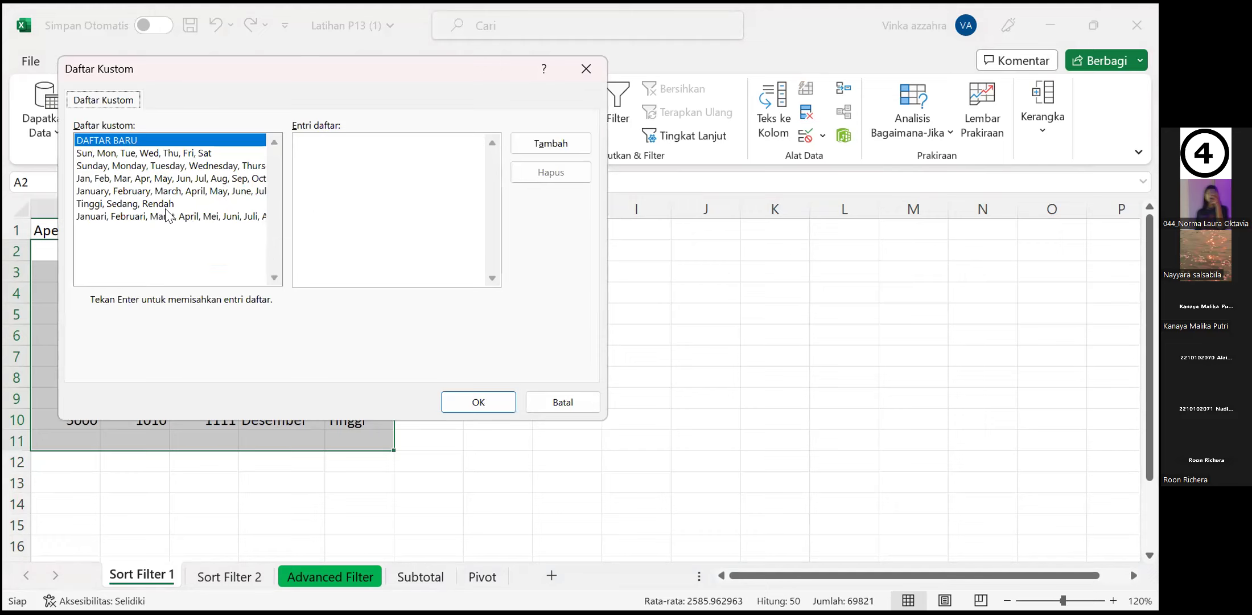
left_click(150, 204)
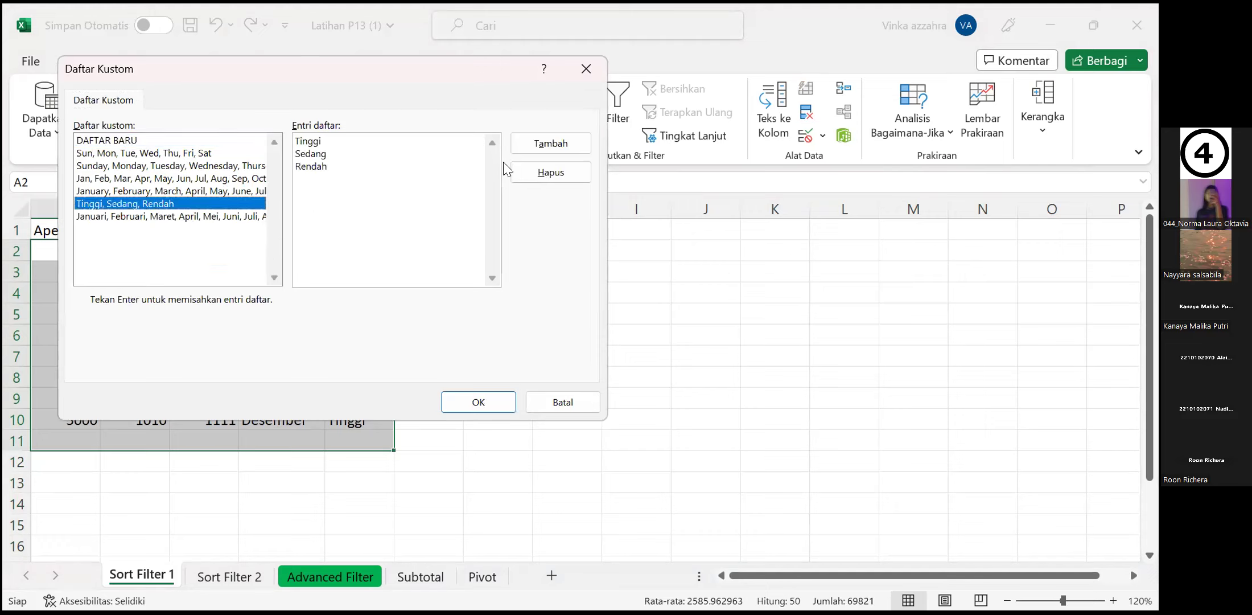
left_click(500, 394)
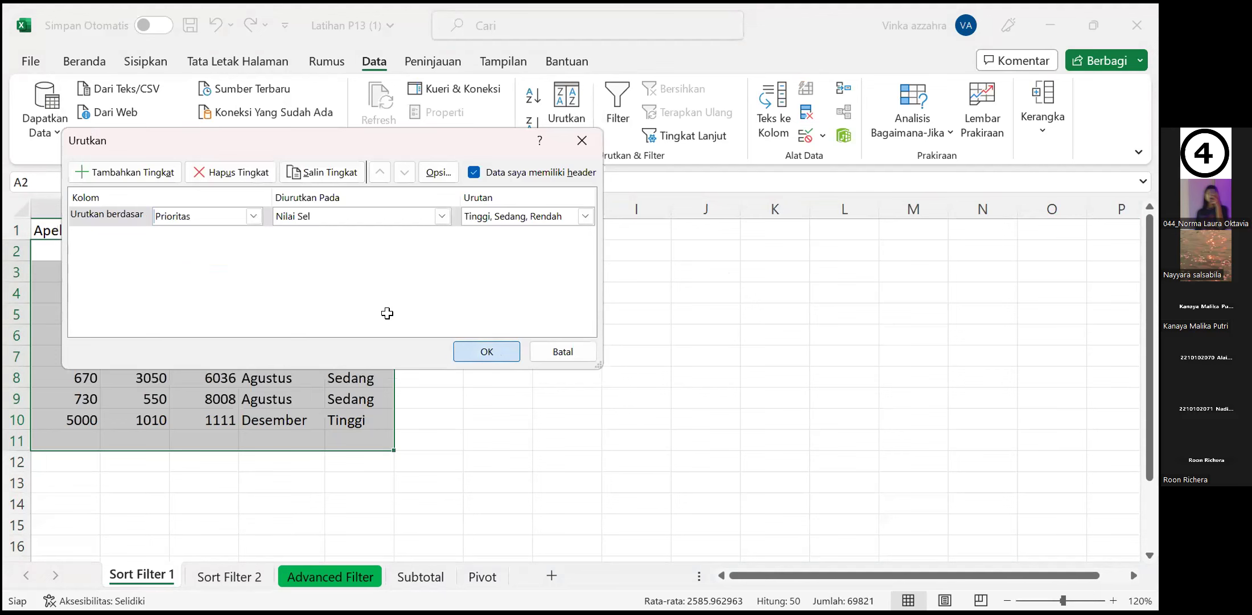
key("Return")
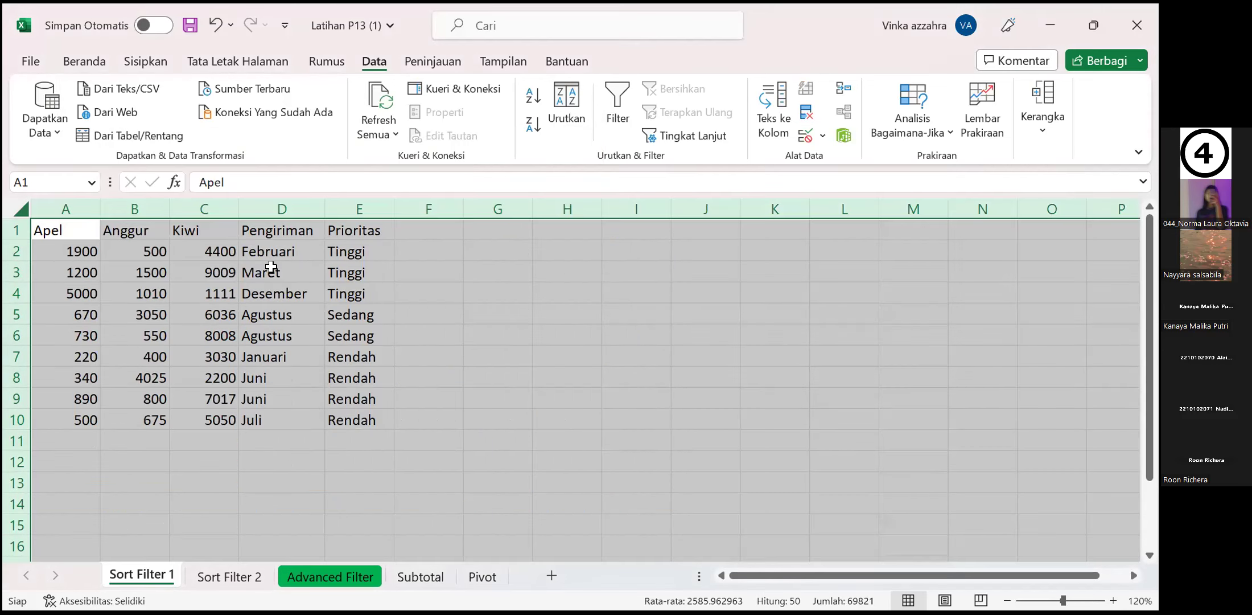
left_click(430, 290)
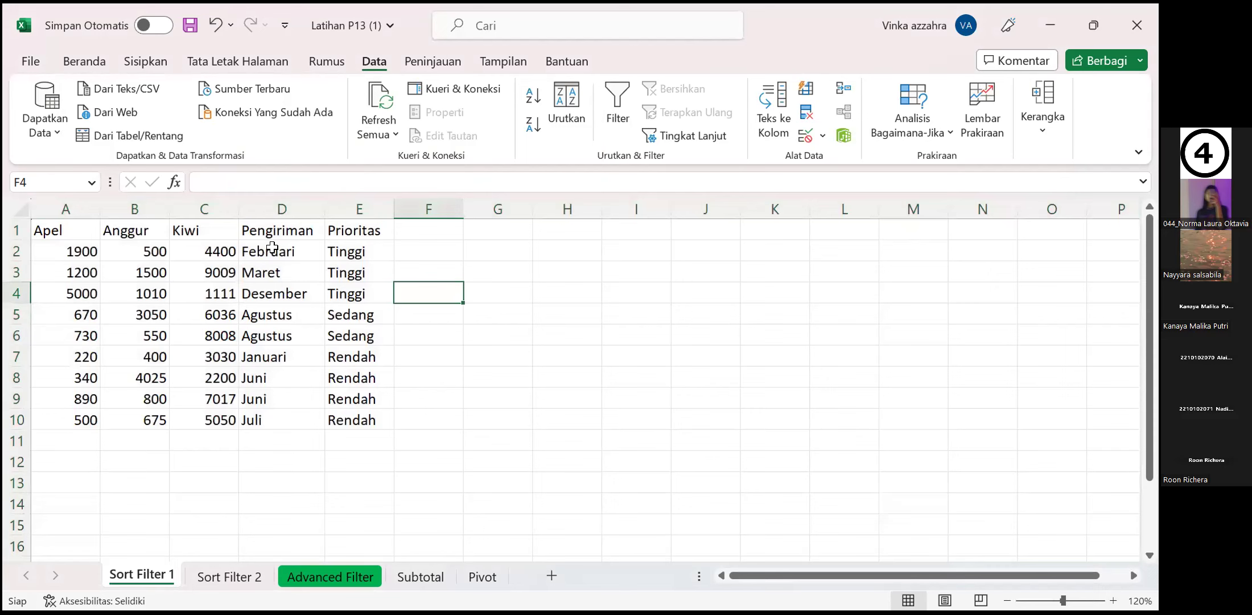
- Select the whole Sort Filter 1 worksheet and turn on filtering for its header row
left_click(448, 384)
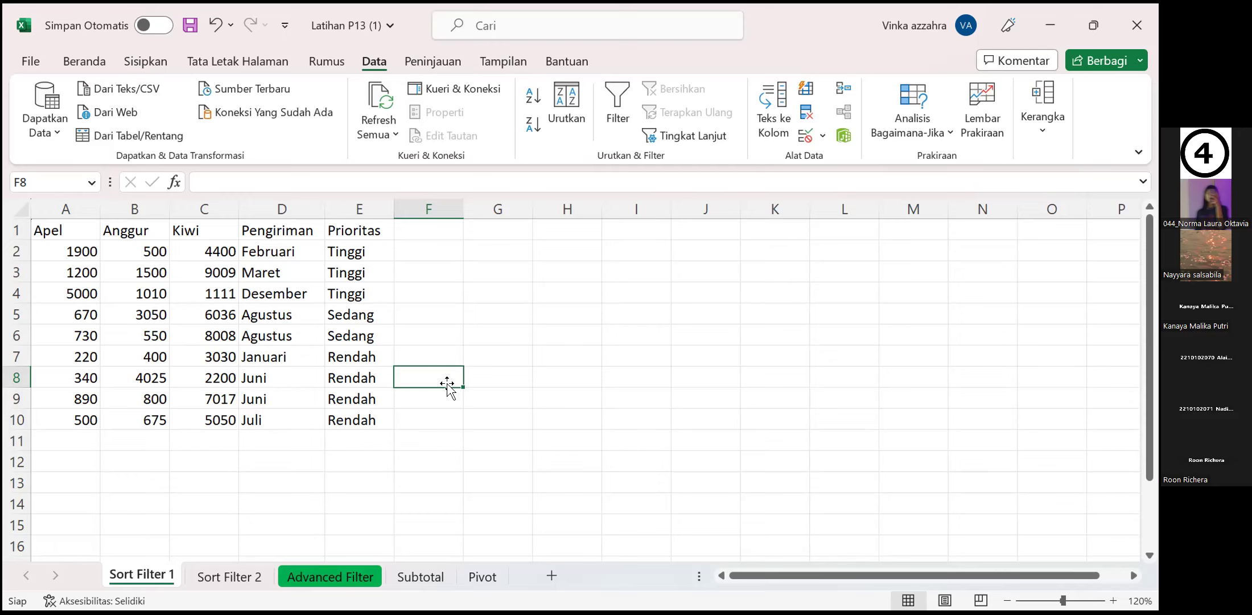
left_click(20, 206)
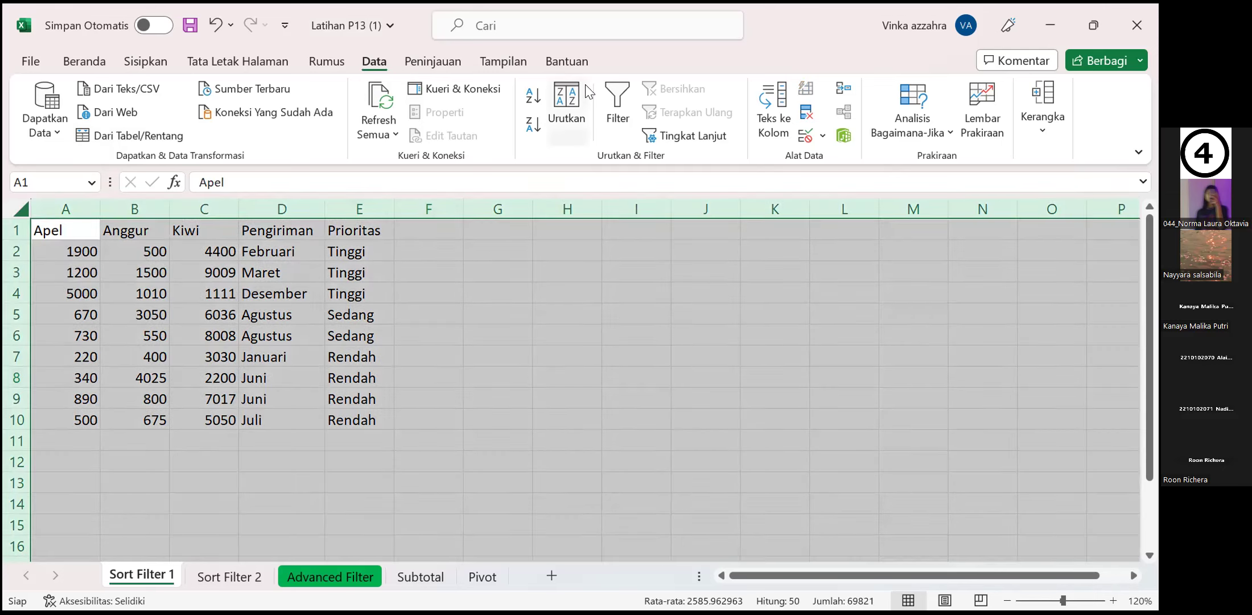
left_click(606, 105)
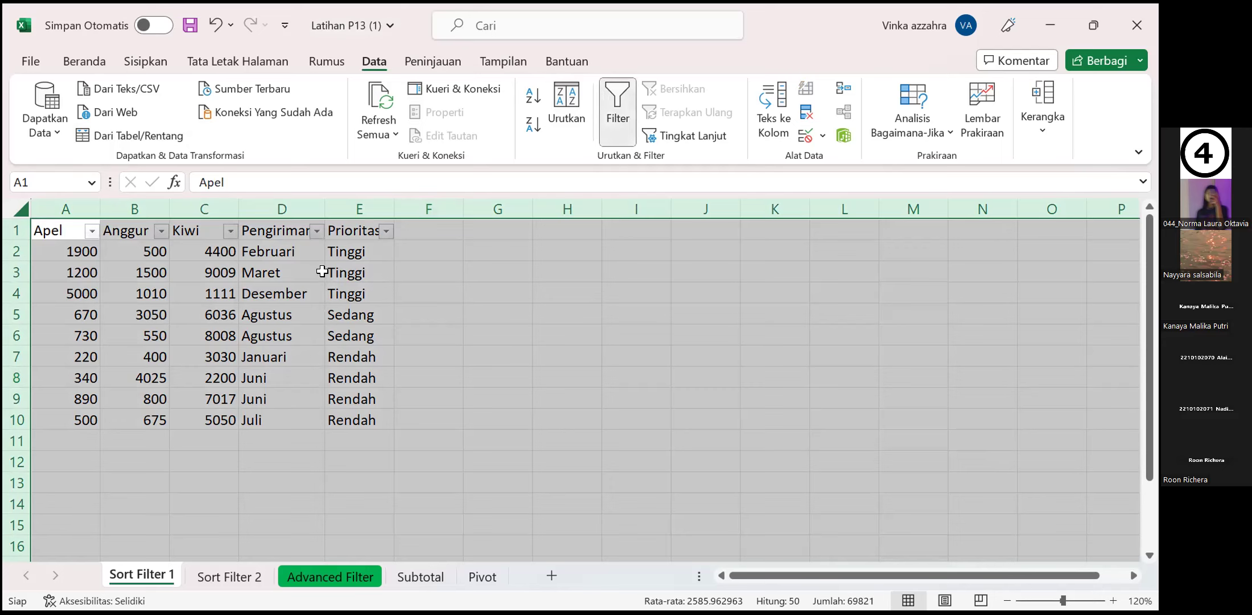
- Filter the Pengiriman column to exclude Desember, Februari, Januari and Juli
left_click(316, 231)
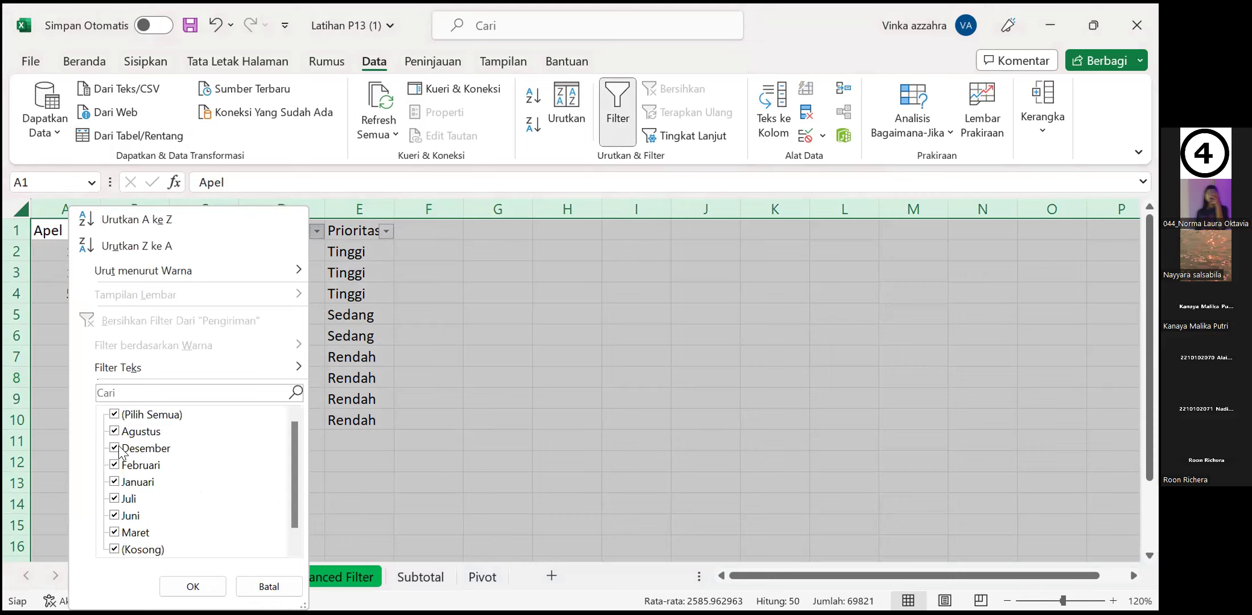
left_click(115, 448)
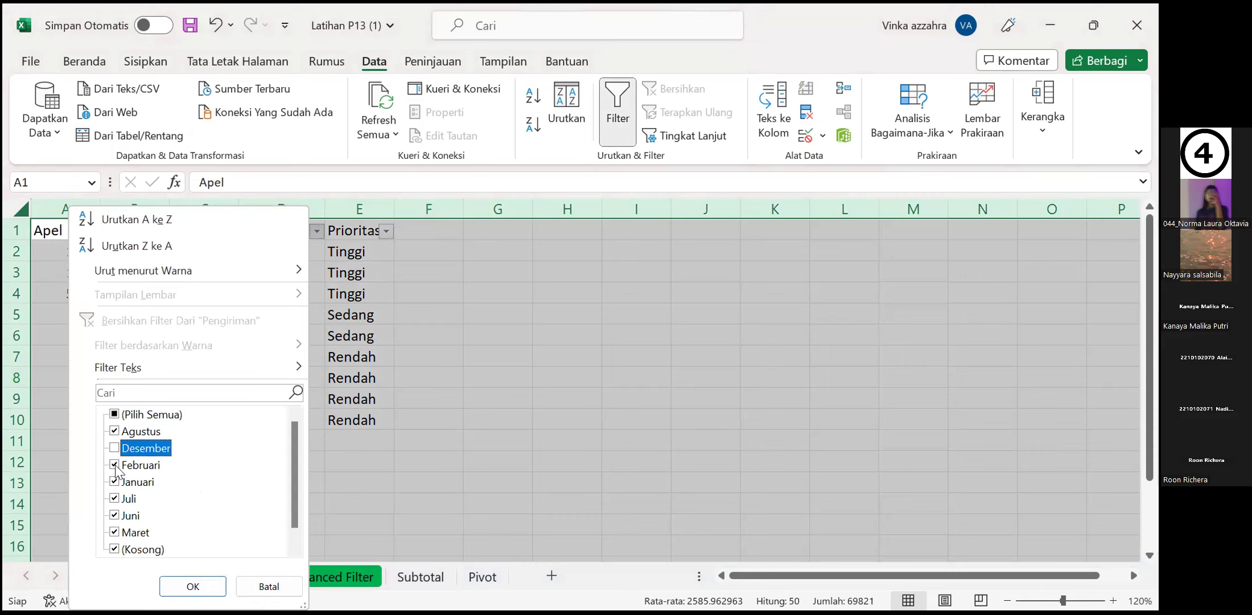
left_click(114, 465)
left_click(114, 482)
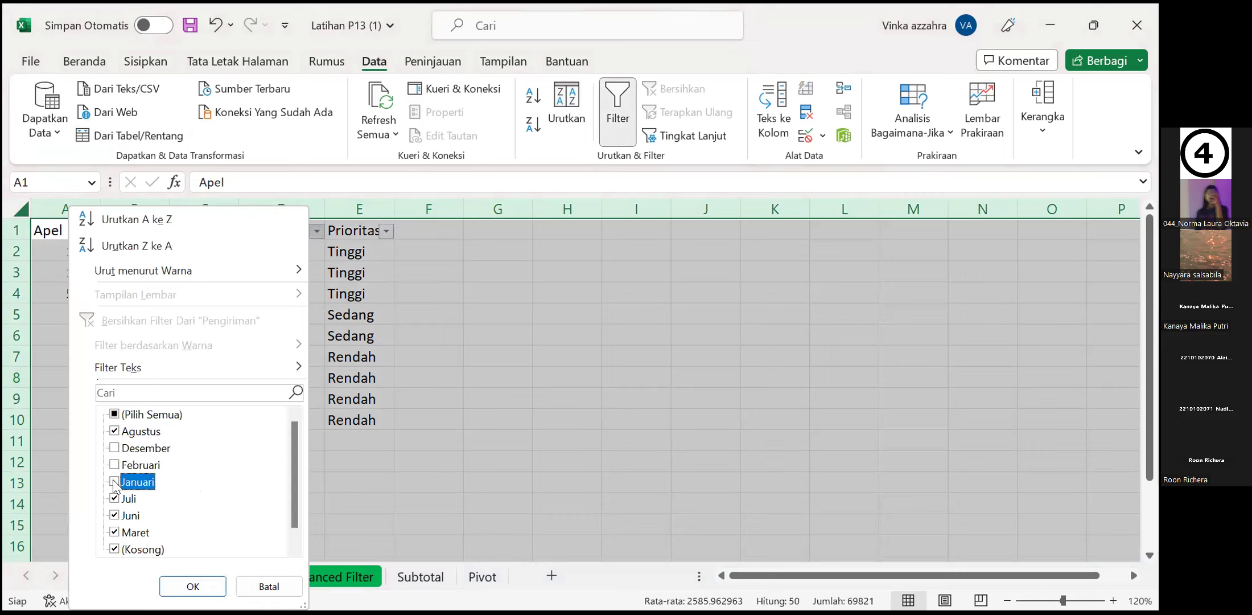
left_click(115, 498)
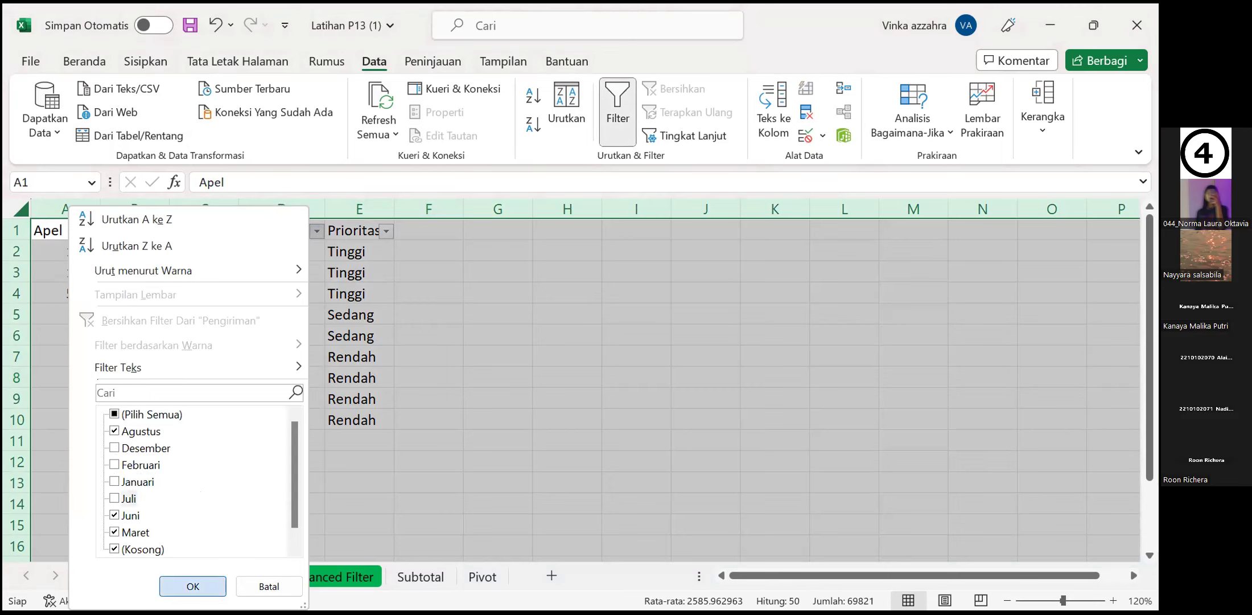
left_click(192, 587)
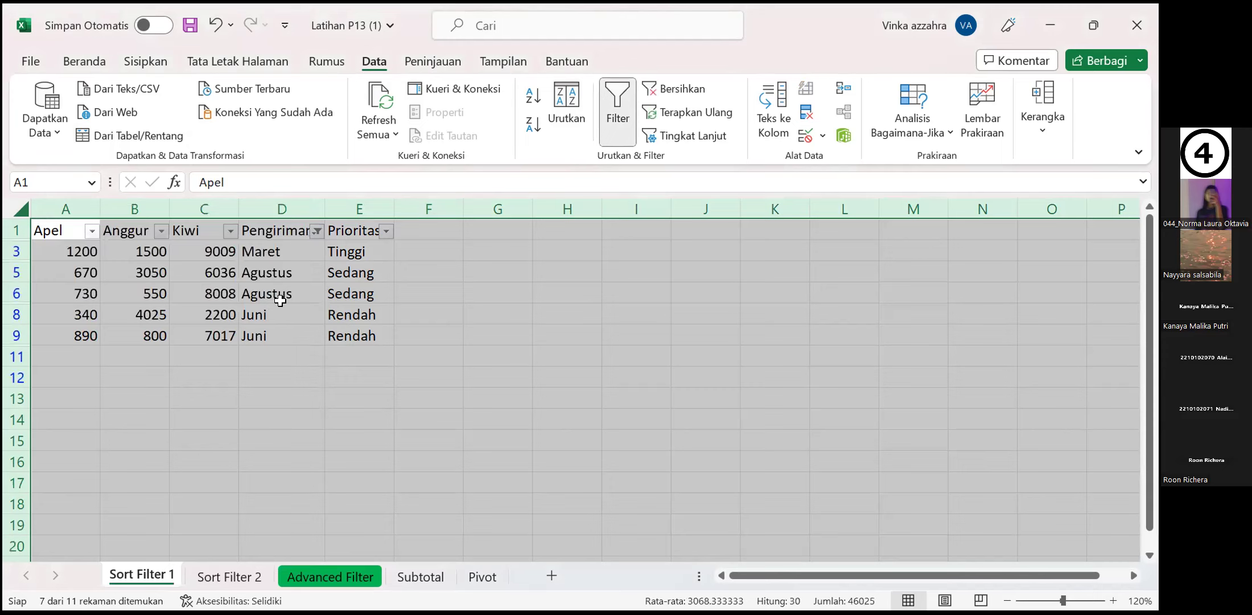
- Exclude Maret from the Pengiriman filter as well, and undo both Pengiriman filters
left_click(318, 231)
left_click(135, 532)
left_click(189, 585)
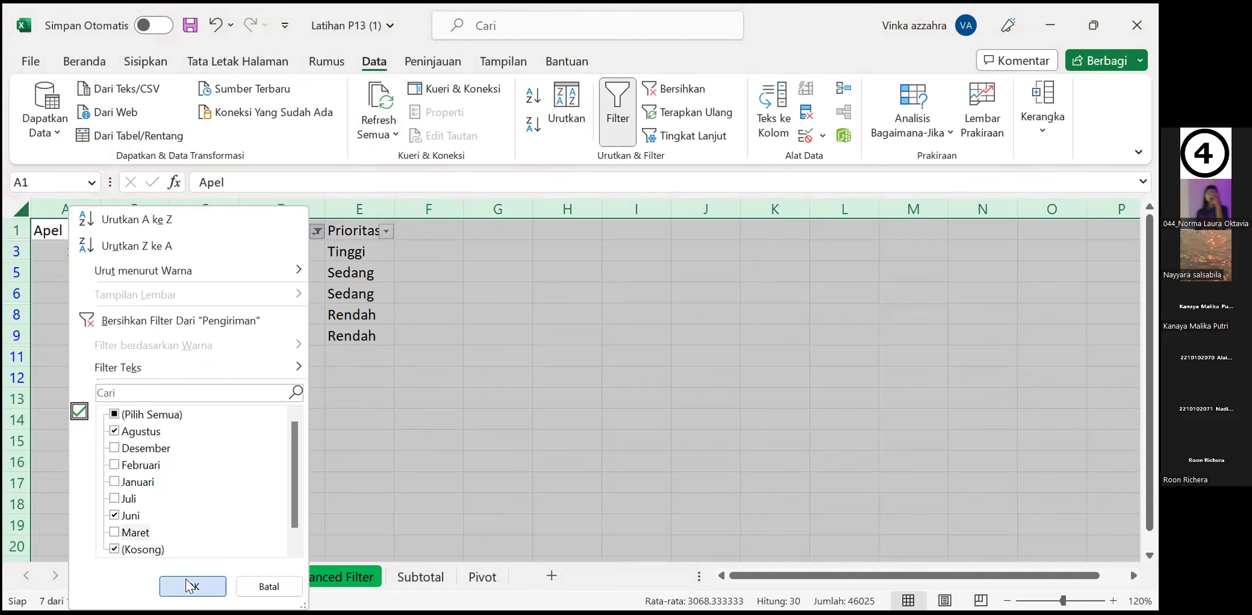
left_click(189, 585)
left_click(215, 25)
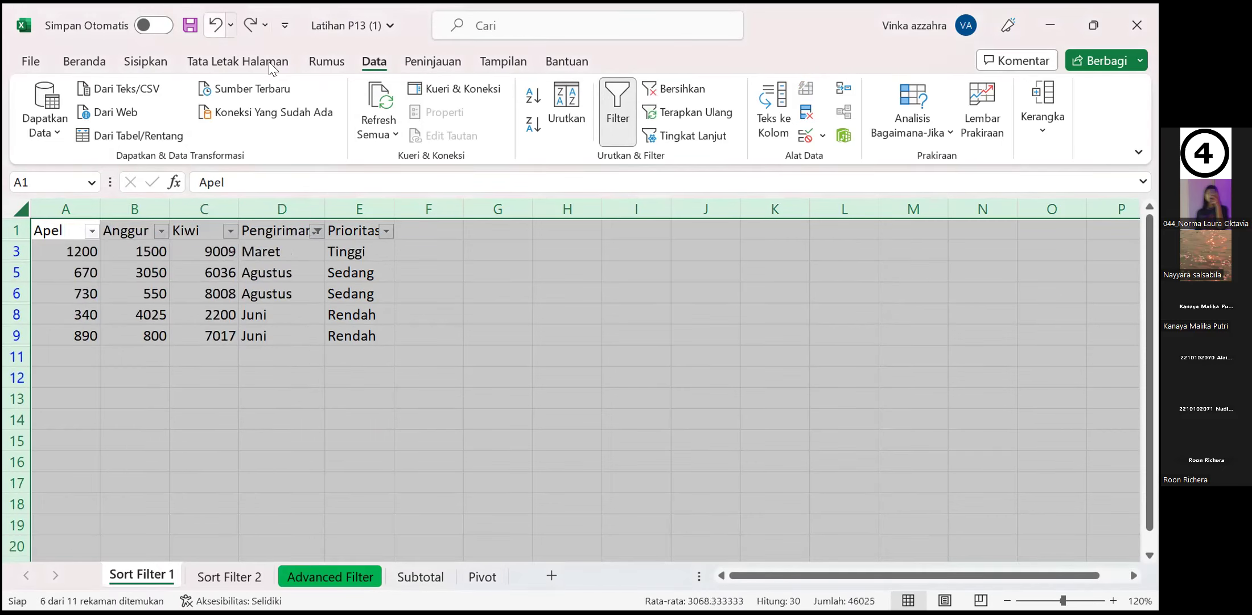
left_click(208, 28)
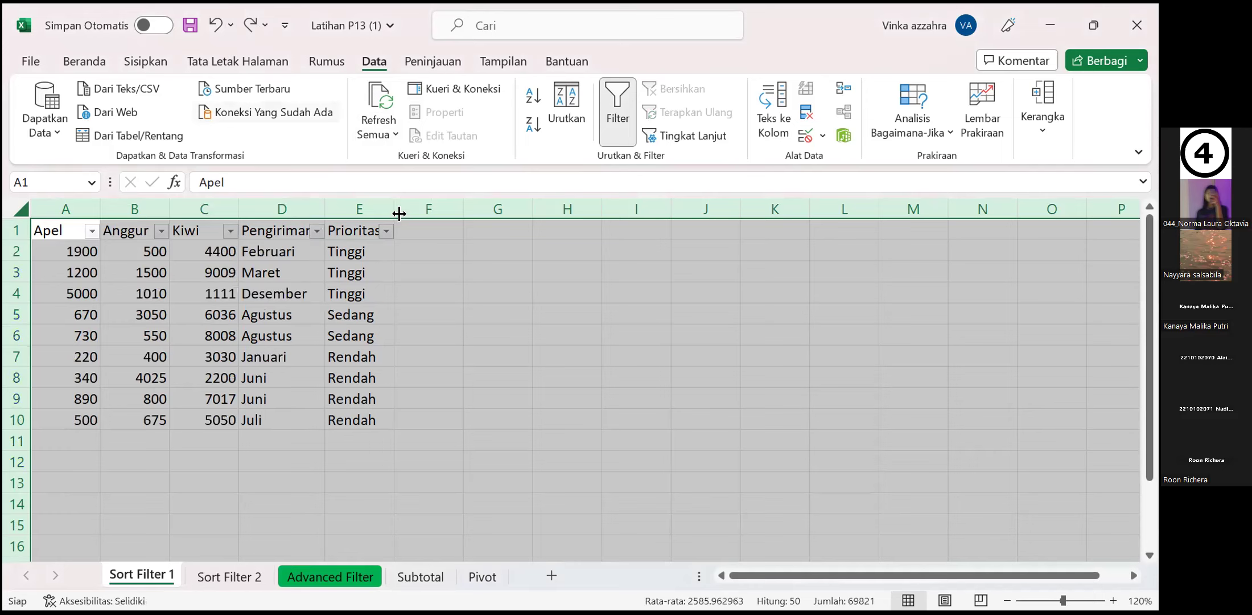
- Filter the Prioritas column to exclude Rendah and Sedang, and deselect the data
left_click(380, 230)
left_click(184, 447)
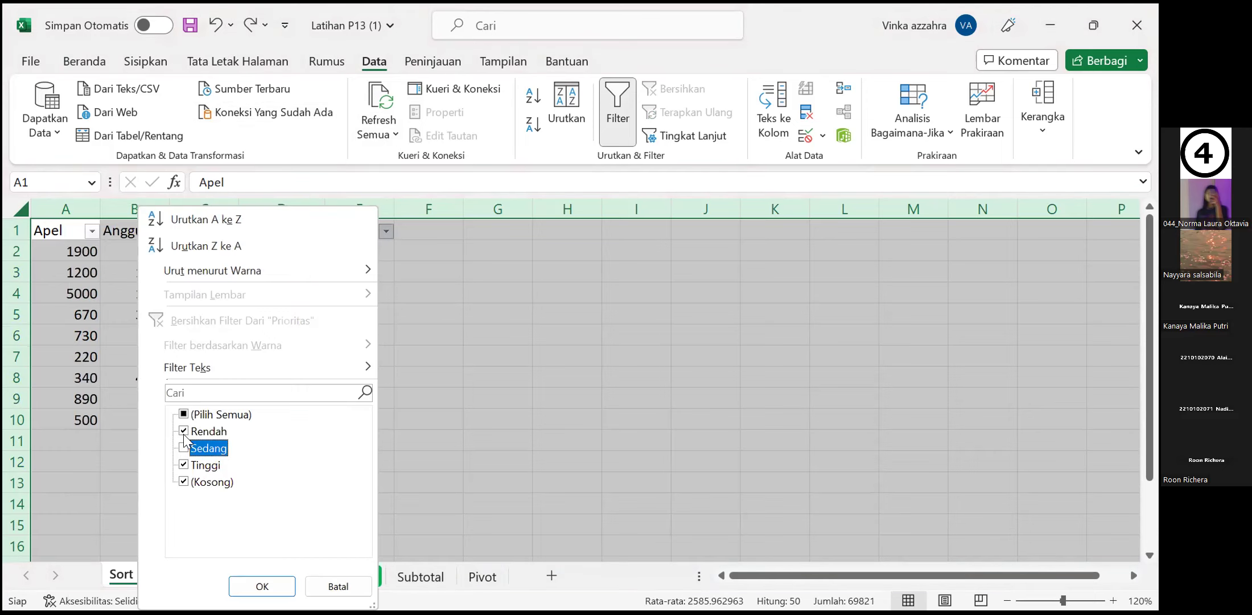
left_click(184, 431)
left_click(183, 431)
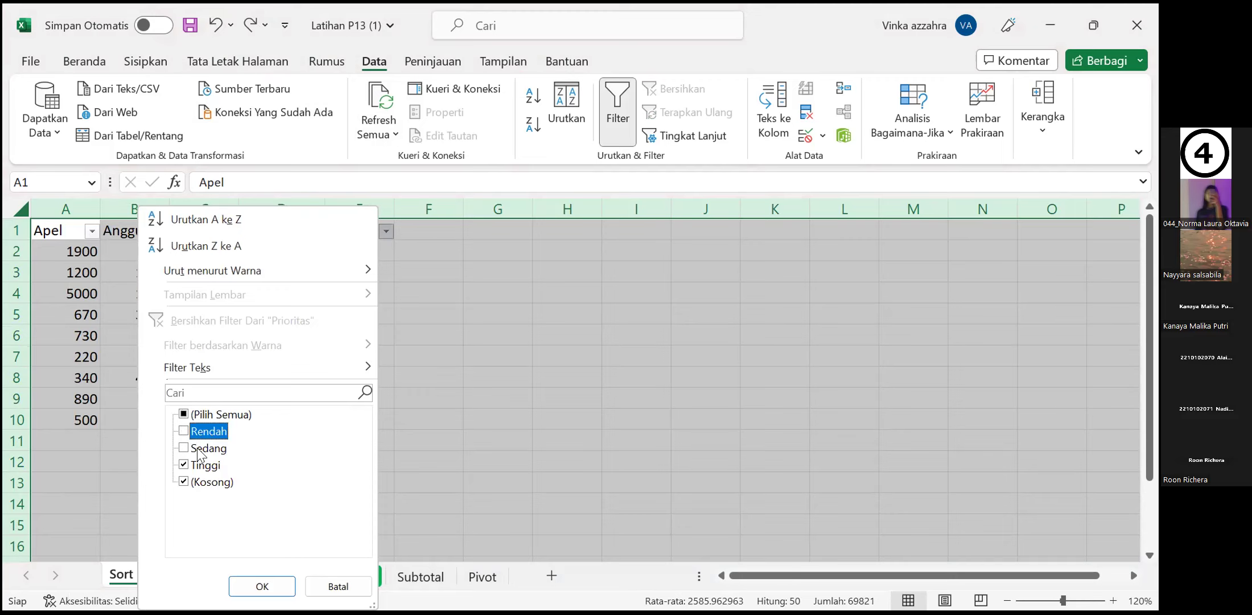
left_click(263, 582)
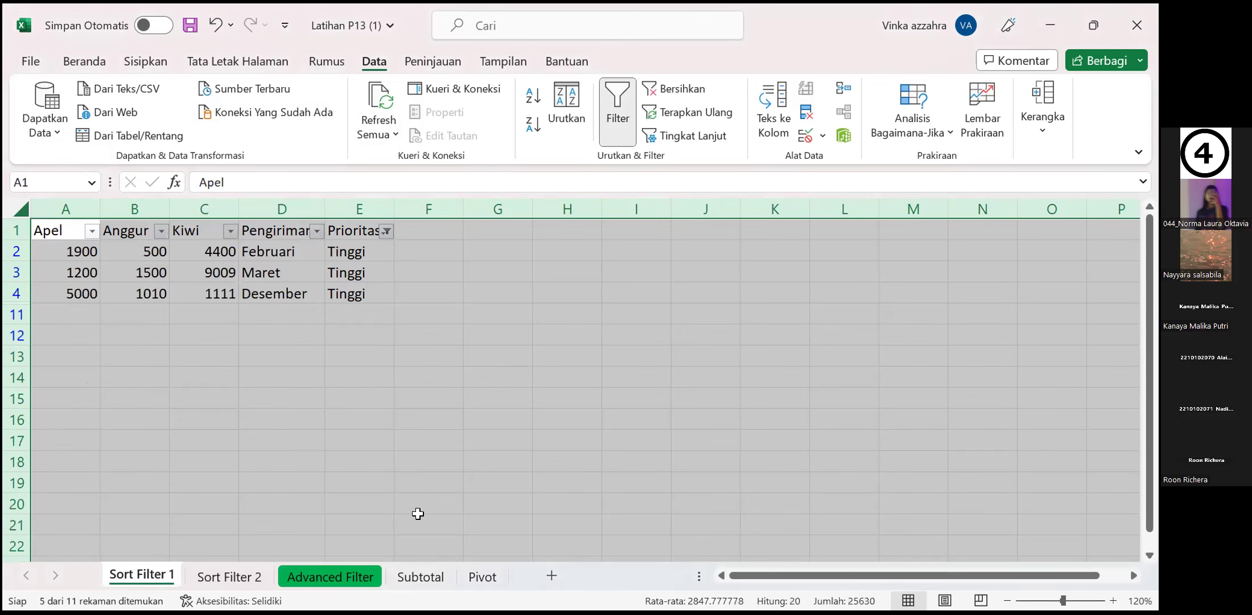
left_click(421, 517)
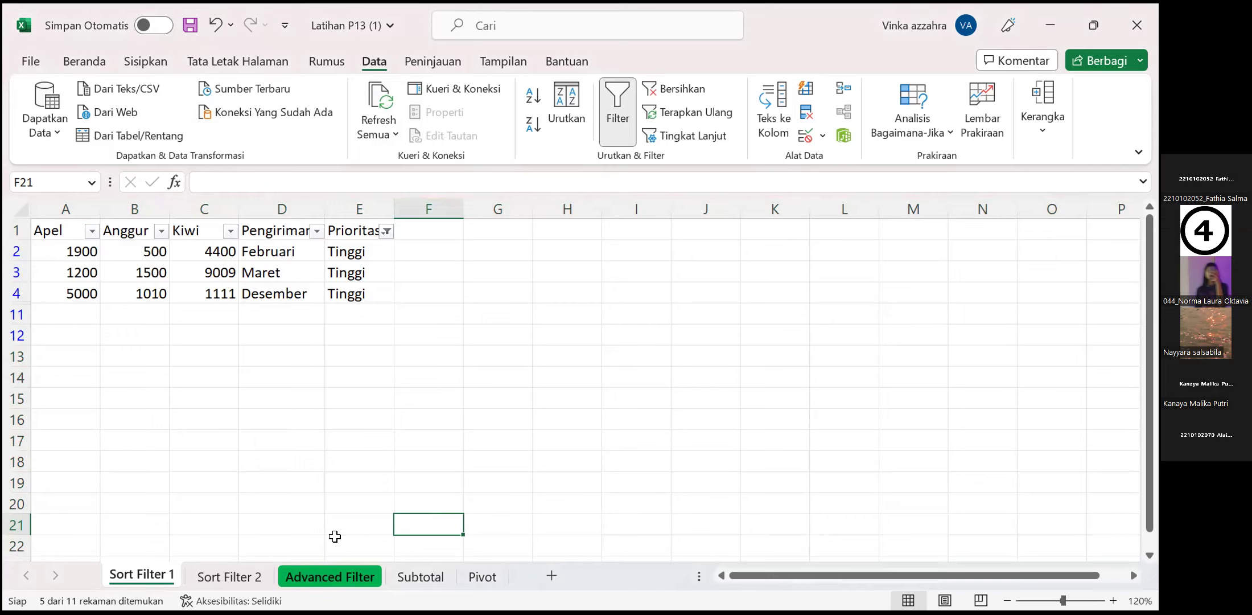
- Switch to the other Latihan P13 (1) workbook window and examine the criteria tables and store data on the Advanced Filter sheet
key("alt+Tab")
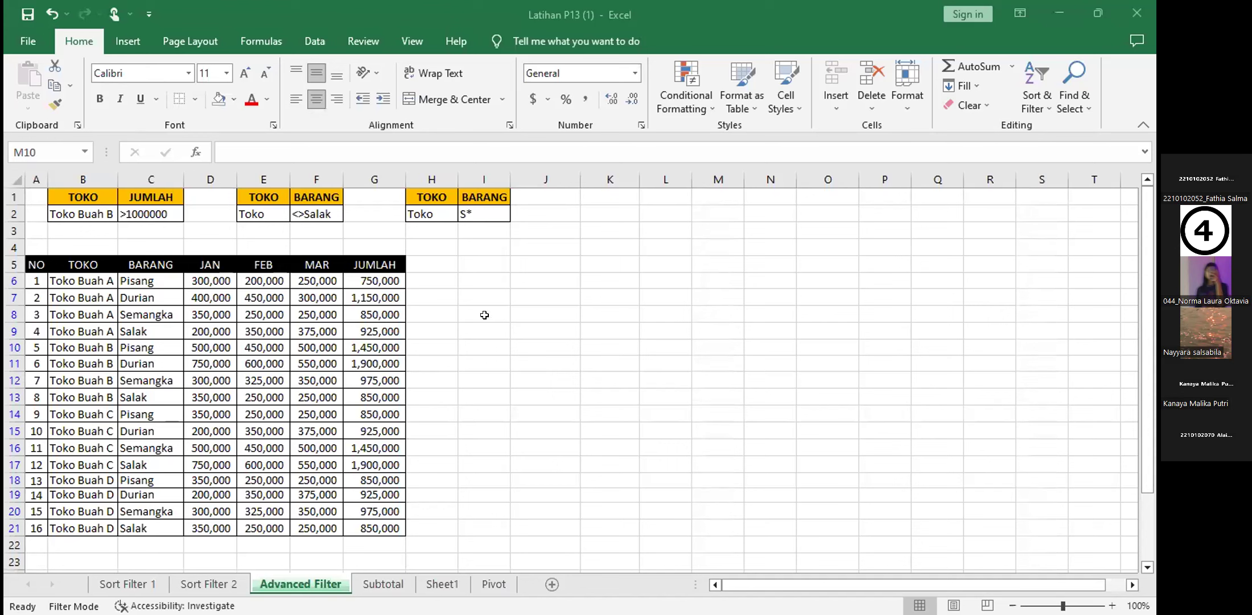
left_click(481, 344)
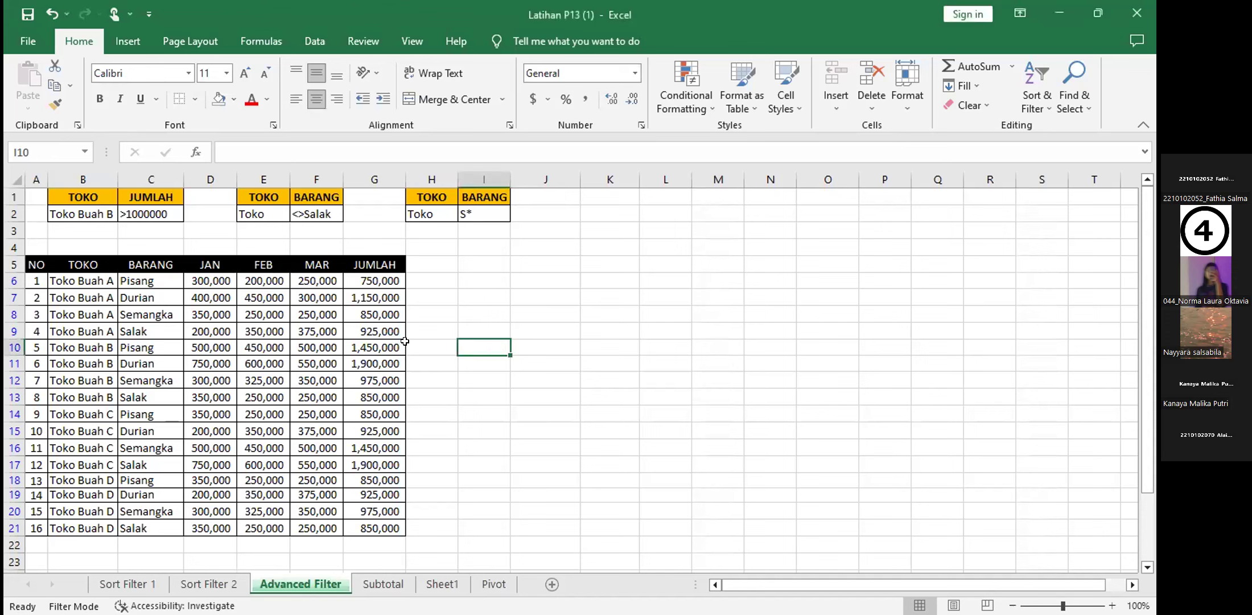
left_click(524, 328)
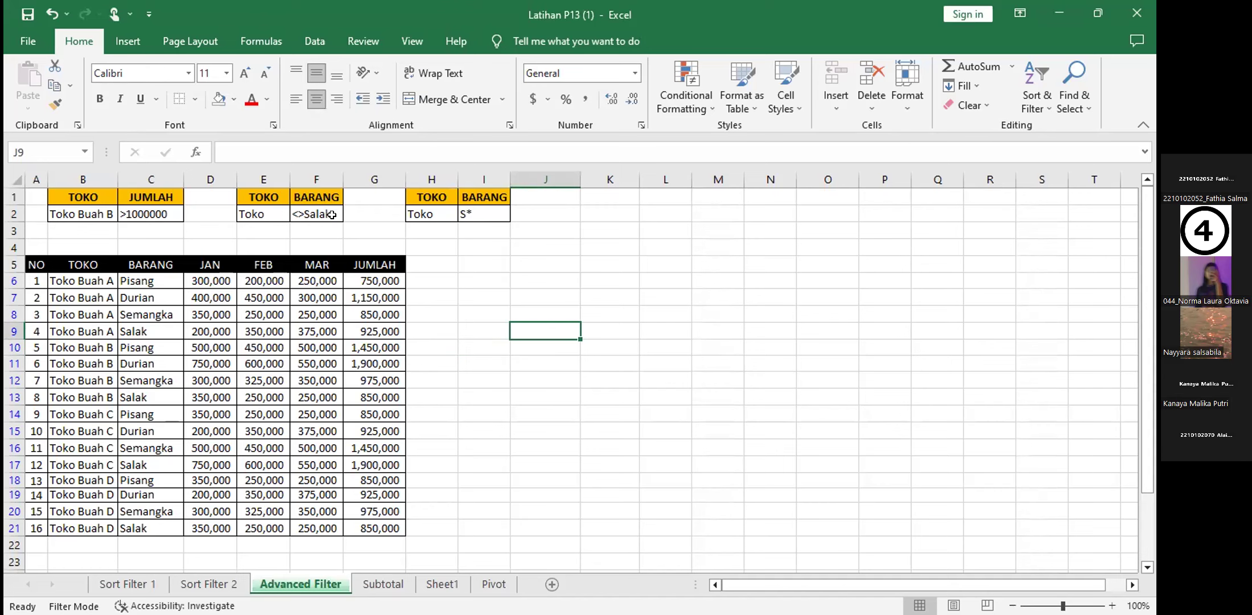
left_click(496, 282)
left_click(565, 278)
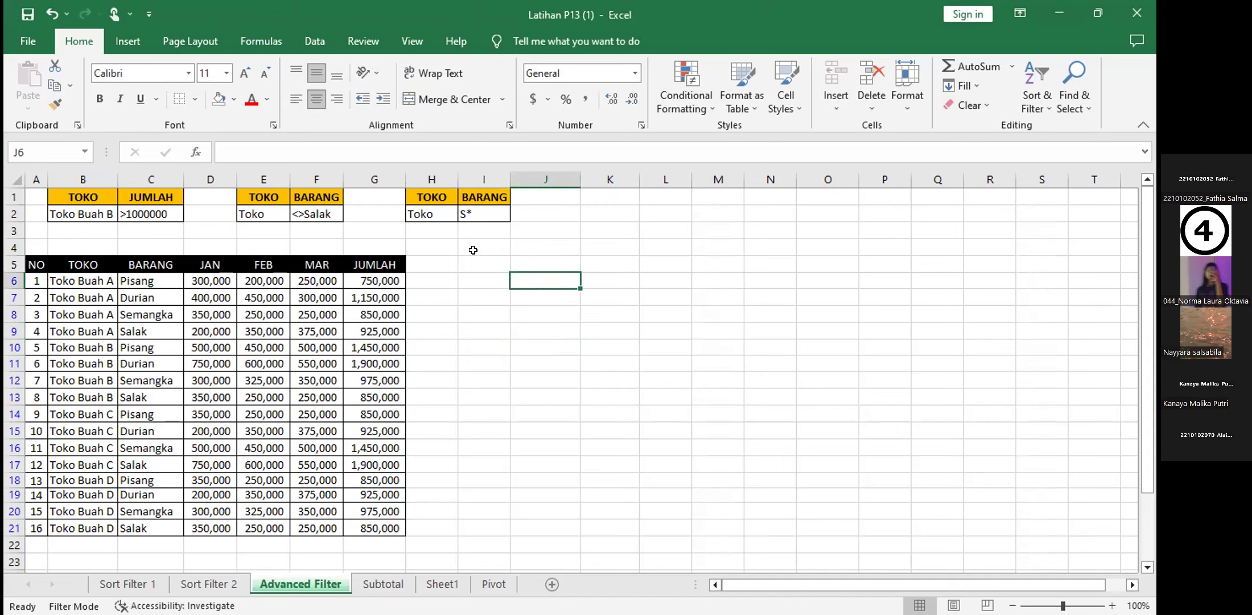
left_click(473, 250)
left_click(475, 263)
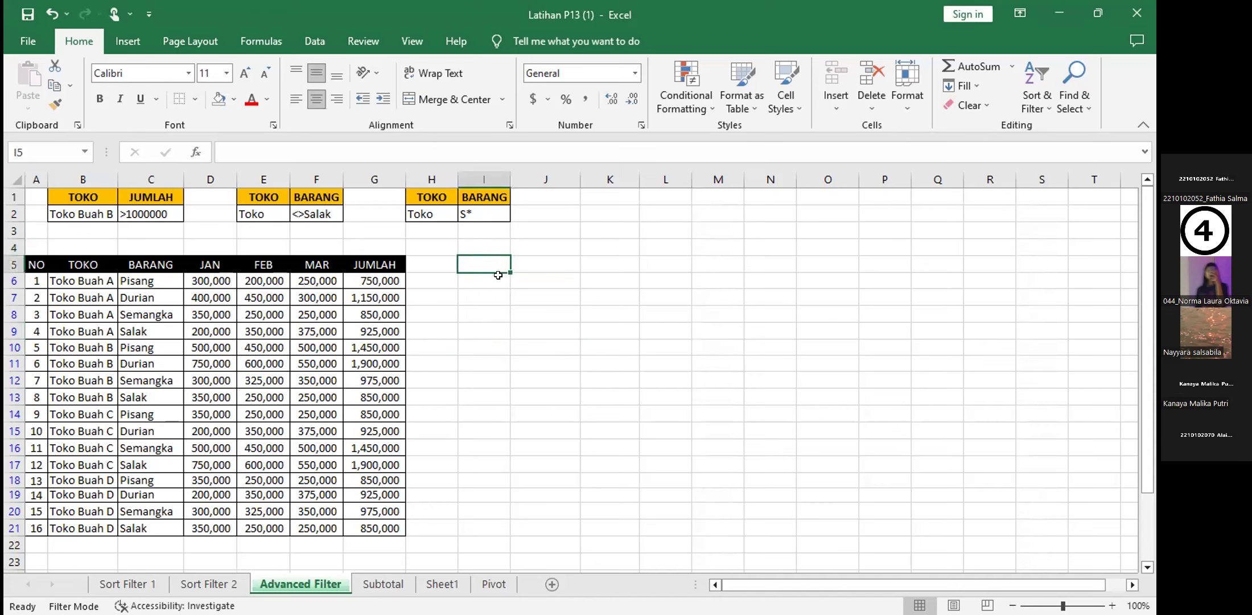
left_click(528, 289)
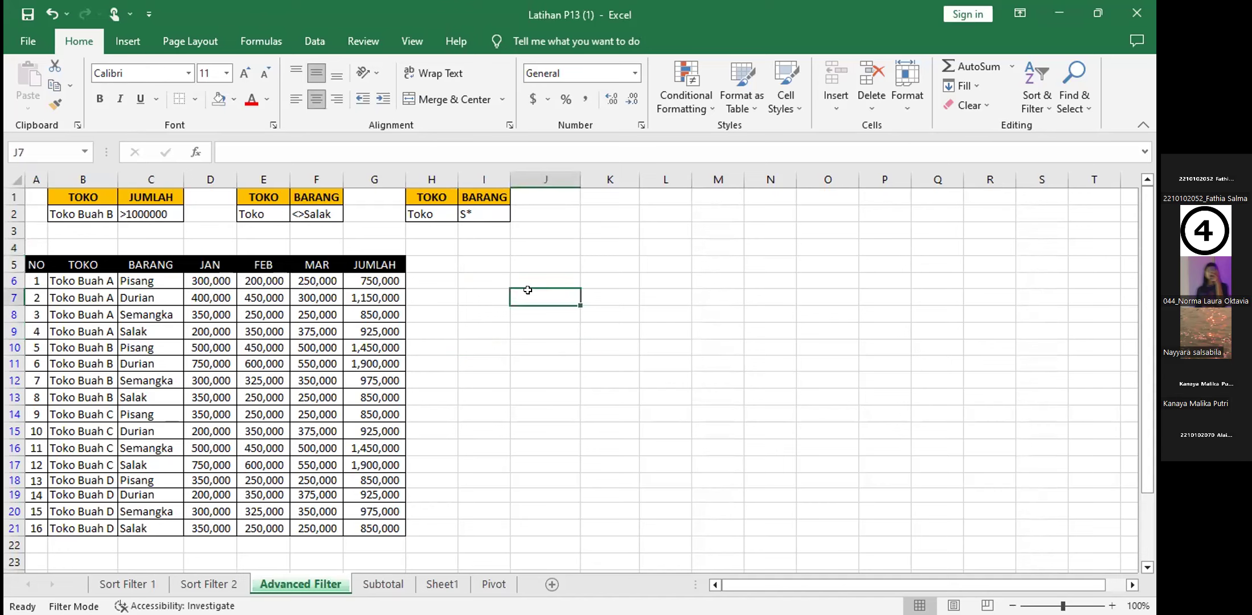
left_click(459, 291)
left_click(483, 272)
left_click(483, 255)
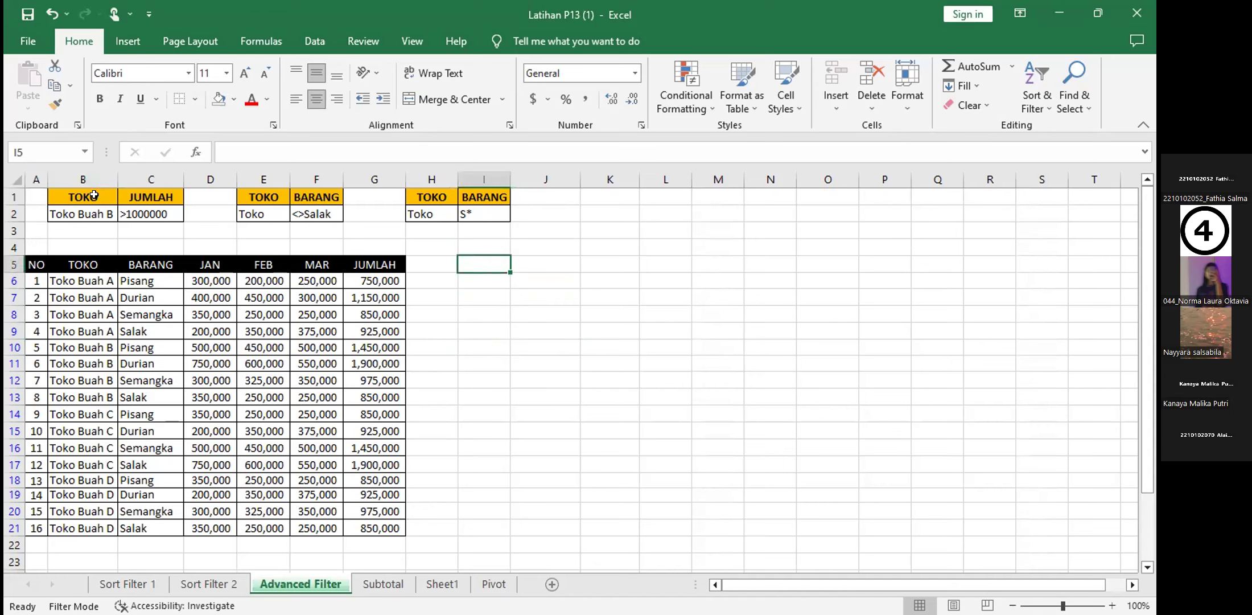
- Start an advanced filter on the store table A5:G21 and set its criteria range to B1:C2
left_click_drag(94, 196, 133, 208)
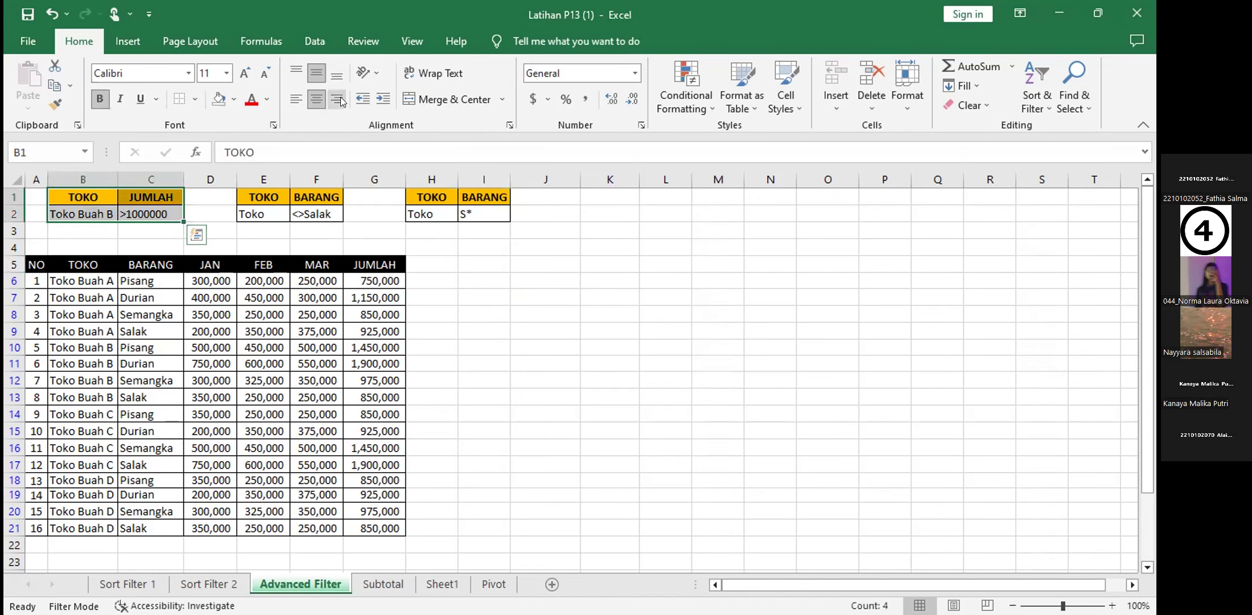
left_click(142, 44)
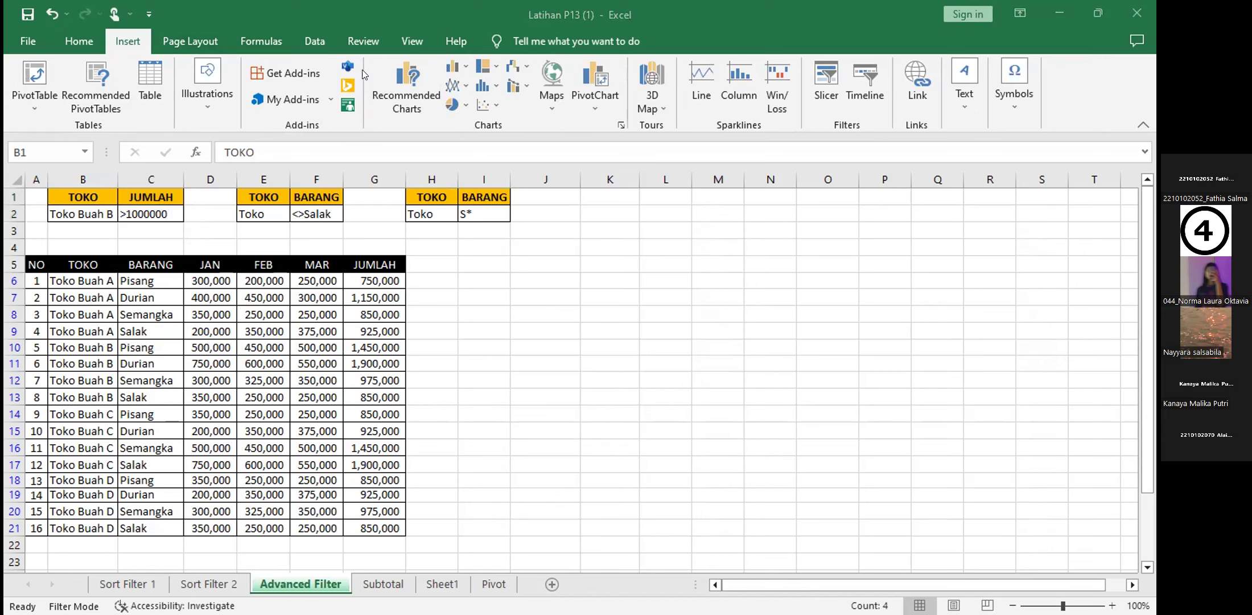
left_click(685, 73)
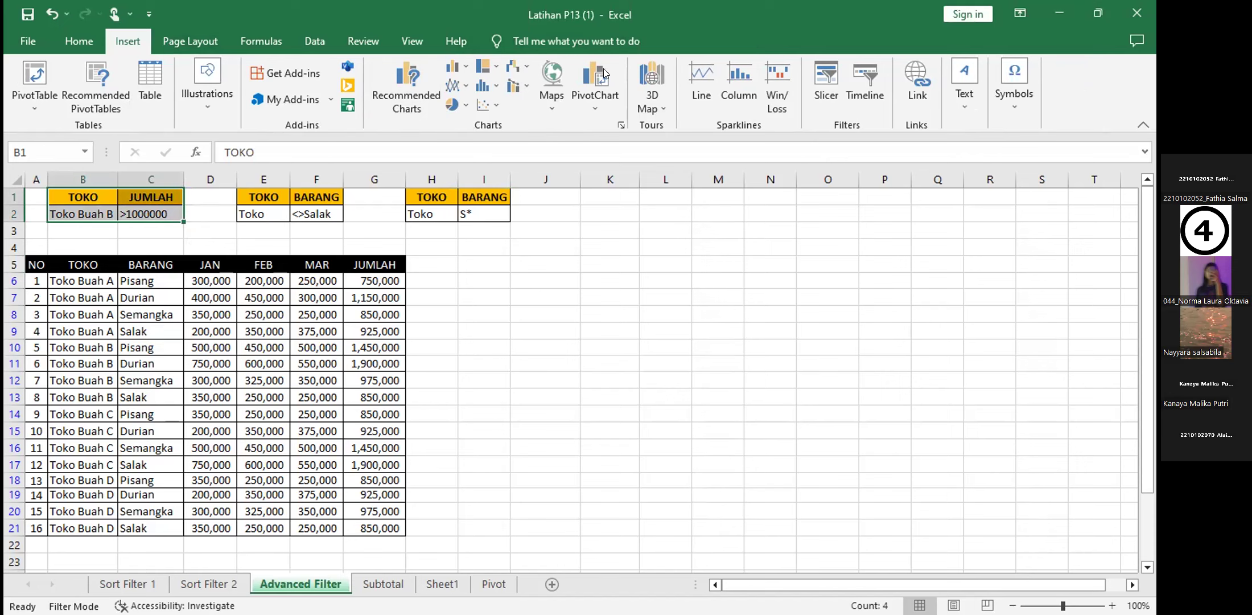
scroll(607, 98, "down", 3)
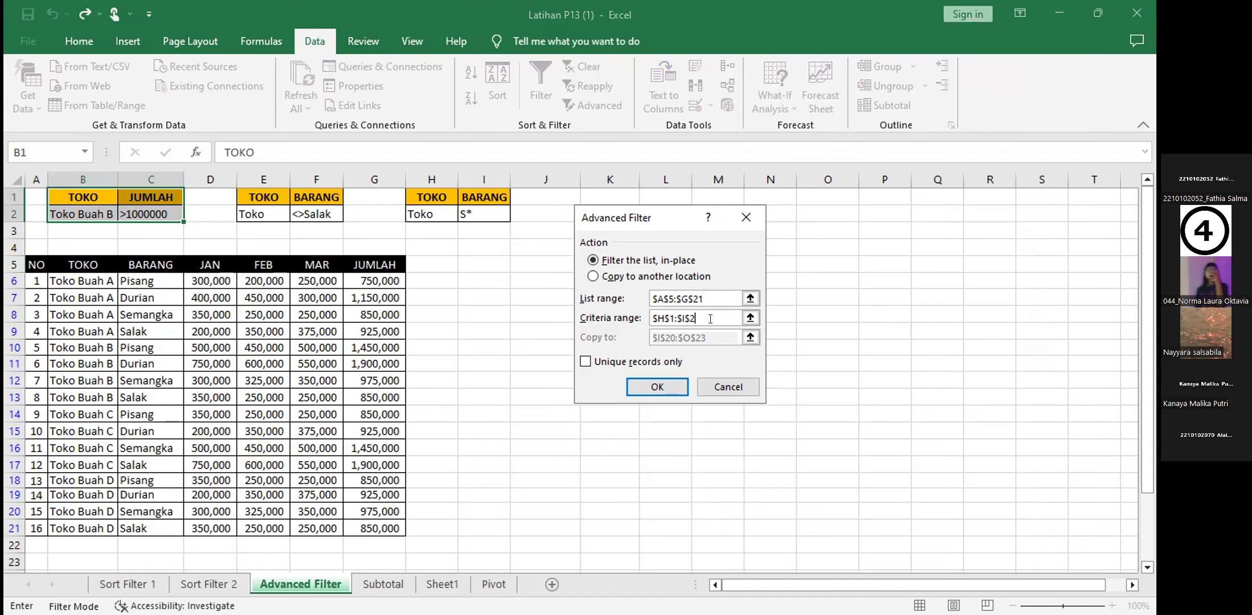
key("BackSpace")
key("BackSpace")
key("BackSpace")
key("BackSpace")
key("BackSpace")
key("BackSpace")
key("BackSpace")
key("BackSpace")
key("BackSpace")
left_click_drag(83, 198, 155, 211)
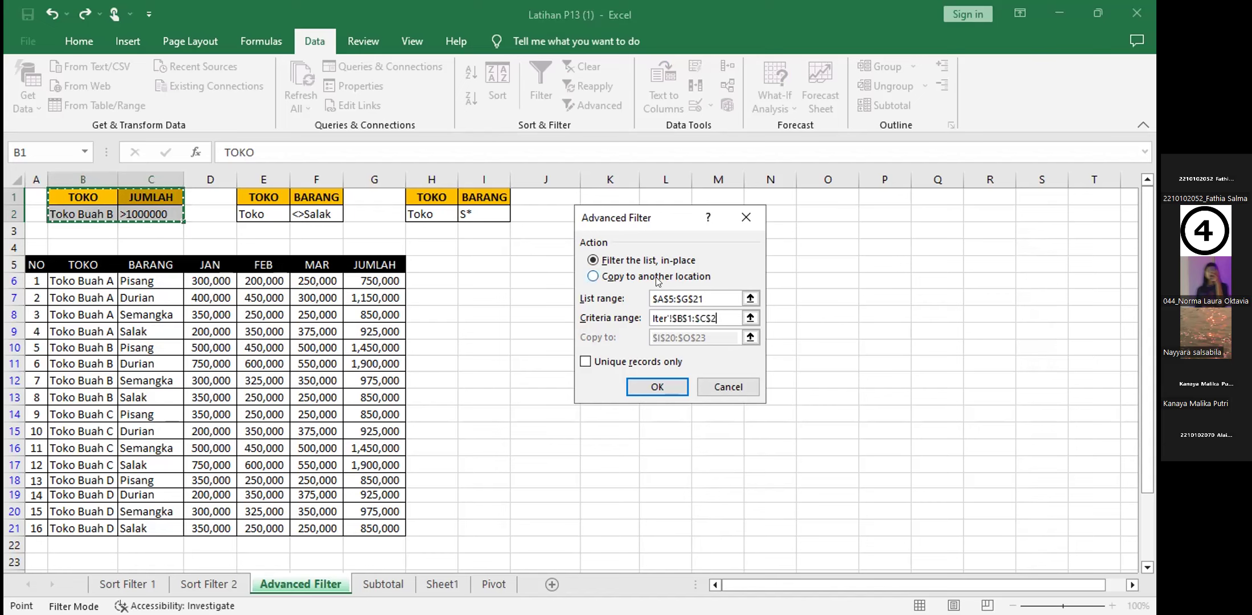
- Set the advanced filter to copy its results to another location, using I5:O9 as the destination
left_click(656, 277)
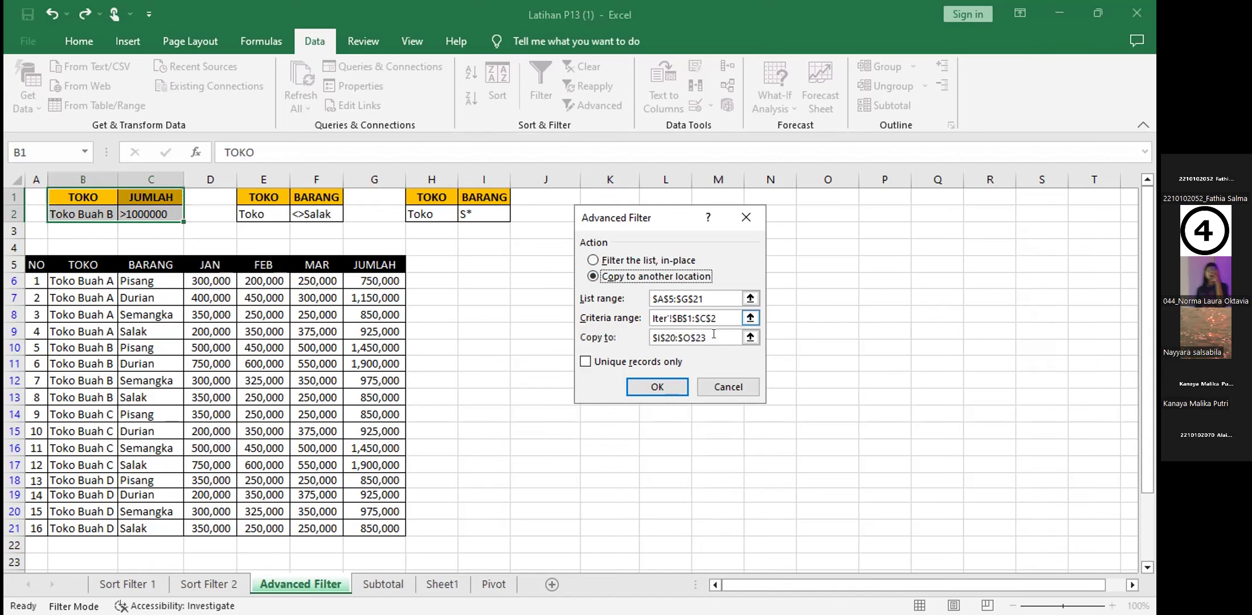
left_click(713, 336)
key("BackSpace")
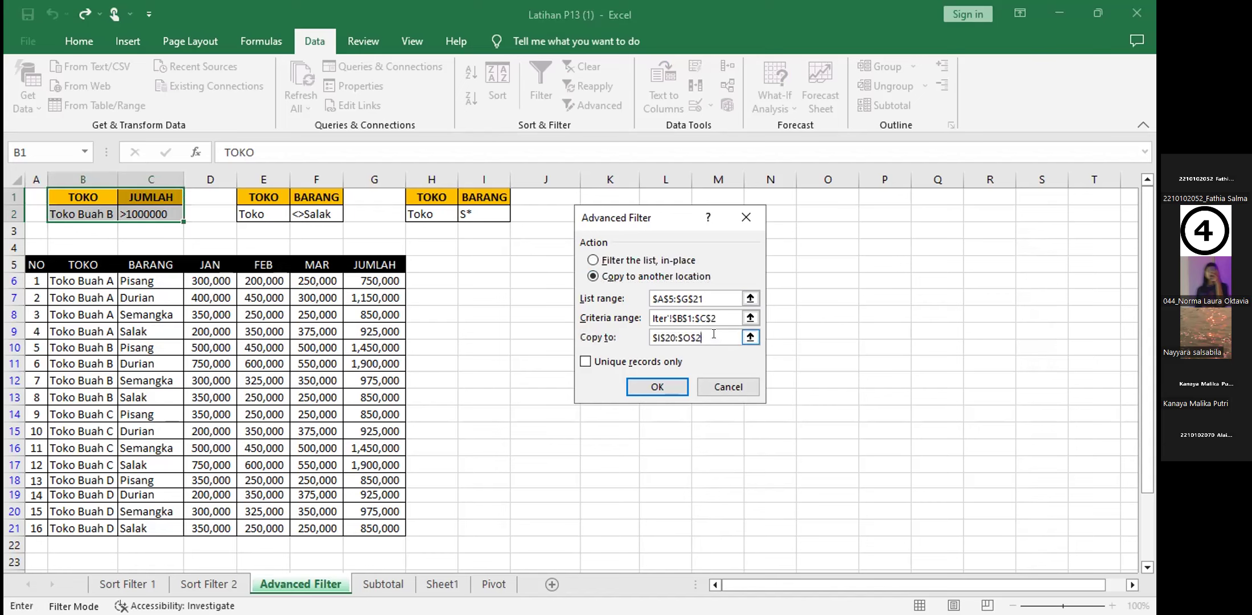
key("BackSpace")
key("BackSpace")
key("BackSpace")
key("BackSpace")
key("BackSpace")
key("BackSpace")
key("BackSpace")
key("BackSpace")
key("BackSpace")
key("BackSpace")
left_click_drag(677, 218, 304, 243)
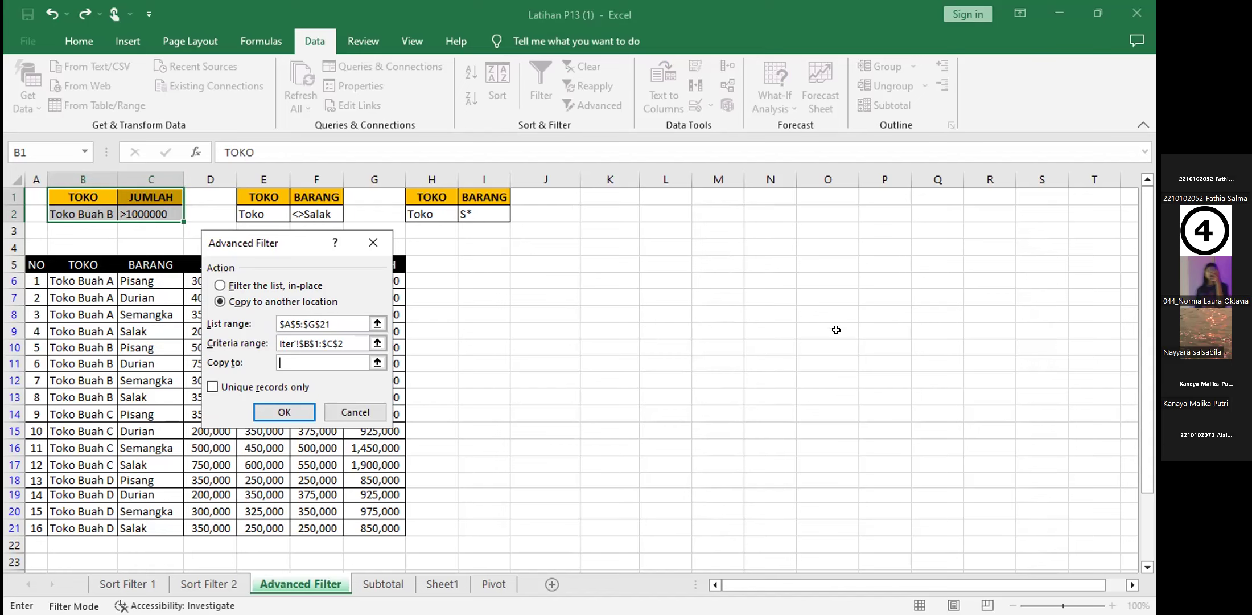
left_click_drag(484, 264, 836, 329)
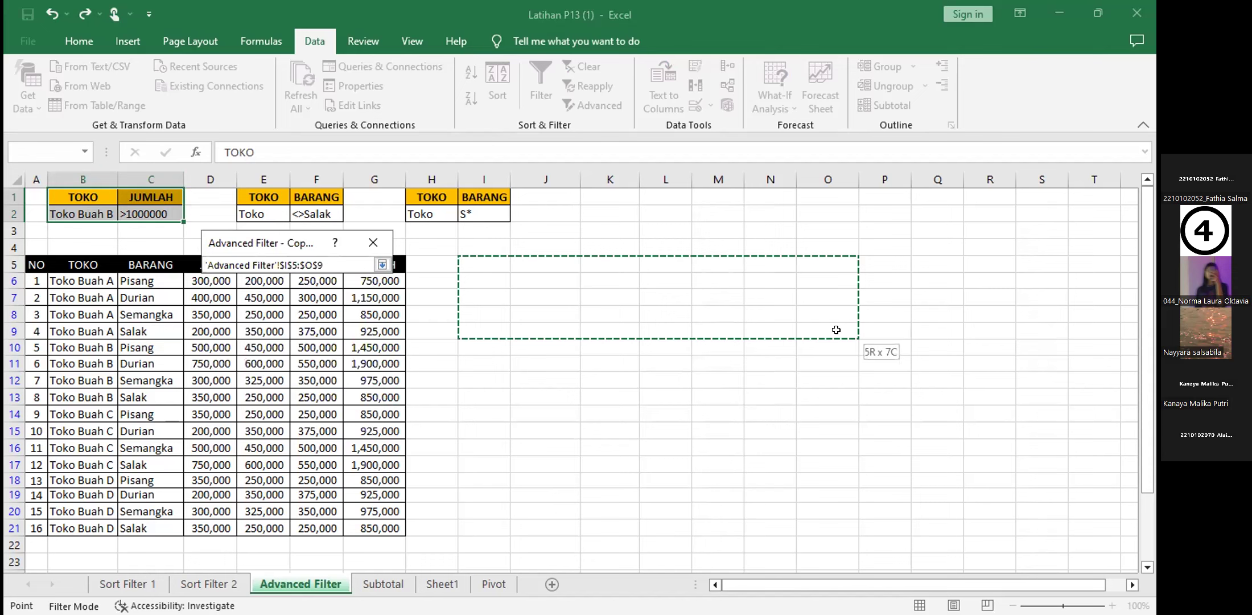
key("Return")
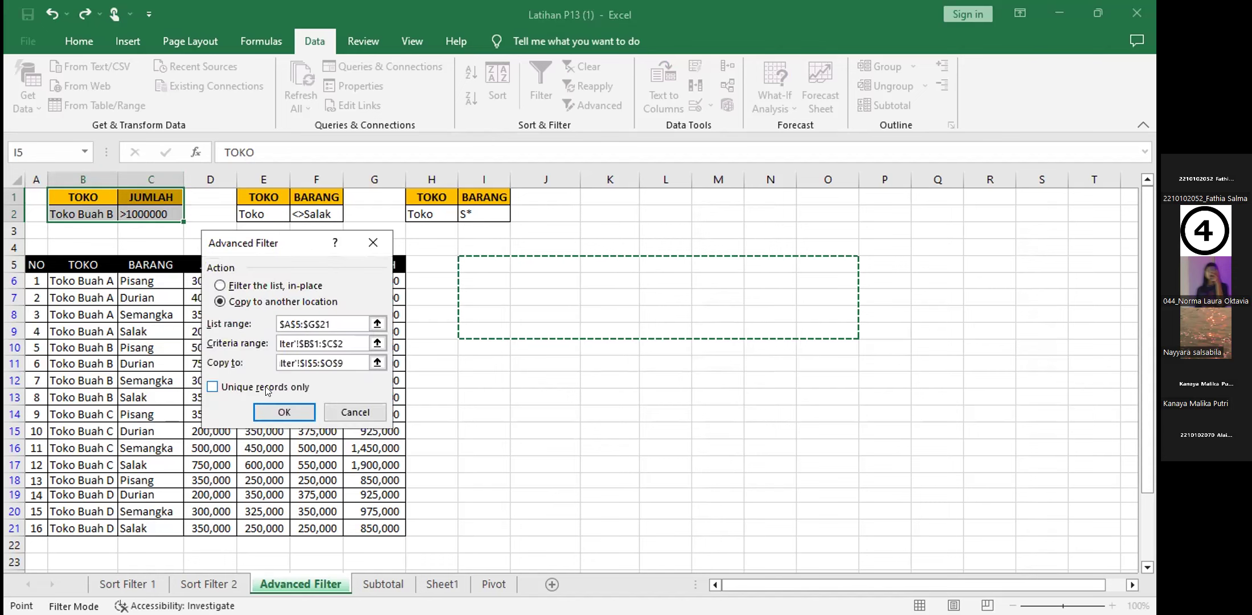
- Limit the advanced filter to unique records only, run it and deselect the criteria cells
left_click(268, 391)
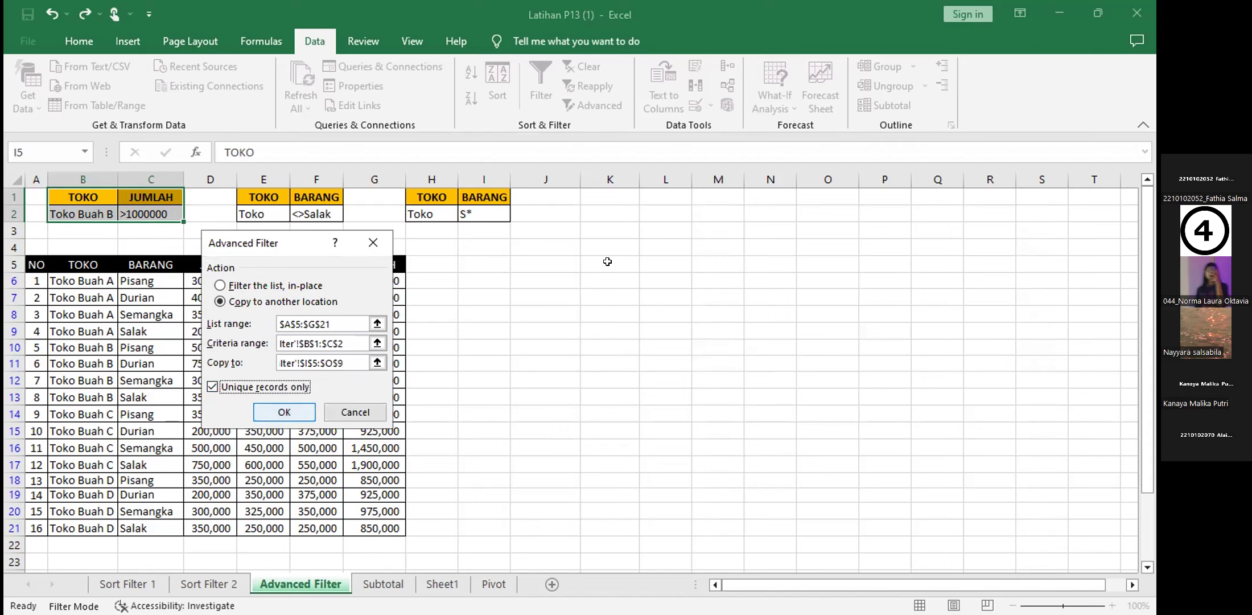
key("Return")
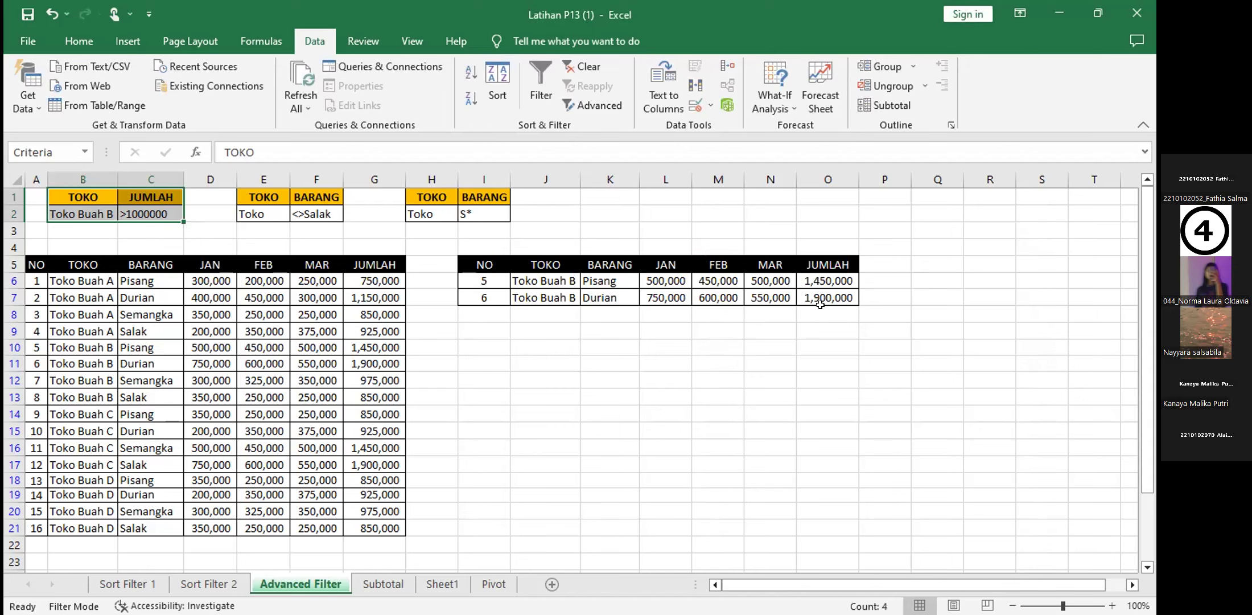
left_click(512, 346)
left_click(487, 329)
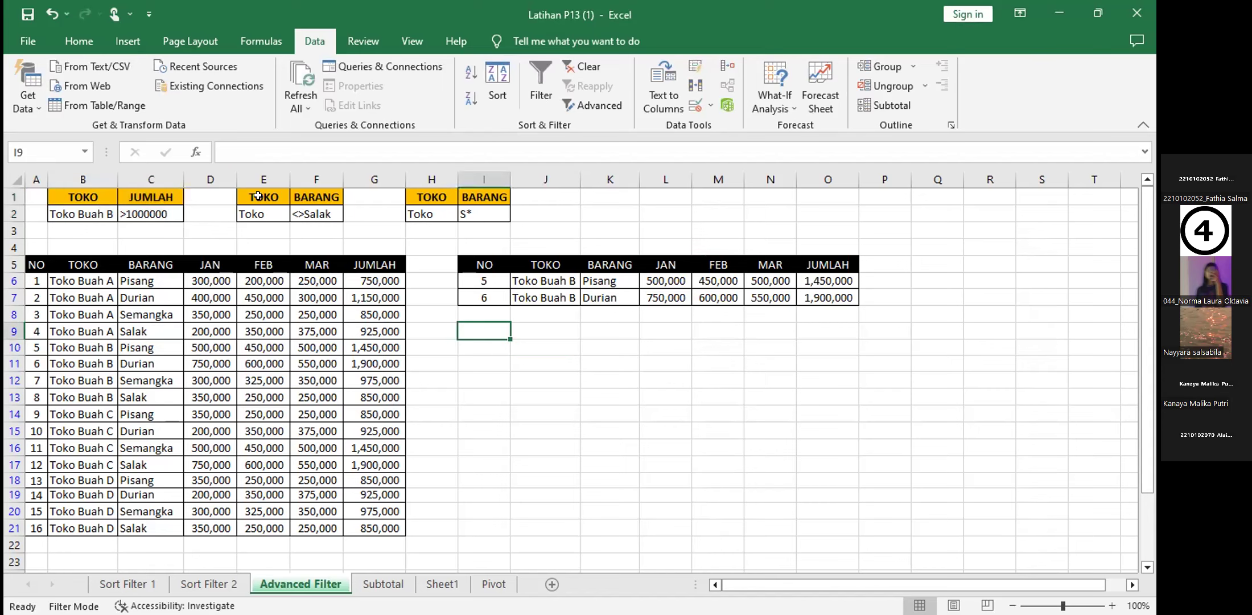
- Start another advanced filter on the store table and set its criteria range to E1:F2
left_click_drag(258, 196, 319, 212)
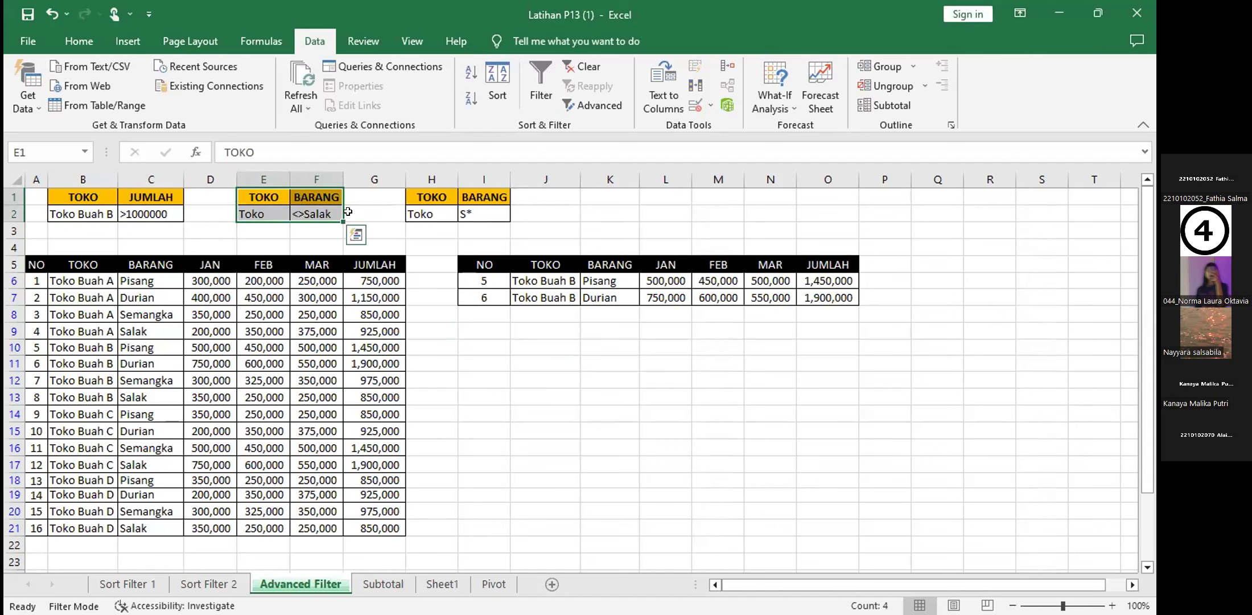
left_click(611, 109)
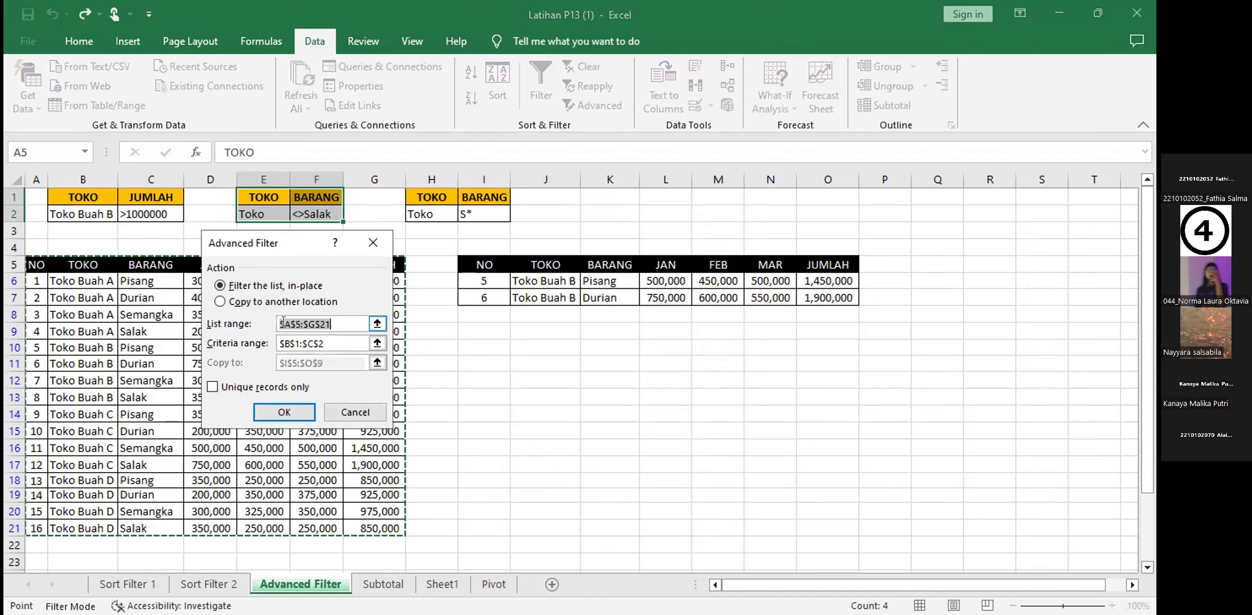
left_click(336, 337)
left_click(334, 337)
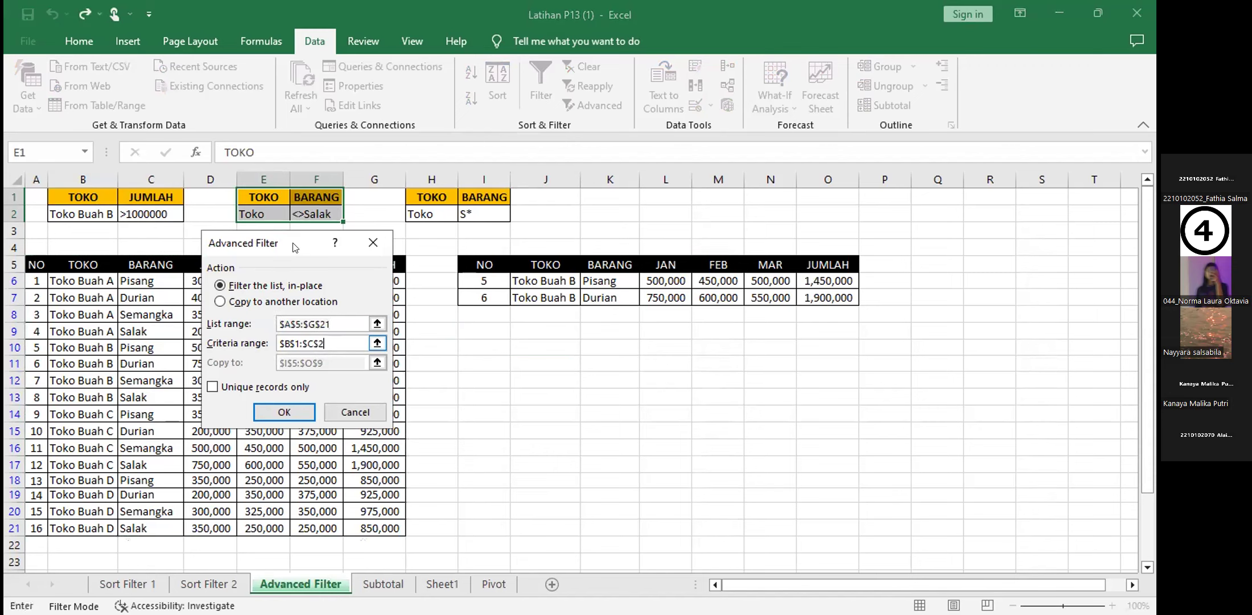
left_click_drag(294, 247, 170, 270)
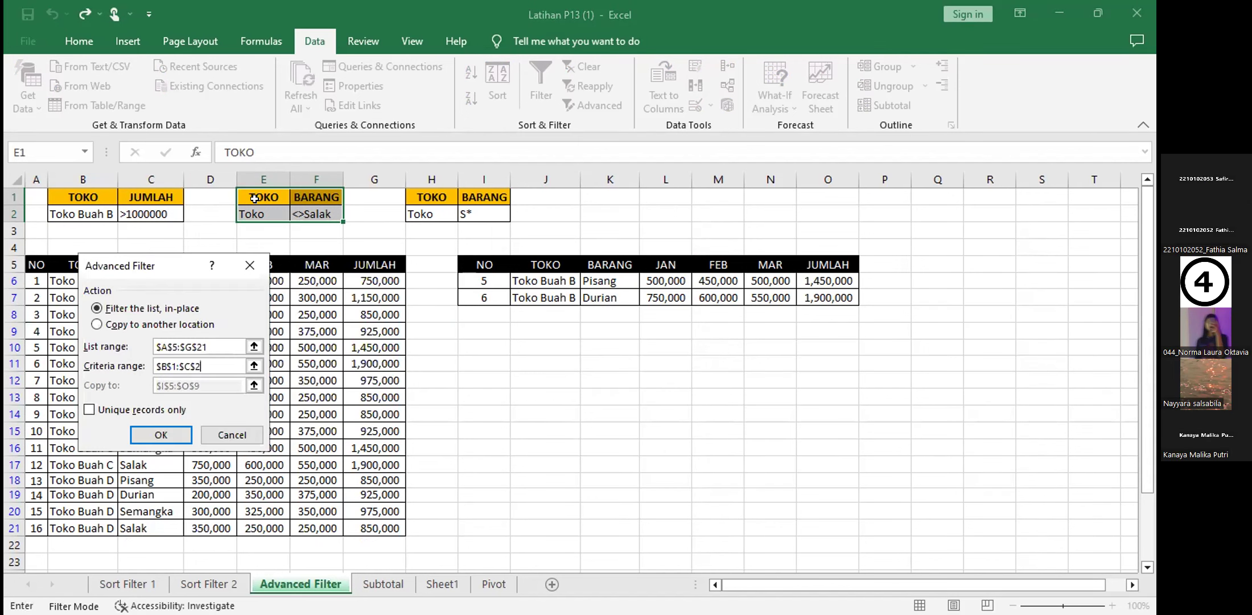
key("BackSpace")
key("BackSpace")
key("BackSpace")
key("BackSpace")
key("BackSpace")
key("BackSpace")
key("BackSpace")
key("BackSpace")
key("BackSpace")
left_click_drag(290, 196, 316, 214)
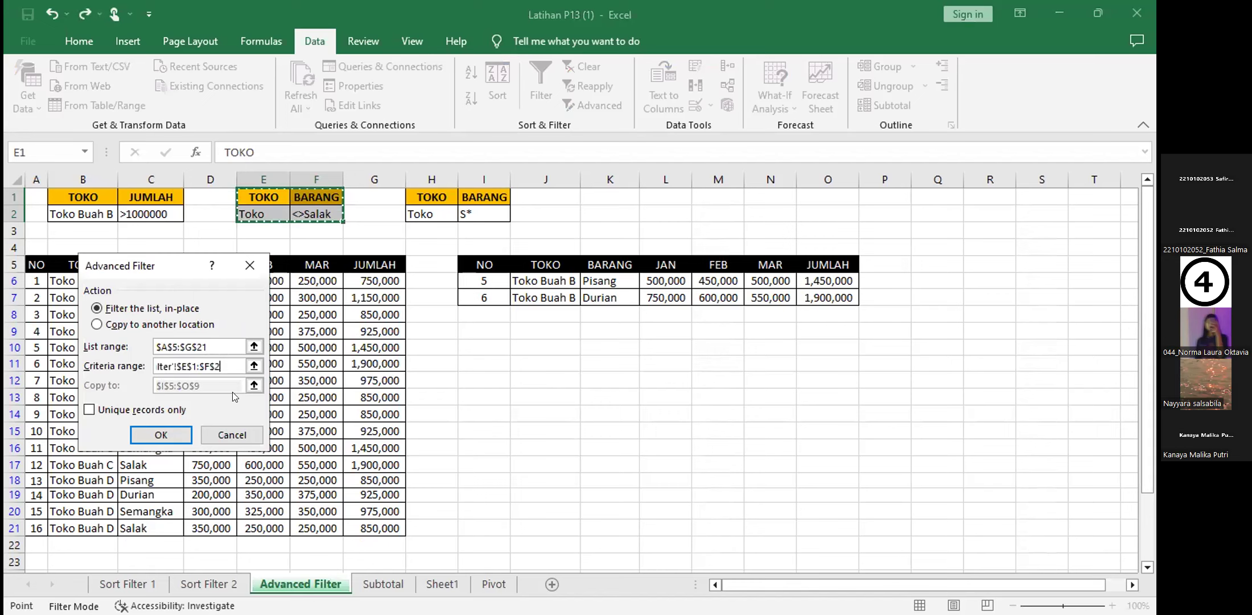
- Run the advanced filter on A5:G21 with criteria E1:F2, copying unique records only to I9:O14 and accepting overflow below the destination
left_click(158, 324)
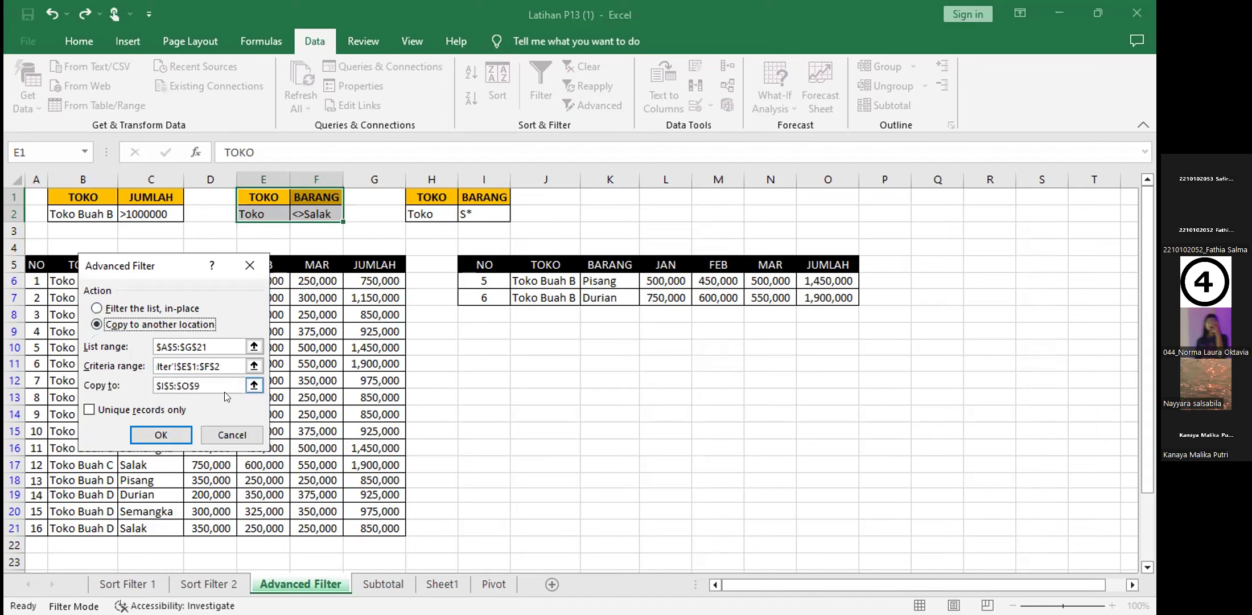
left_click(224, 391)
key("BackSpace")
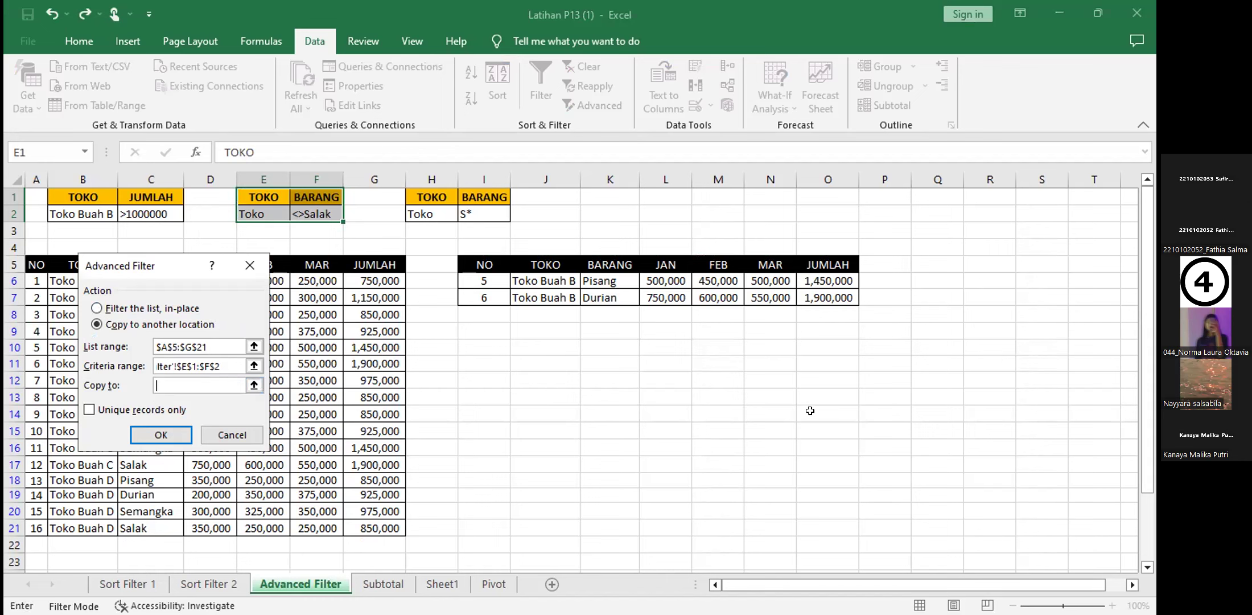
left_click_drag(484, 330, 810, 411)
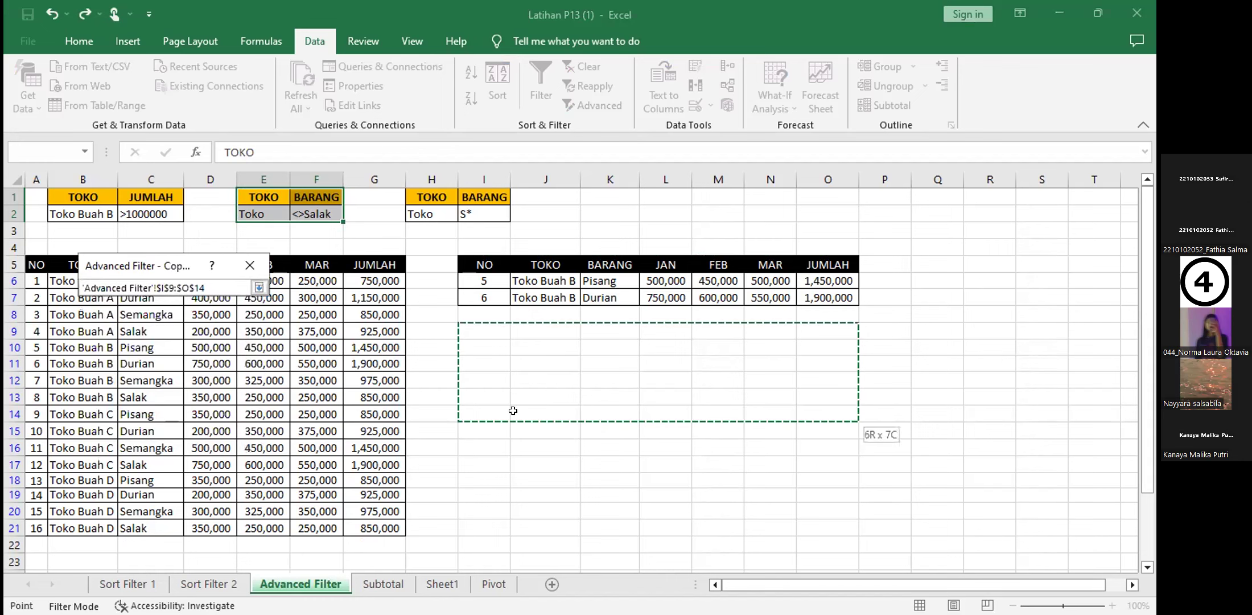
key("Return")
left_click(130, 410)
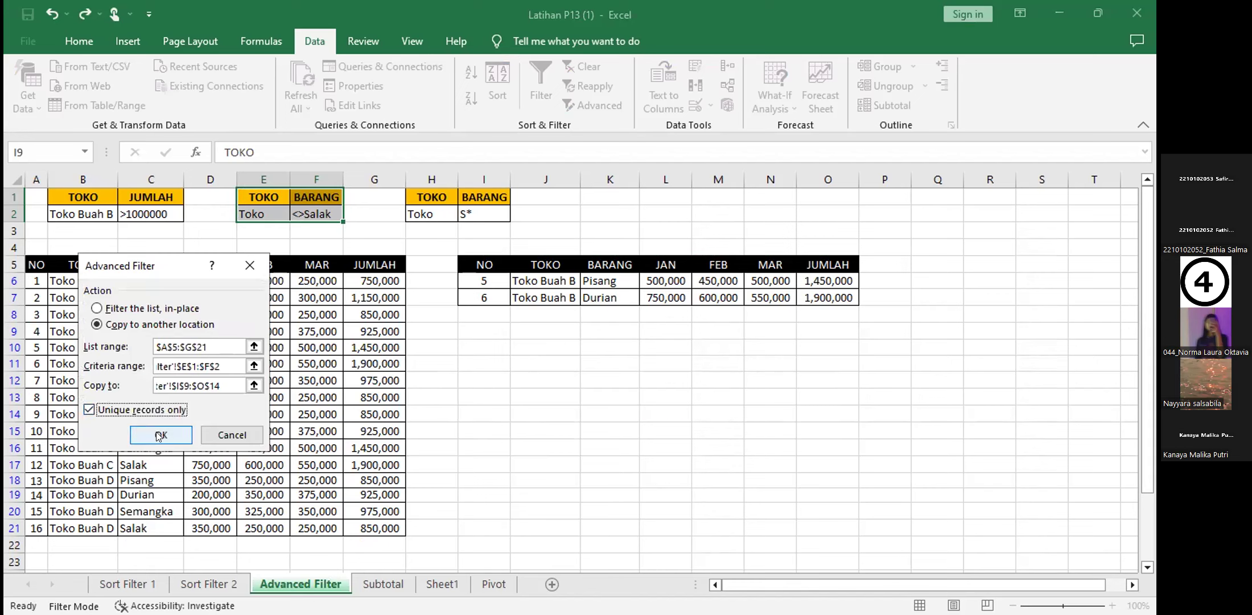
left_click(159, 436)
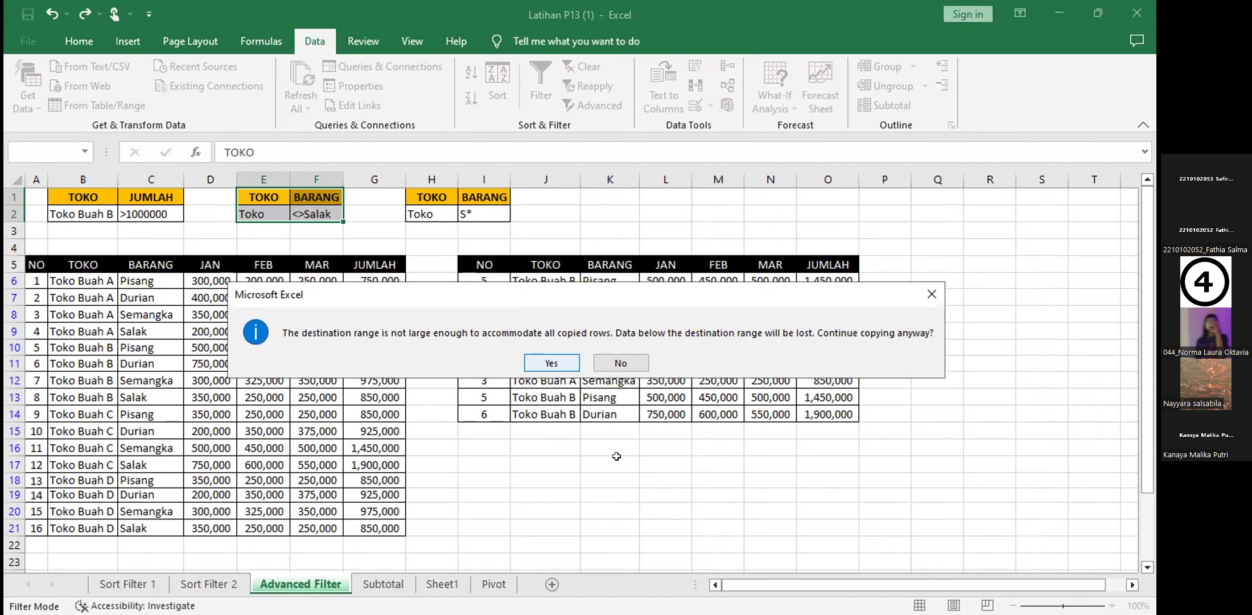
key("Return")
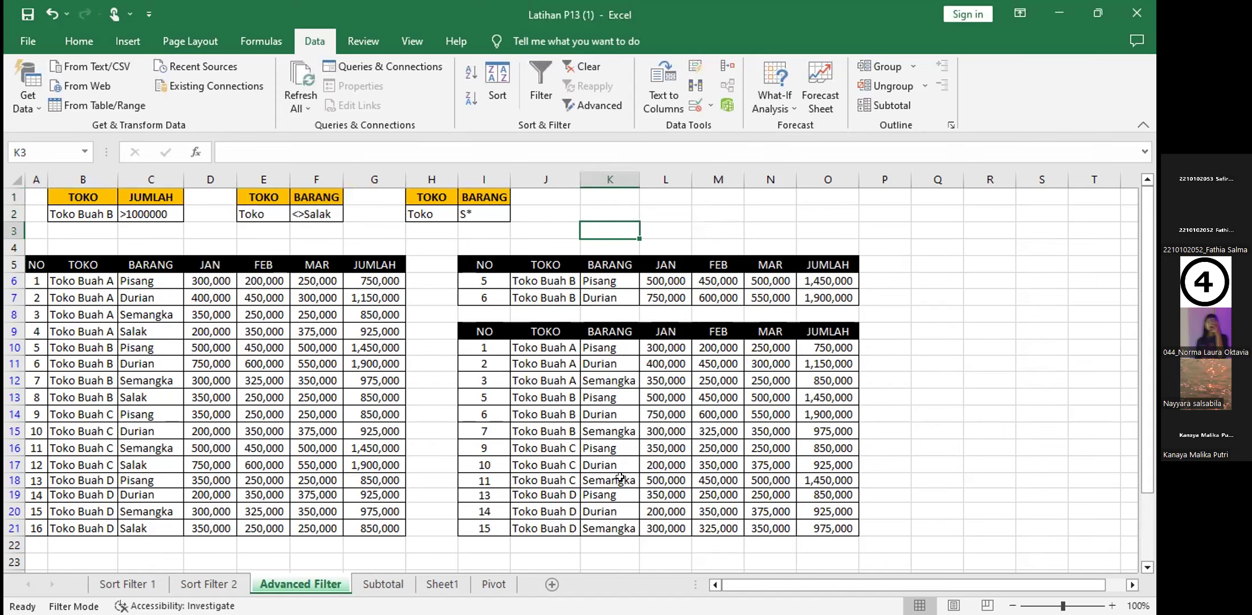
- Start another advanced filter with H1:I2 as the criteria range and choose copying the results to another location
scroll(642, 451, "right", 3)
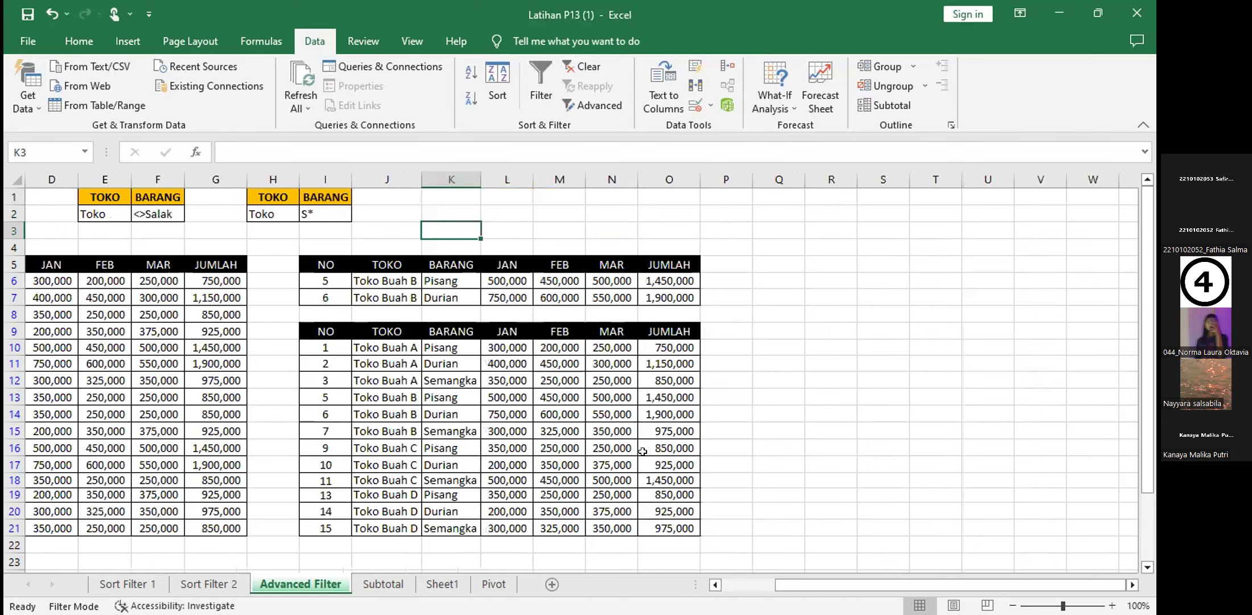
scroll(643, 451, "right", 1)
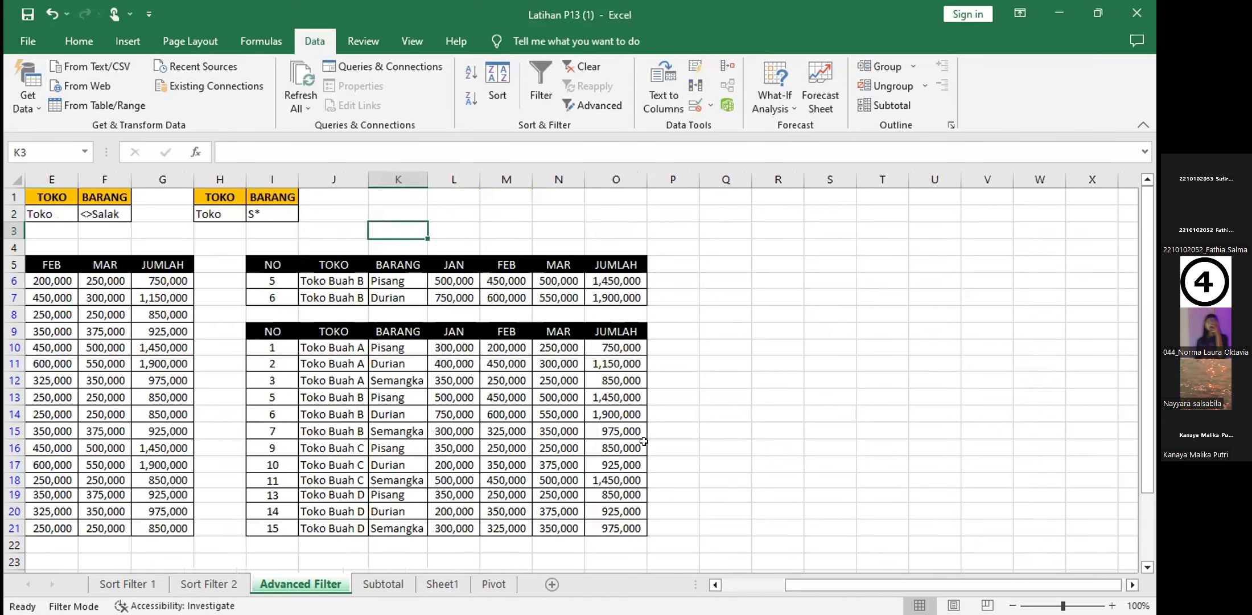
left_click(716, 261)
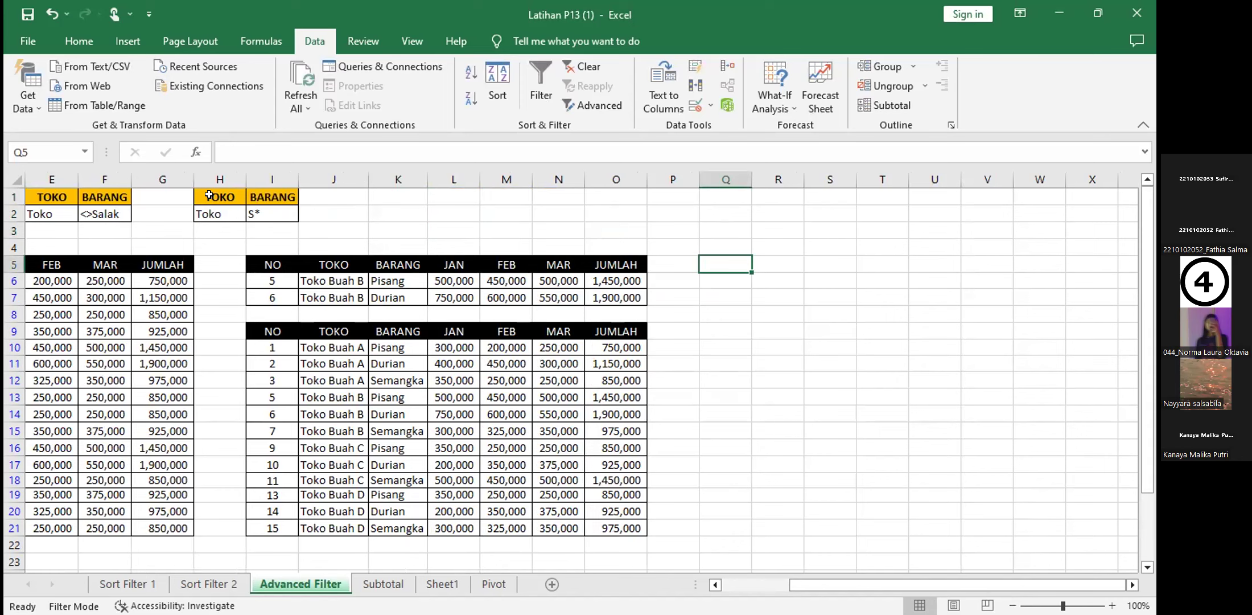
left_click_drag(233, 199, 250, 208)
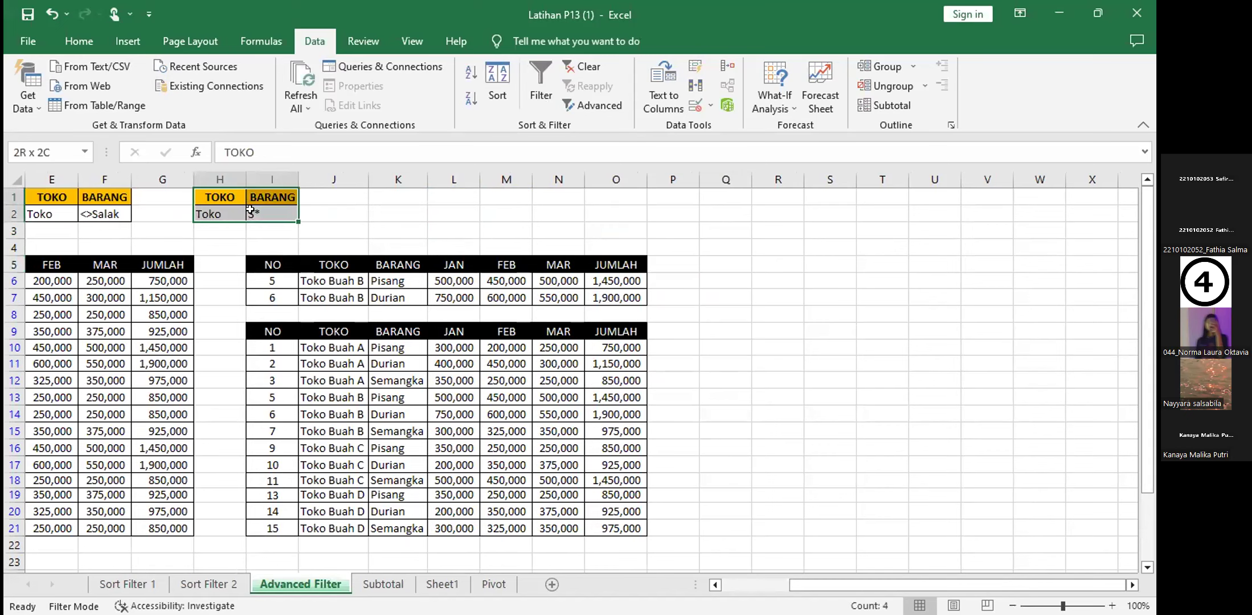
left_click(591, 107)
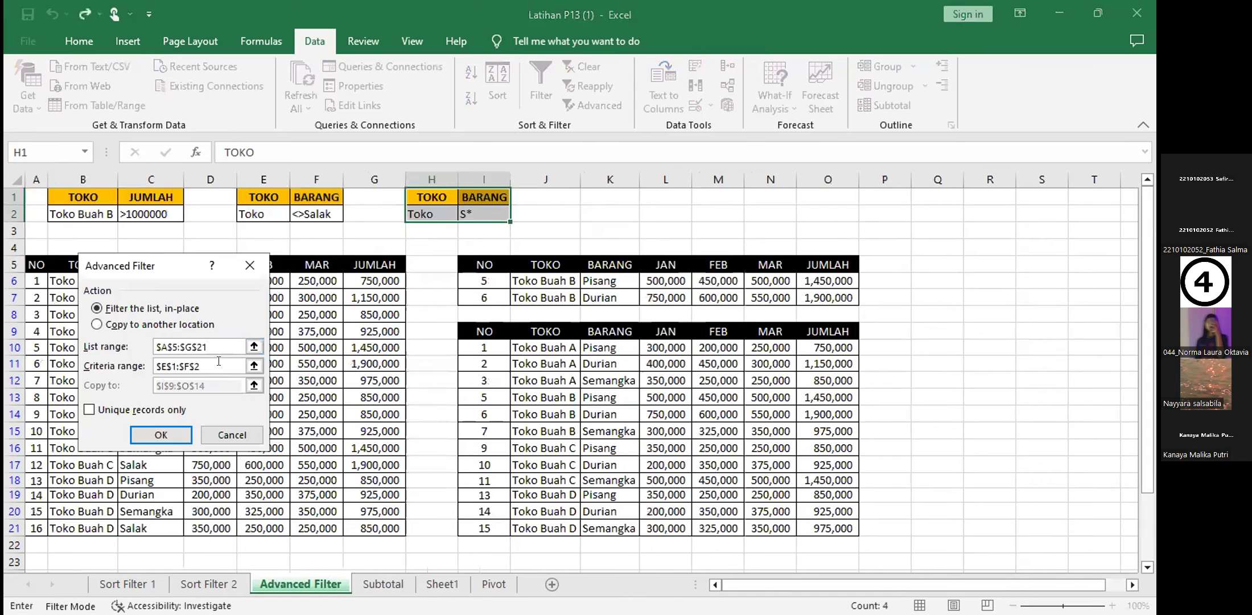
left_click(218, 362)
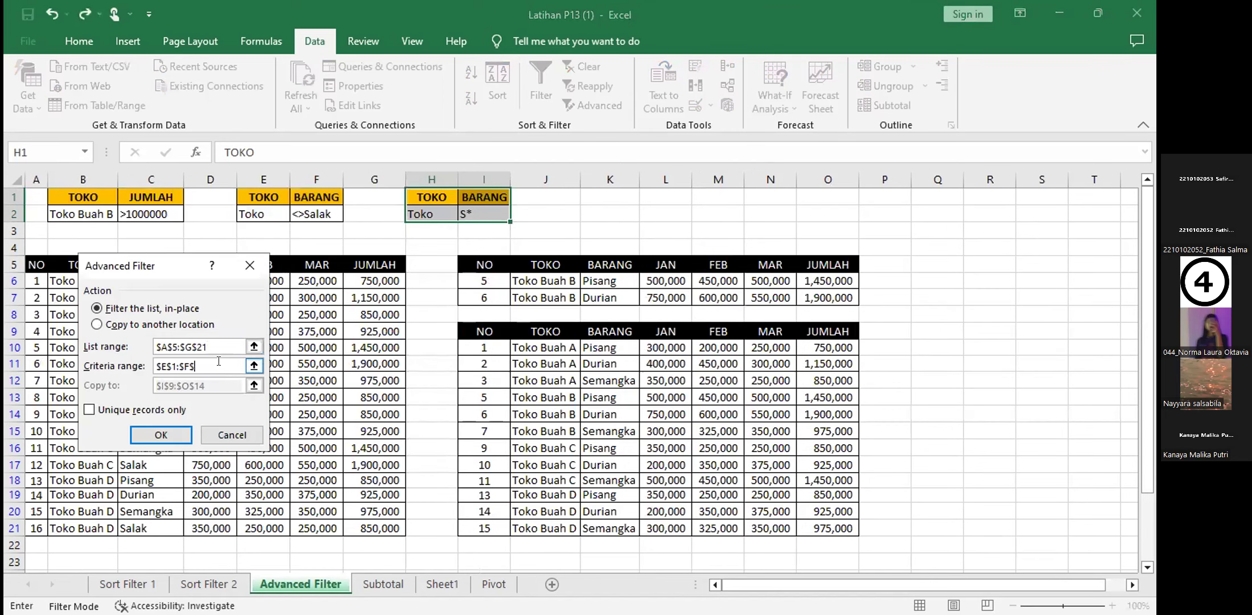
key("BackSpace")
key("BackSpace")
key("BackSpace")
key("BackSpace")
key("BackSpace")
key("BackSpace")
key("BackSpace")
key("BackSpace")
key("BackSpace")
left_click(154, 326)
- Replace the filter's copy destination with the empty range Q5:W8
left_click(135, 386)
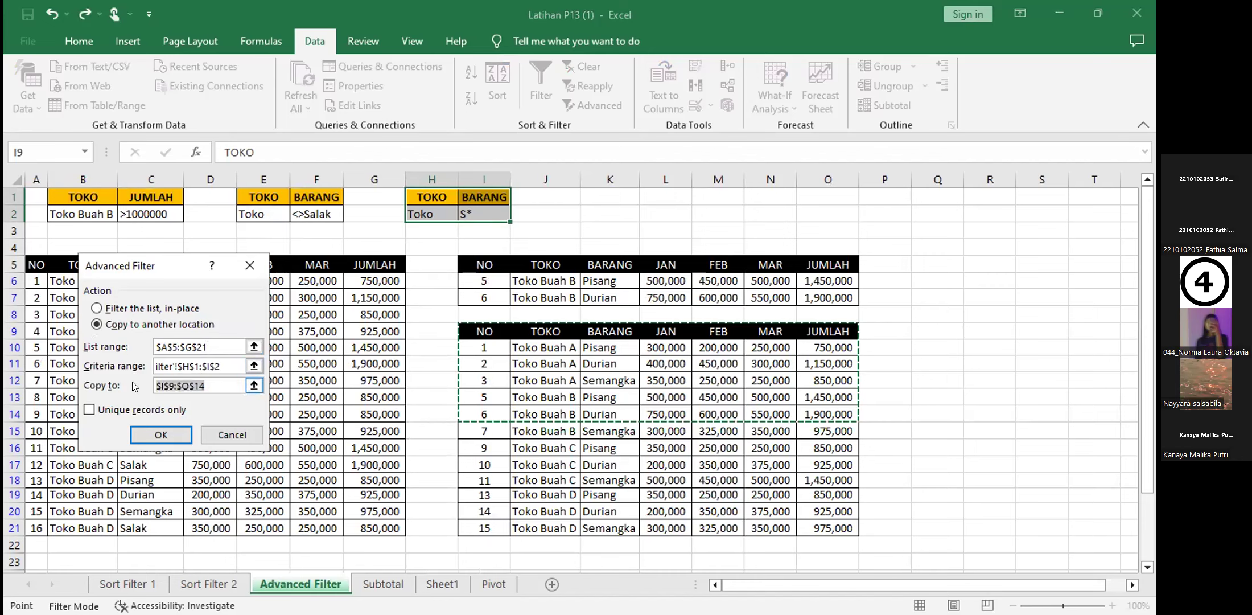
key("BackSpace")
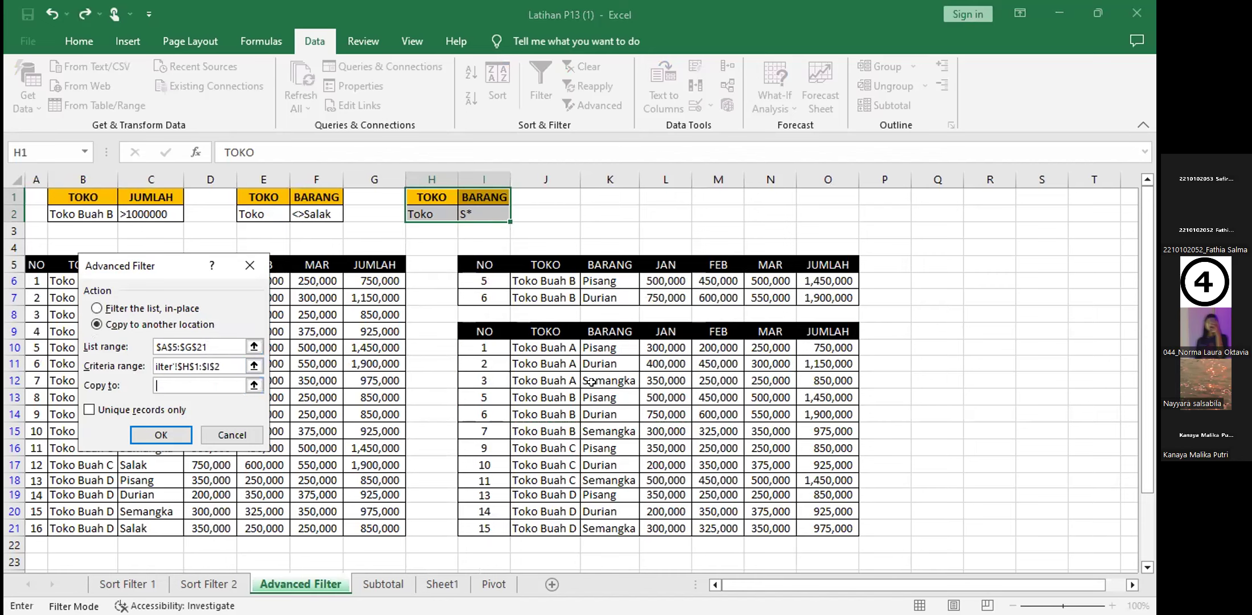
scroll(729, 266, "right", 3)
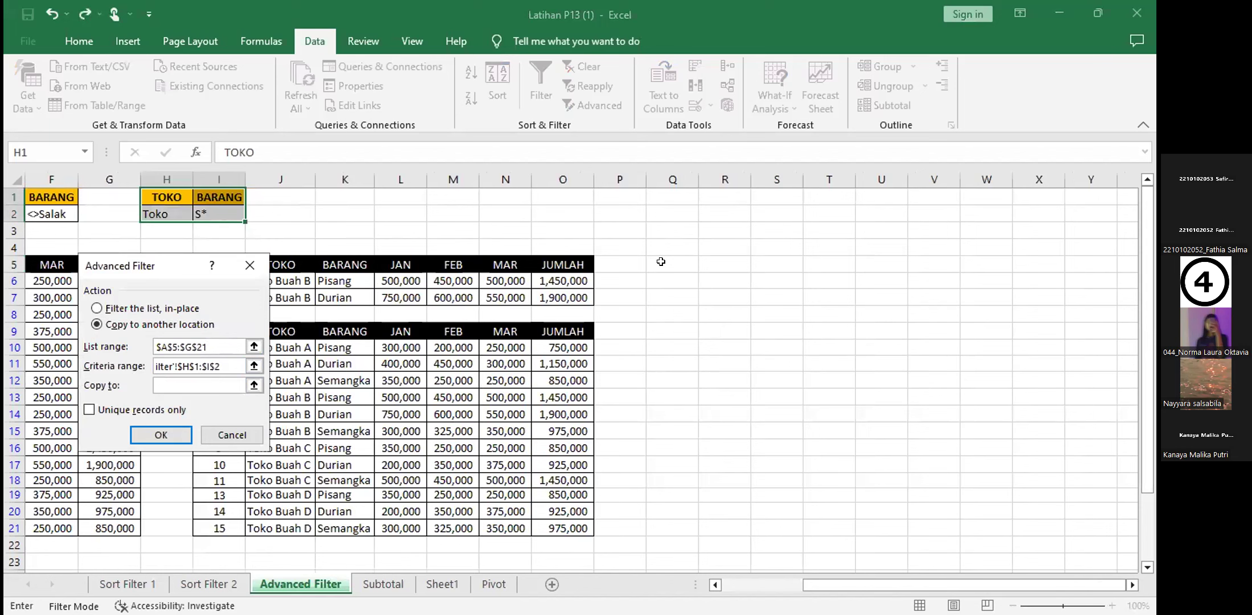
left_click_drag(662, 262, 986, 314)
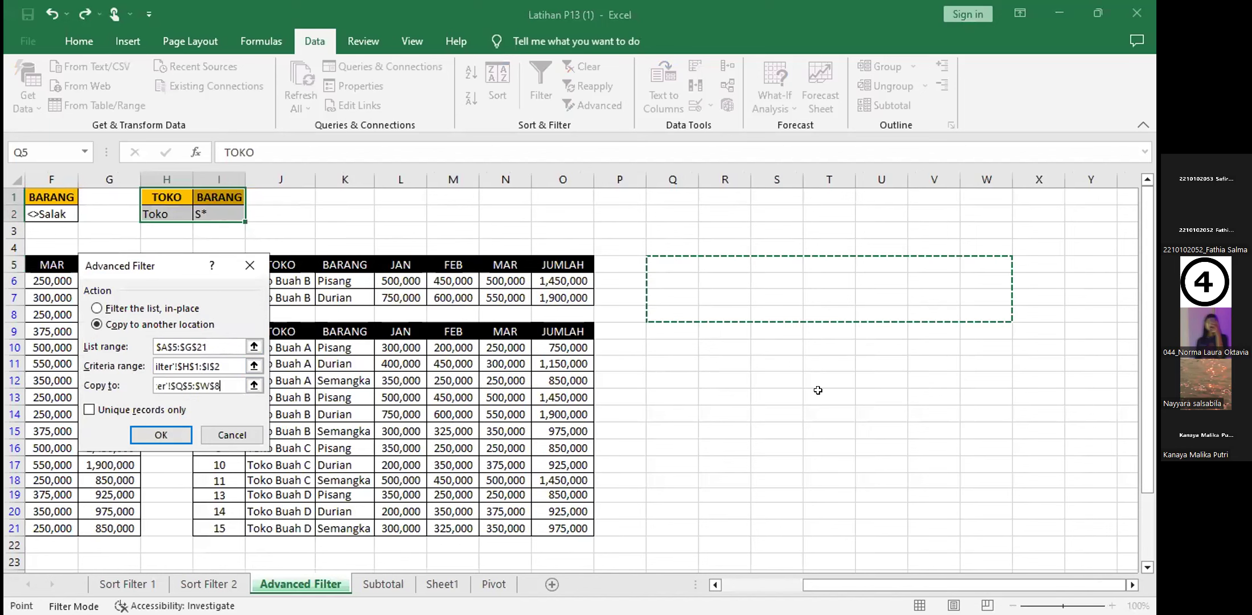
scroll(263, 387, "right", 3)
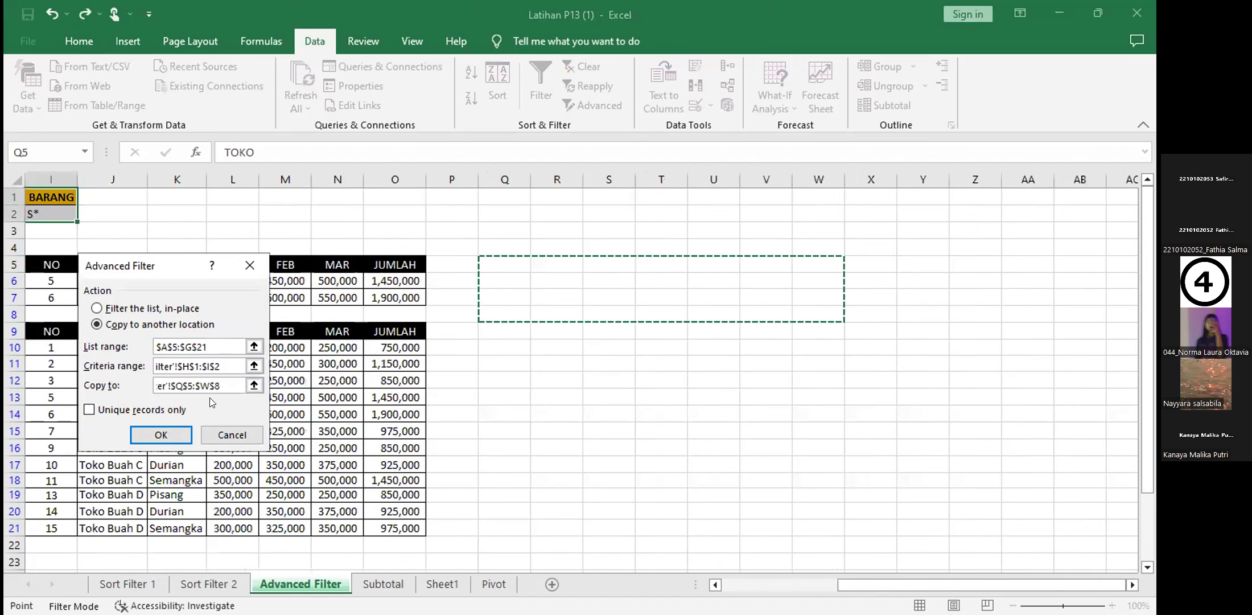
- Clear the copy destination and select Q5:Y8 as the wider output range
key("BackSpace")
key("BackSpace")
key("BackSpace")
key("BackSpace")
key("BackSpace")
key("BackSpace")
key("BackSpace")
key("BackSpace")
key("BackSpace")
key("BackSpace")
key("BackSpace")
key("BackSpace")
key("BackSpace")
key("BackSpace")
key("BackSpace")
key("BackSpace")
key("BackSpace")
key("BackSpace")
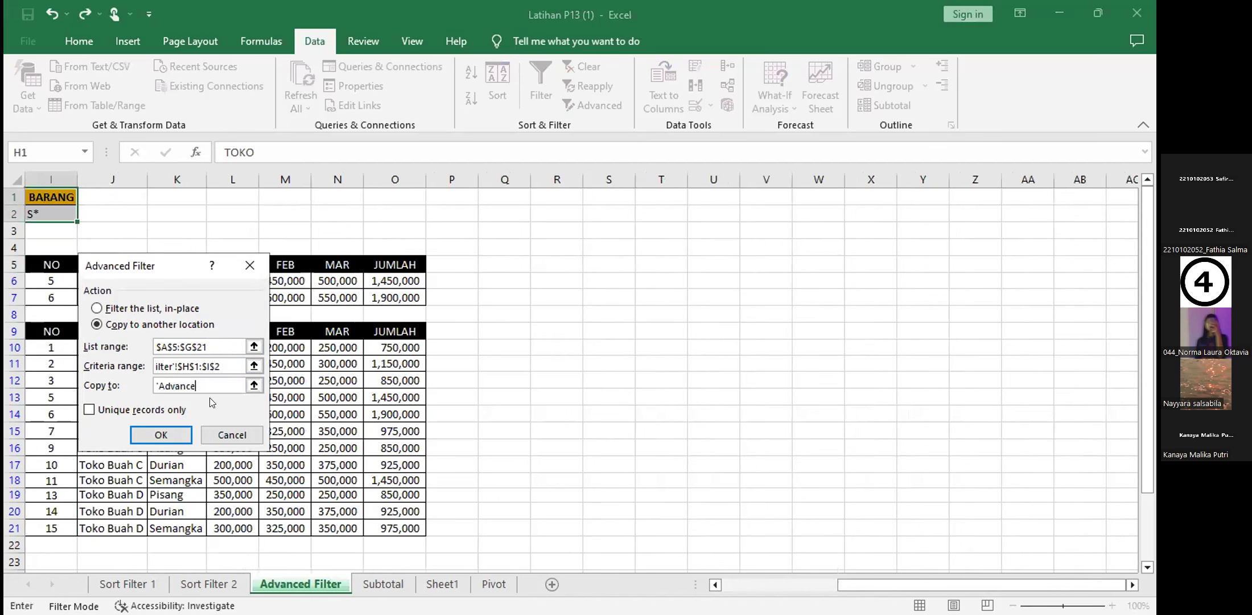
key("BackSpace")
key("BackSpace")
key("BackSpace")
key("BackSpace")
key("BackSpace")
key("BackSpace")
key("BackSpace")
key("BackSpace")
left_click(507, 260)
left_click_drag(507, 260, 899, 315)
- Try to run the advanced filter with unique records only into Q5:Y8
left_click(126, 409)
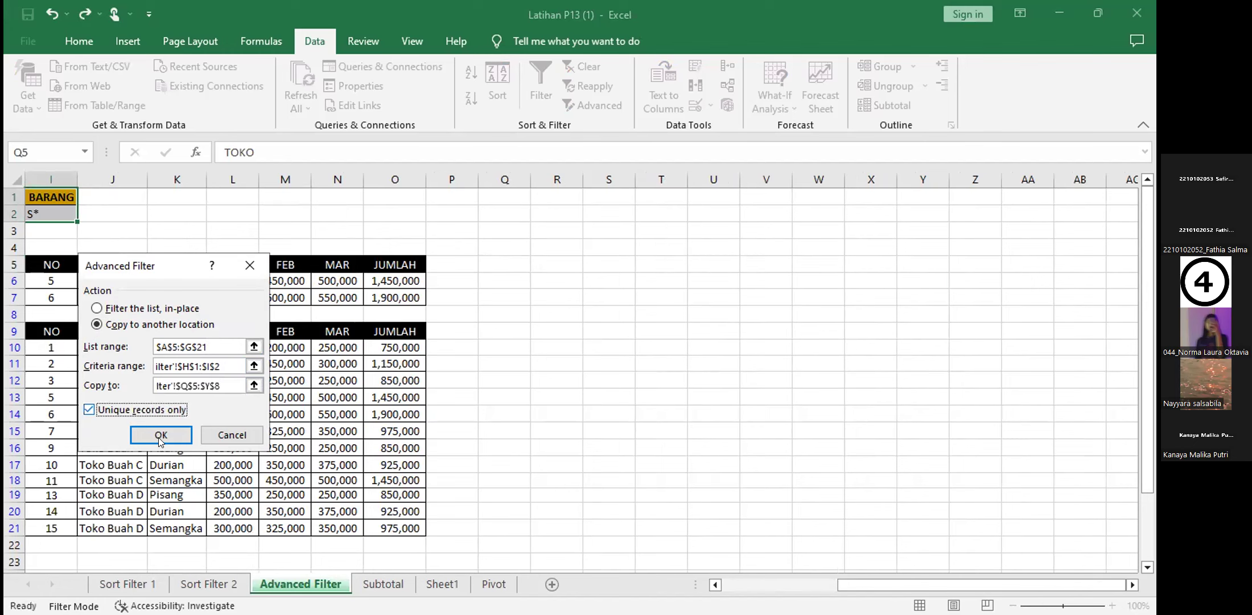
left_click(160, 435)
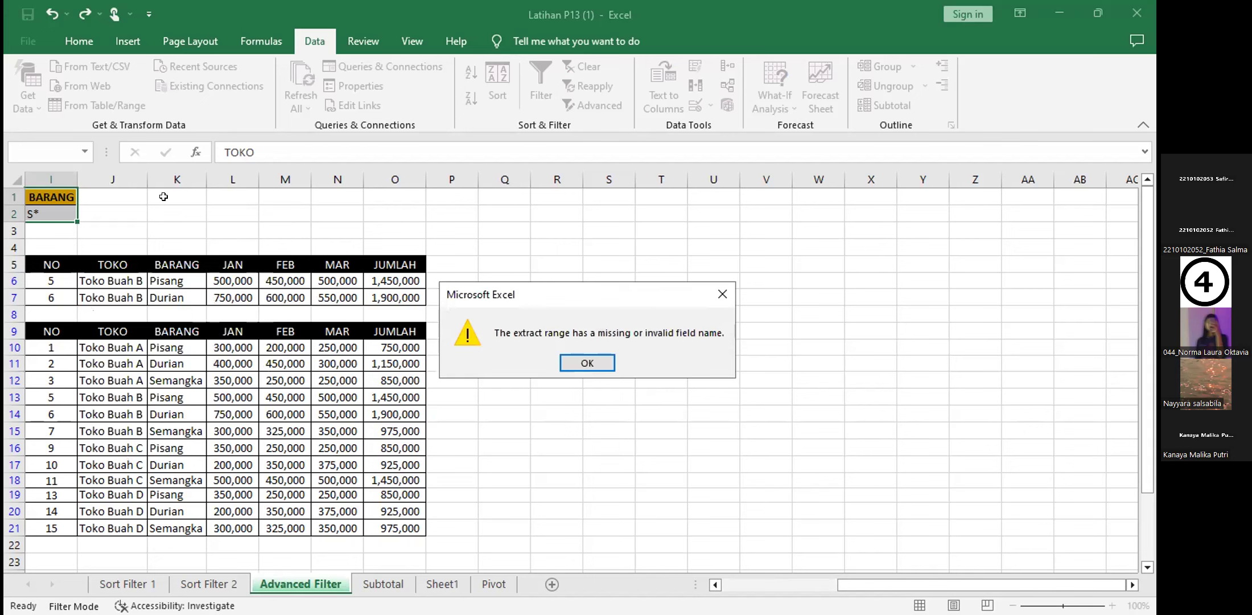
key("Return")
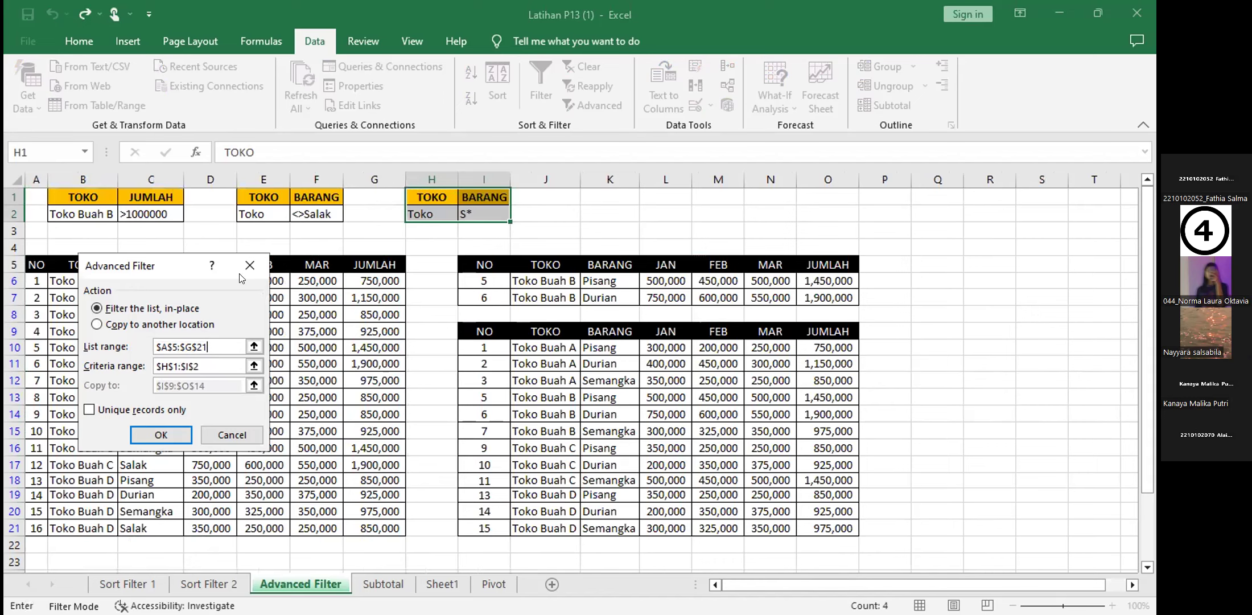
- Clear the criteria range in the advanced filter and reselect the TOKO and BARANG cells H1:I2
left_click(211, 361)
key("BackSpace")
key("BackSpace")
key("BackSpace")
key("BackSpace")
key("BackSpace")
key("BackSpace")
key("BackSpace")
key("BackSpace")
key("BackSpace")
left_click_drag(429, 194, 469, 210)
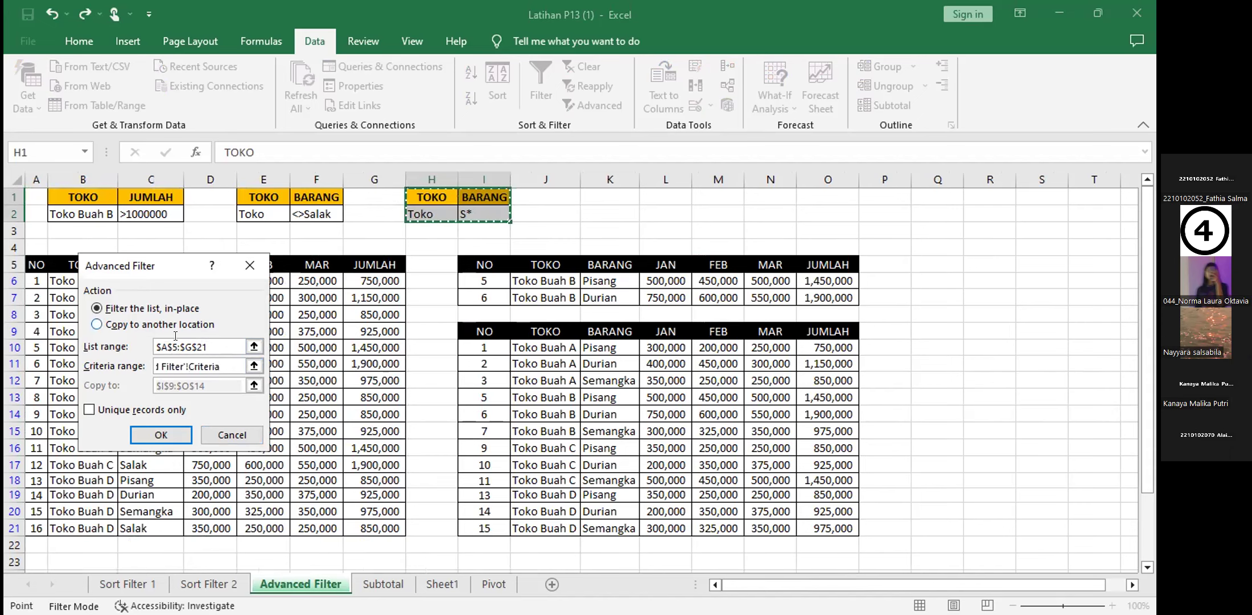
- Choose copying the filtered rows to another location and clear the existing destination range
left_click(130, 323)
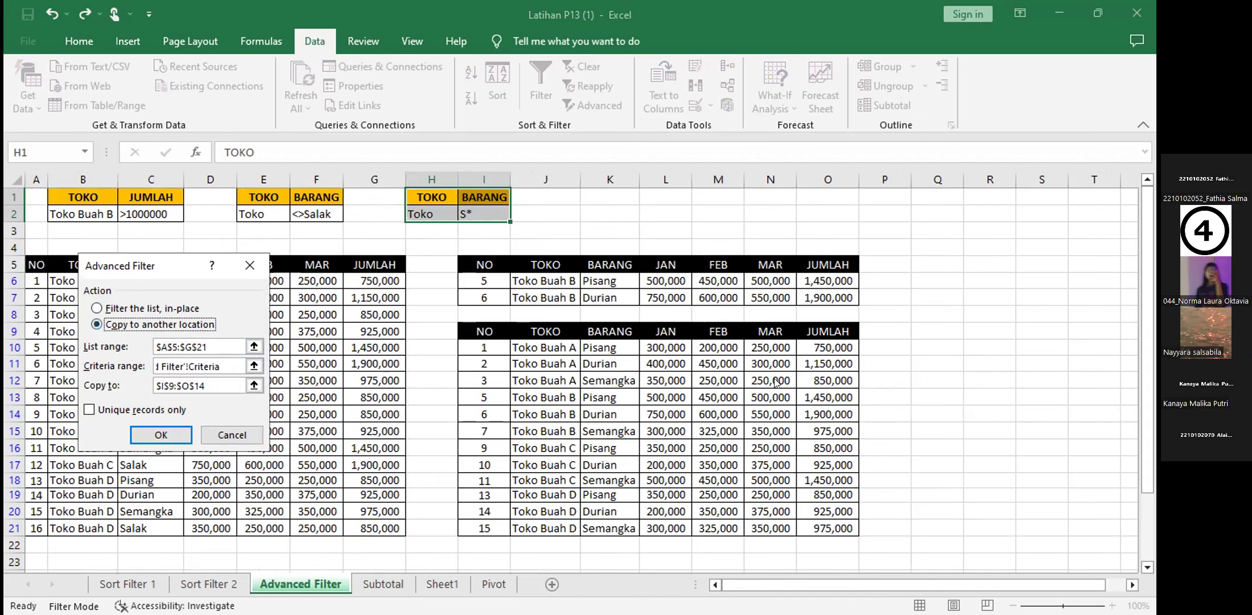
double_click(229, 384)
key("BackSpace")
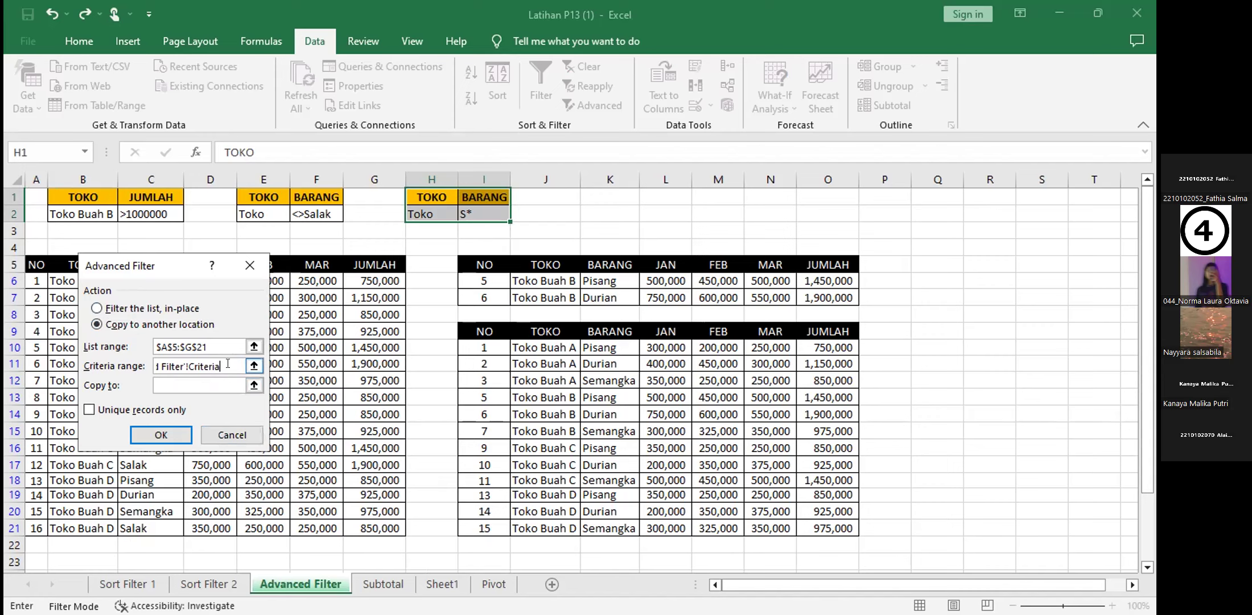
- Replace the named criteria reference with the range $H$1:$I$2
key("BackSpace")
key("BackSpace")
key("BackSpace")
key("BackSpace")
key("BackSpace")
key("BackSpace")
key("BackSpace")
key("BackSpace")
key("BackSpace")
key("BackSpace")
key("BackSpace")
key("BackSpace")
key("BackSpace")
key("BackSpace")
key("BackSpace")
key("BackSpace")
key("BackSpace")
key("BackSpace")
key("BackSpace")
key("BackSpace")
key("BackSpace")
key("BackSpace")
key("BackSpace")
key("BackSpace")
key("BackSpace")
left_click(189, 362)
left_click(219, 363)
key("BackSpace")
key("BackSpace")
key("BackSpace")
key("BackSpace")
key("BackSpace")
key("BackSpace")
key("BackSpace")
key("BackSpace")
key("BackSpace")
key("BackSpace")
key("BackSpace")
key("BackSpace")
key("BackSpace")
key("BackSpace")
key("BackSpace")
key("BackSpace")
key("BackSpace")
key("BackSpace")
key("BackSpace")
key("BackSpace")
key("BackSpace")
key("BackSpace")
type("$H")
key("BackSpace")
type("1:$I$2")
- Set the filter's copy destination to Q5:Y9 beside the existing result tables
key("Tab")
key("Tab")
scroll(634, 346, "right", 3)
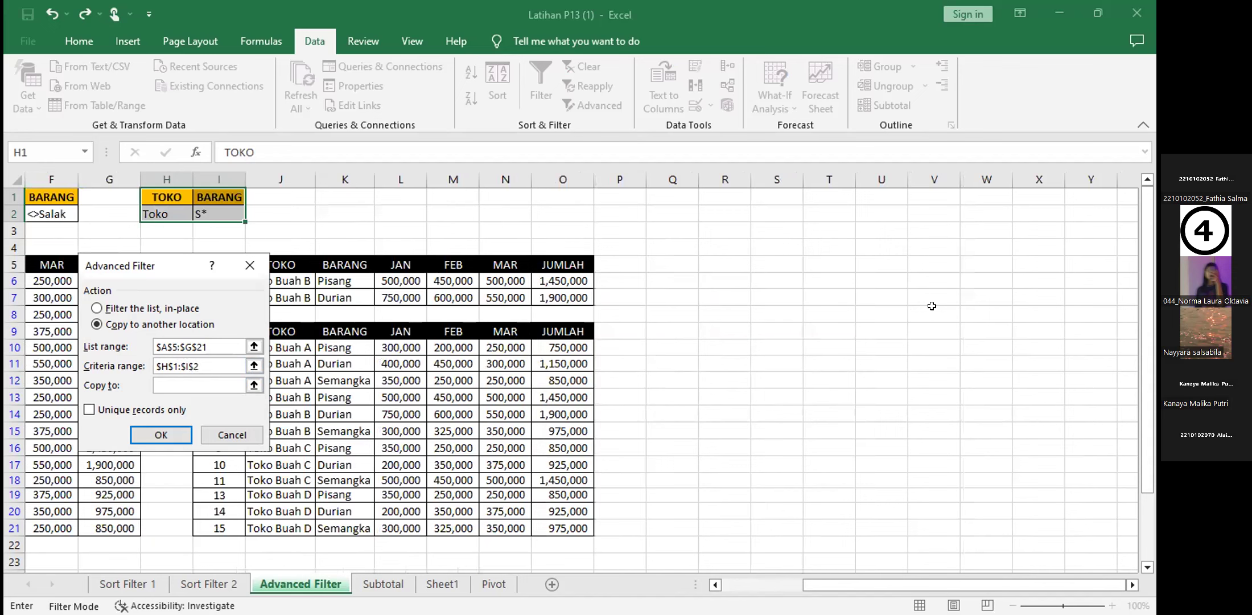
left_click_drag(655, 263, 925, 315)
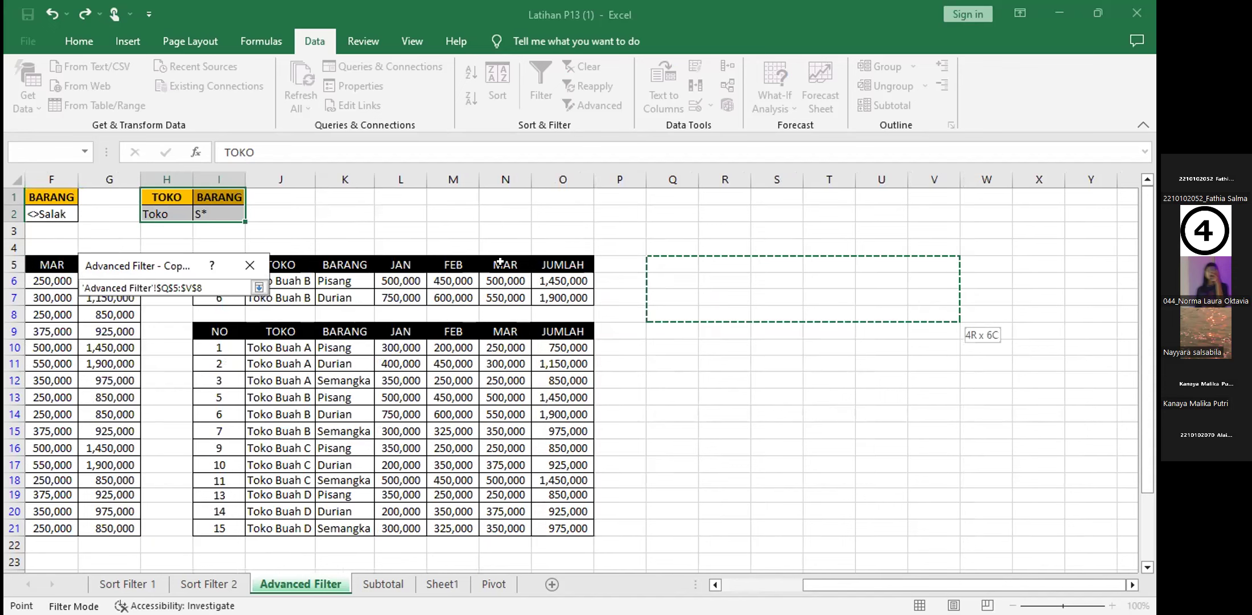
key("Return")
left_click(500, 261)
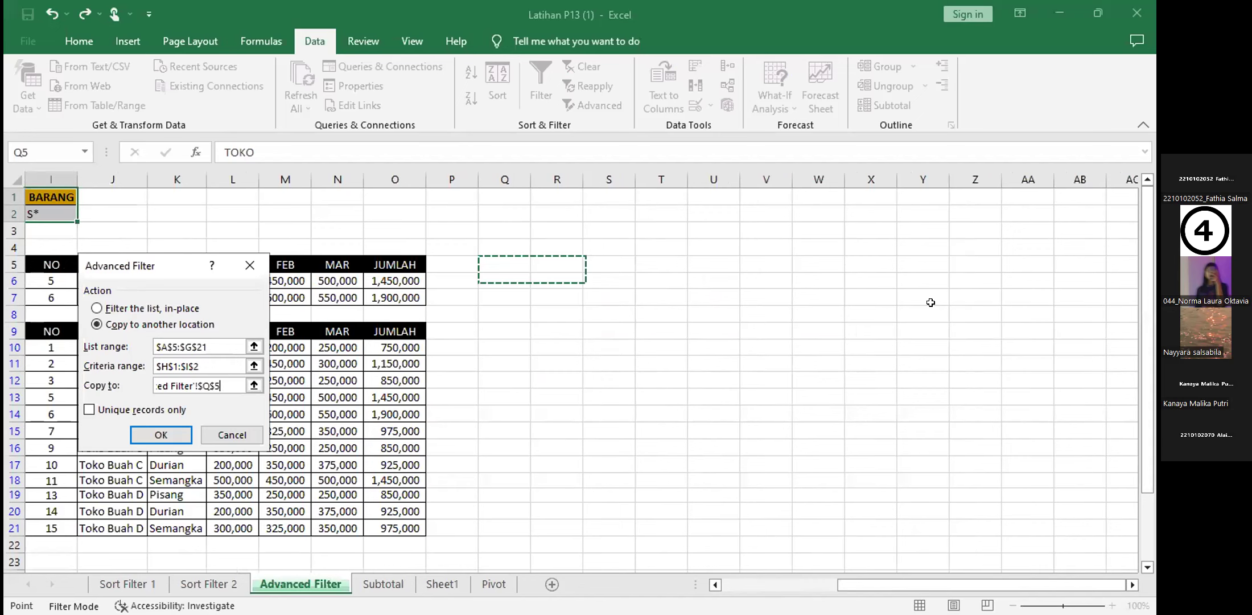
- Try to extract unique records only into Q5:Y9 using the criteria in H1:I2
left_click(130, 411)
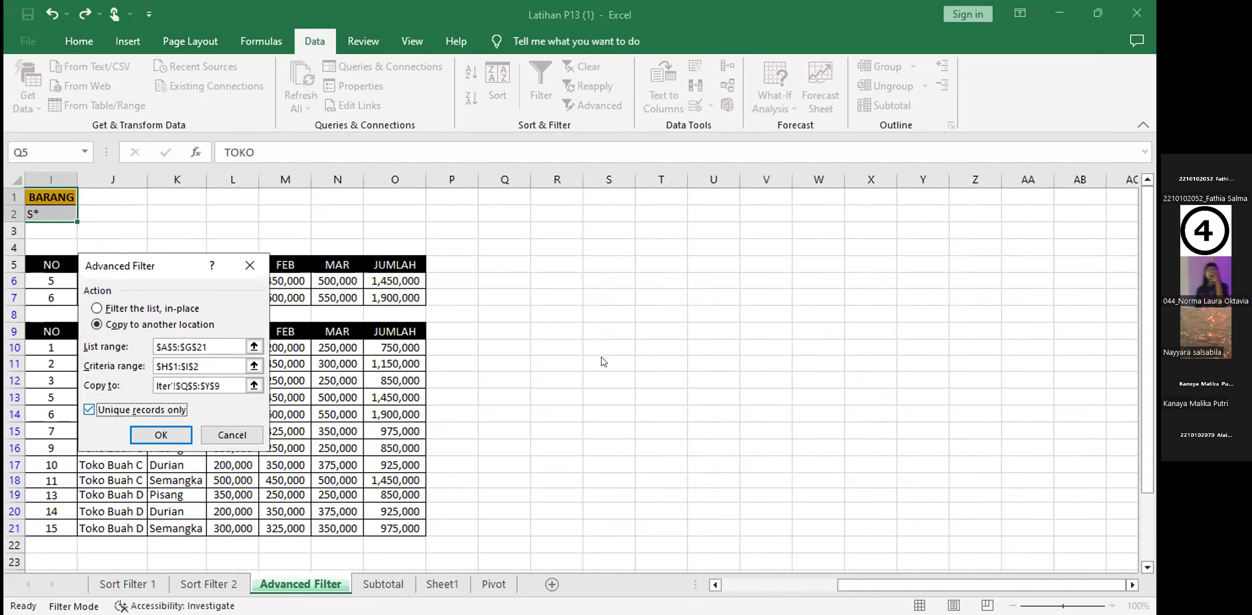
key("Return")
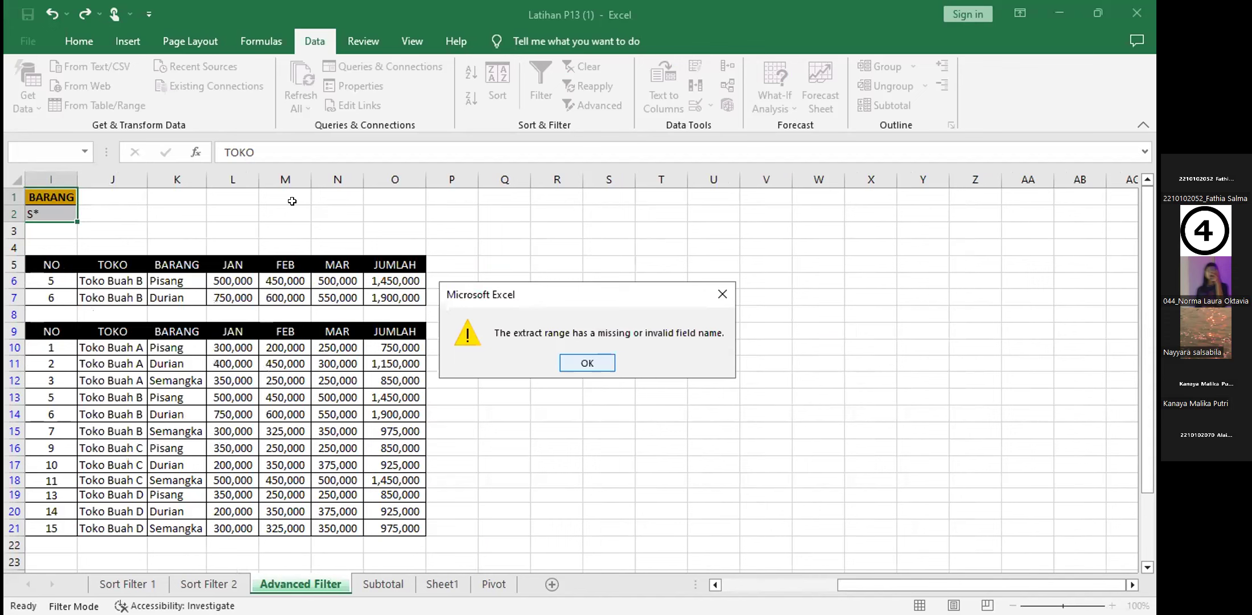
key("Return")
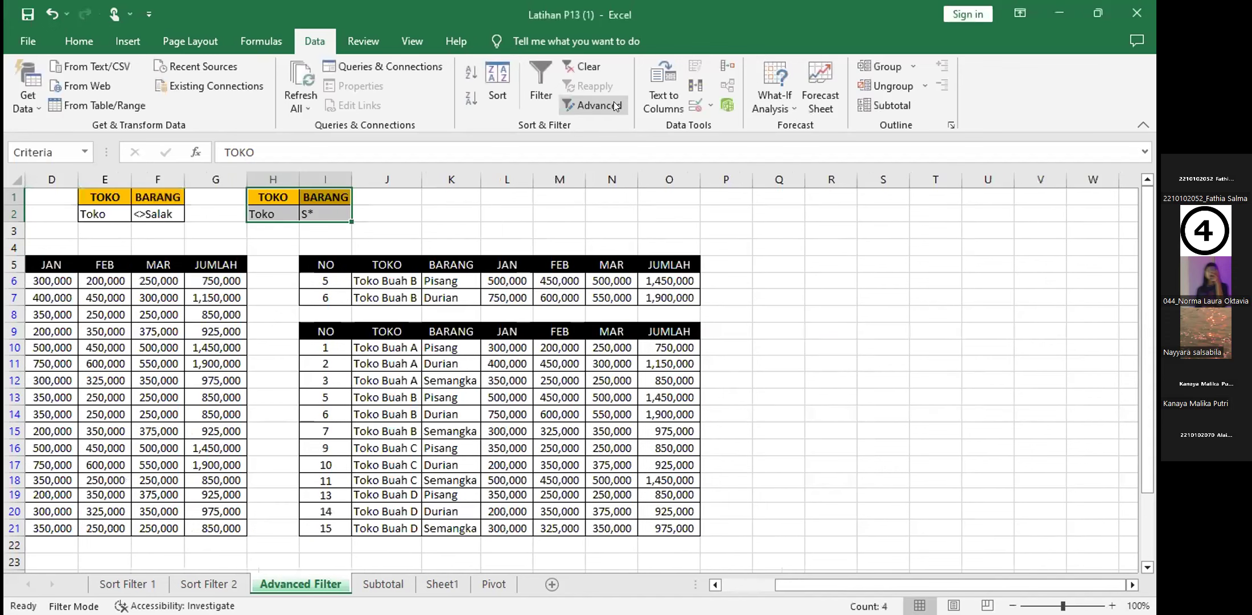
- Run the advanced filter on A5:G21 with criteria H1:I2, copying unique records only to I9:O14
left_click(204, 370)
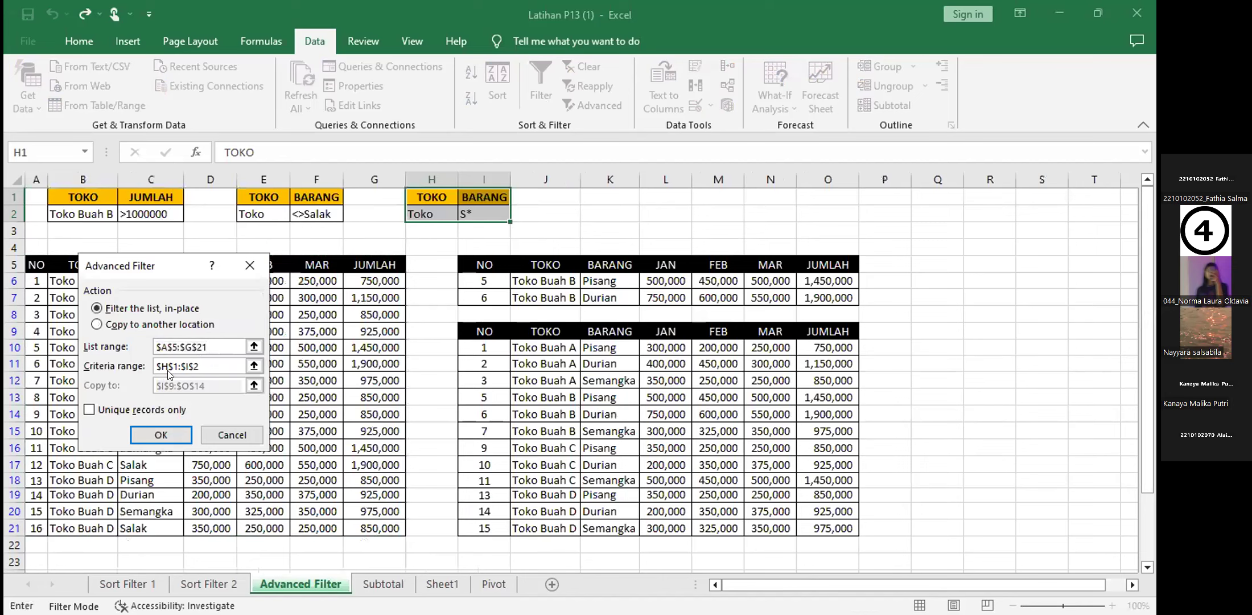
left_click(168, 324)
left_click(205, 384)
left_click(212, 360)
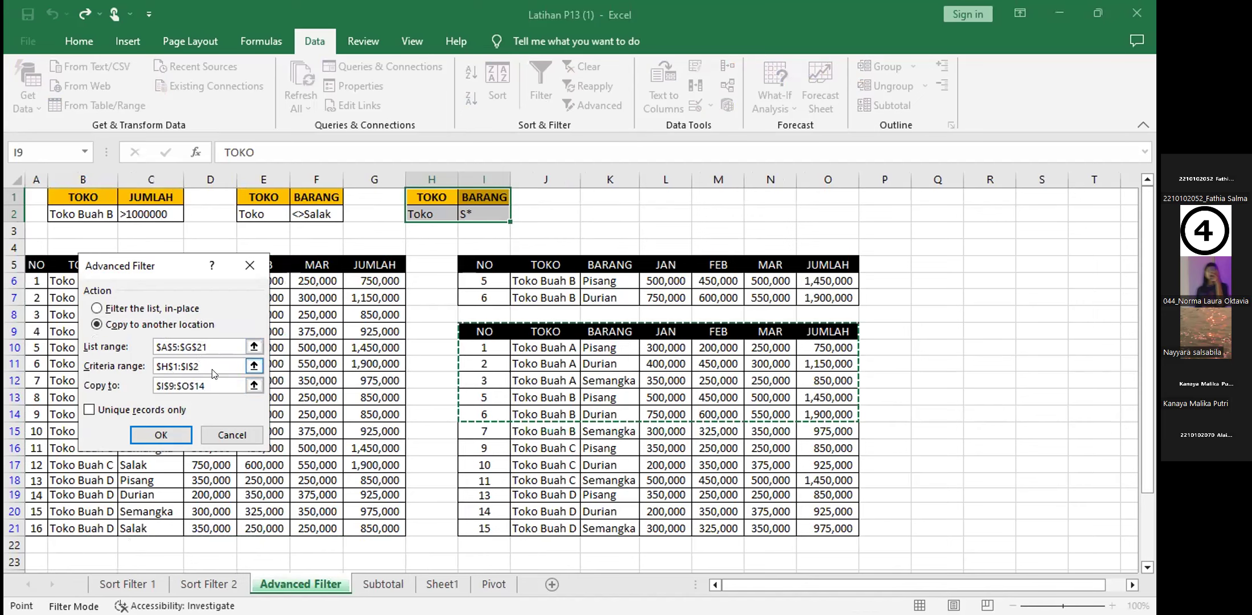
left_click(213, 385)
key("alt+r")
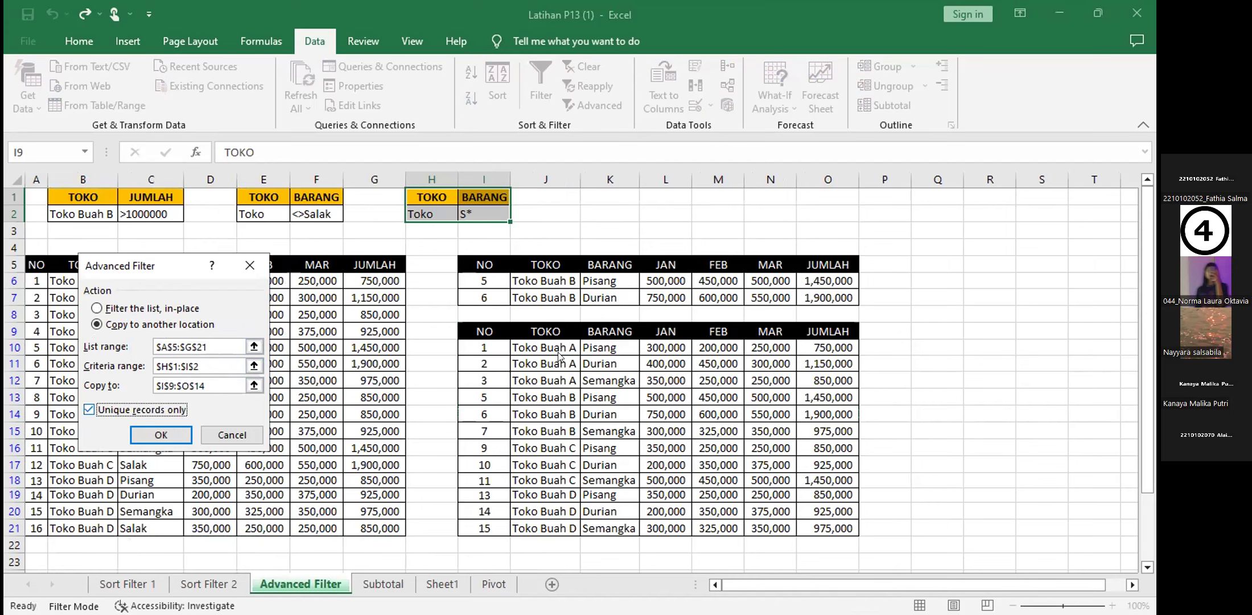
key("Return")
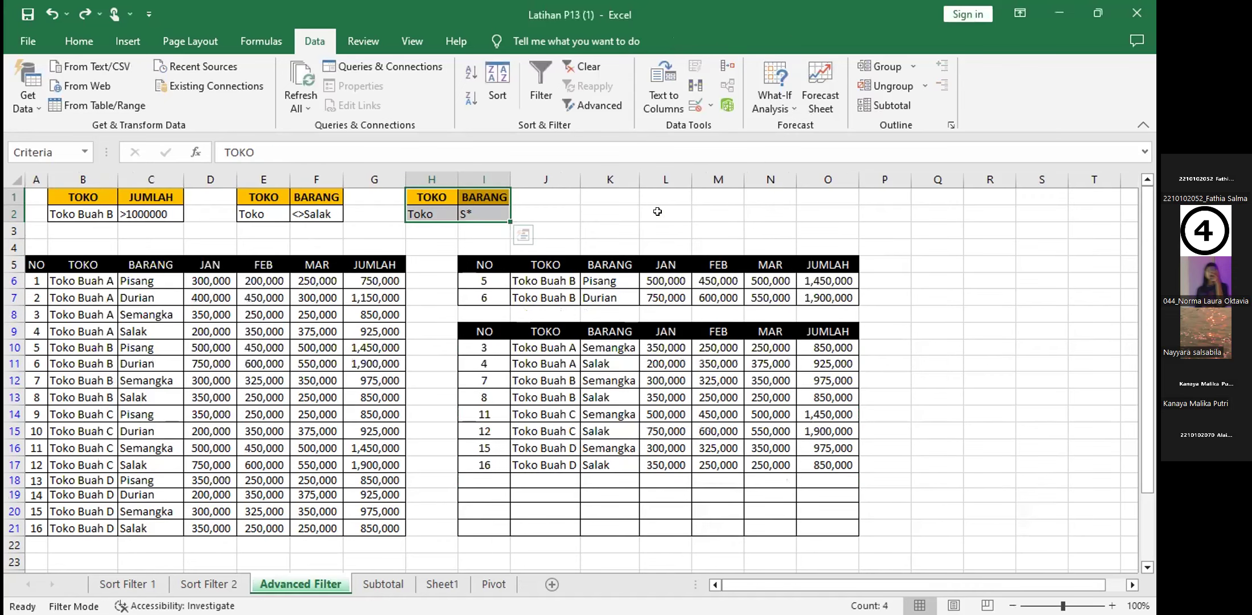
left_click(658, 211)
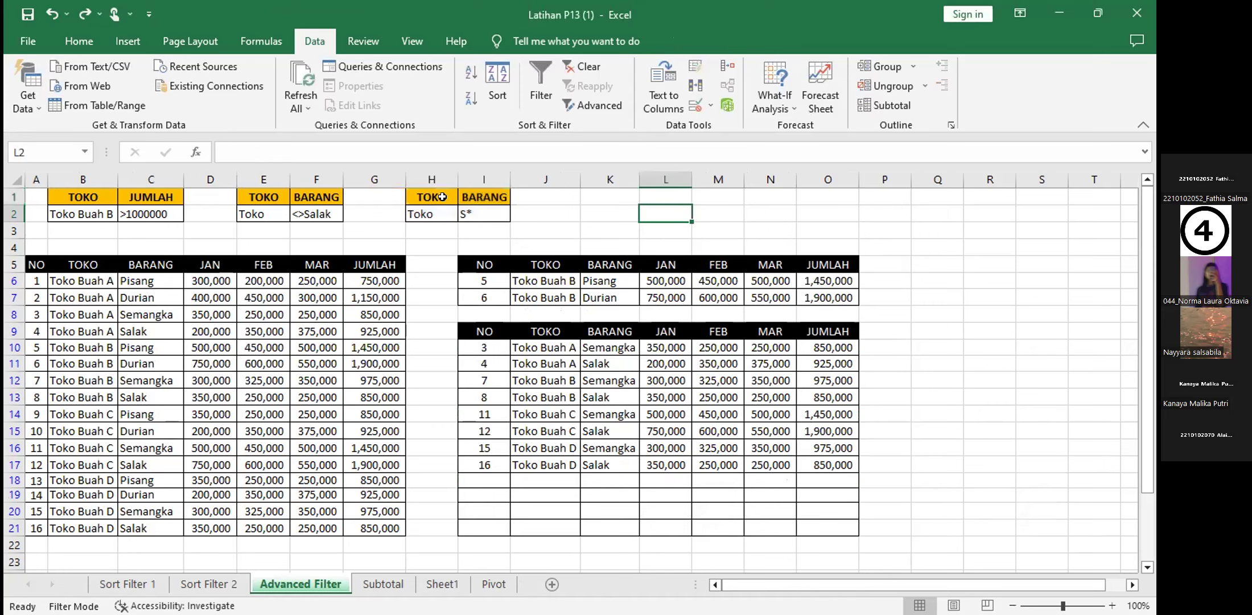
left_click_drag(432, 197, 481, 210)
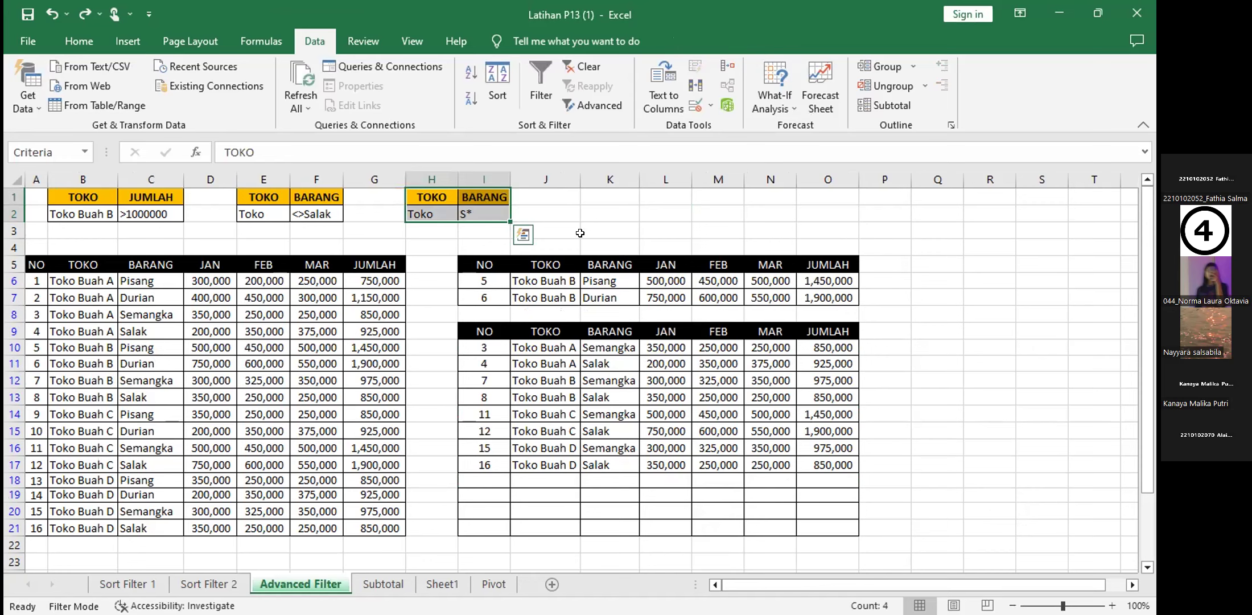
left_click(666, 214)
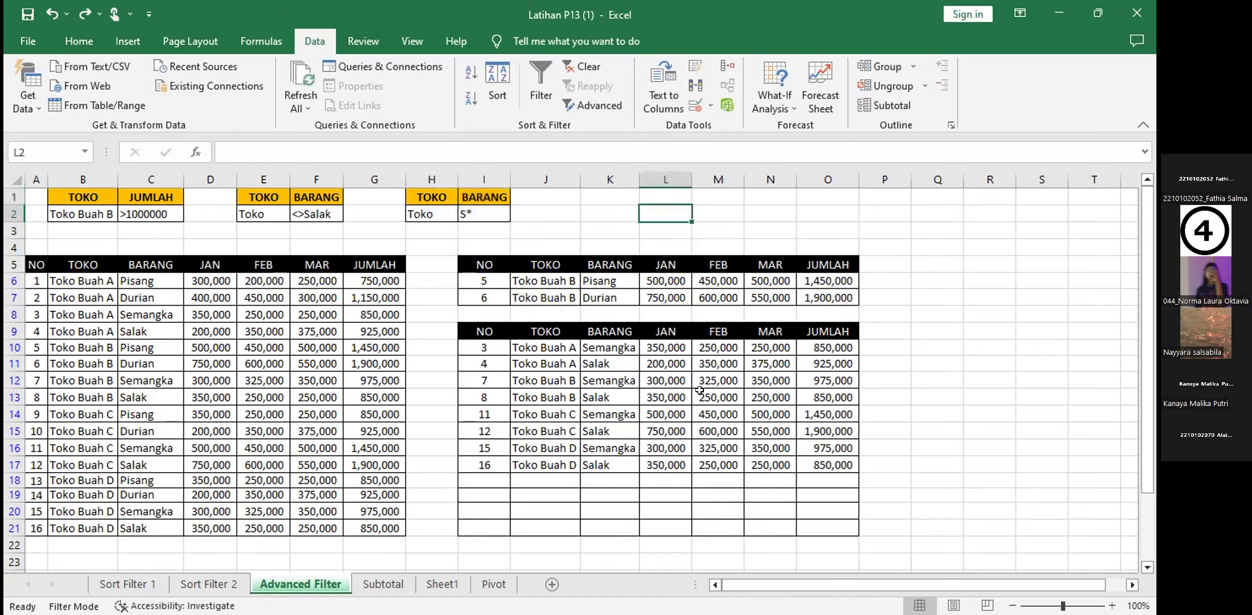
left_click_drag(427, 194, 484, 214)
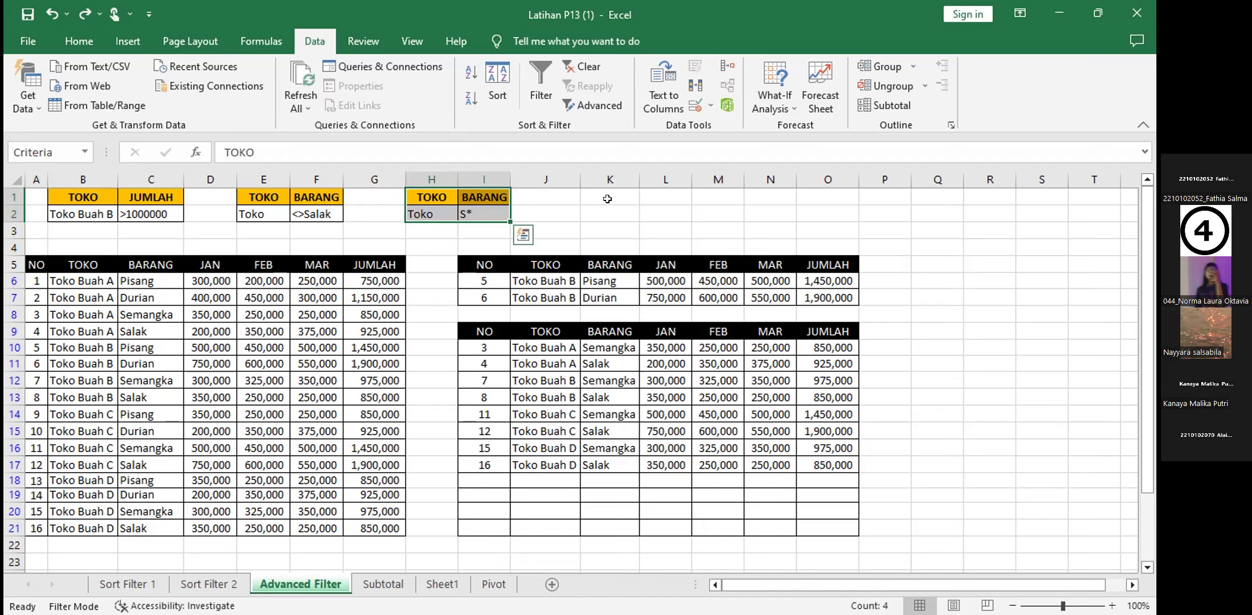
left_click(622, 231)
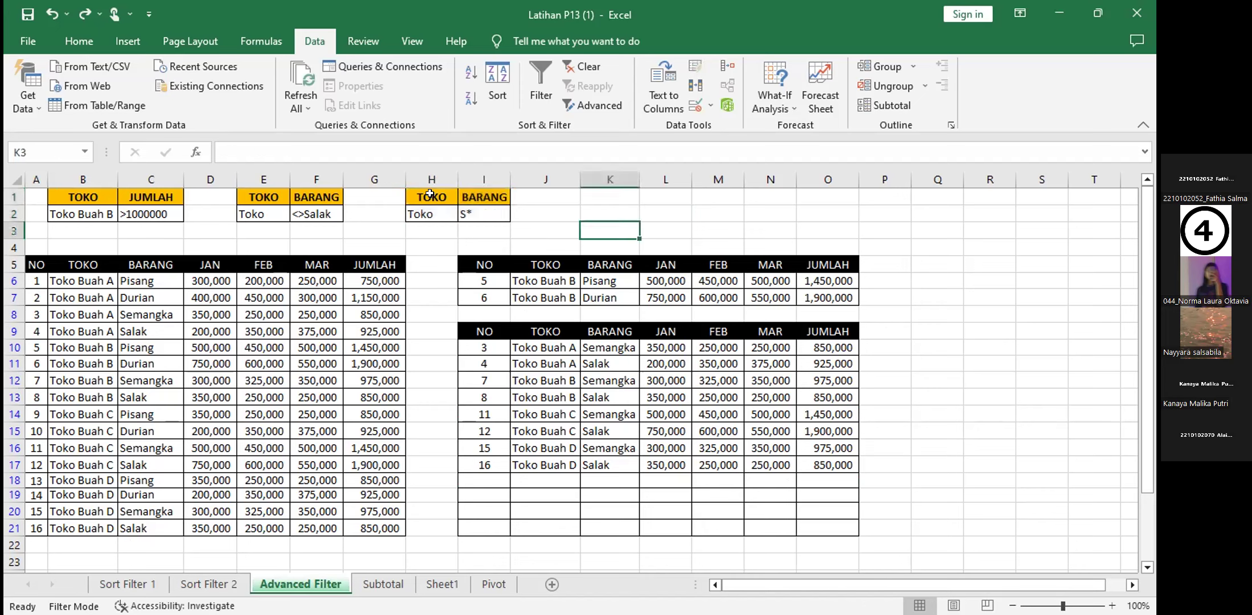
- Set up an advanced filter on A5:G21 with criteria H1:I2, copying to another location, and clear the old copy destination
left_click_drag(431, 197, 475, 209)
key("ctrl+c")
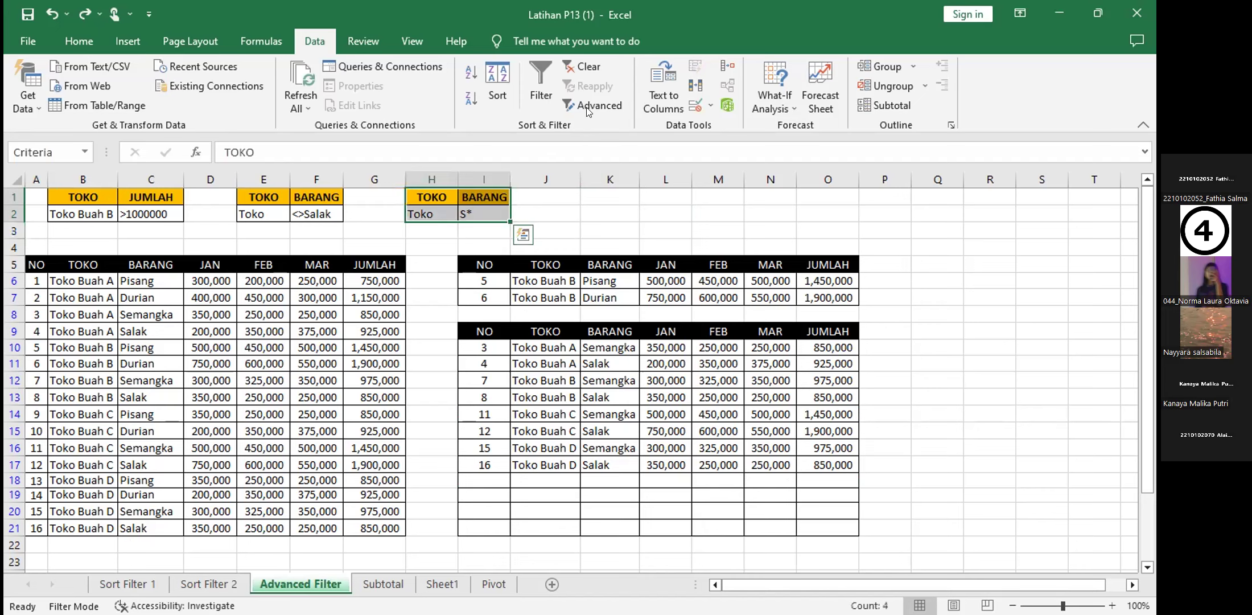
left_click(588, 108)
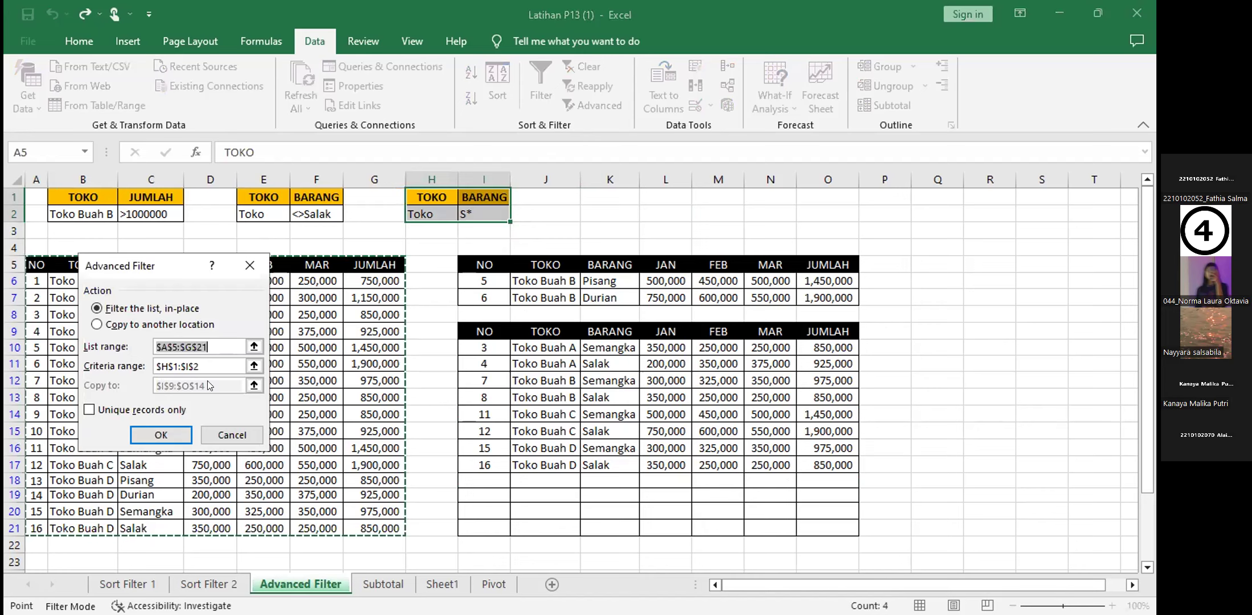
left_click(202, 363)
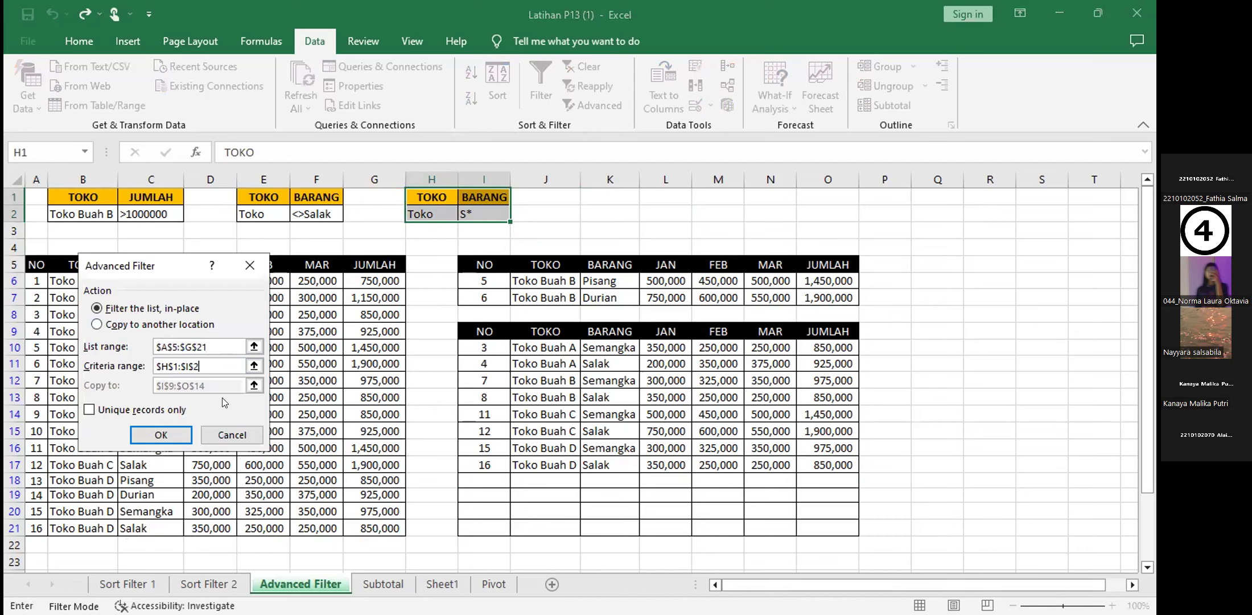
left_click(160, 329)
left_click(215, 377)
key("BackSpace")
key("BackSpace")
key("BackSpace")
key("BackSpace")
key("BackSpace")
key("BackSpace")
key("BackSpace")
key("BackSpace")
key("BackSpace")
key("BackSpace")
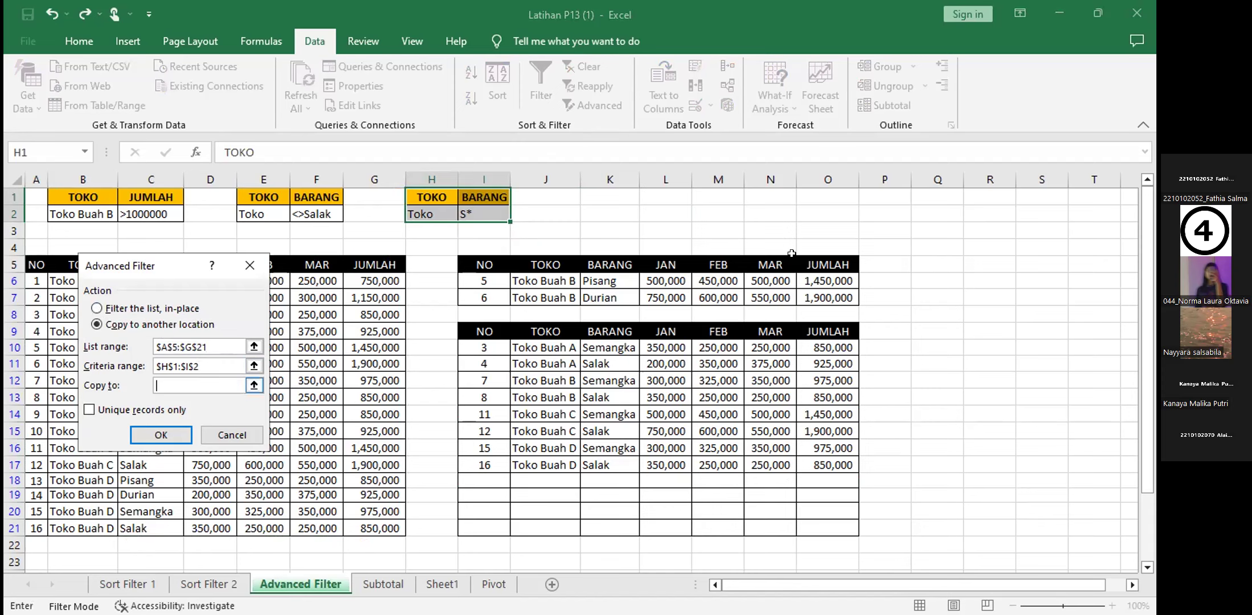
- Try to extract unique records only into Q5:X20 using the criteria in H1:I2
scroll(791, 252, "right", 3)
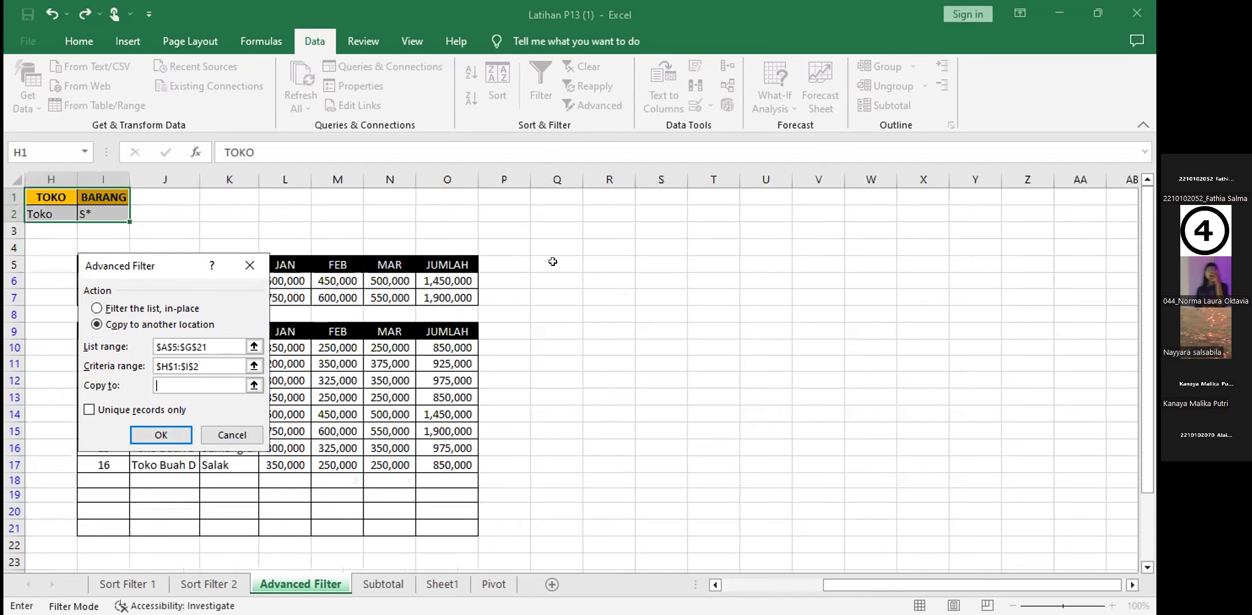
left_click(552, 261)
left_click(925, 498, "shift")
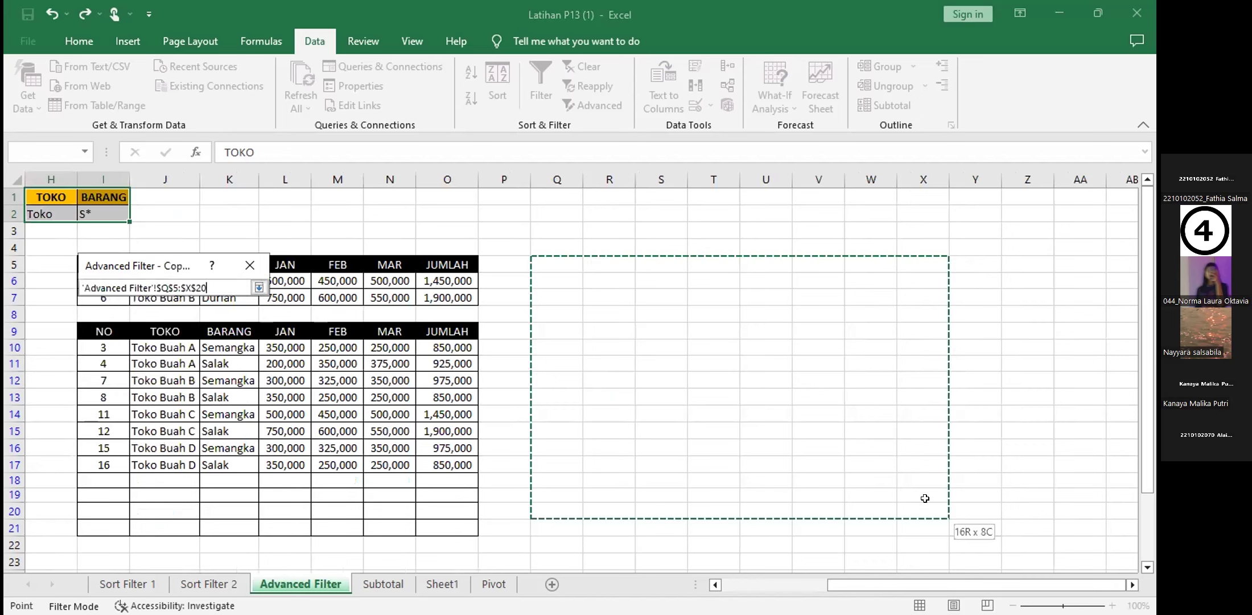
key("Return")
left_click(132, 410)
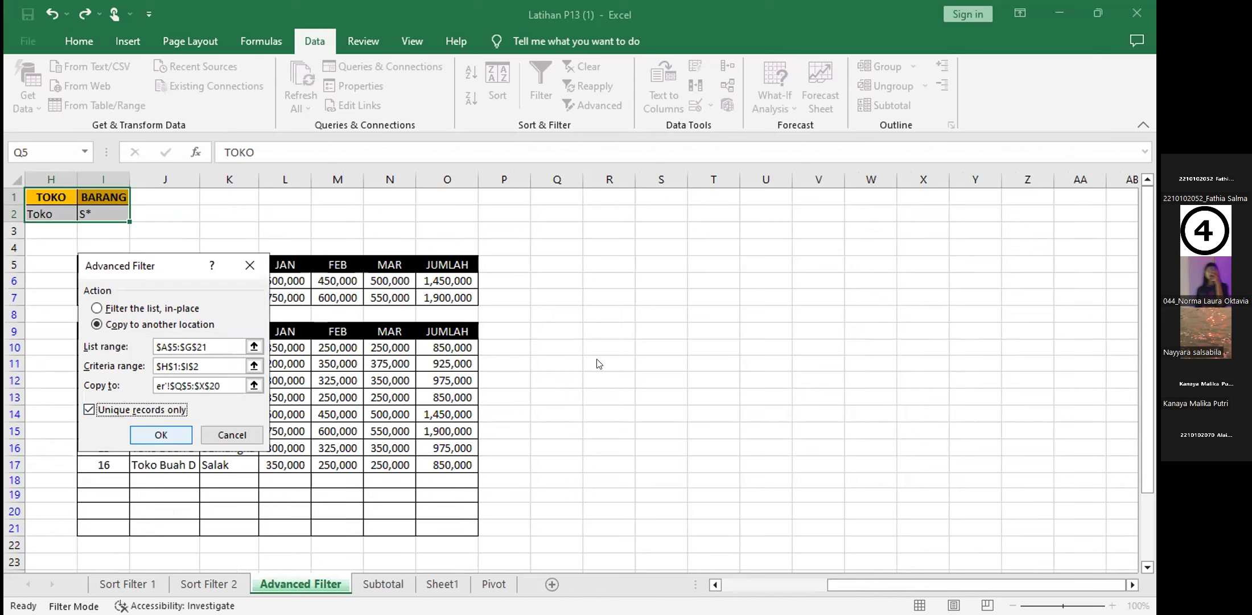
key("Return")
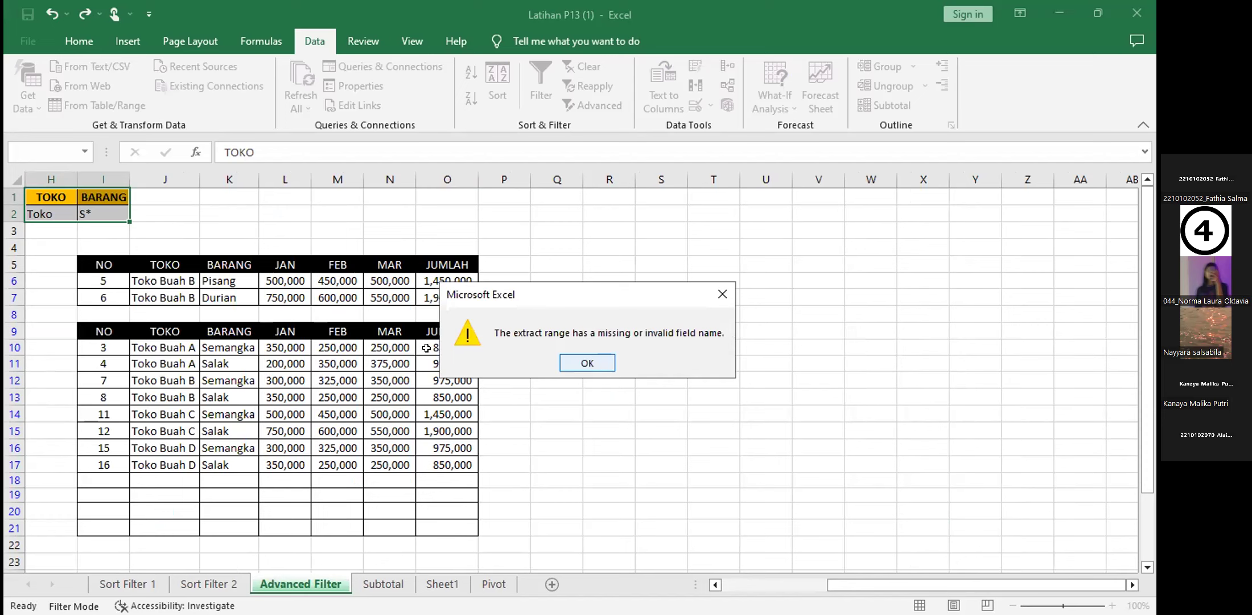
key("Return")
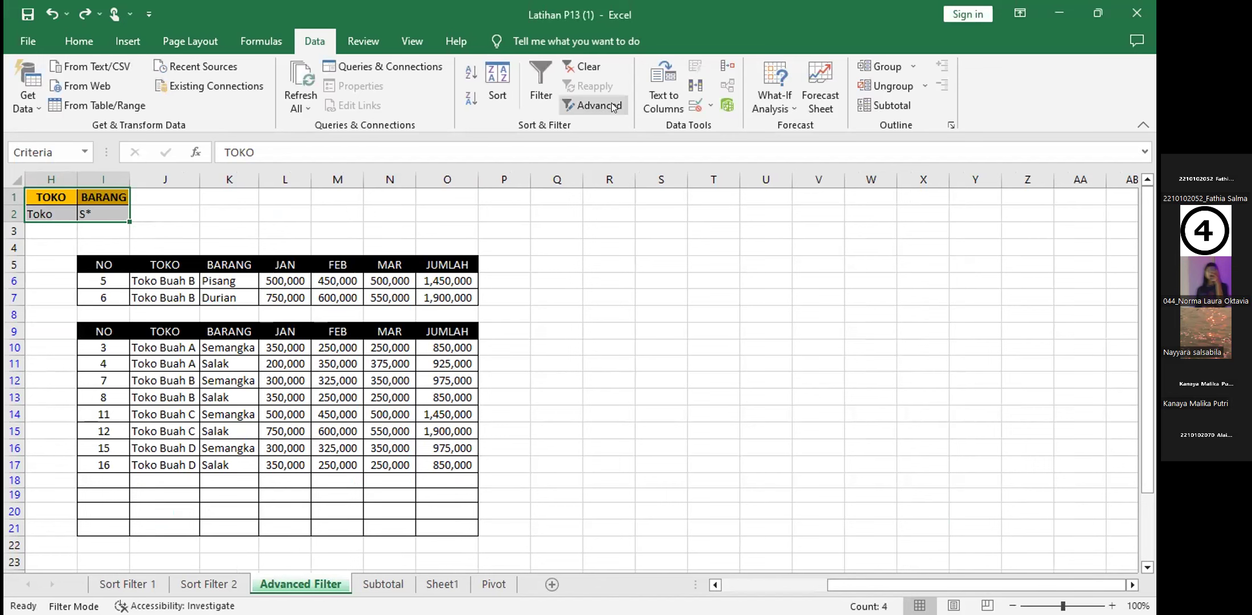
left_click(215, 363)
key("ctrl+a")
key("BackSpace")
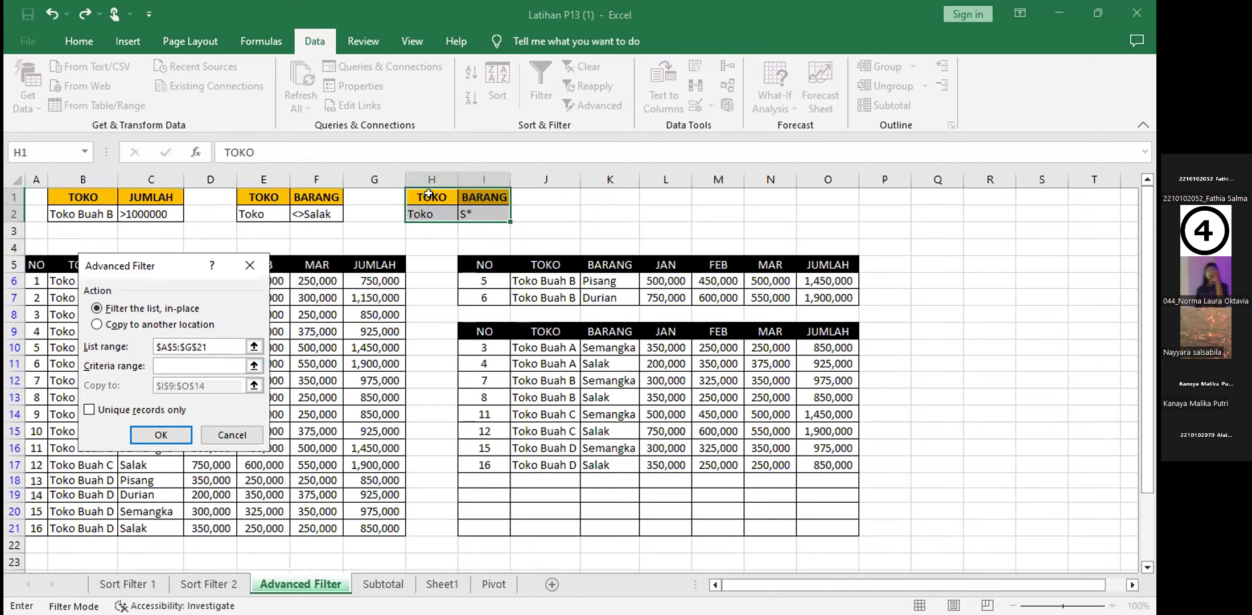
left_click_drag(432, 197, 471, 213)
key("Tab")
left_click(204, 363)
key("Left")
key("Home")
left_click(228, 363)
key("BackSpace")
key("BackSpace")
key("BackSpace")
key("BackSpace")
key("ctrl+a")
key("BackSpace")
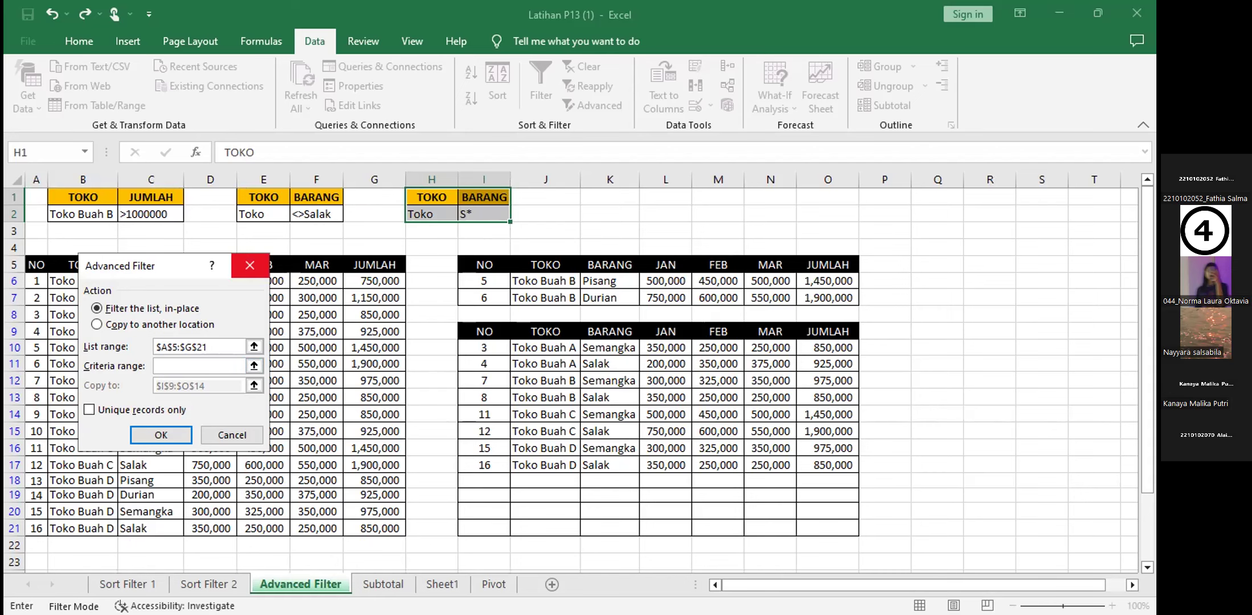
left_click(249, 265)
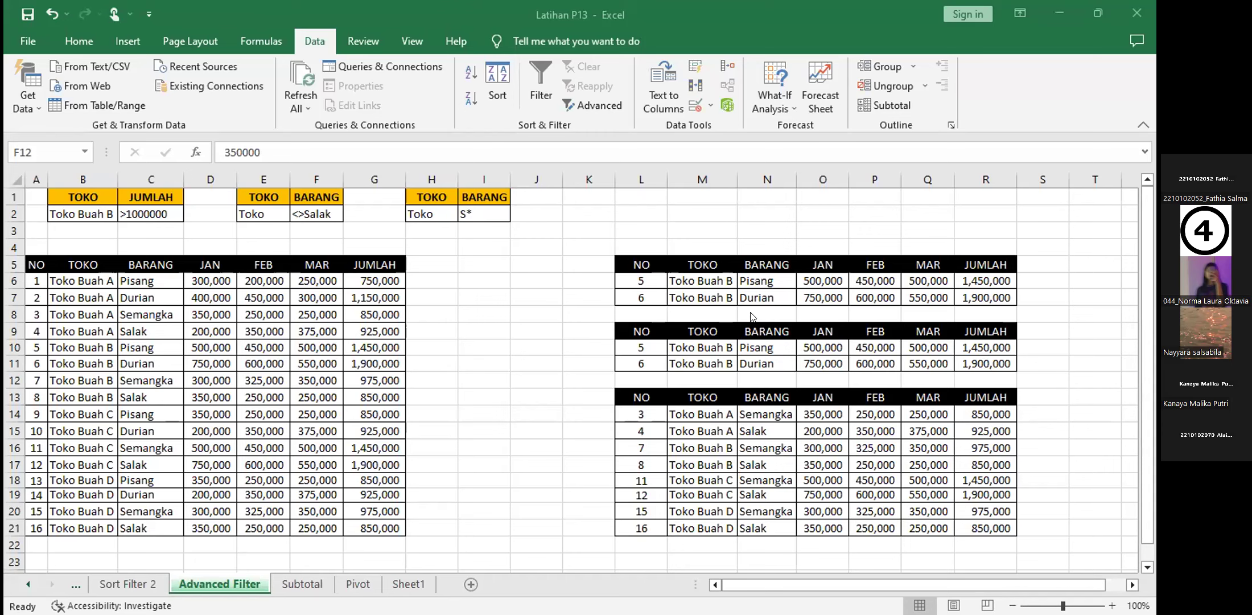
- In the Latihan P13 workbook, clear the third result table in L13:R21, including its borders and header fill
left_click(80, 40)
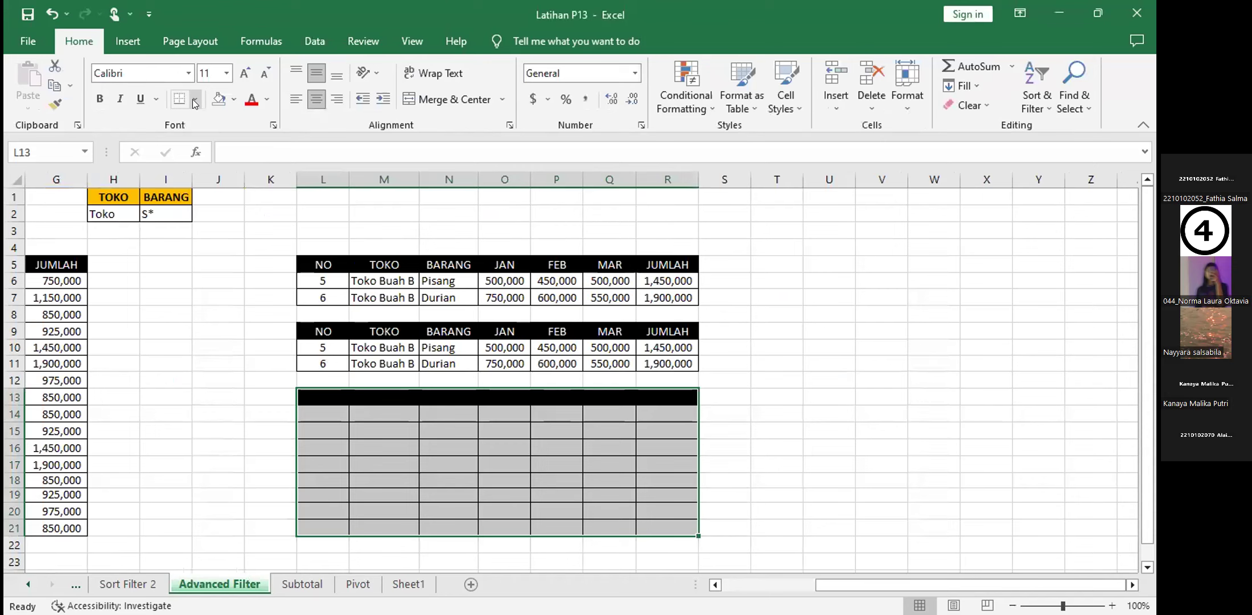
left_click(209, 217)
scroll(180, 137, "right", 1)
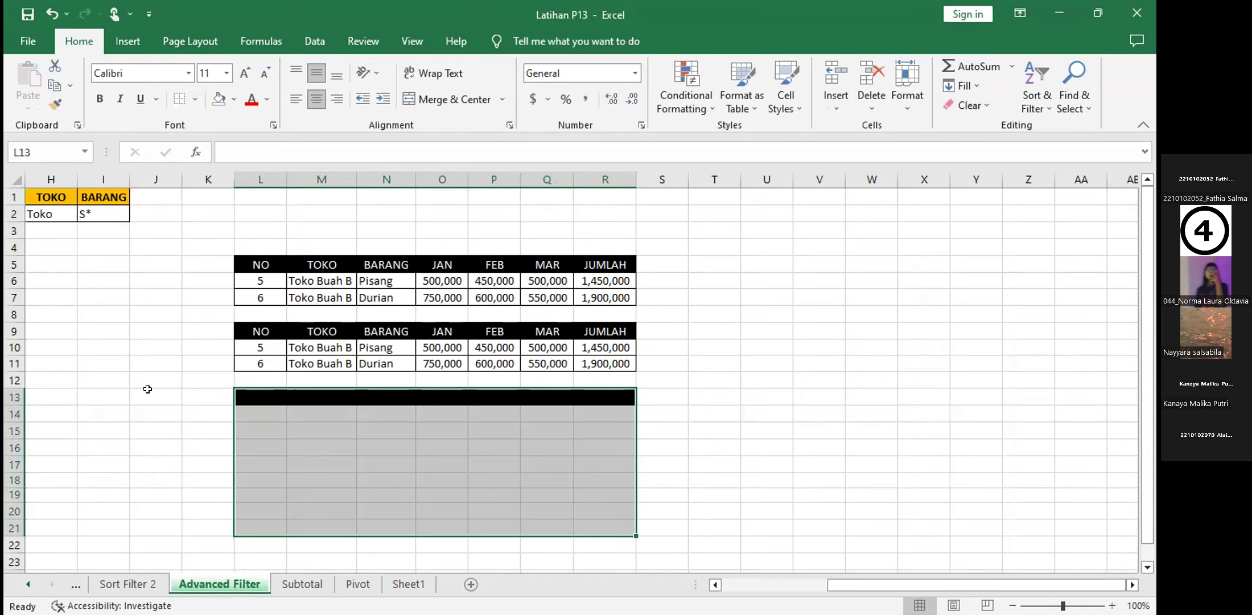
key("ctrl+z")
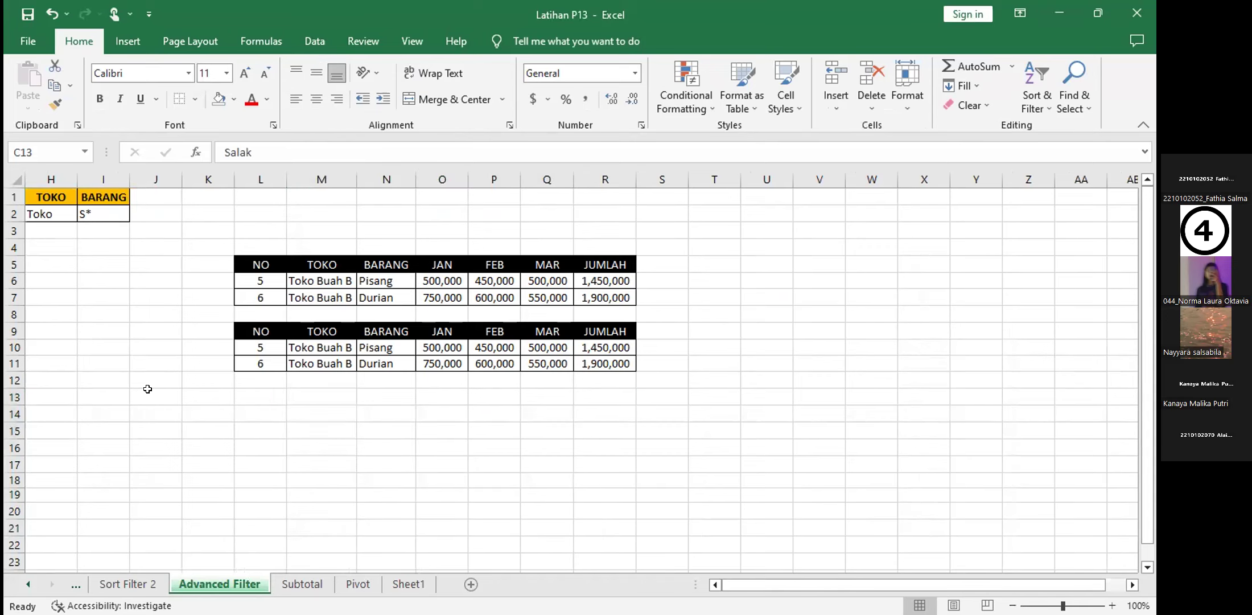
key("ctrl+z")
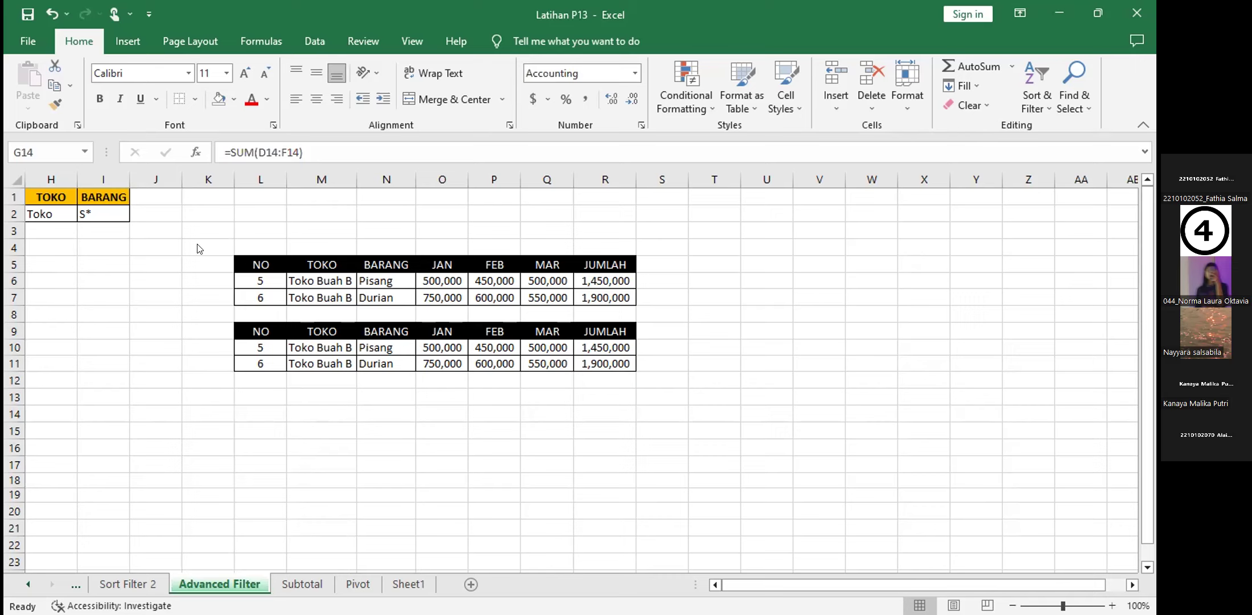
double_click(267, 380)
left_click(102, 211)
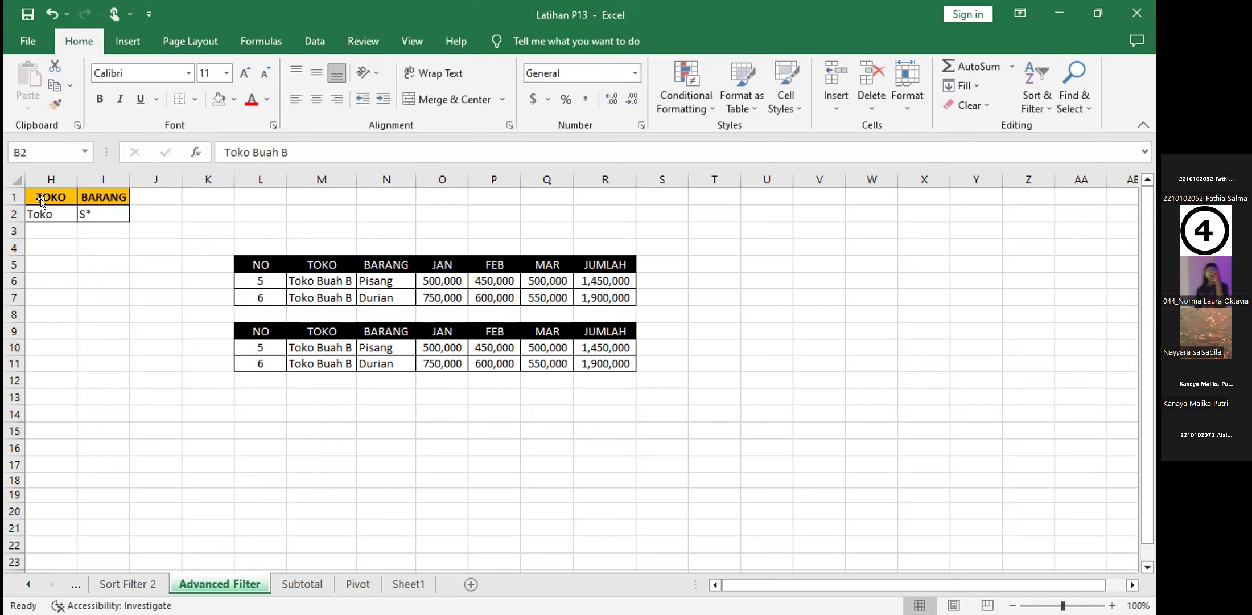
key("F2")
left_click_drag(40, 195, 95, 210)
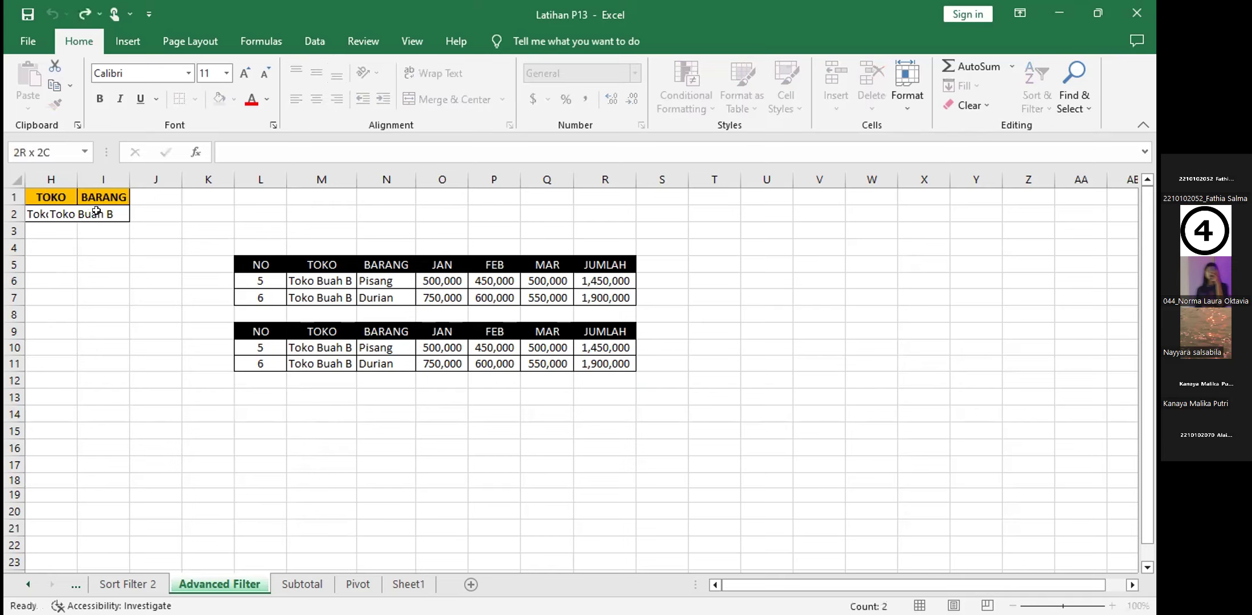
key("ctrl+v")
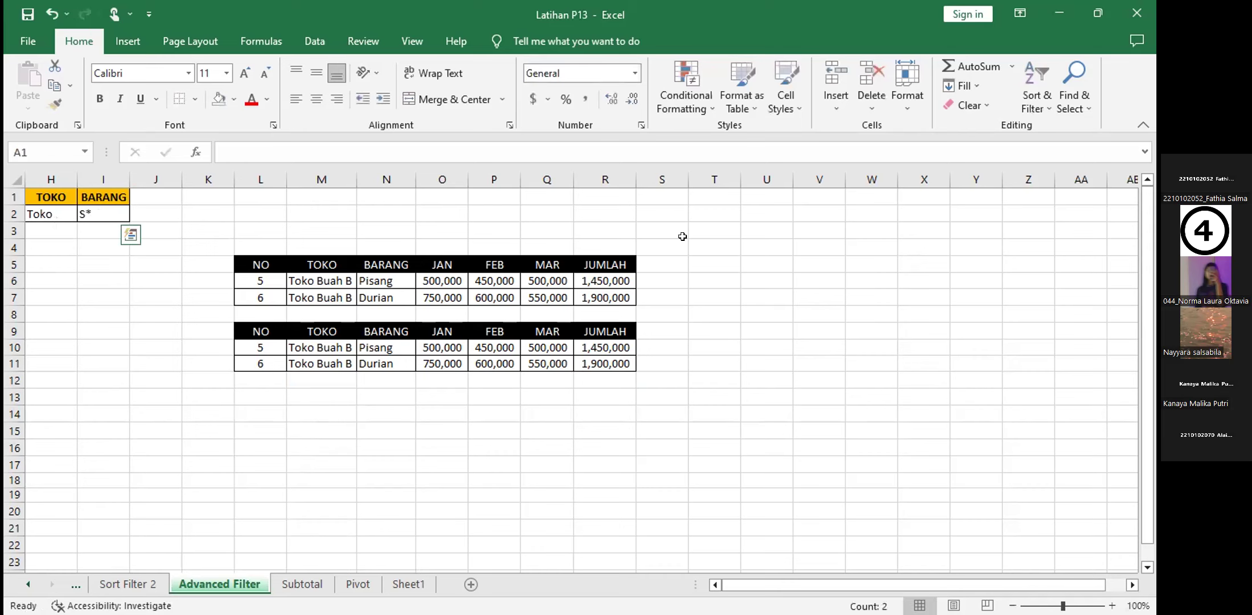
left_click(683, 237)
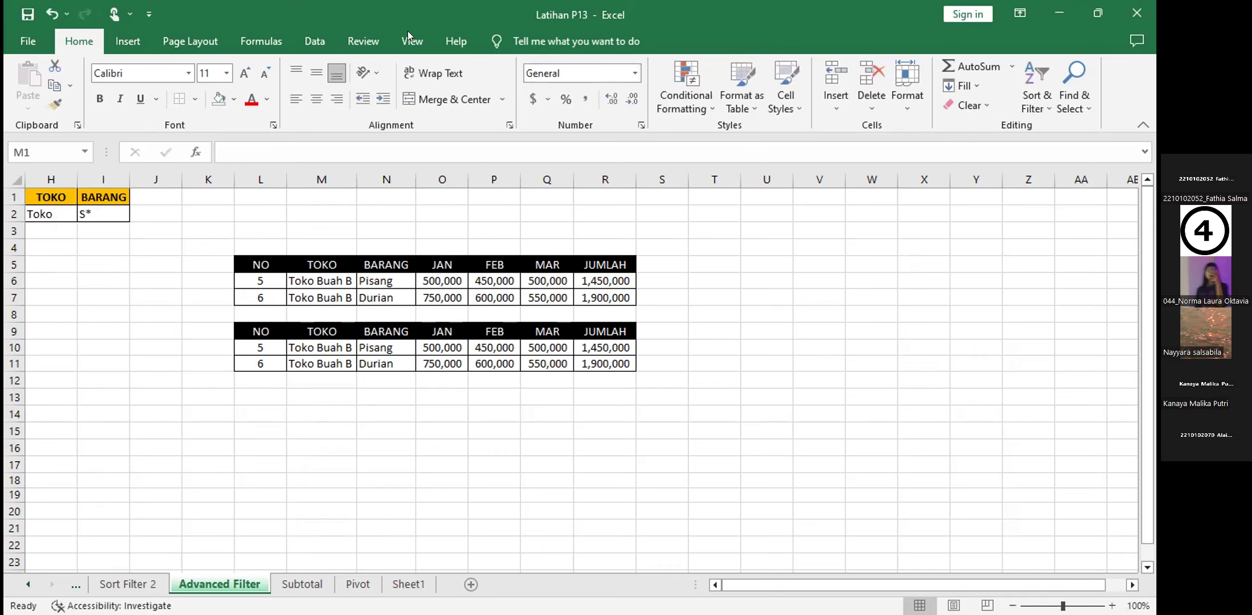
left_click(423, 48)
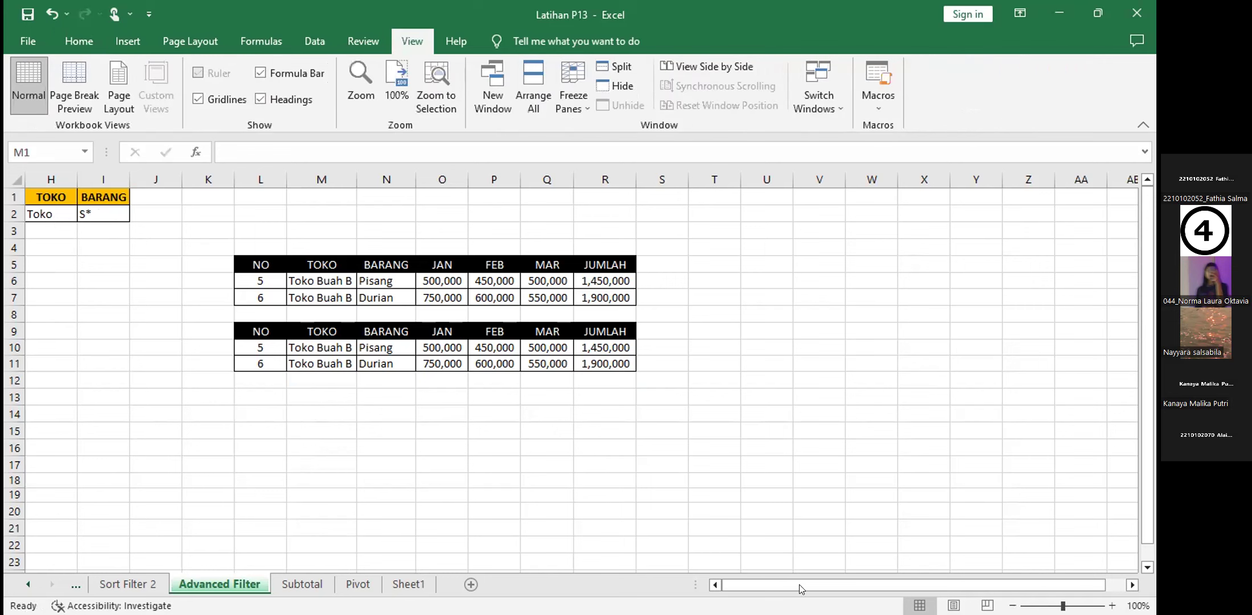
- Clear the BARANG entry in cell C11 of the source table
left_click(106, 510)
left_click(118, 362)
left_click(366, 148)
key("BackSpace")
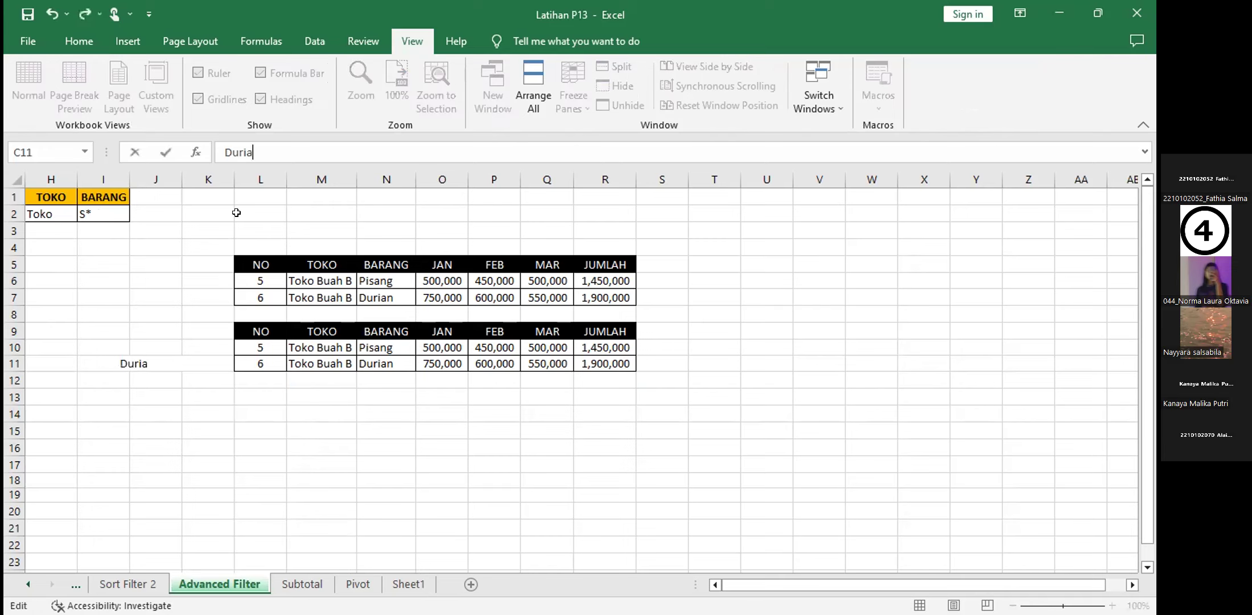
key("BackSpace")
key("BackSpace")
key("BackSpace")
key("BackSpace")
key("BackSpace")
left_click(50, 13)
key("BackSpace")
key("BackSpace")
key("BackSpace")
key("BackSpace")
key("BackSpace")
key("BackSpace")
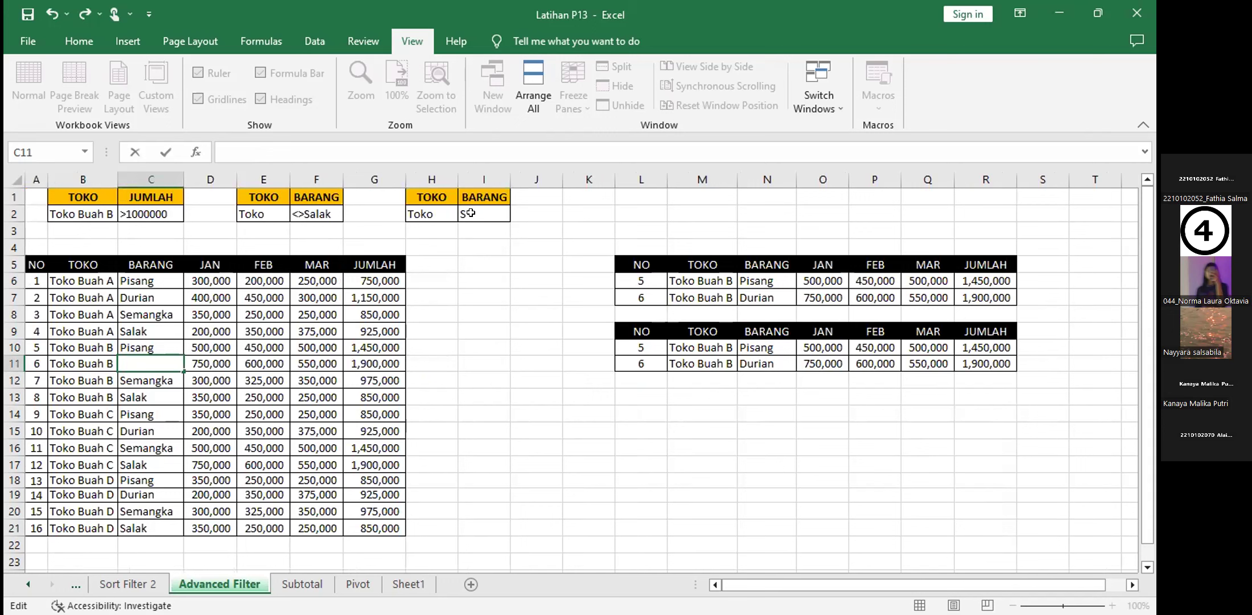
- Undo the clearing of the BARANG entry in C11
left_click_drag(431, 197, 470, 212)
left_click(120, 42)
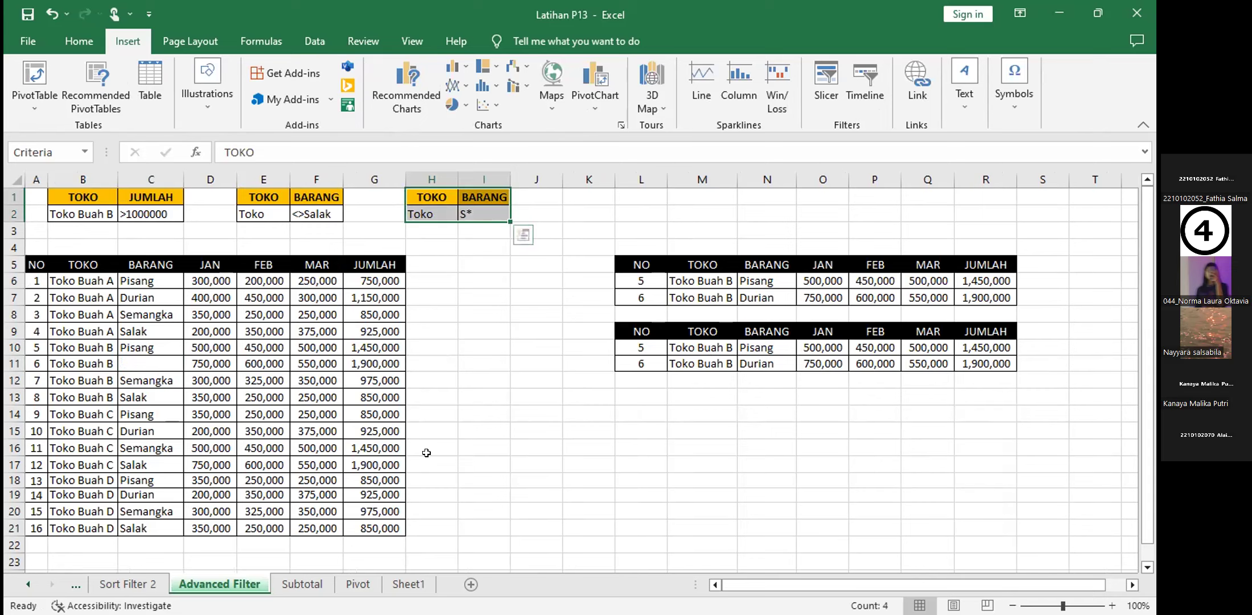
left_click(641, 379)
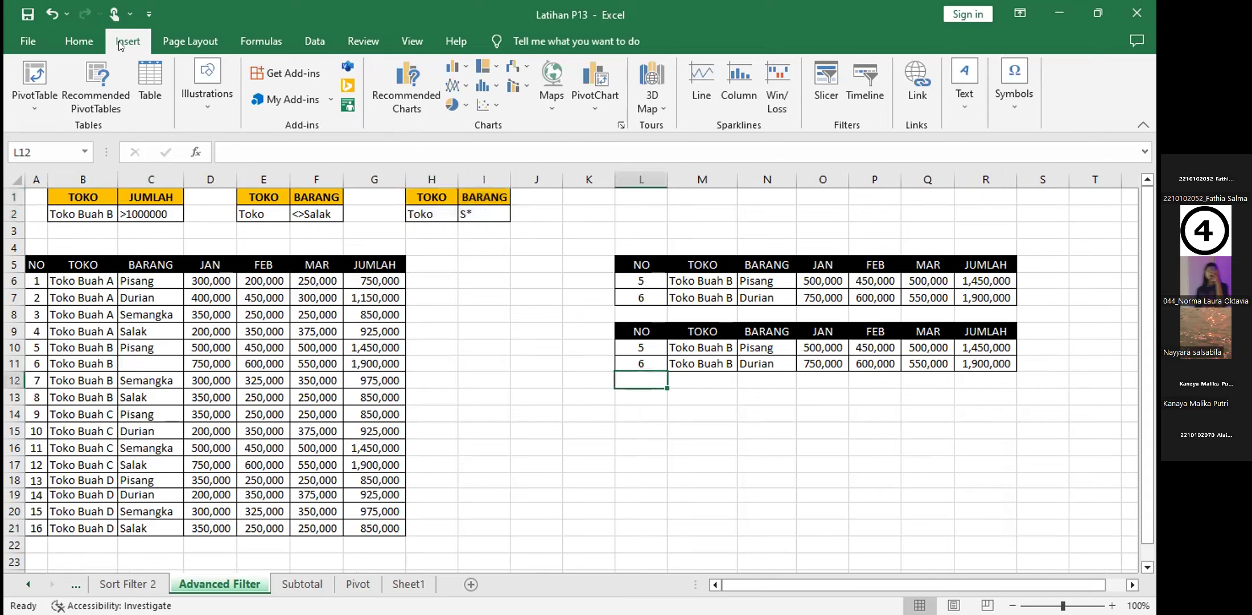
left_click(51, 16)
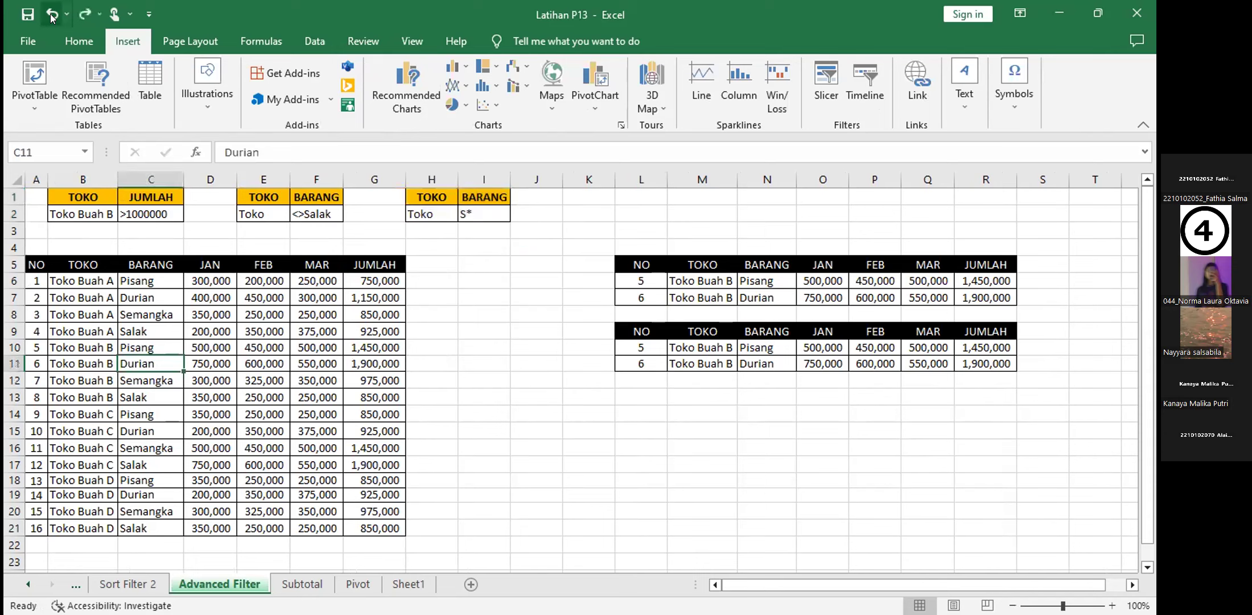
- Extract the rows of A5:G21 matching the Toko / S* criteria in H1:I2 into L13:R26 with the advanced filter
left_click_drag(428, 197, 469, 211)
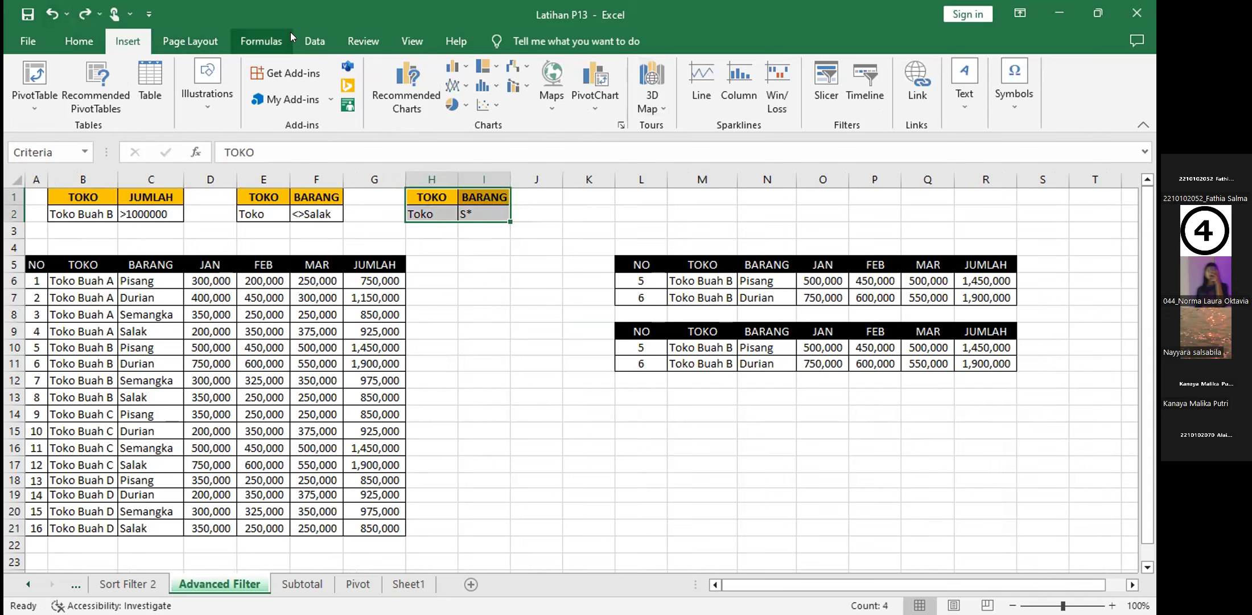
left_click(307, 36)
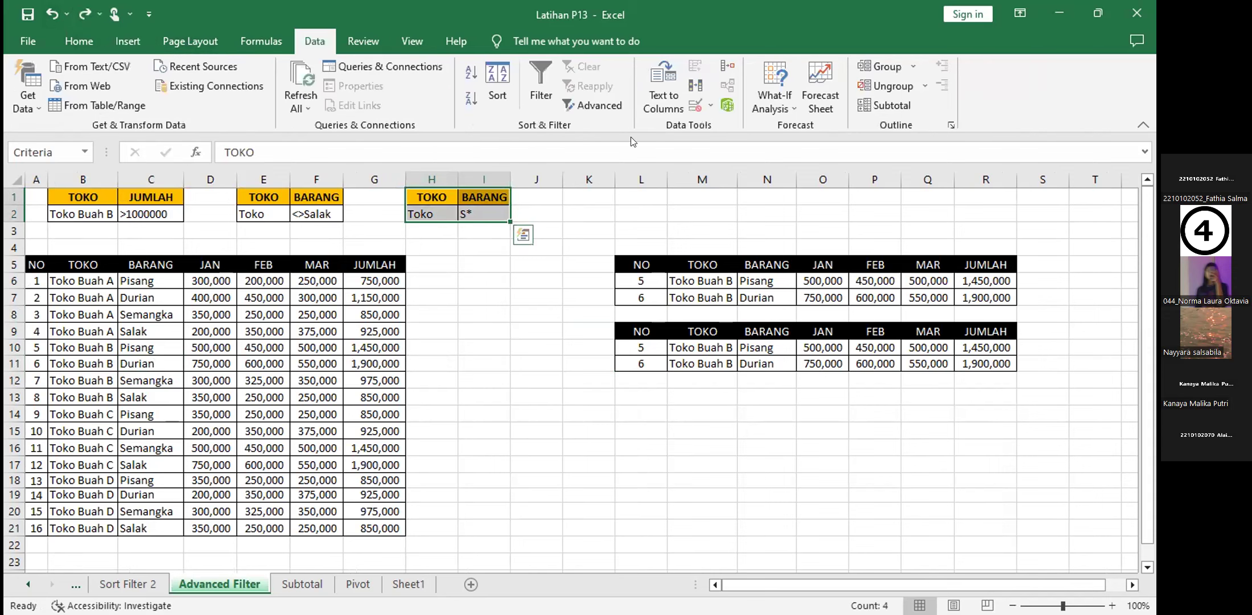
left_click(599, 106)
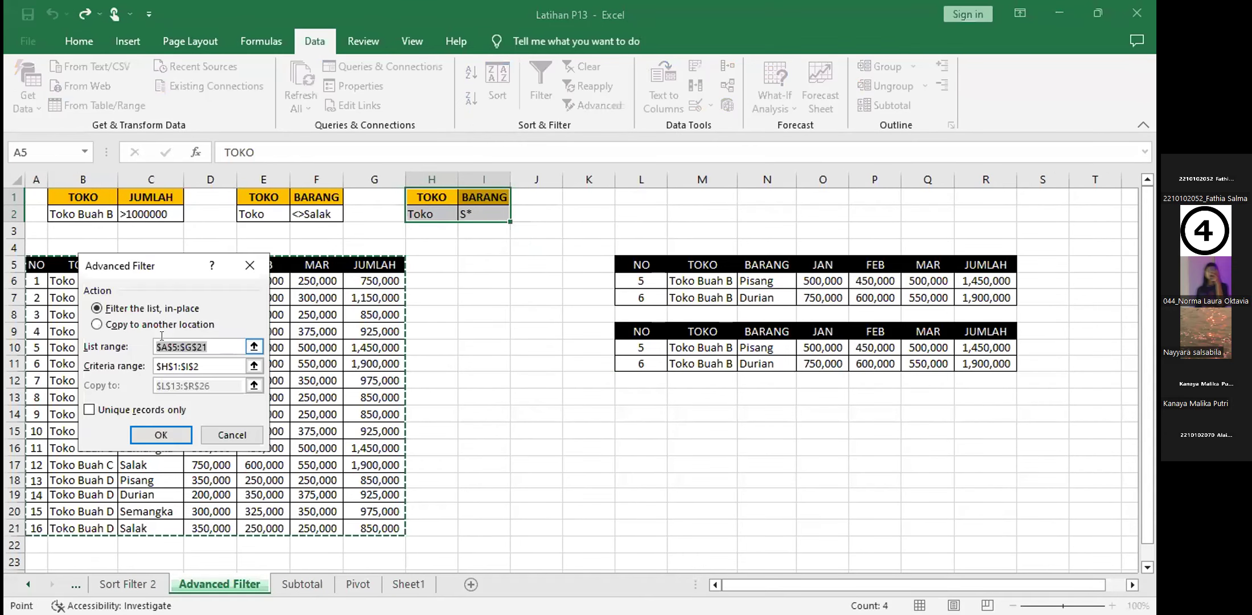
left_click(218, 361)
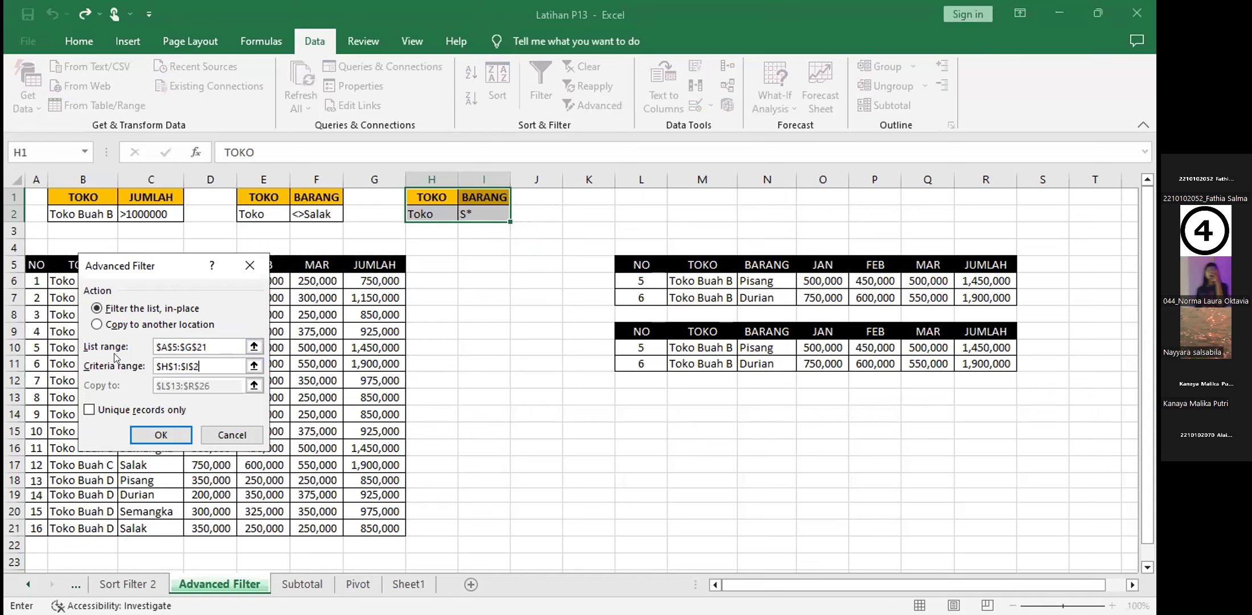
left_click(142, 323)
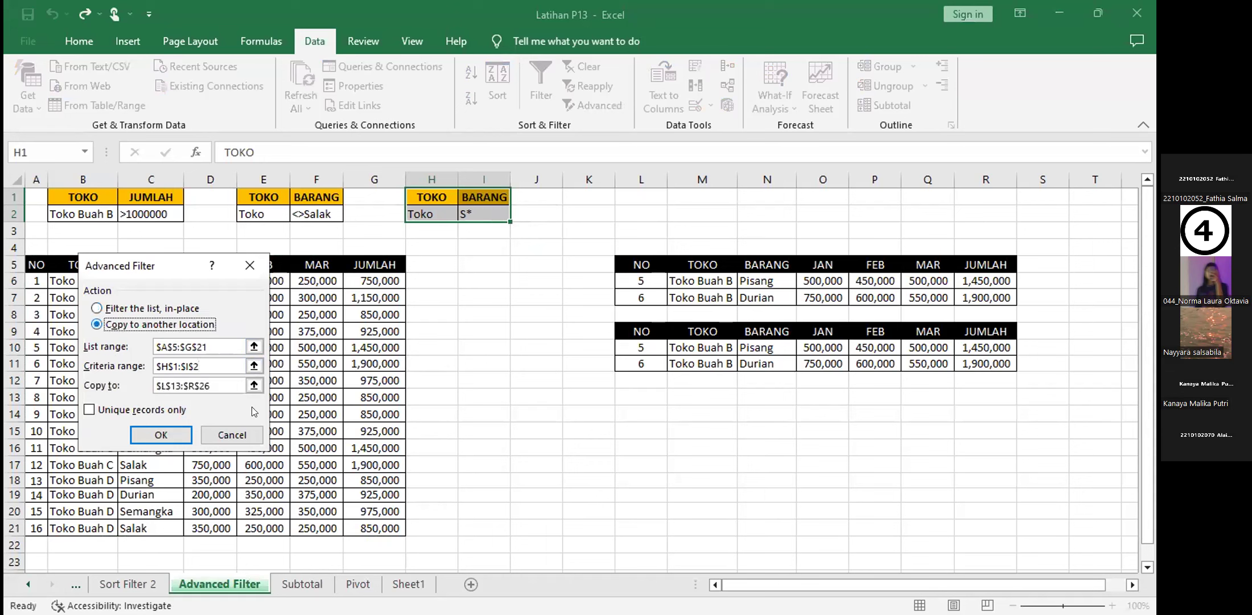
left_click(225, 385)
scroll(687, 428, "down", 1)
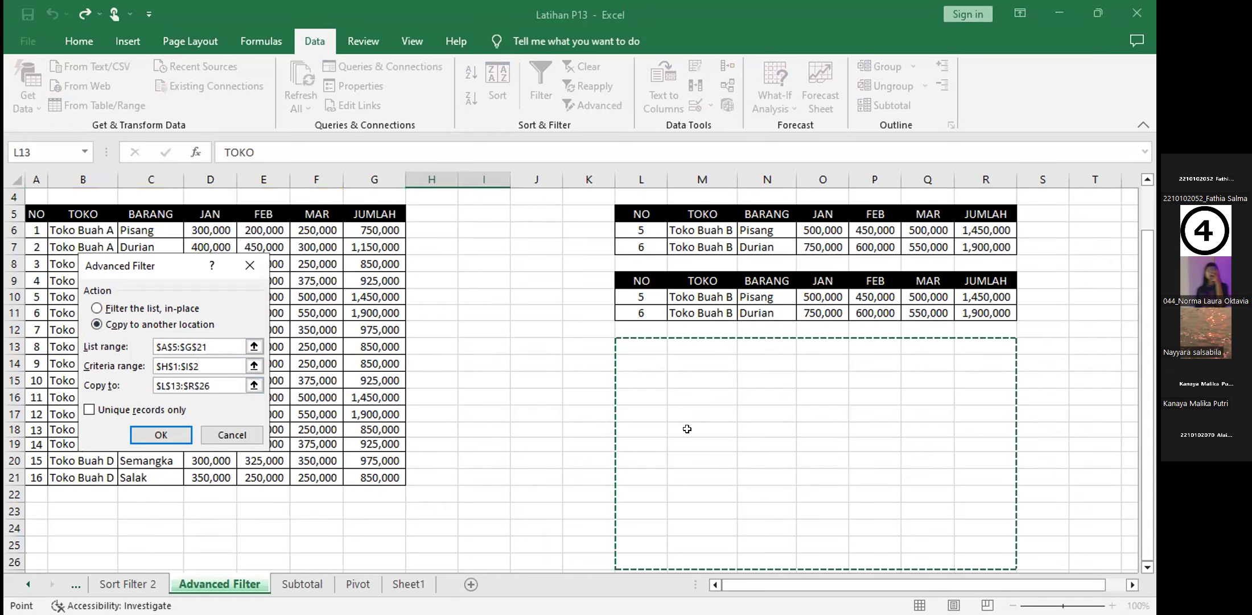
scroll(513, 431, "right", 1)
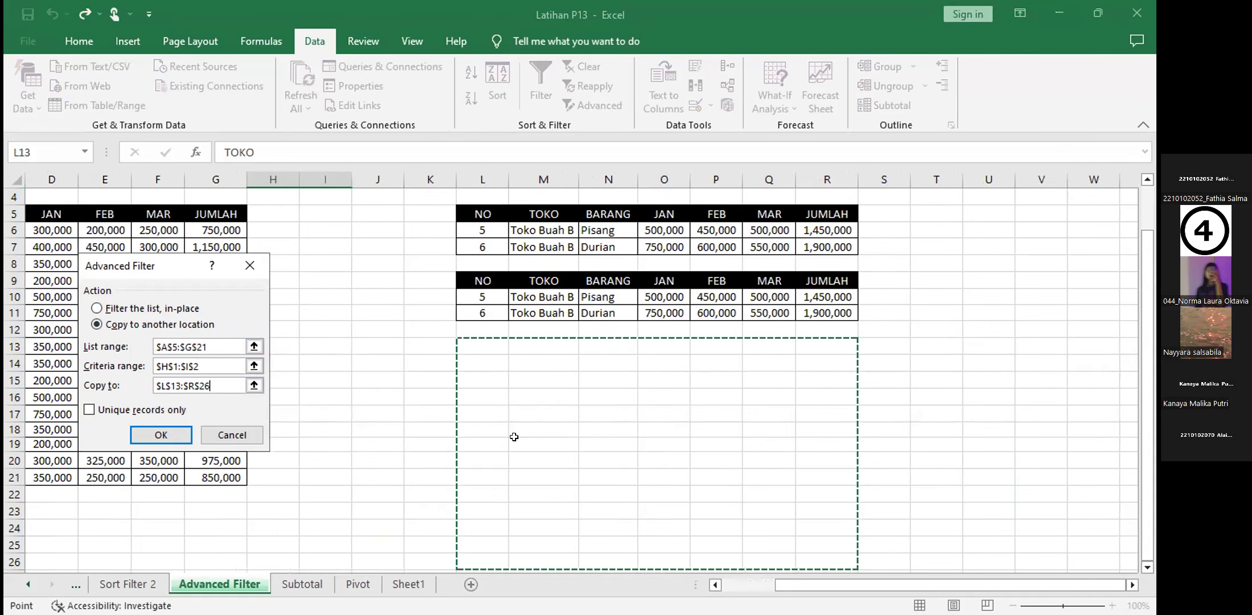
key("alt+r")
left_click(165, 430)
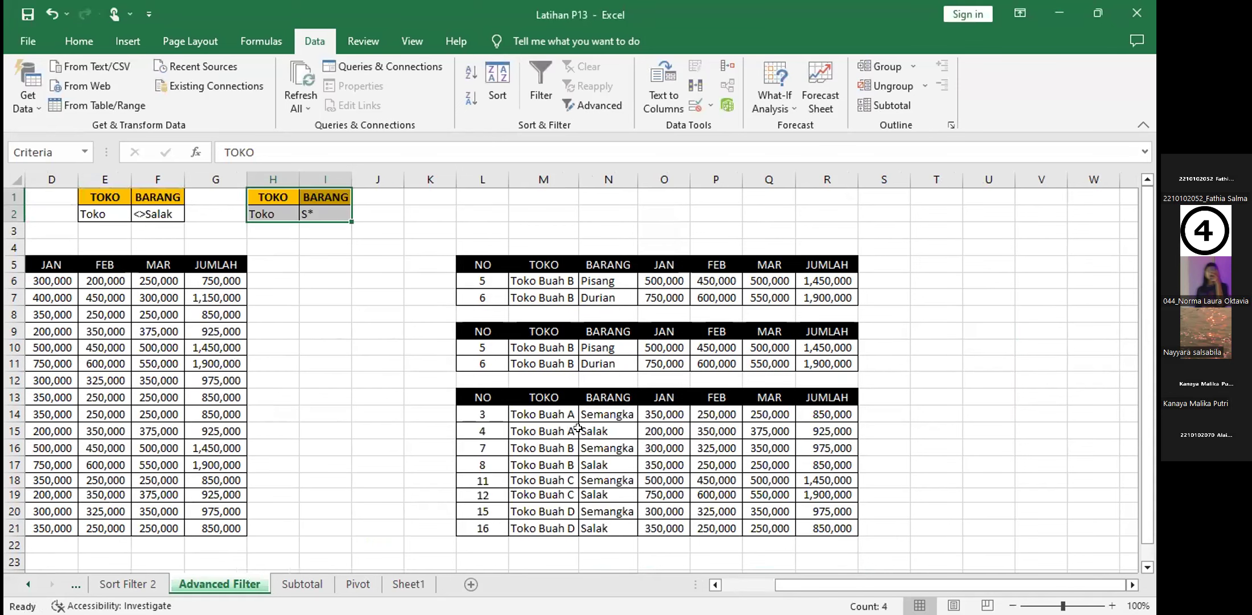
left_click(411, 409)
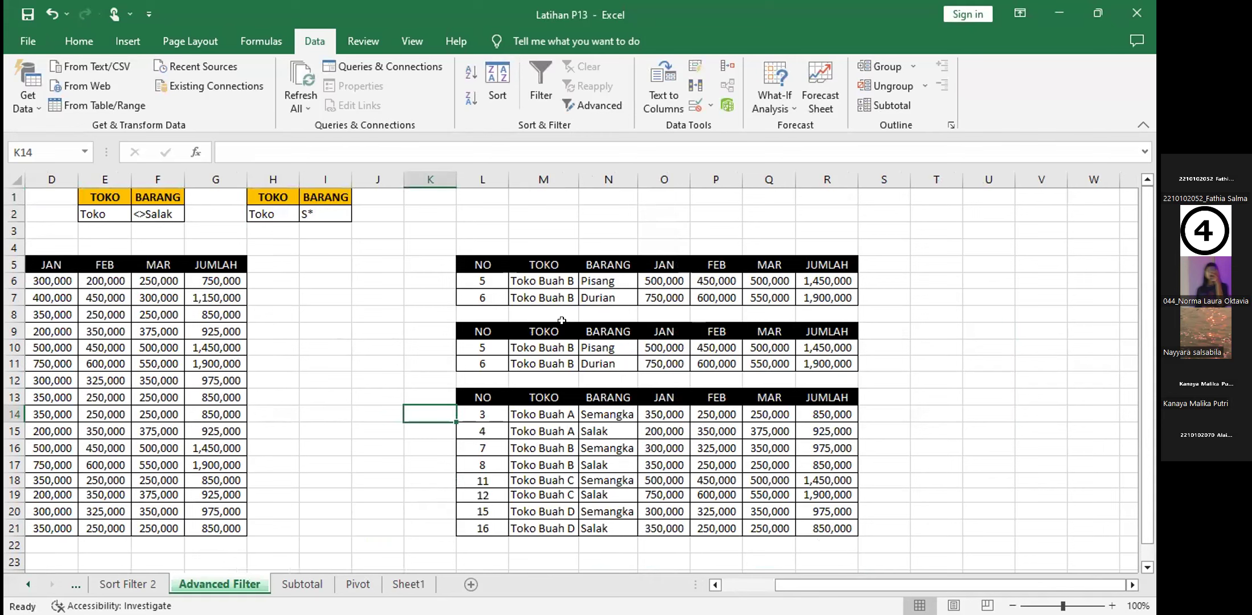
left_click(650, 449)
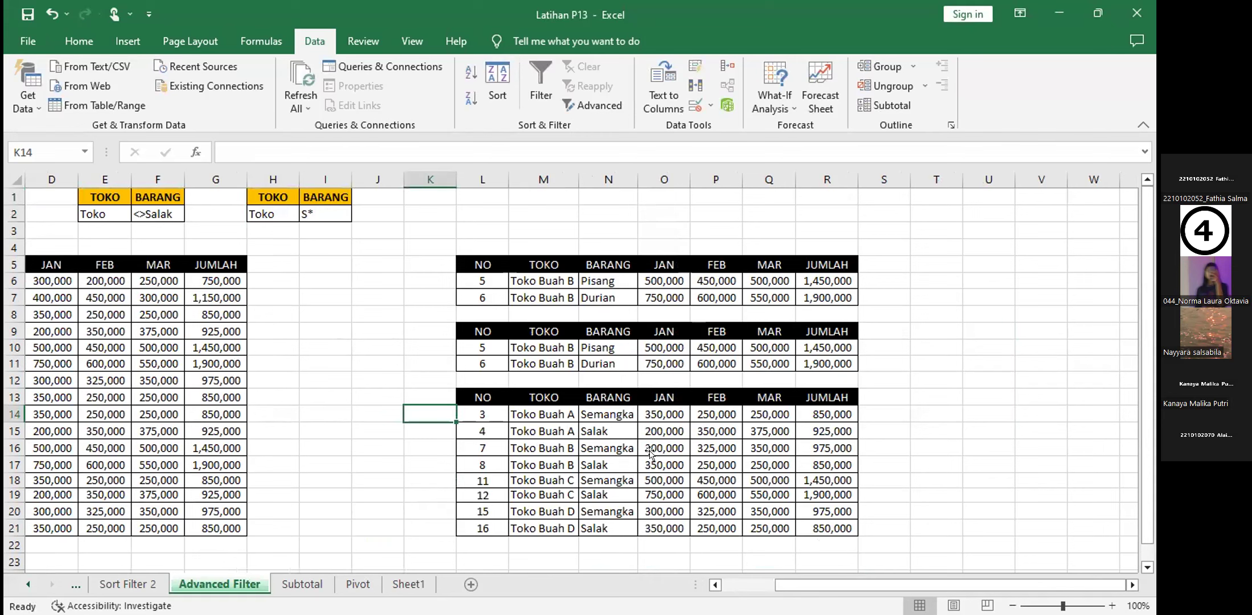
left_click(899, 334)
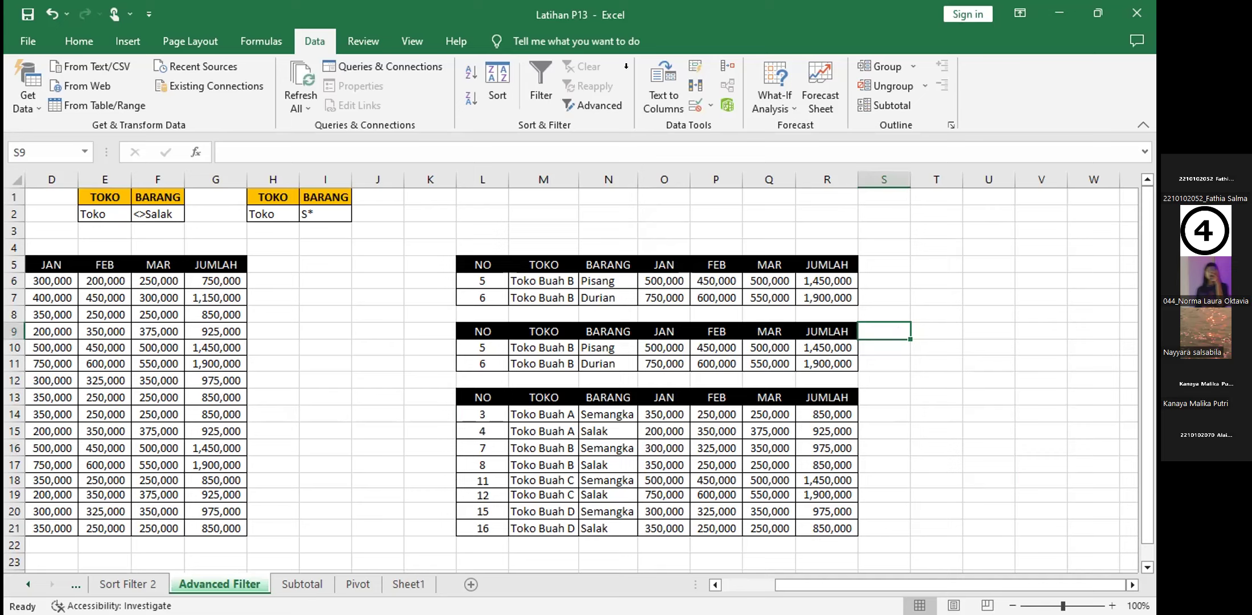
left_click(371, 372)
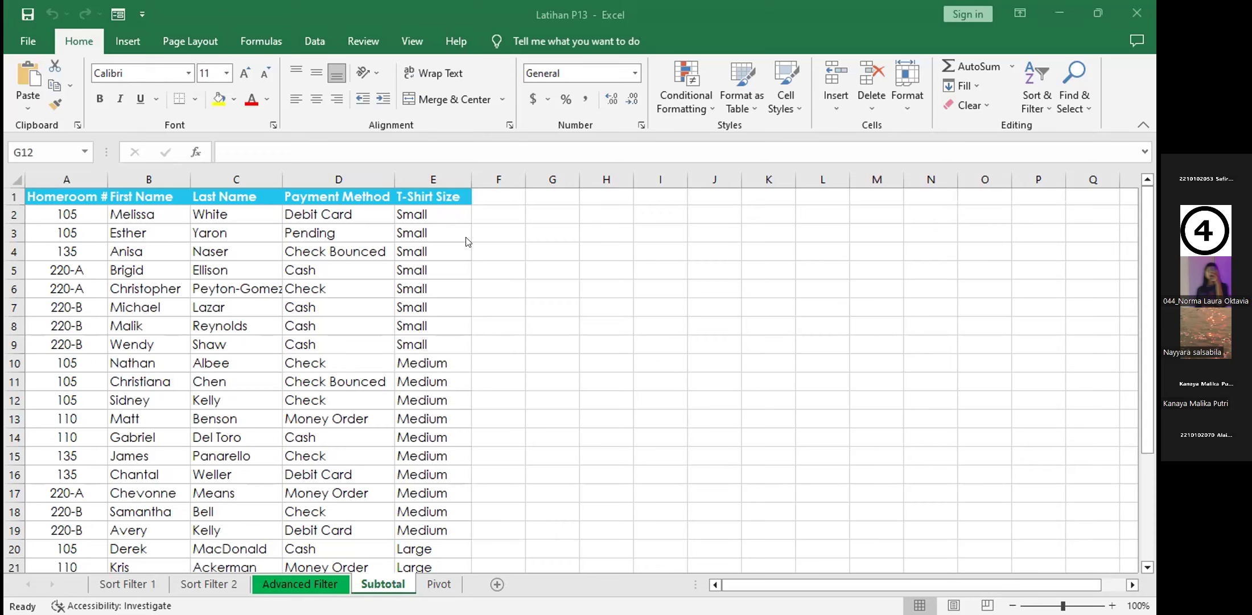
- On the Subtotal sheet, add Count subtotals of T-Shirt Size to A1:E28 at each change in T-Shirt Size
left_click(75, 197)
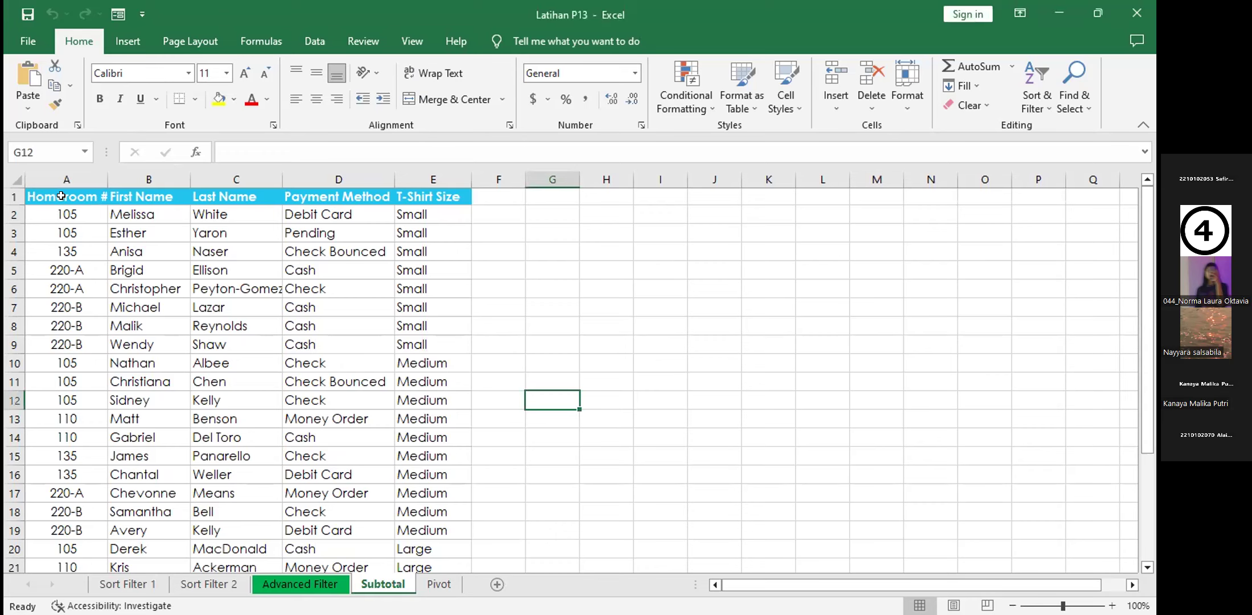
left_click_drag(60, 196, 415, 524)
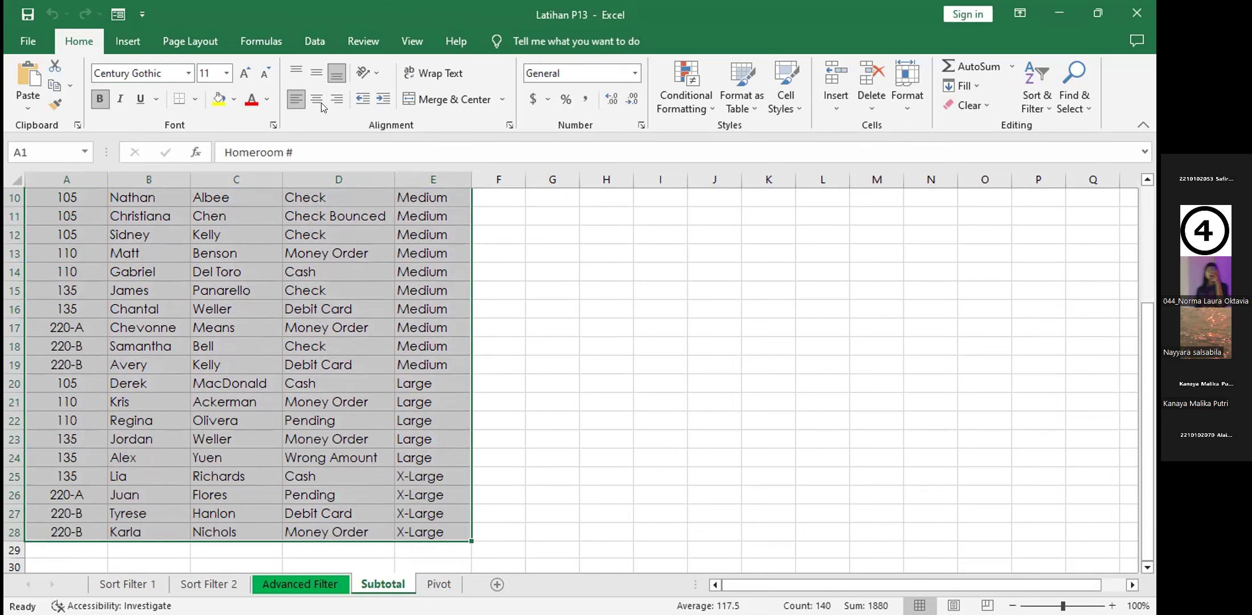
left_click(314, 41)
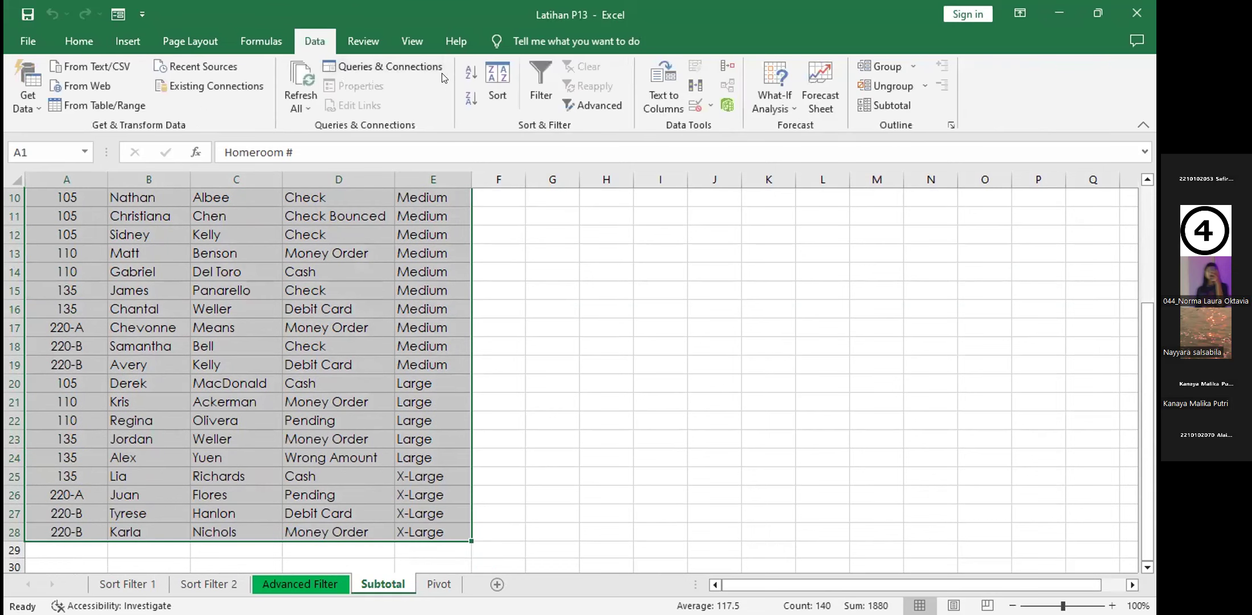
left_click(888, 104)
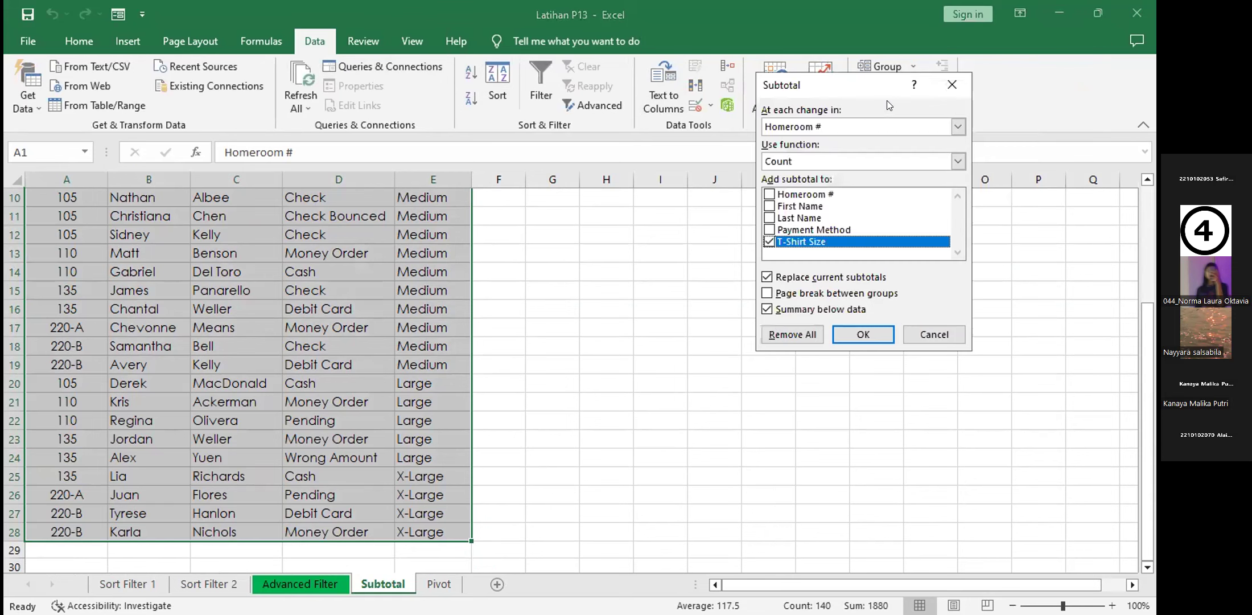
left_click(898, 163)
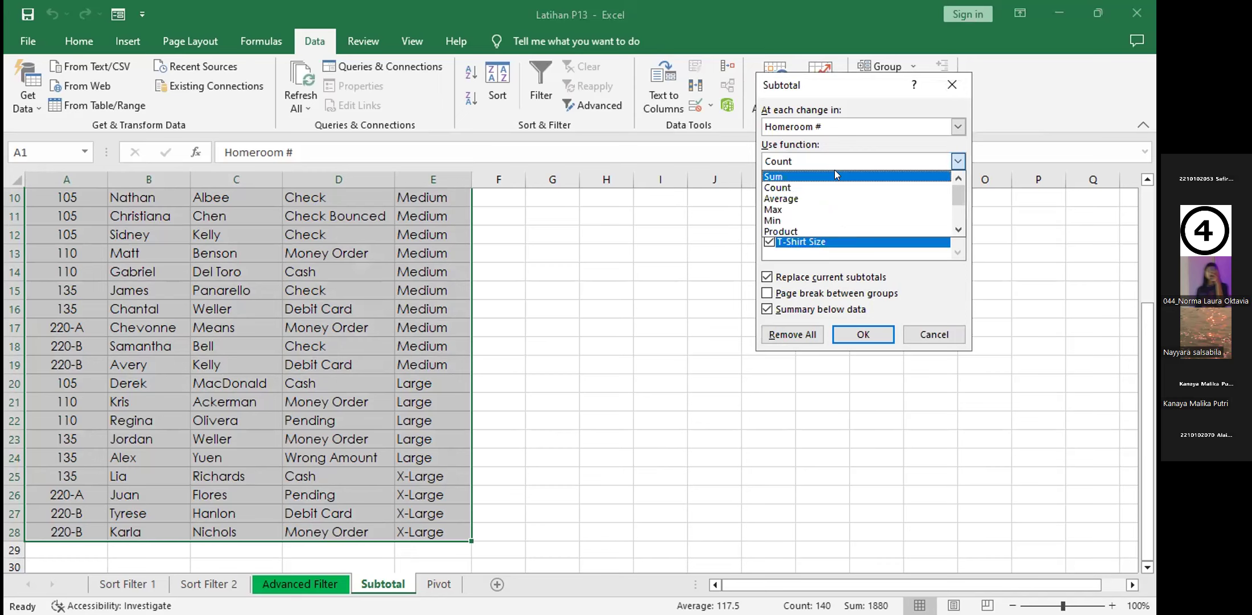
left_click(840, 187)
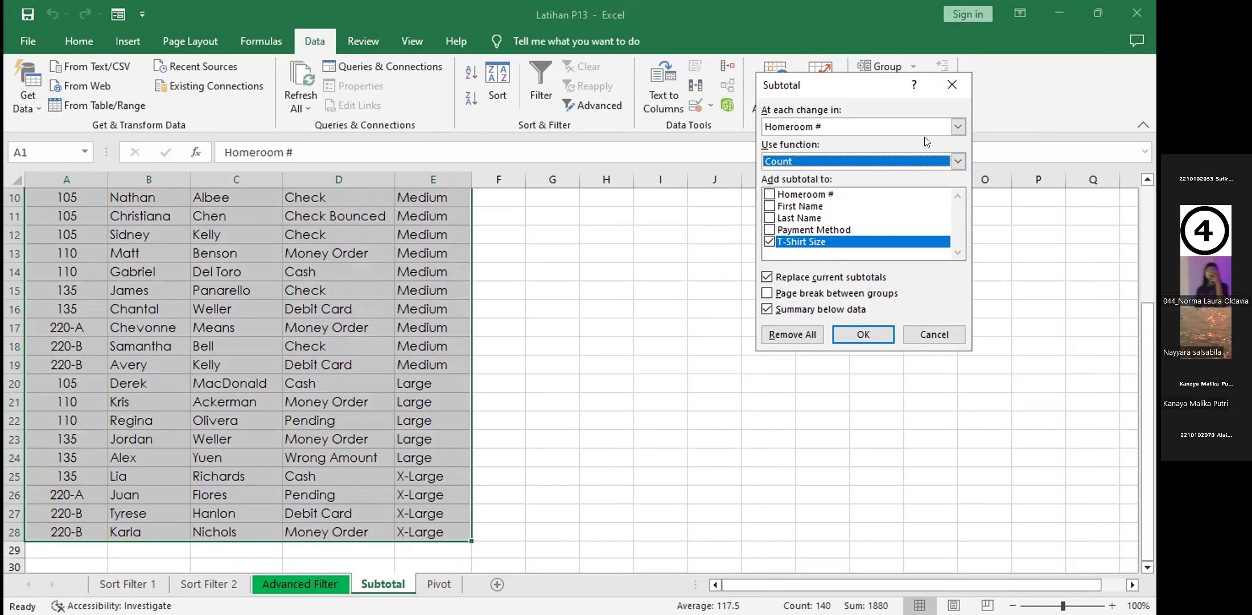
left_click(956, 127)
left_click(910, 181)
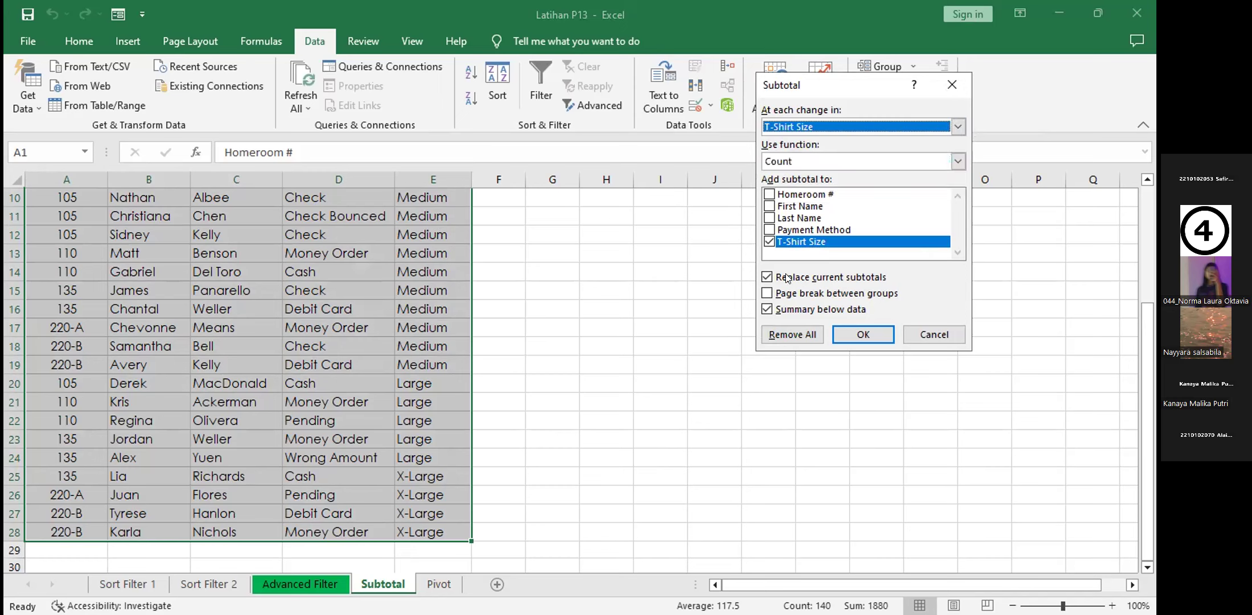
left_click(852, 329)
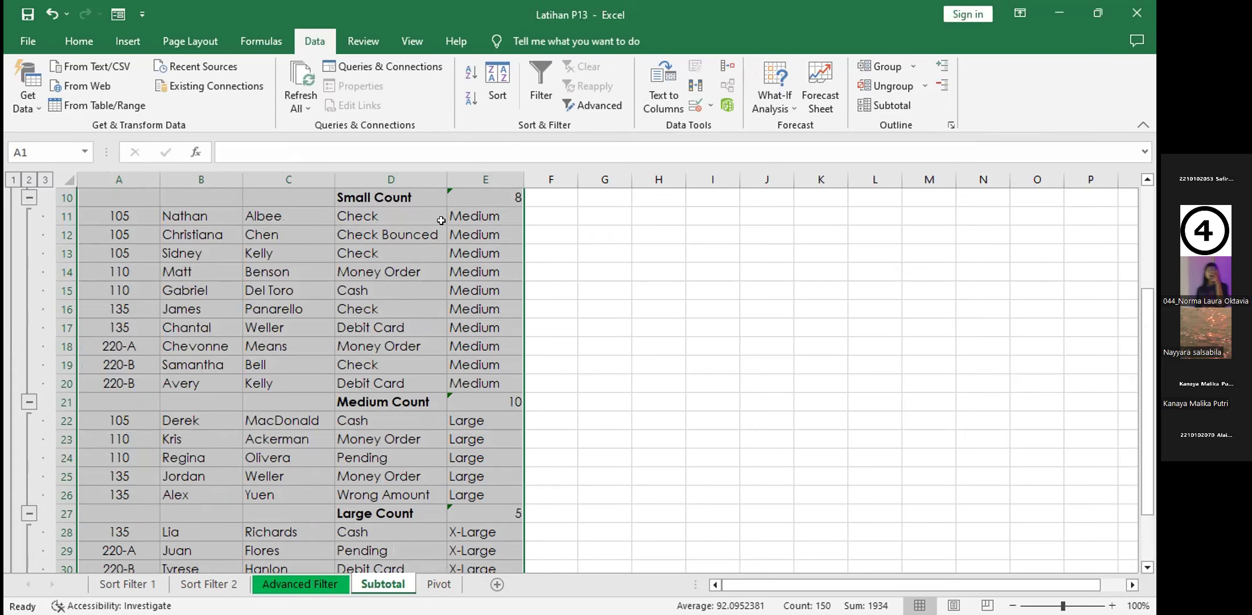
- Examine the T-shirt size subtotals at outline levels 2, 1 and 3, ending with all detail rows shown
left_click(28, 180)
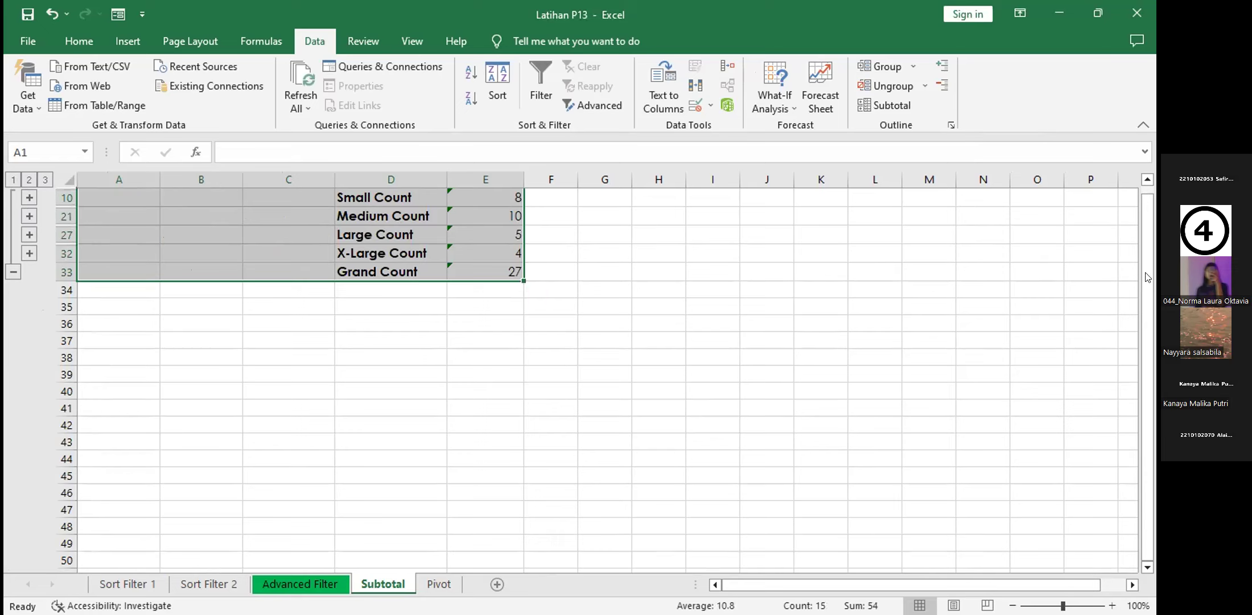
scroll(511, 197, "up", 1)
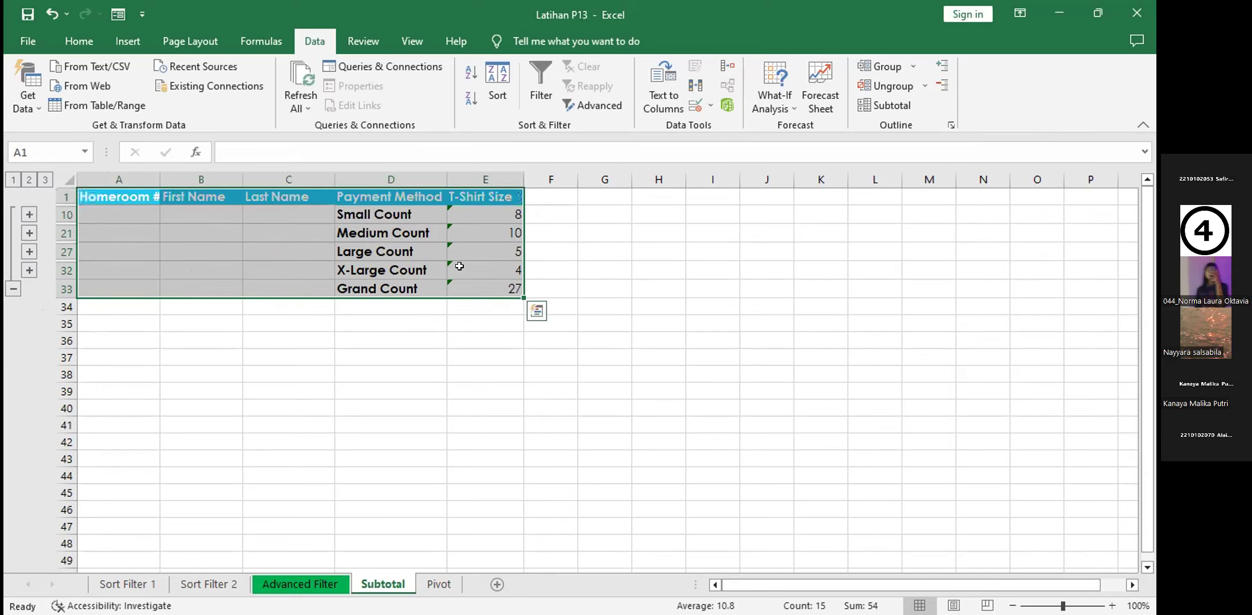
left_click(13, 180)
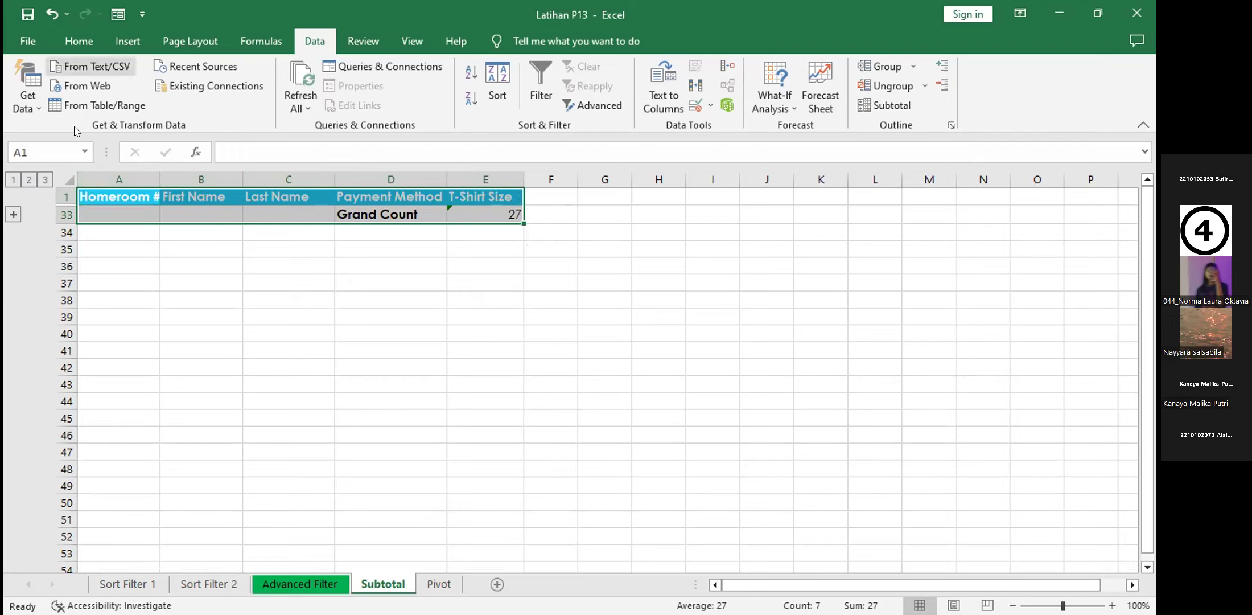
left_click(45, 180)
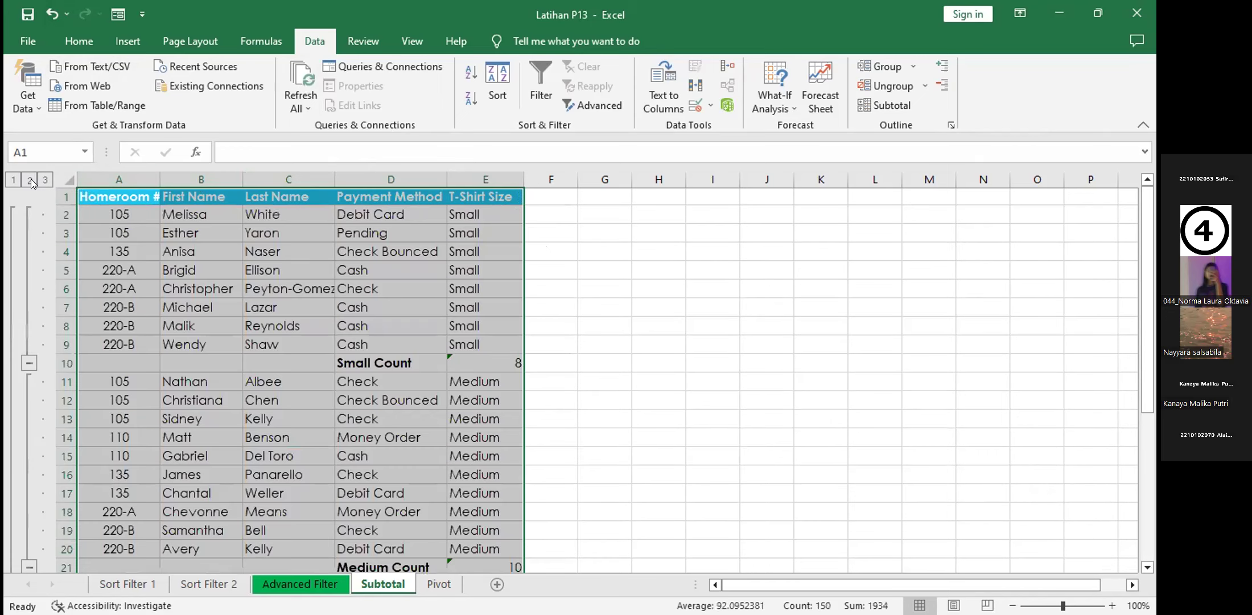
left_click(30, 179)
left_click(46, 180)
- Undo the outline level changes and the T-shirt size subtotals to restore the plain list
left_click(51, 14)
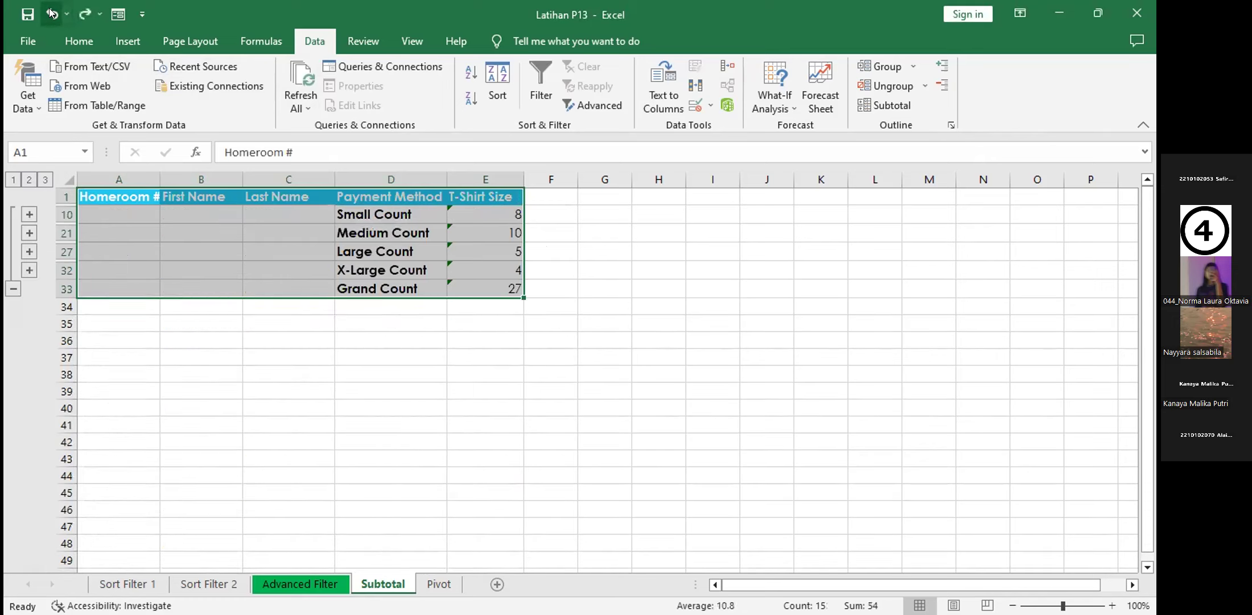
left_click(50, 14)
left_click(50, 14)
left_click(50, 13)
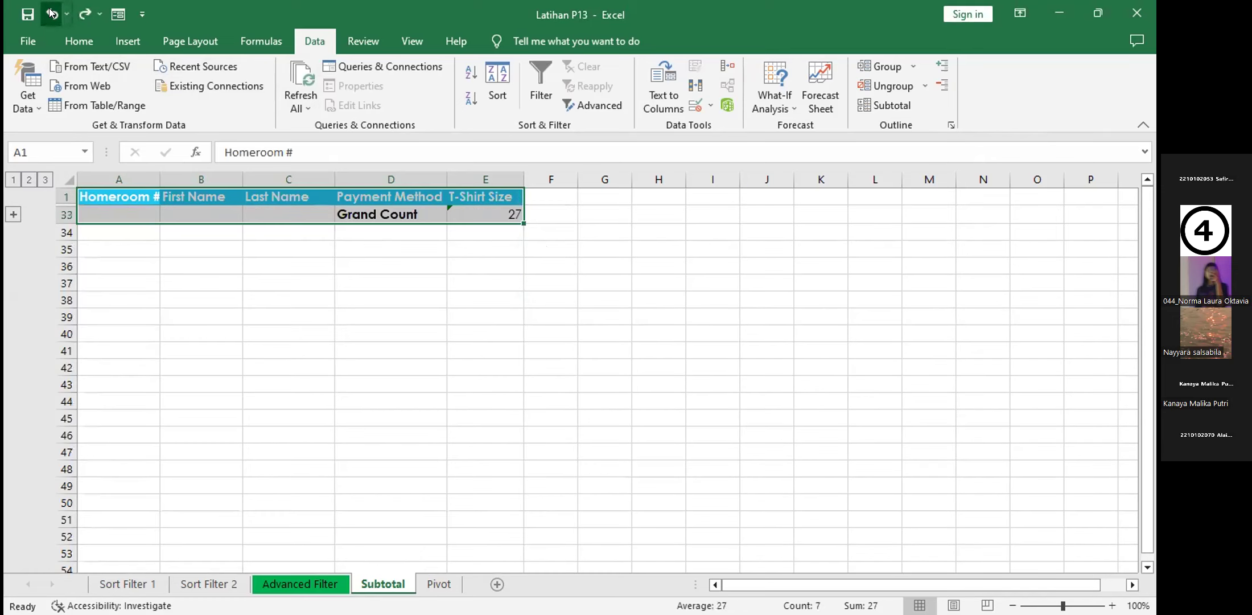
left_click(50, 13)
left_click(50, 13)
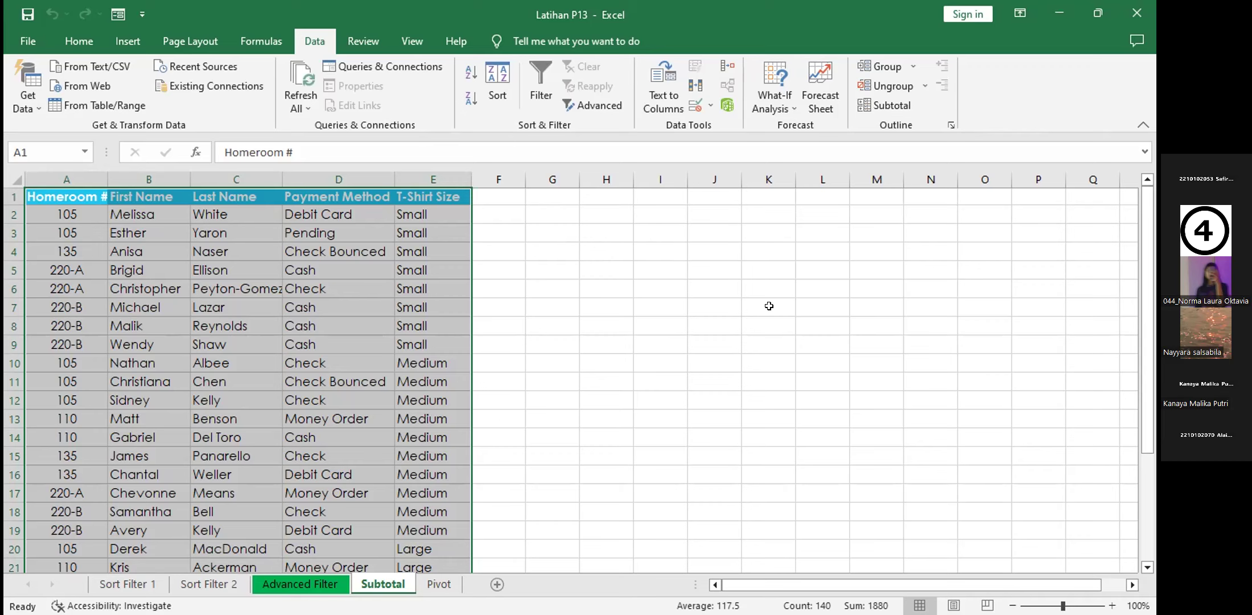
- Add Count subtotals of Payment Method only, without T-Shirt Size, to the whole list at each change in Payment Method
left_click(1076, 426)
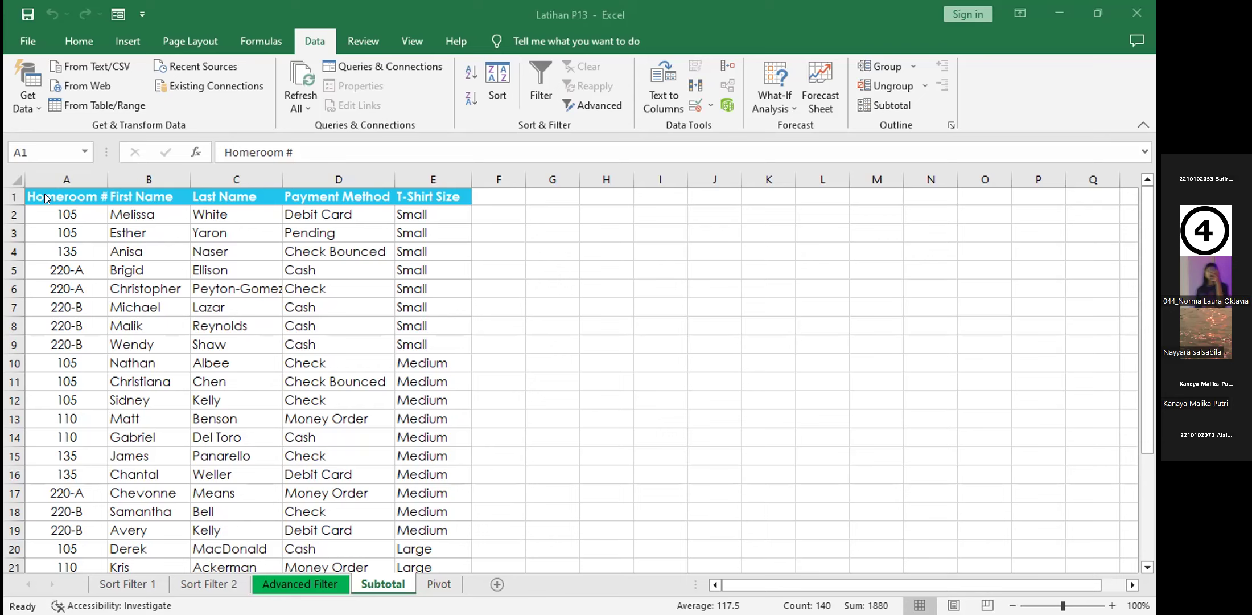
key("ctrl+a")
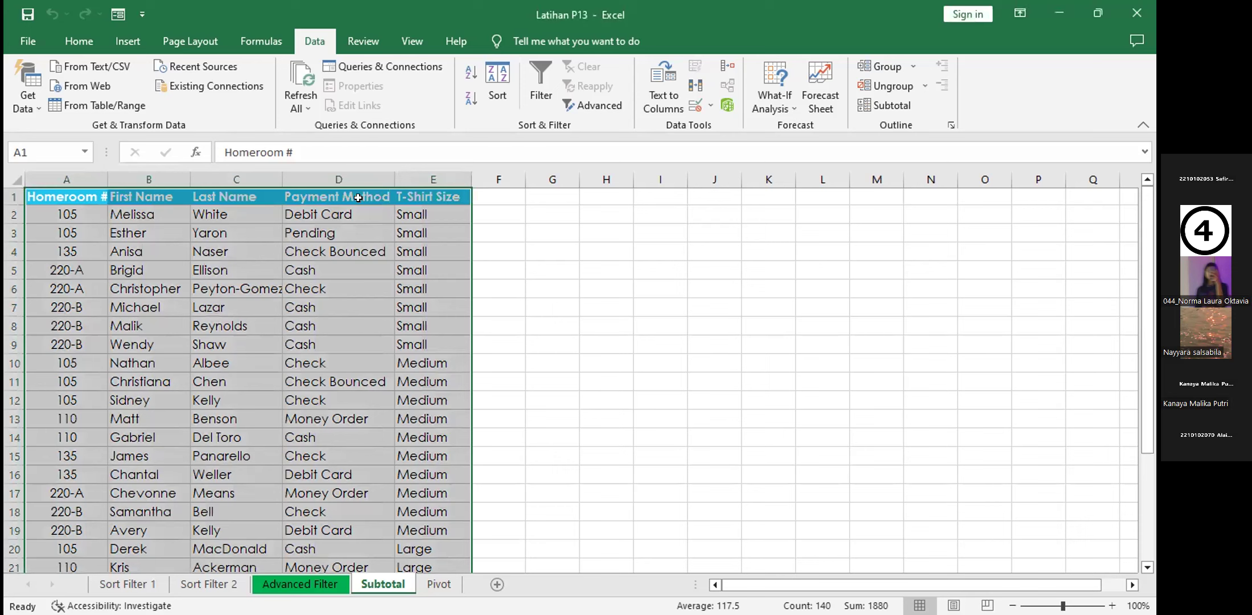
left_click(886, 106)
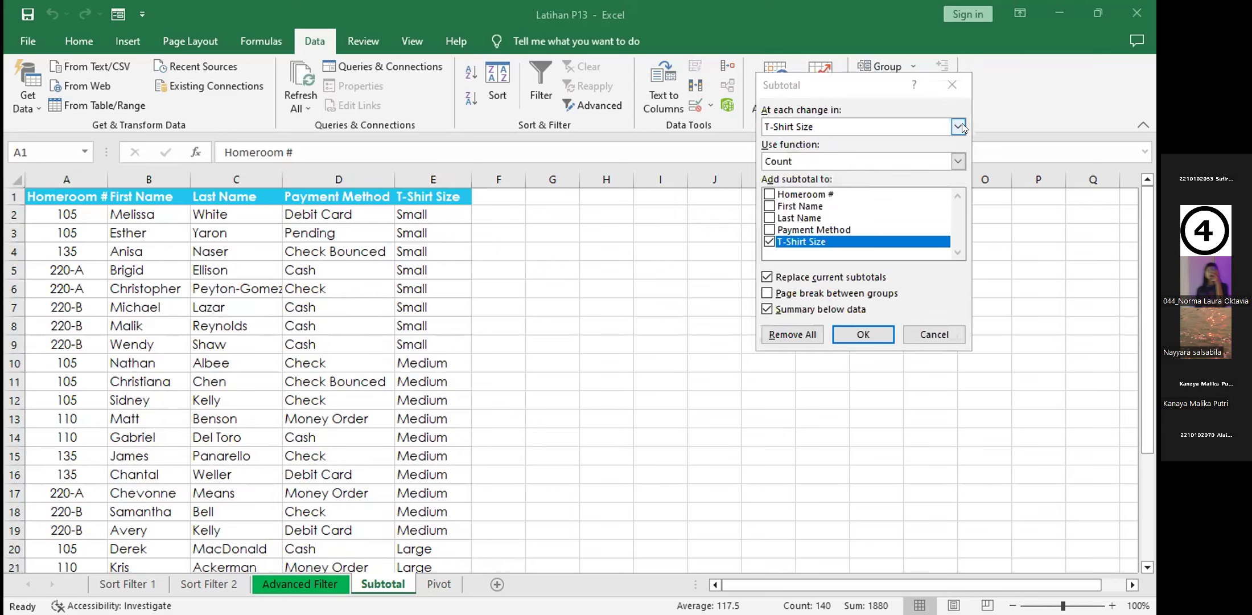
left_click(958, 126)
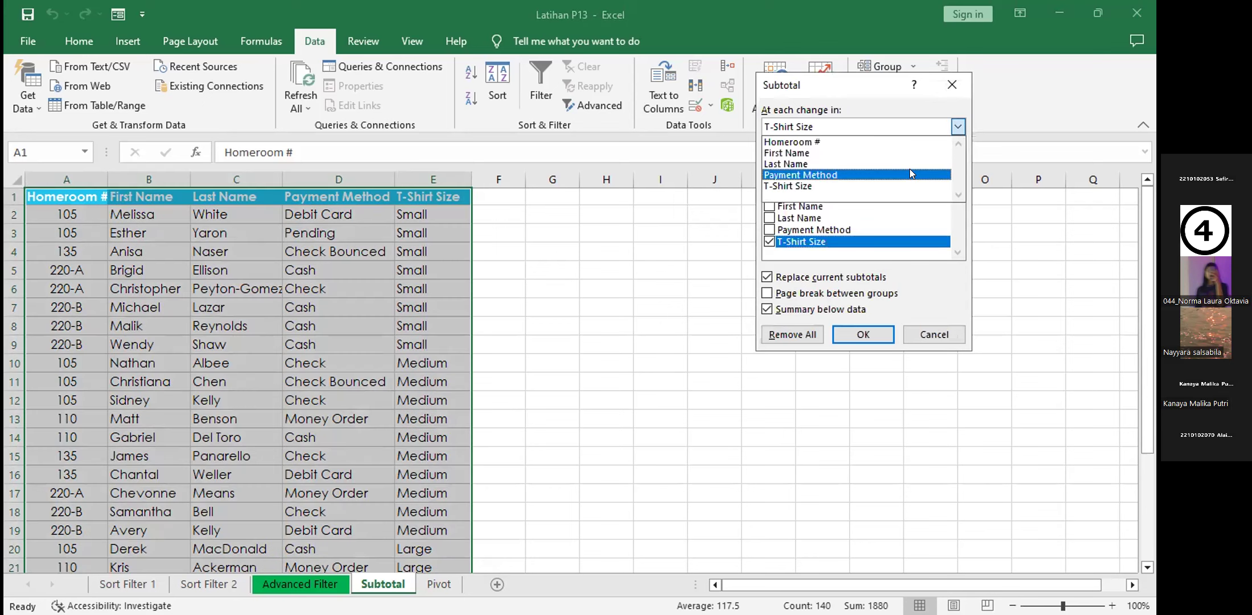
left_click(910, 171)
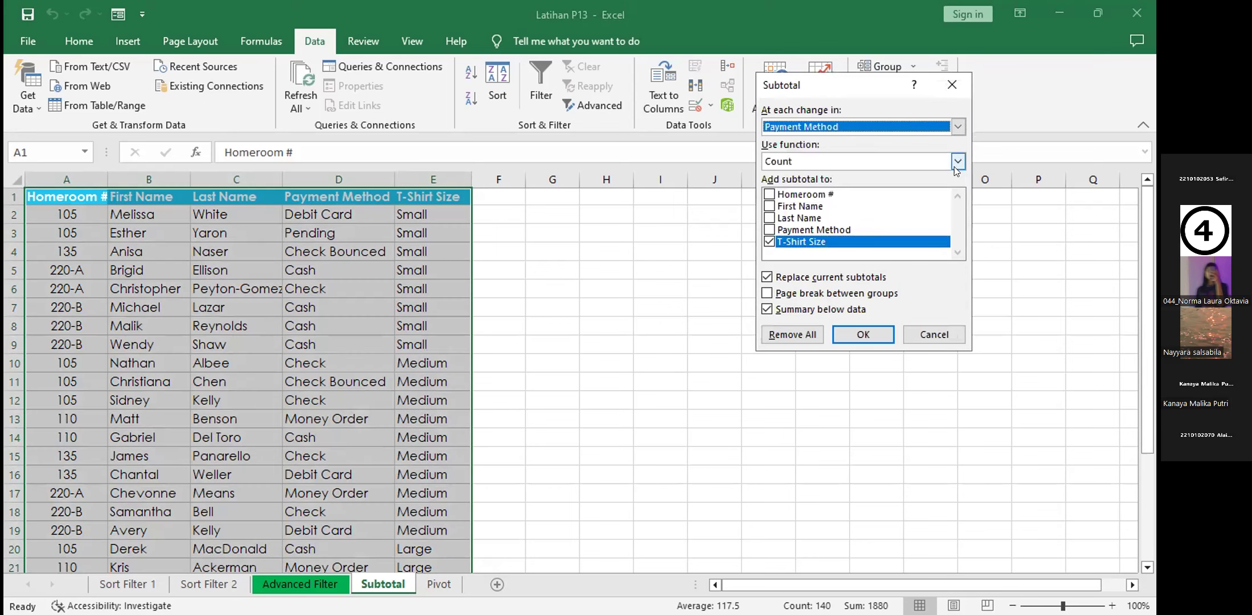
left_click(769, 229)
left_click(769, 241)
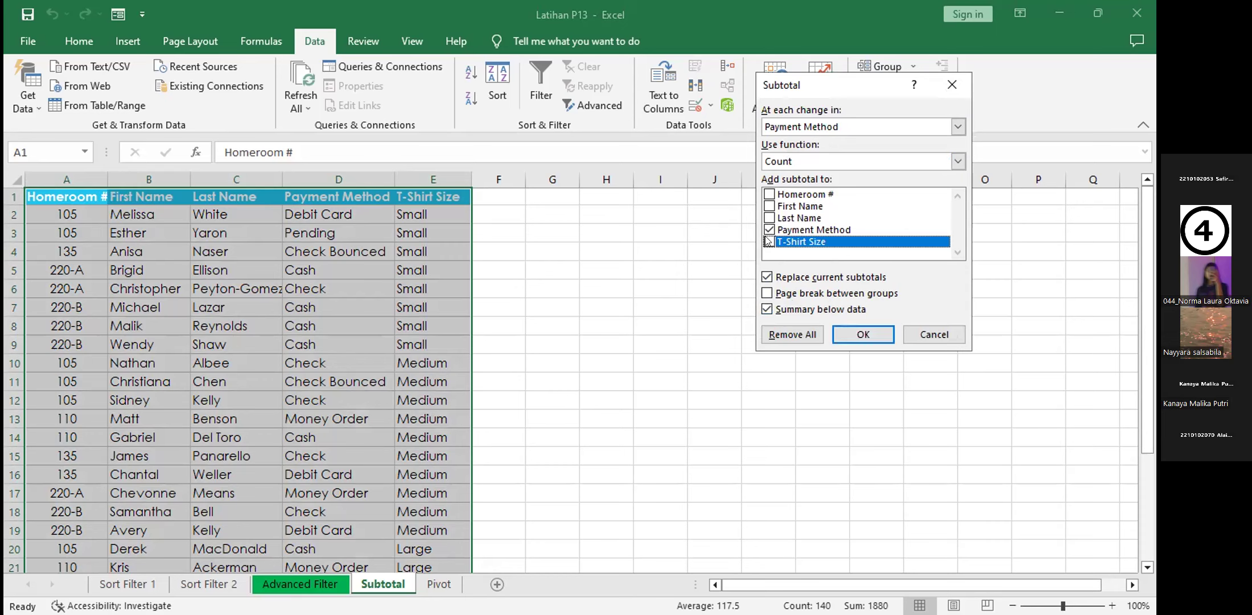
left_click(865, 334)
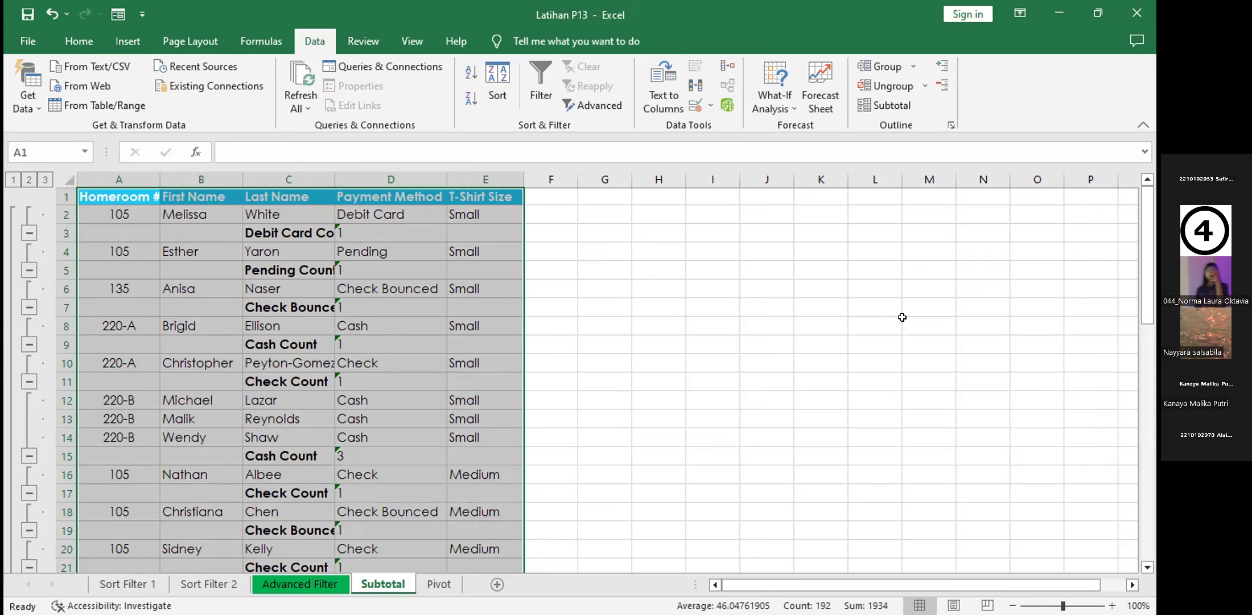
mouse_move(1144, 215)
left_mouse_down()
mouse_move(1151, 252)
mouse_move(1153, 215)
left_mouse_up()
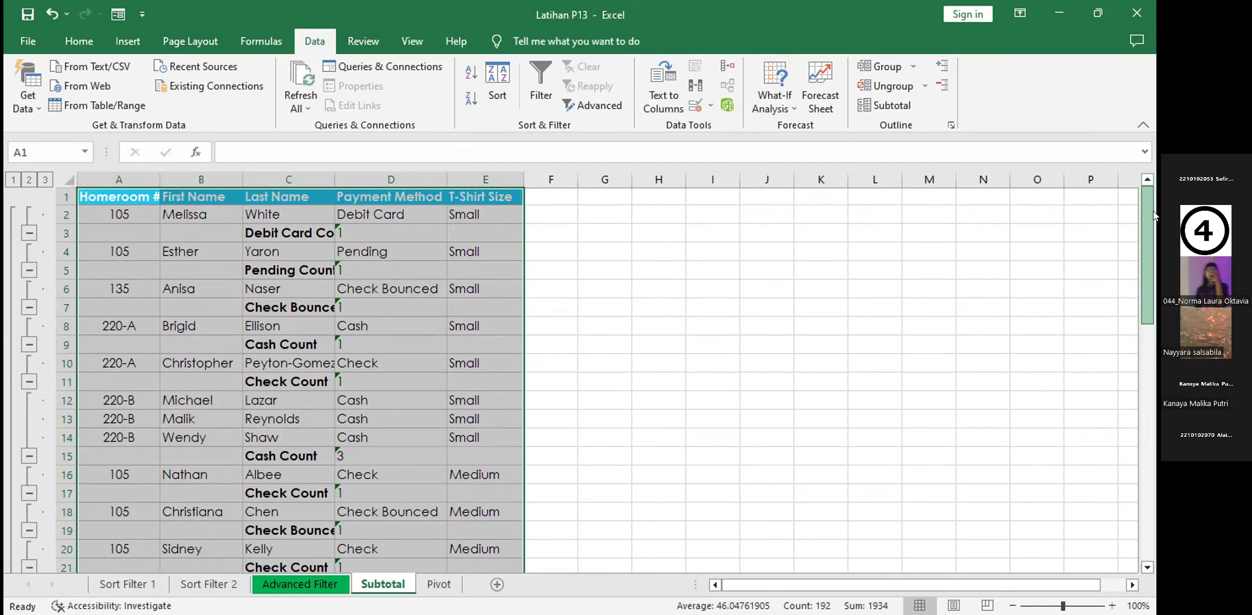
- Undo the Payment Method count subtotals to restore the plain list
mouse_move(1154, 215)
left_mouse_down()
mouse_move(1154, 464)
mouse_move(1151, 193)
left_mouse_up()
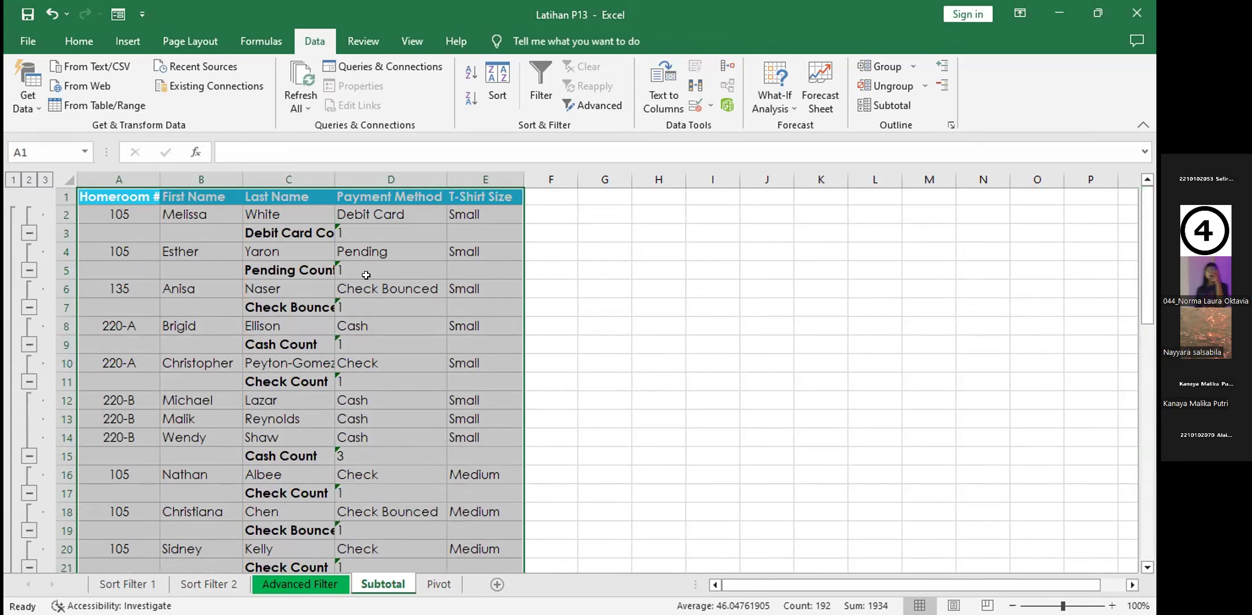
left_click(52, 16)
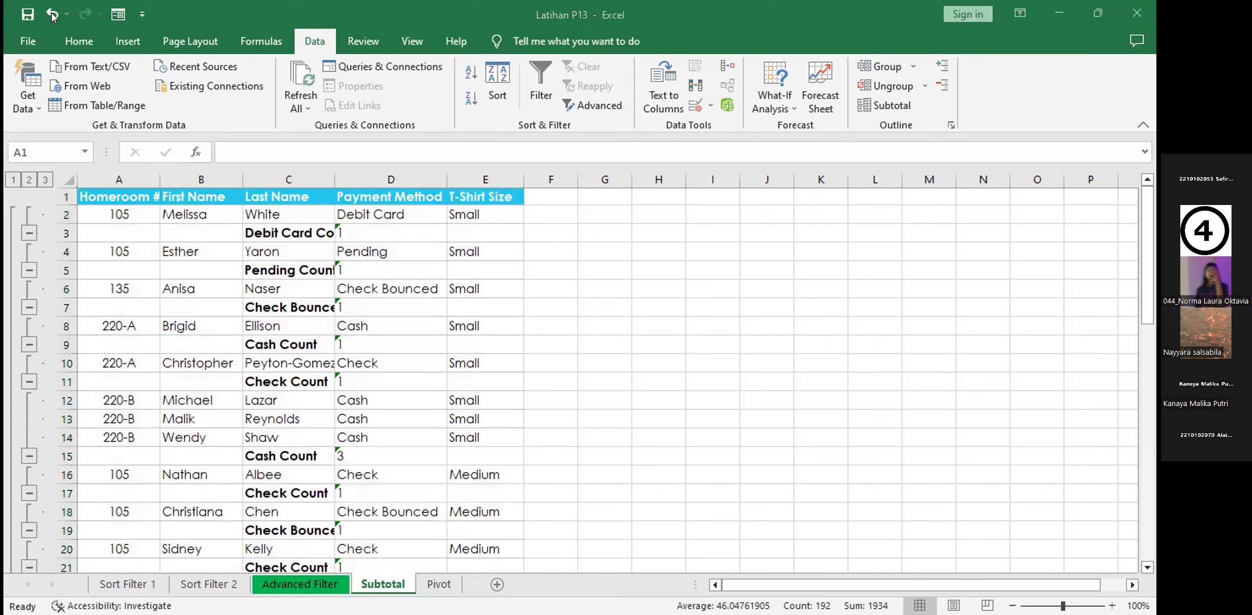
left_click(51, 16)
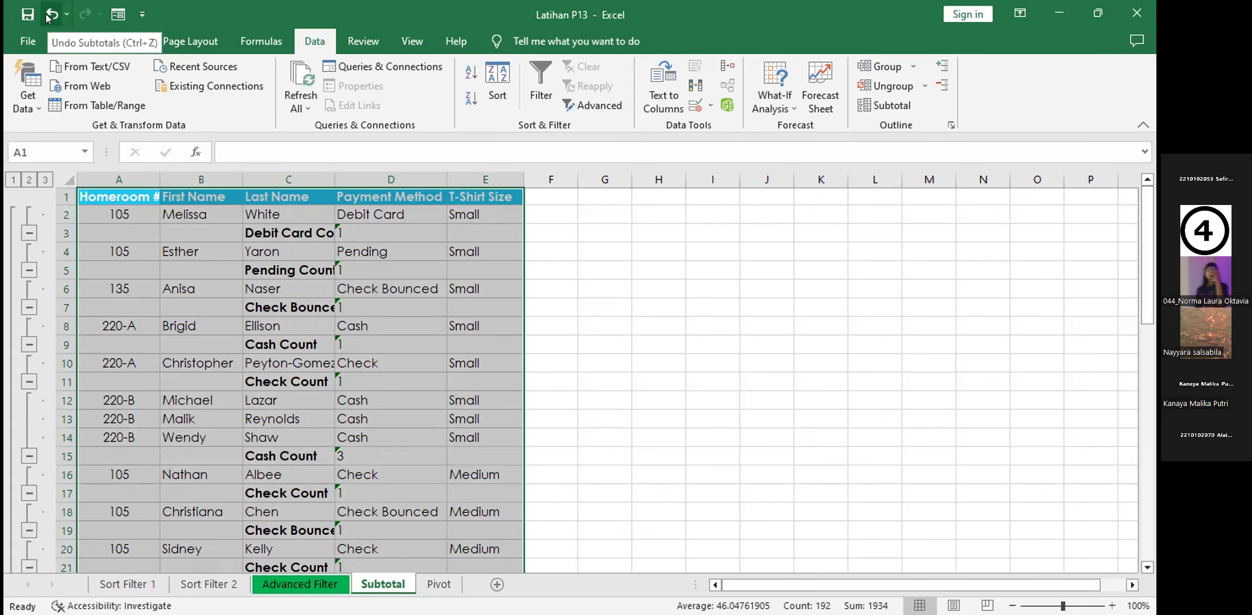
left_click(49, 16)
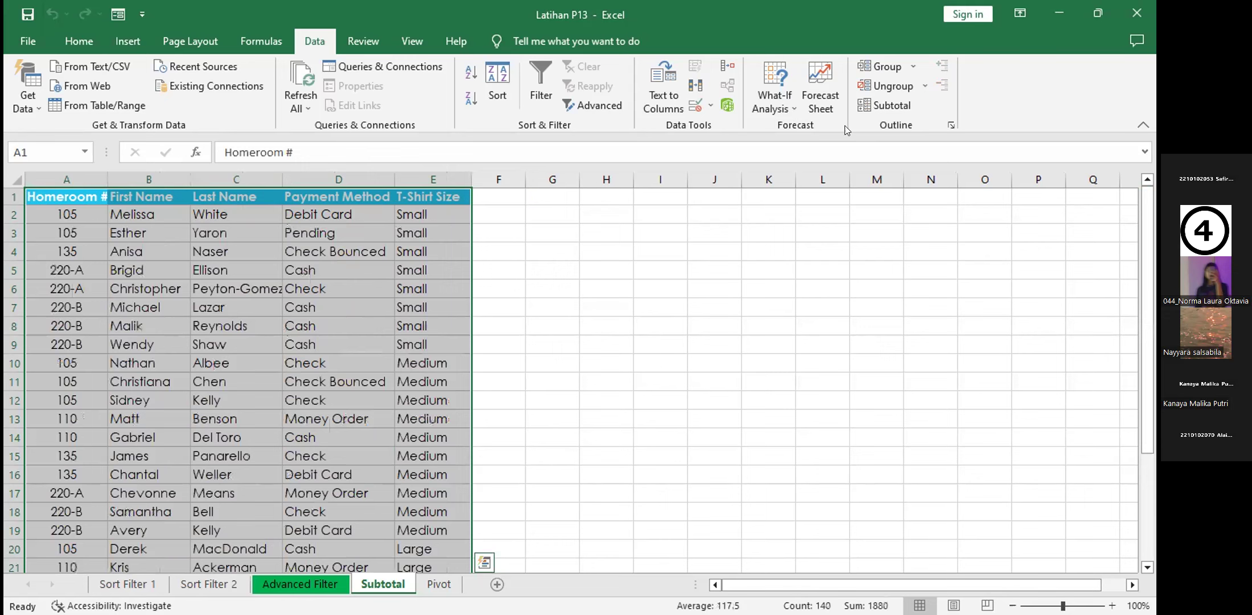
- Try Sum subtotals of Payment Method at each change in Payment Method, and undo them
left_click(888, 106)
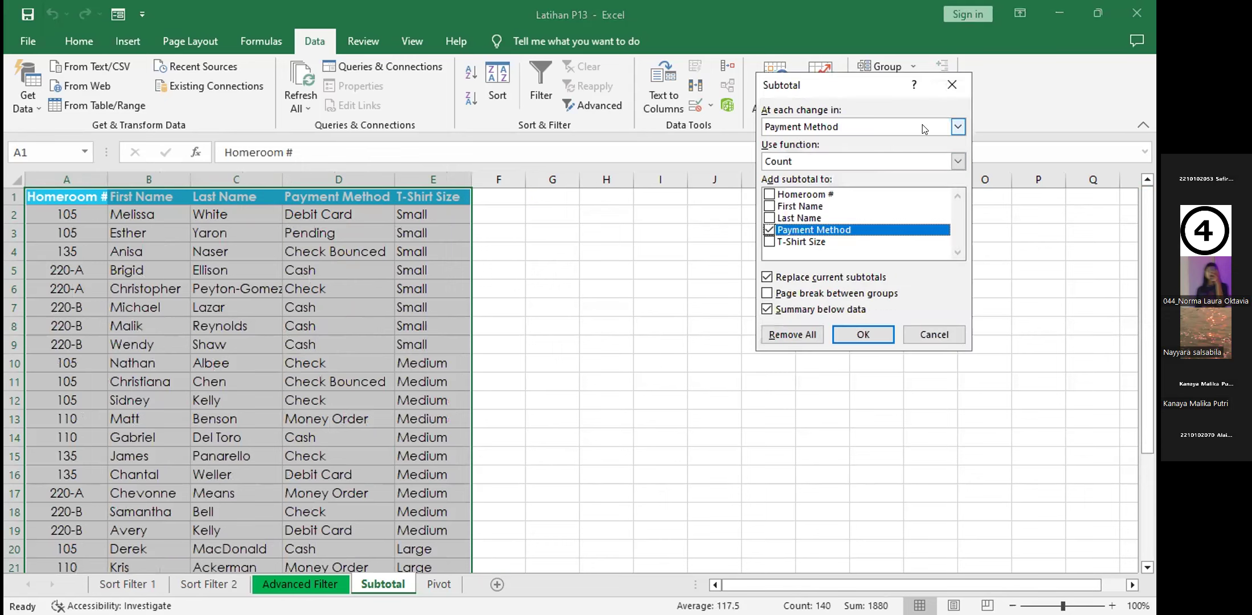
left_click(956, 127)
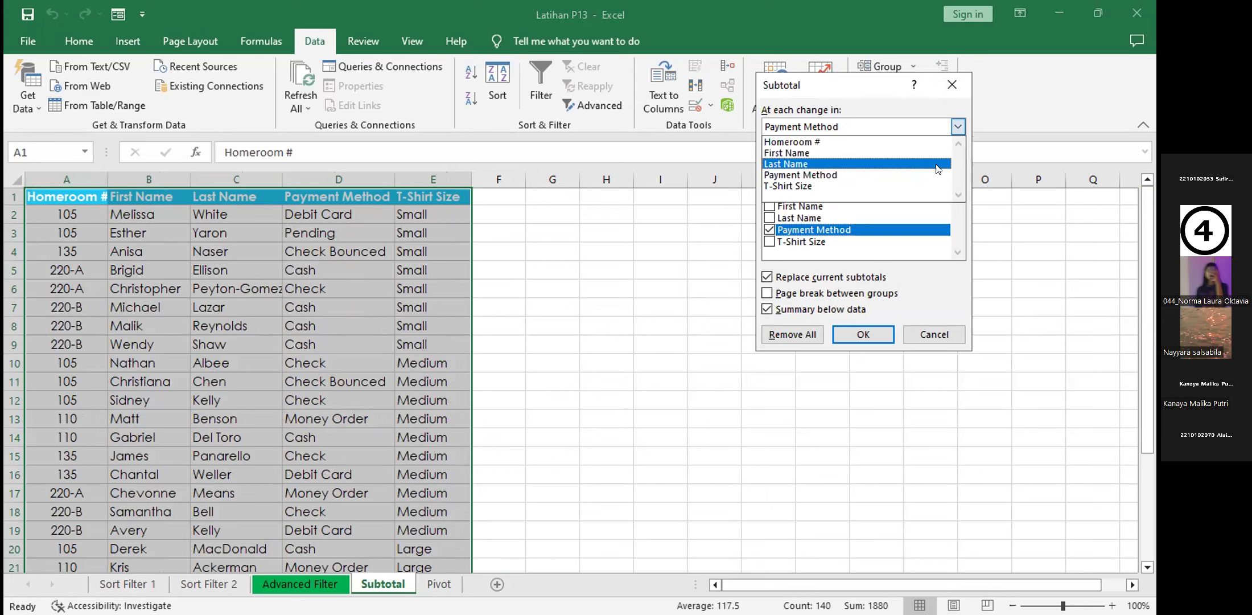
left_click(893, 169)
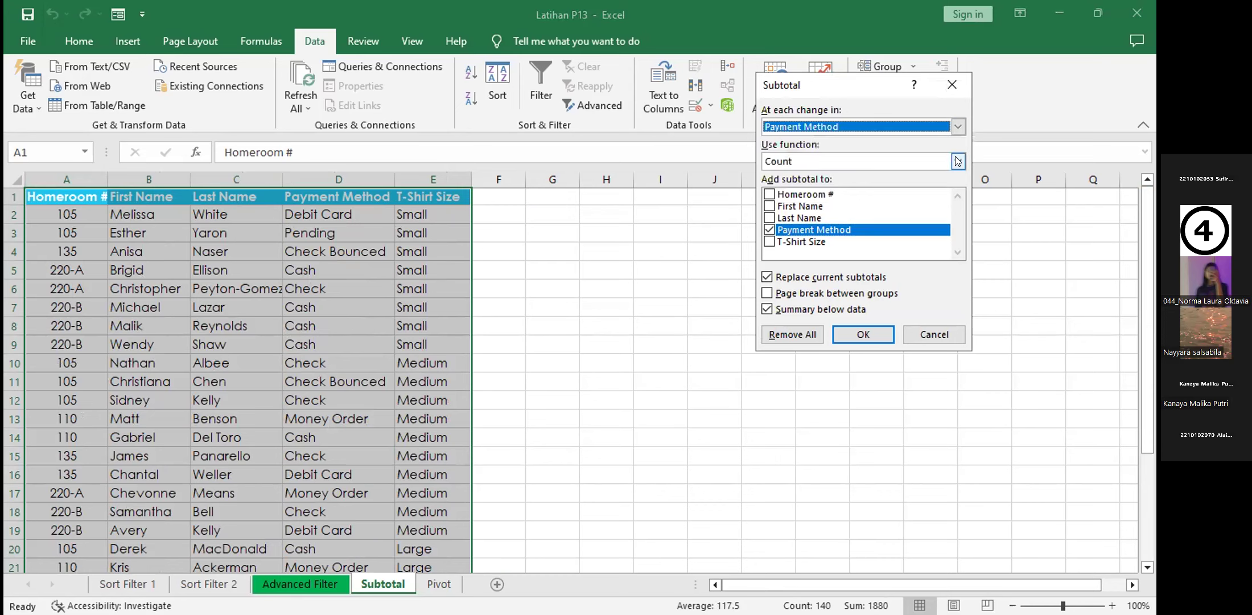
left_click(958, 161)
left_click(926, 168)
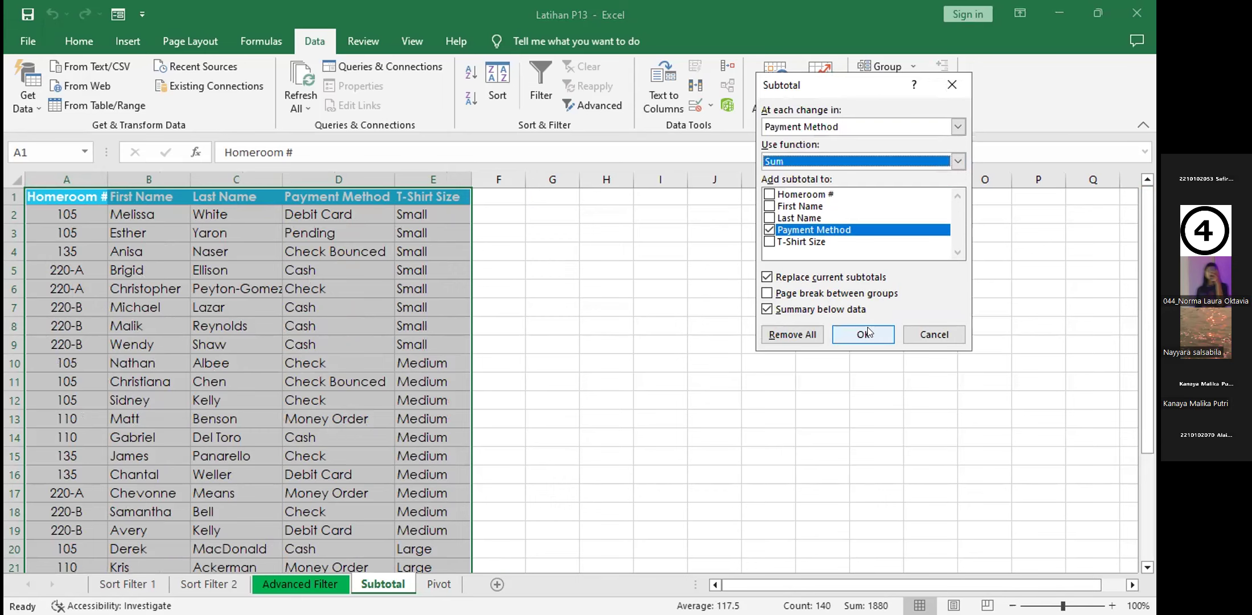
left_click(861, 335)
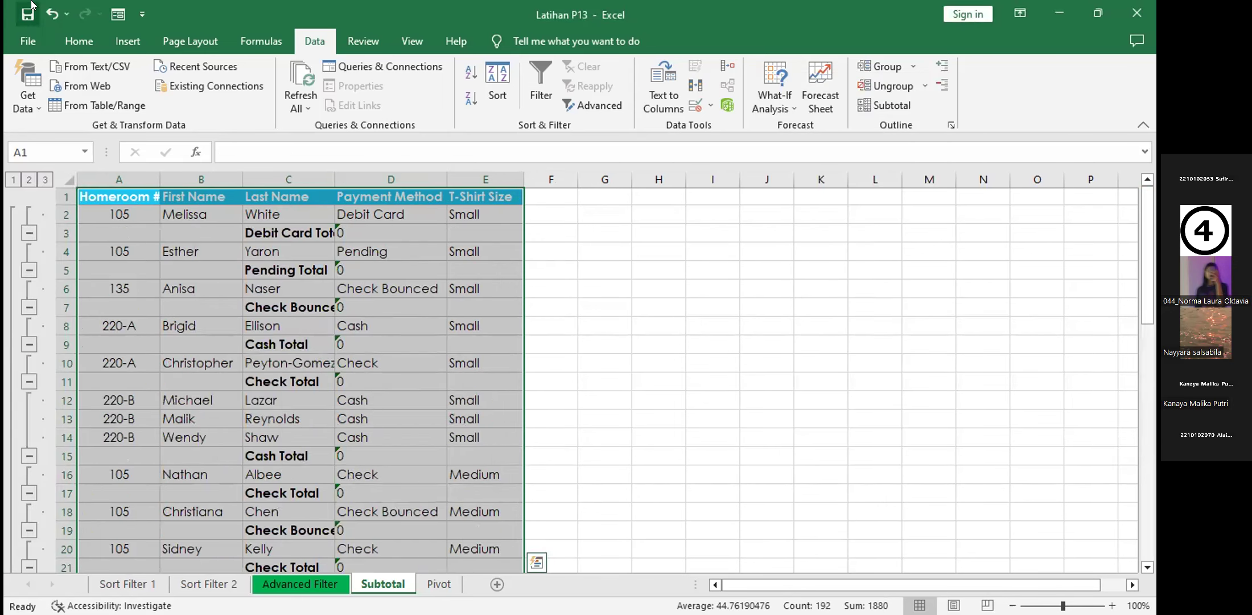
left_click(50, 13)
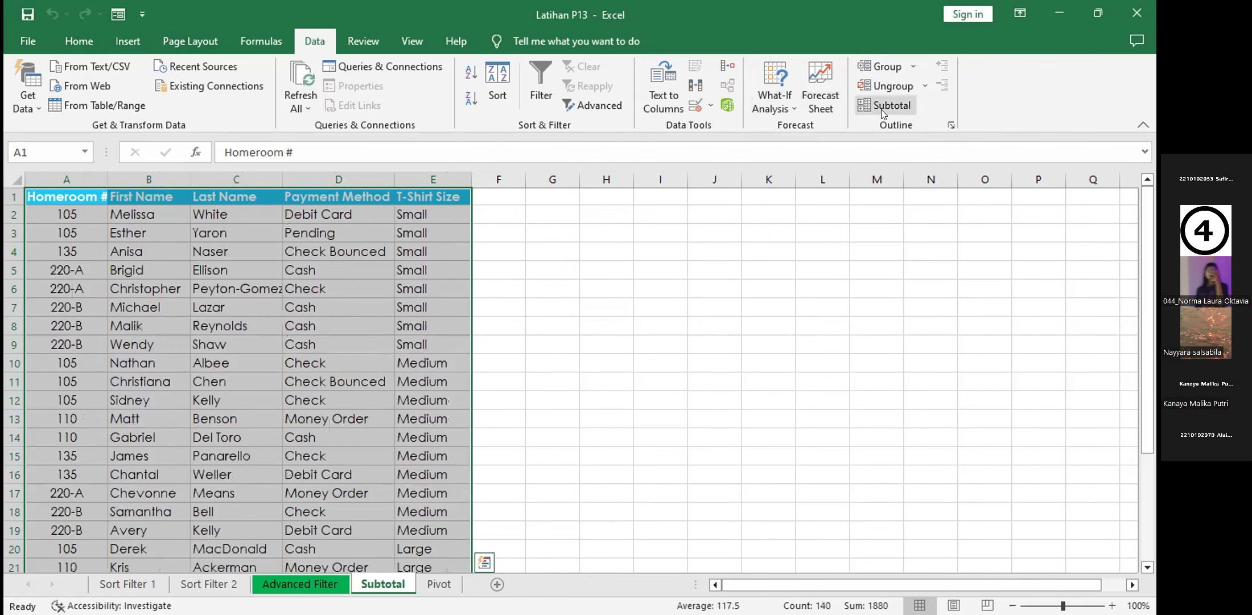
left_click(884, 109)
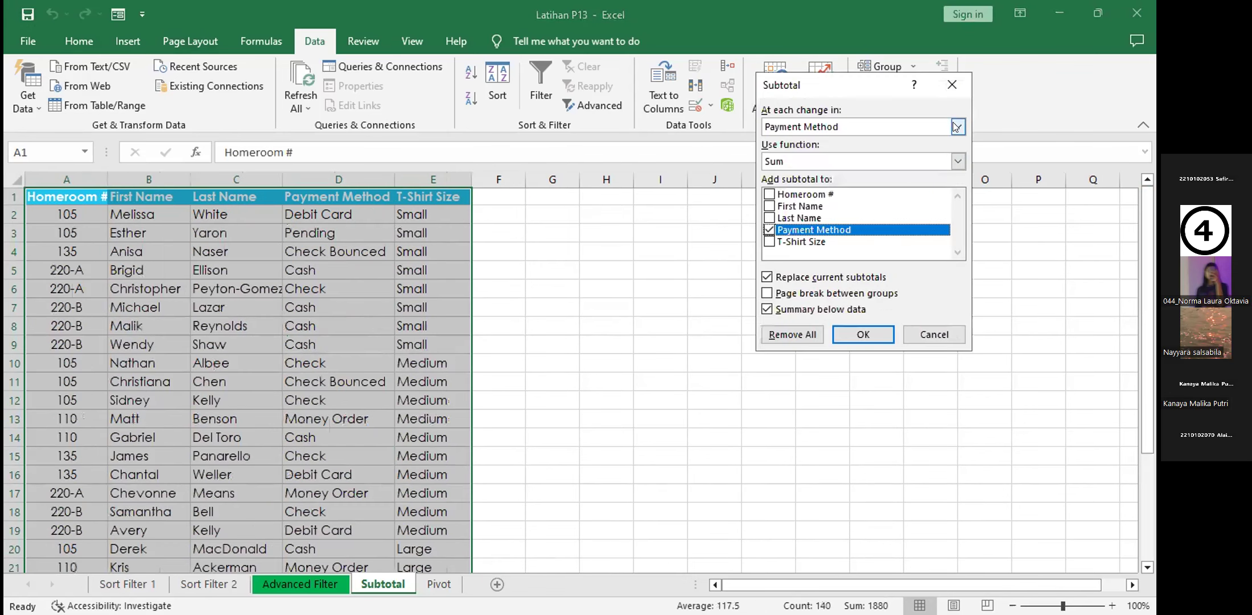
left_click(942, 128)
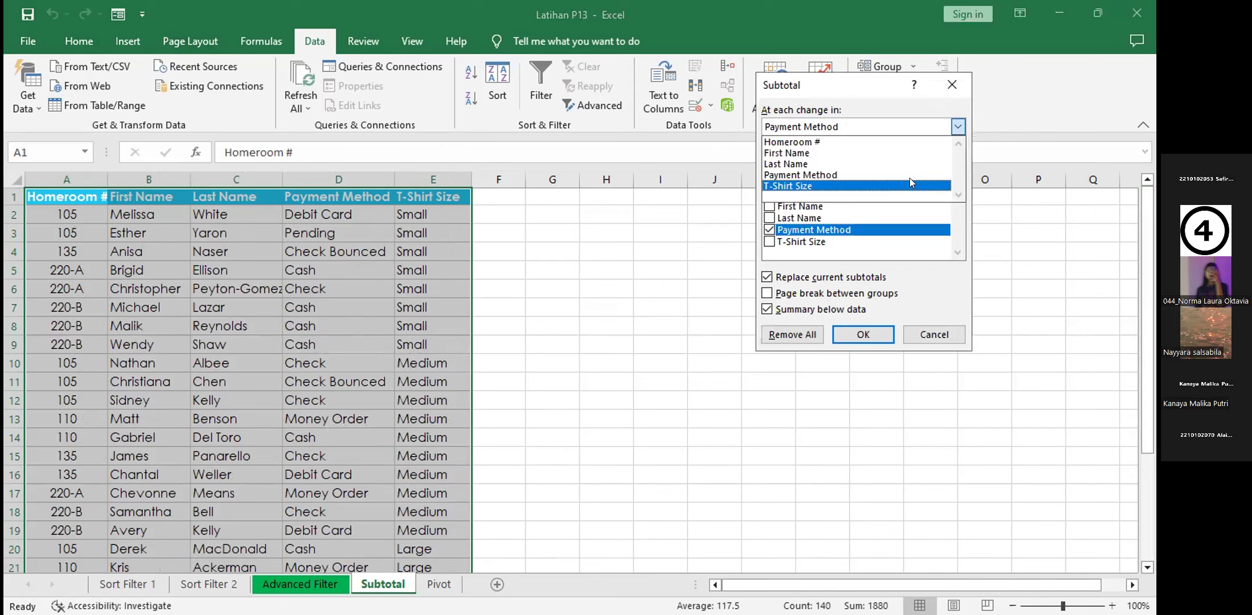
left_click(385, 168)
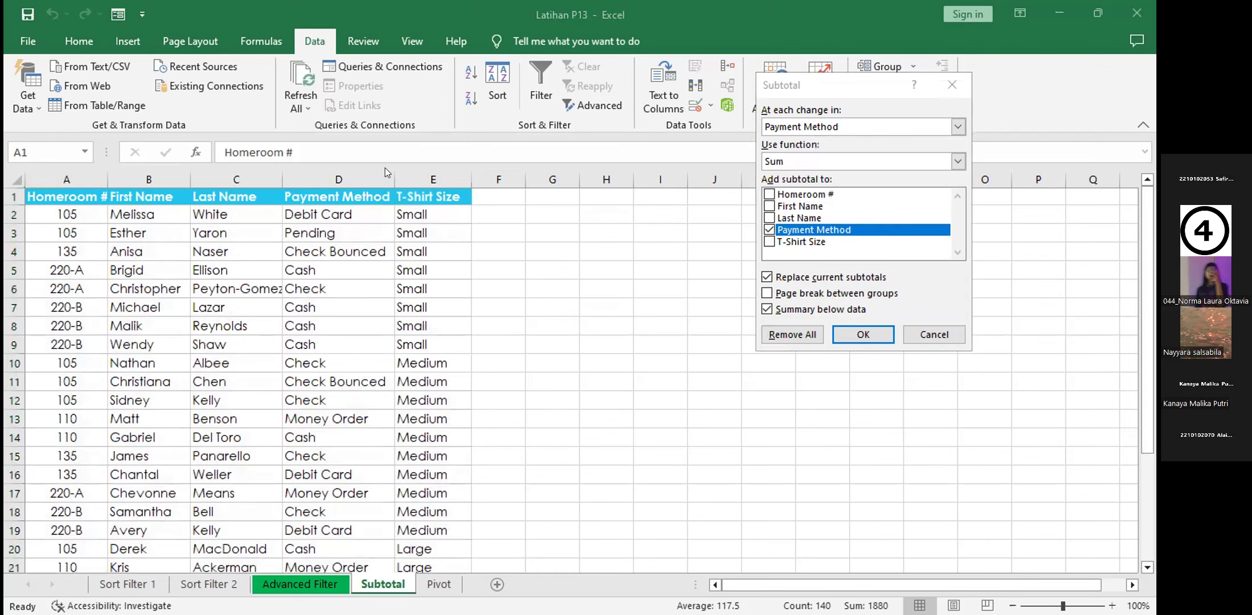
left_click(927, 339)
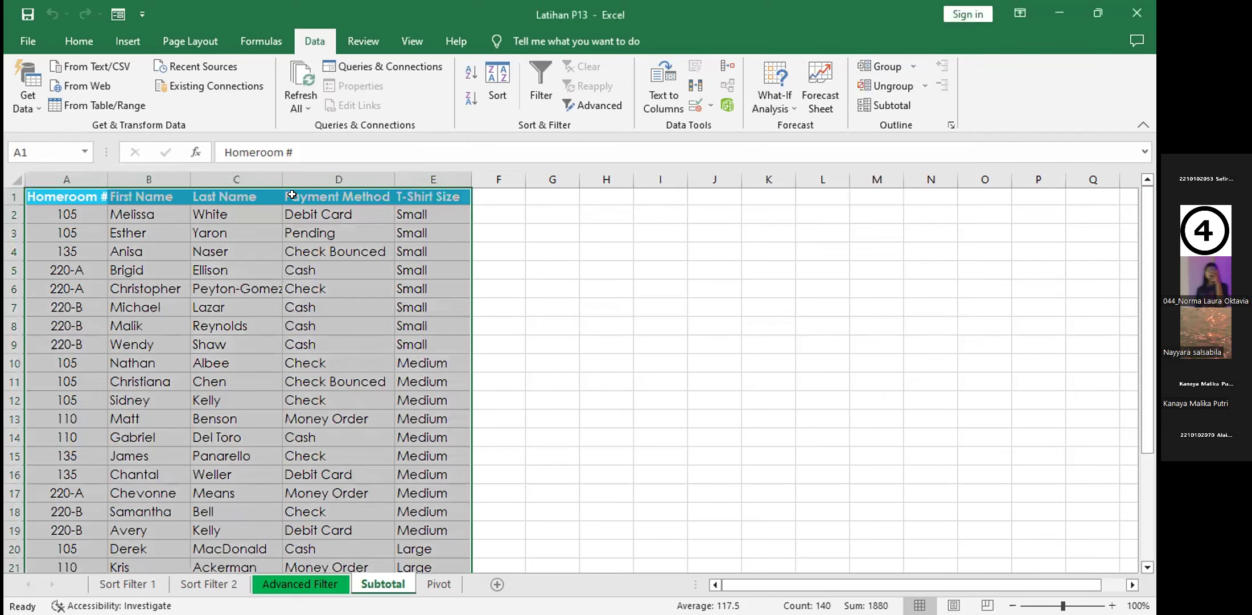
key("alt+Tab")
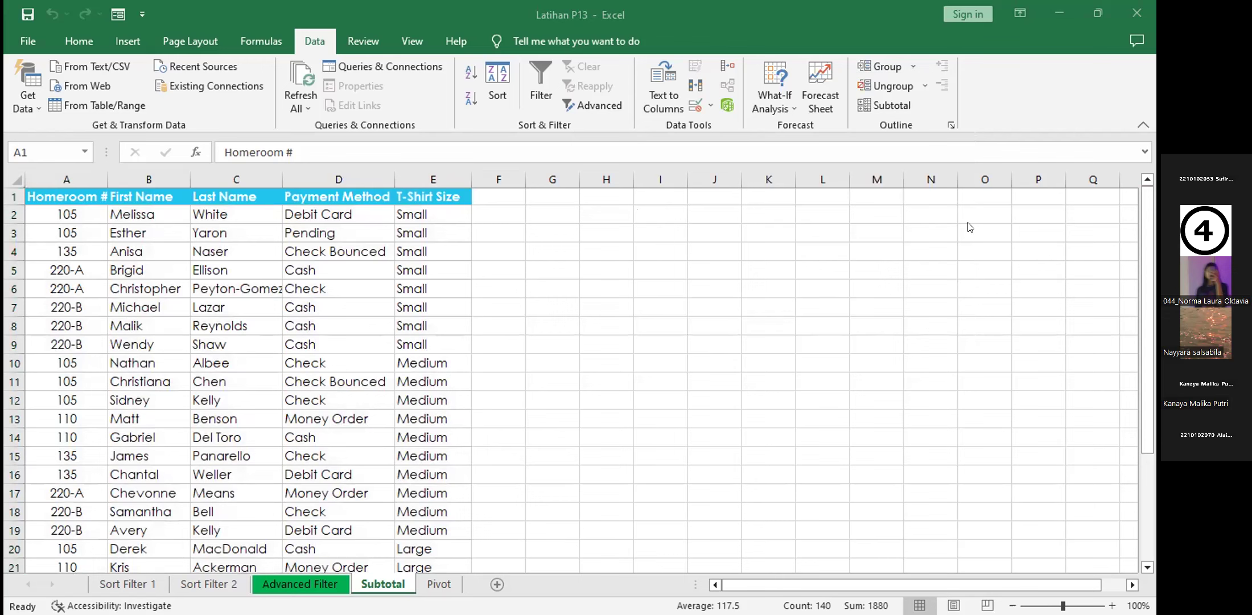
- Sort the whole list by Payment Method cell values from A to Z, expanding the selection from D2:D28
left_click(343, 219)
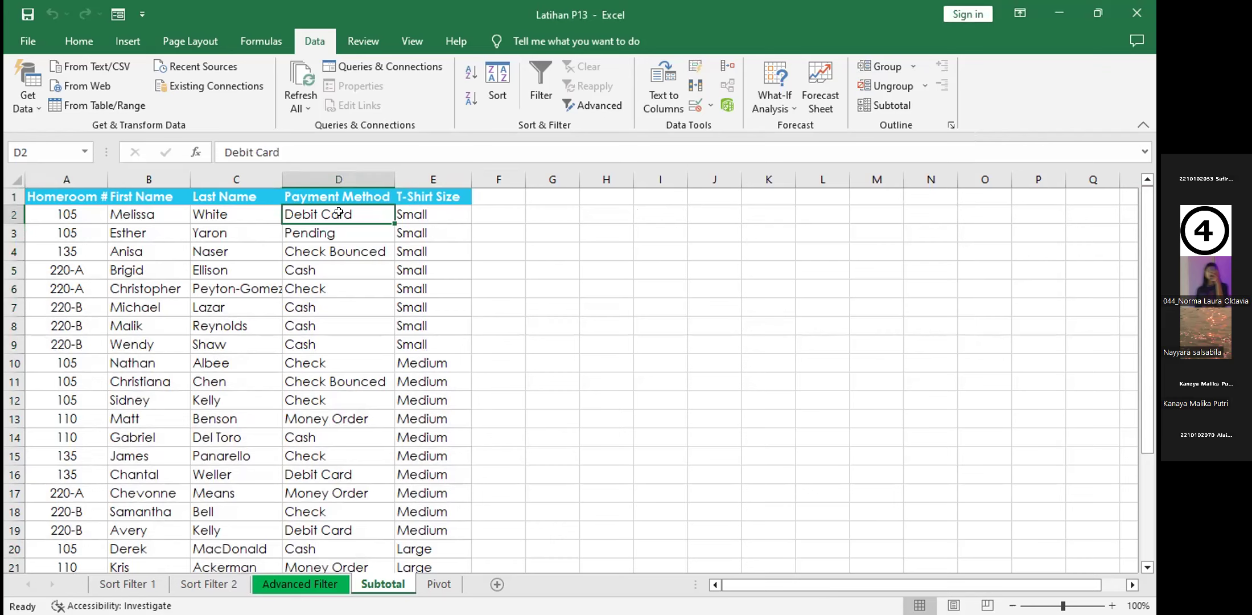
left_click_drag(339, 213, 350, 472)
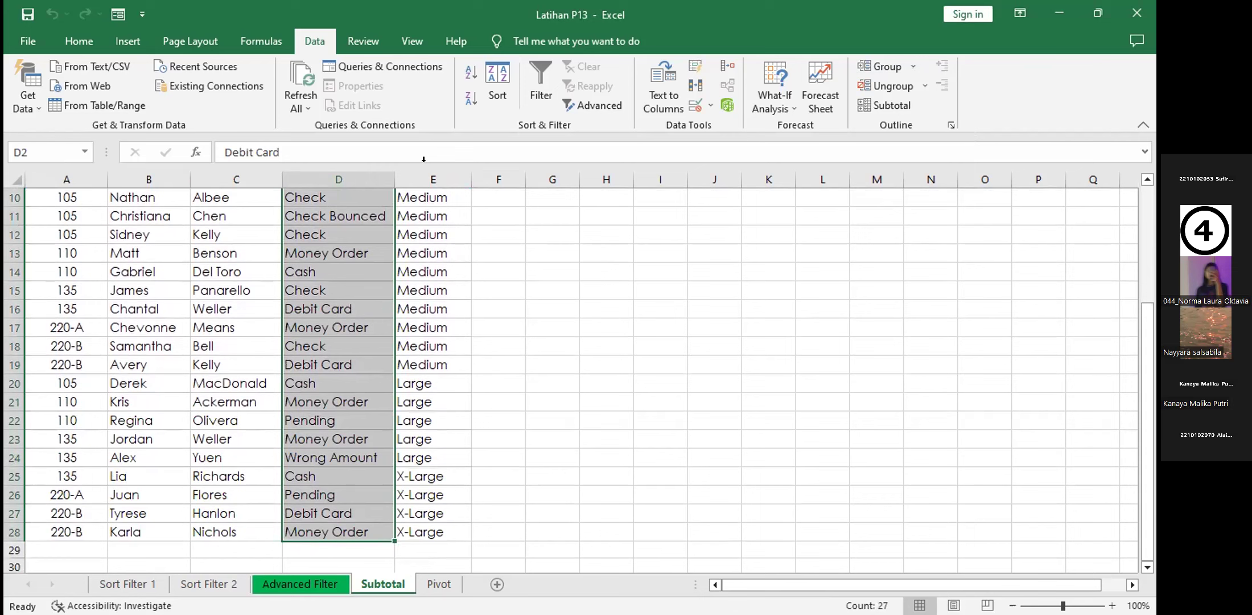
left_click(495, 92)
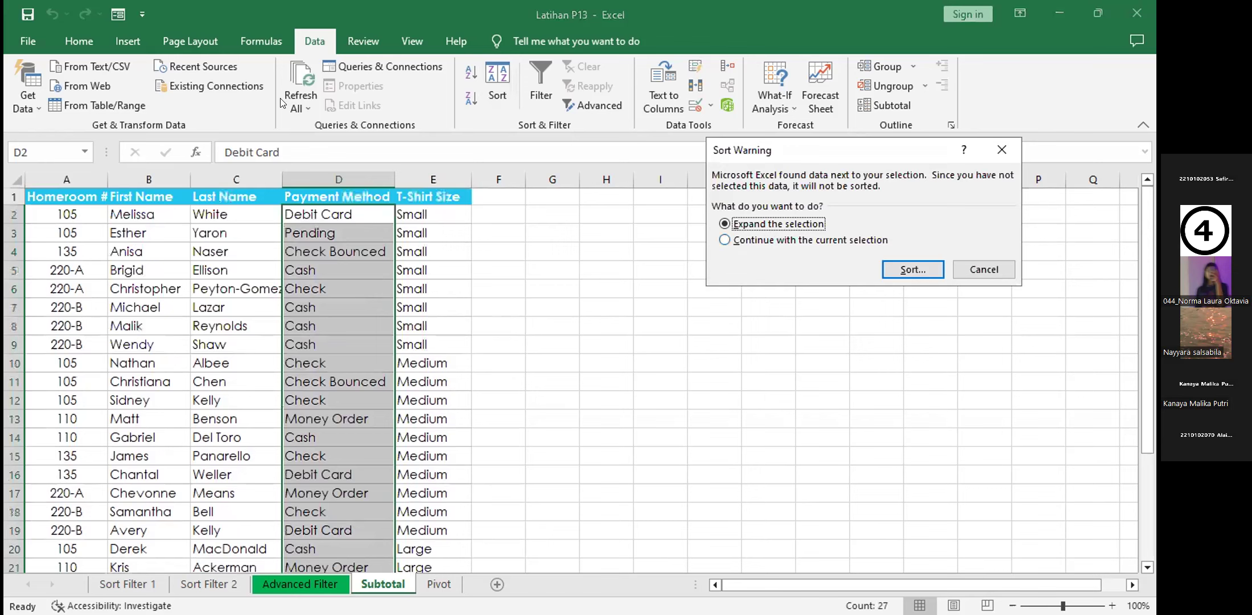
left_click(725, 240)
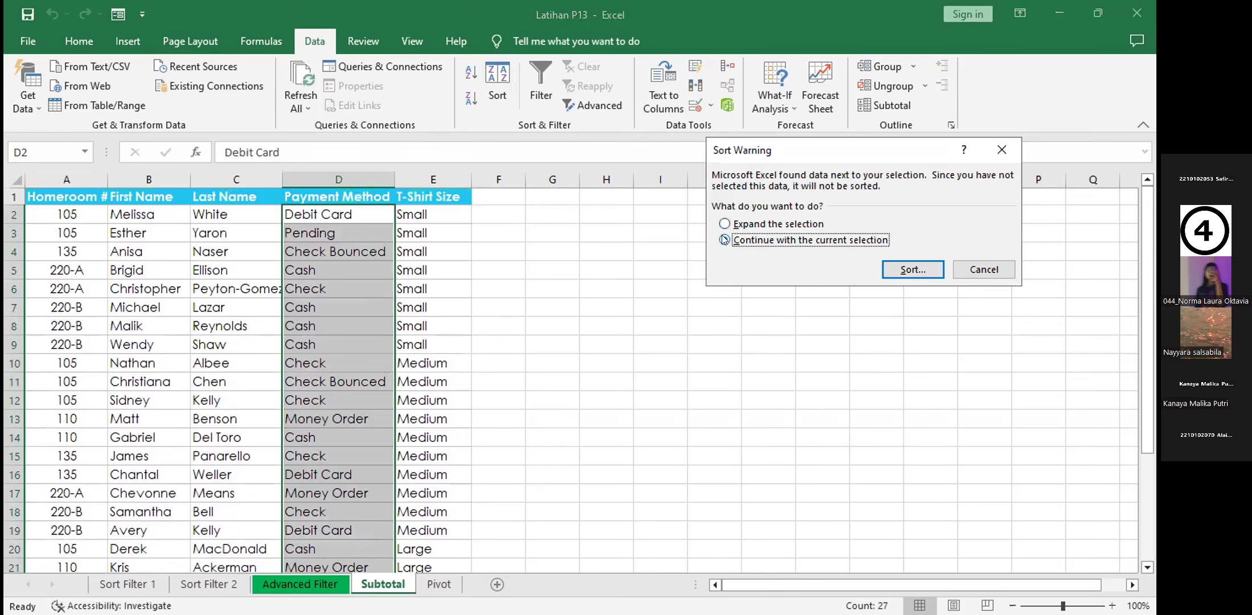
key("Up")
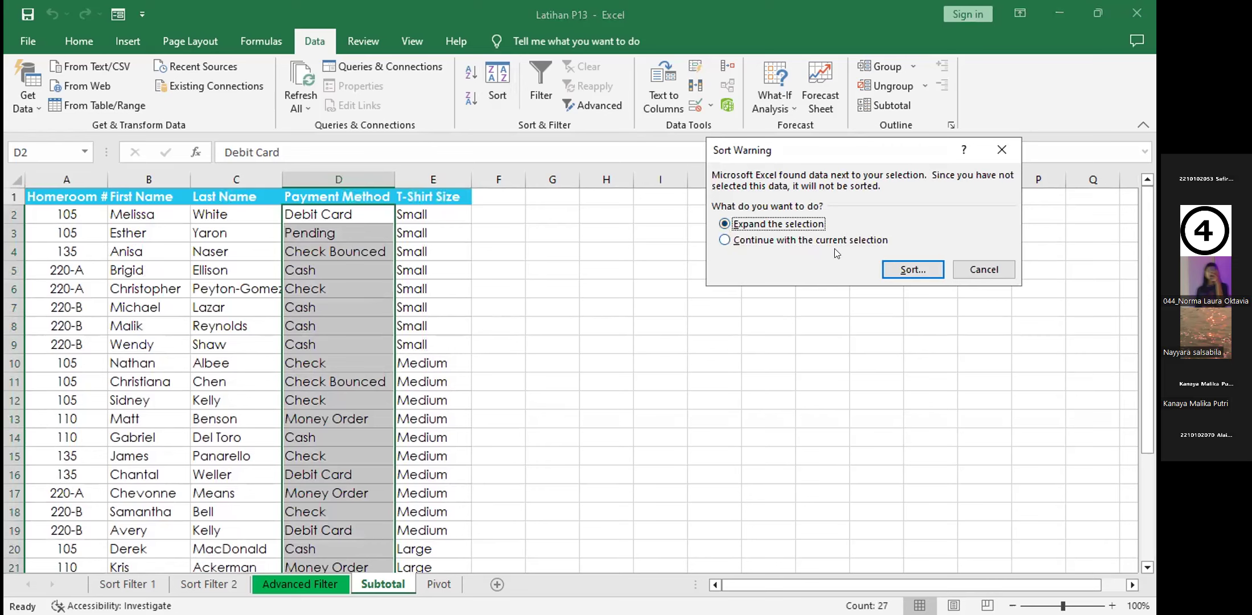
key("Tab")
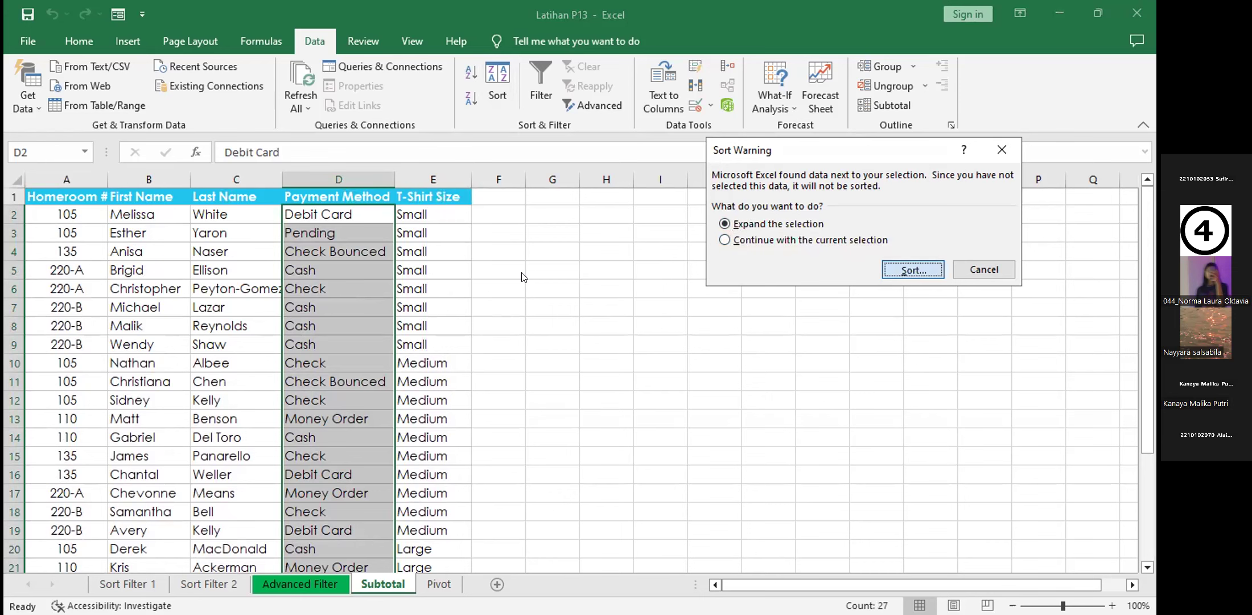
key("Return")
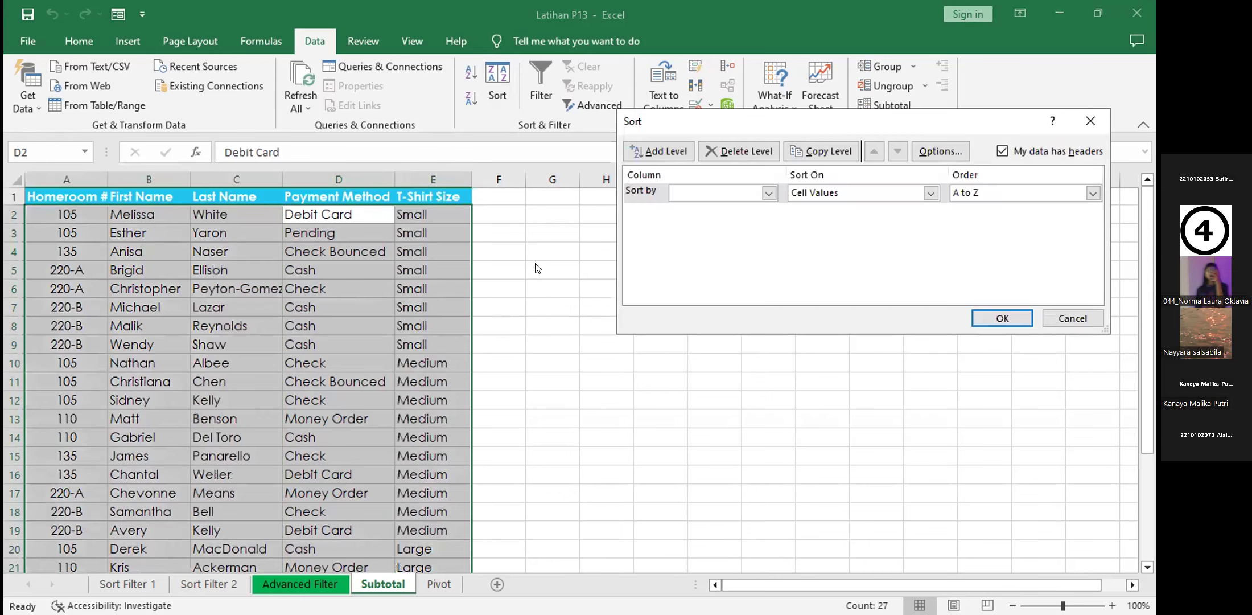
left_click(769, 193)
left_click(748, 240)
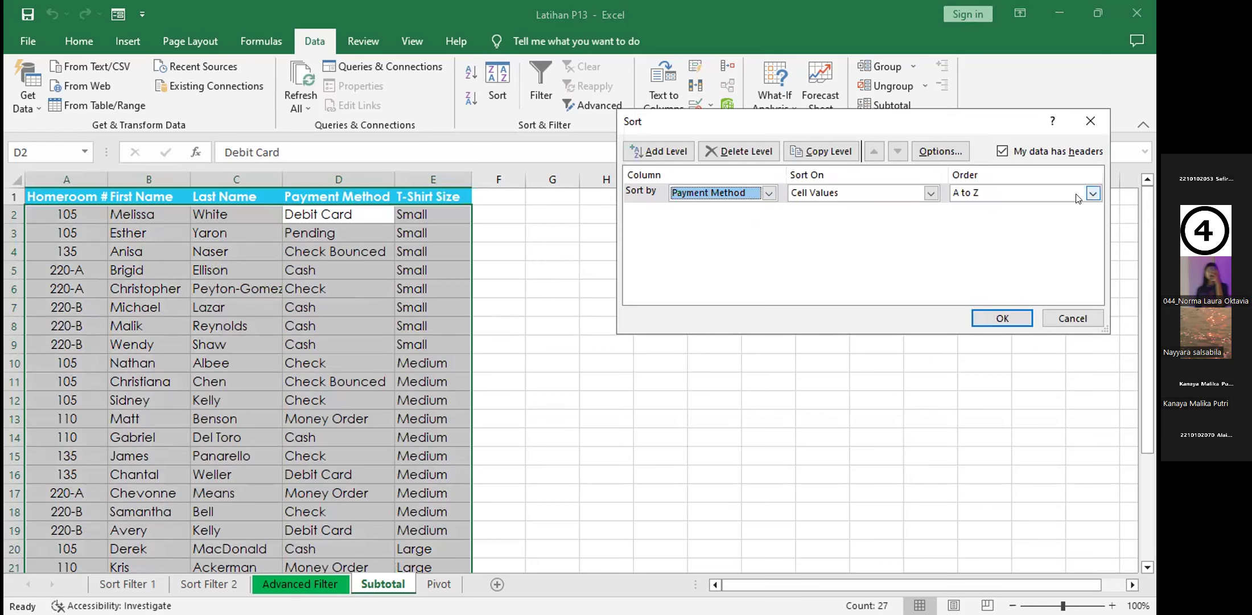
left_click(997, 315)
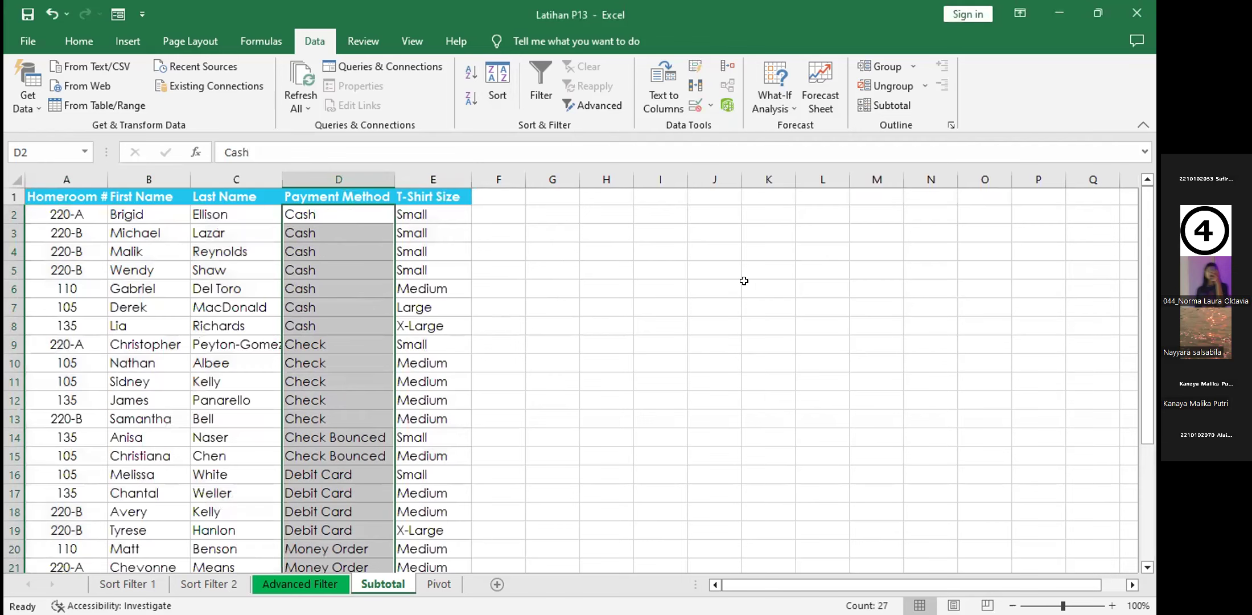
left_click(722, 283)
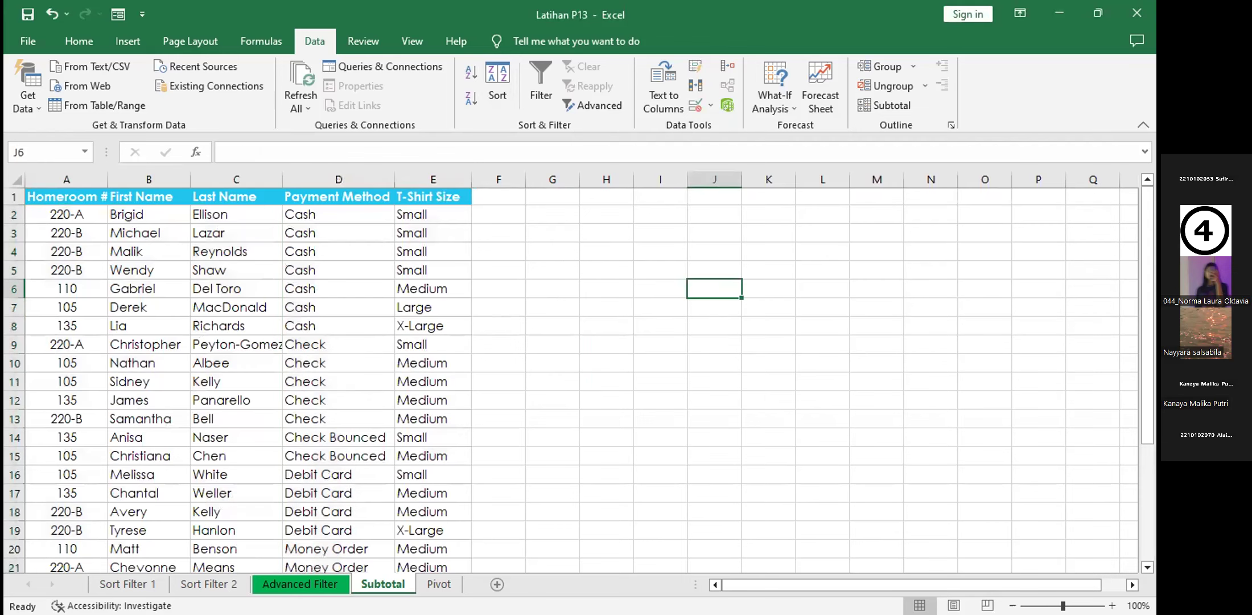
- Add Count subtotals of Payment Method to A1:E28 at each change in Payment Method
left_click_drag(74, 196, 427, 524)
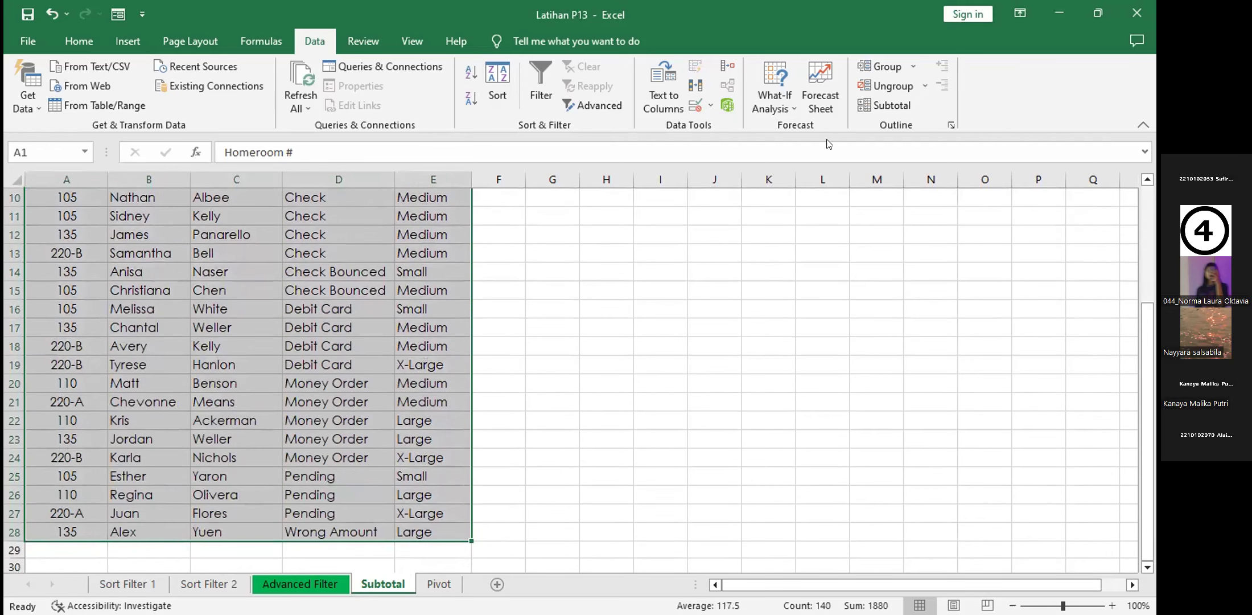
left_click(880, 106)
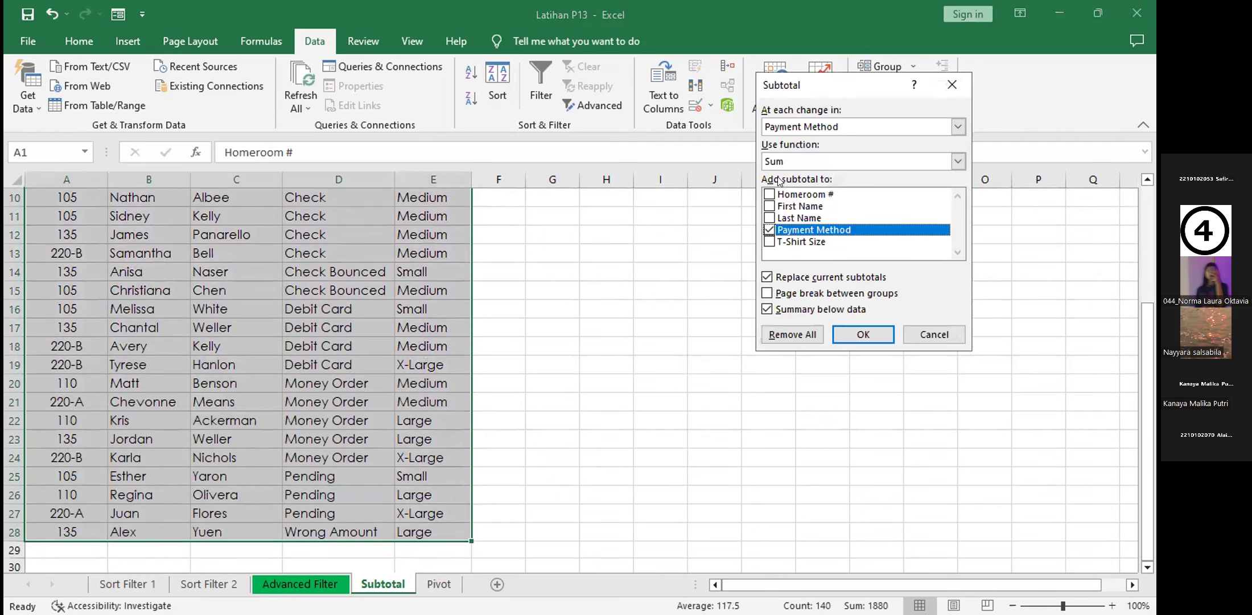
left_click(956, 161)
left_click(925, 187)
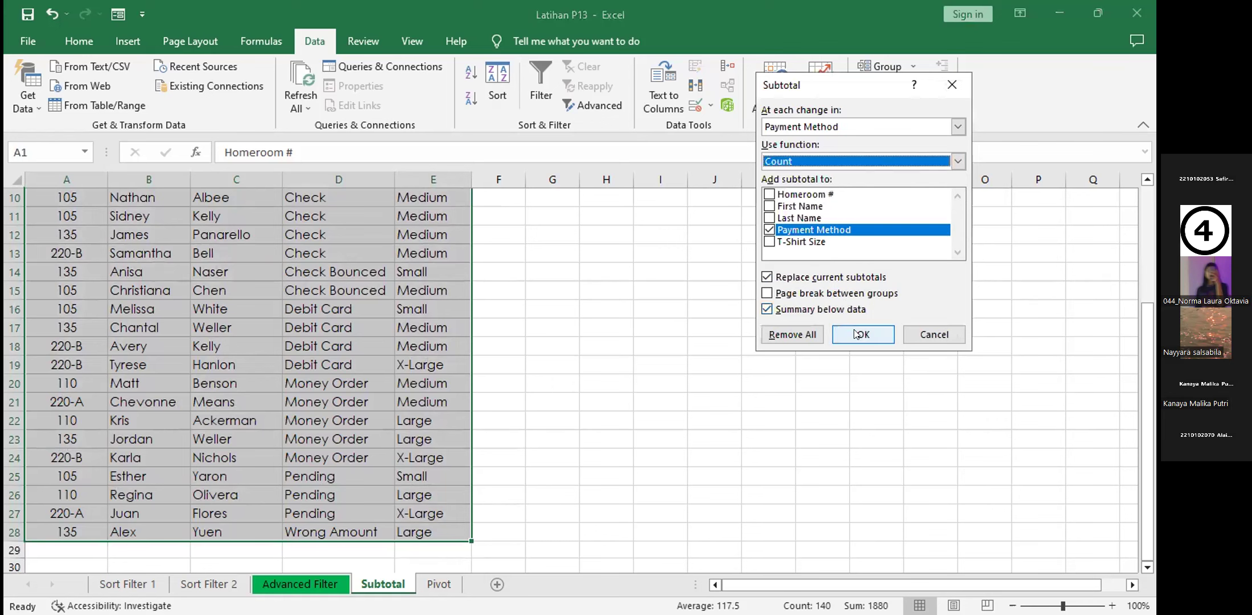
left_click(859, 334)
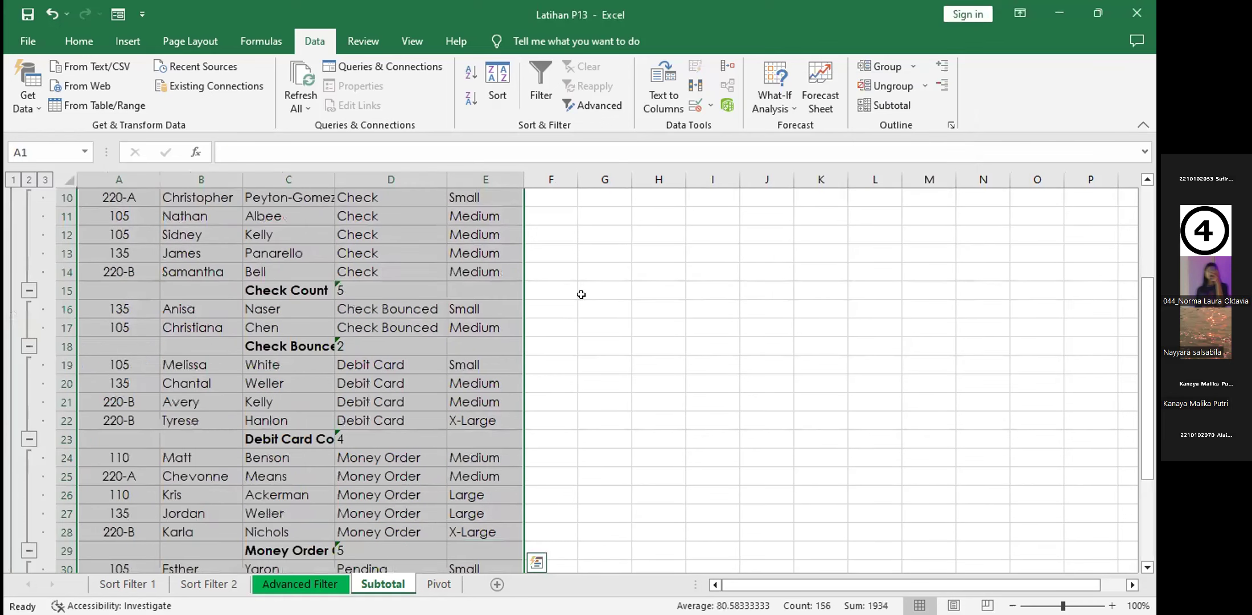
left_click(580, 301)
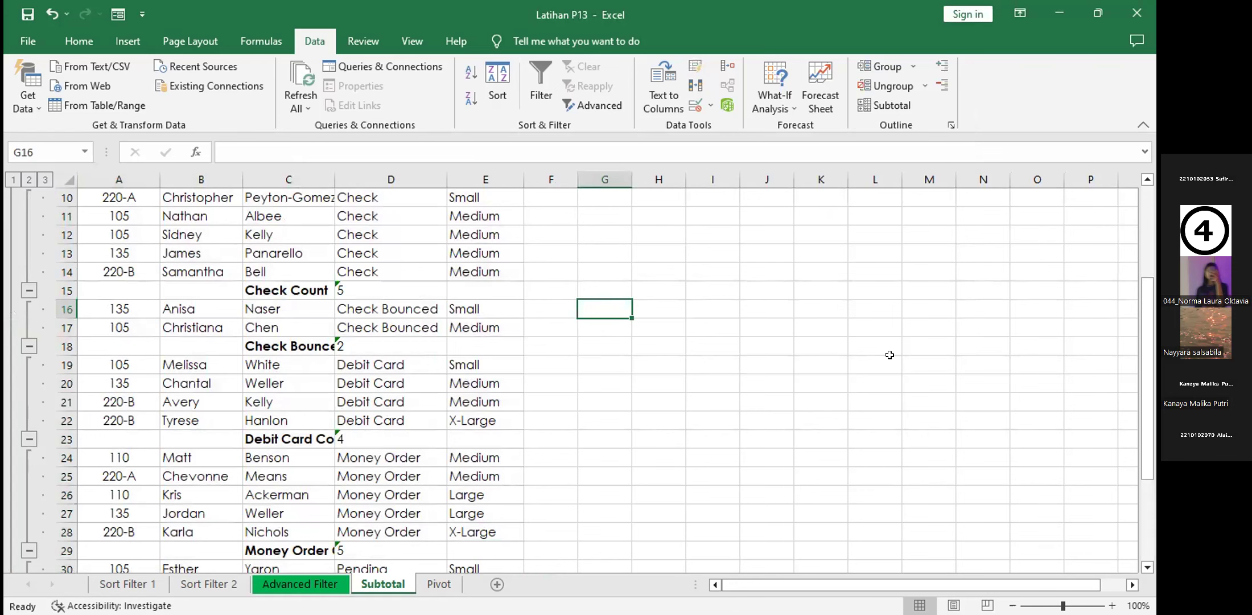
- Examine the payment method subtotals at outline levels 2 and 1, ending with all detail rows shown at level 3
left_click_drag(1147, 285, 1143, 217)
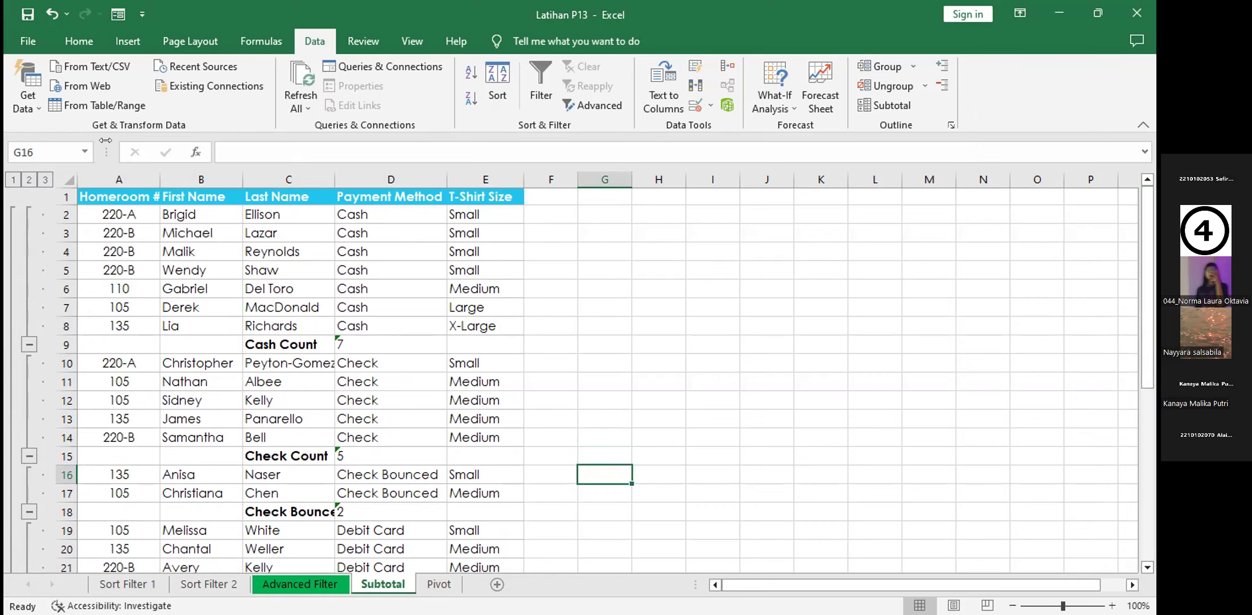
left_click(26, 175)
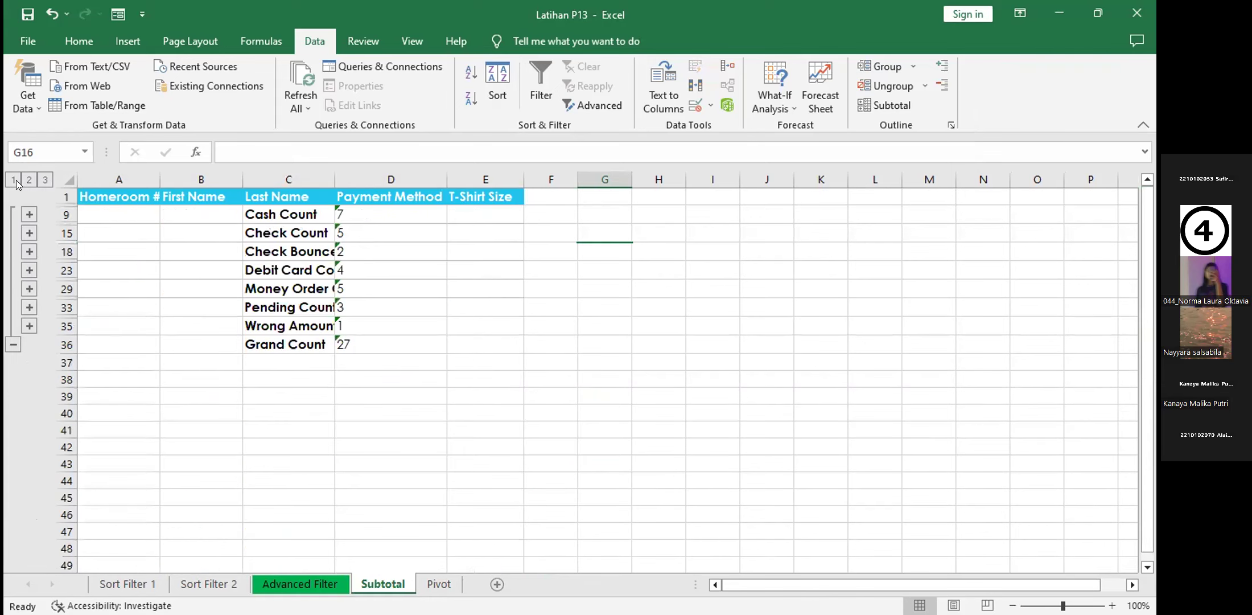
left_click(15, 181)
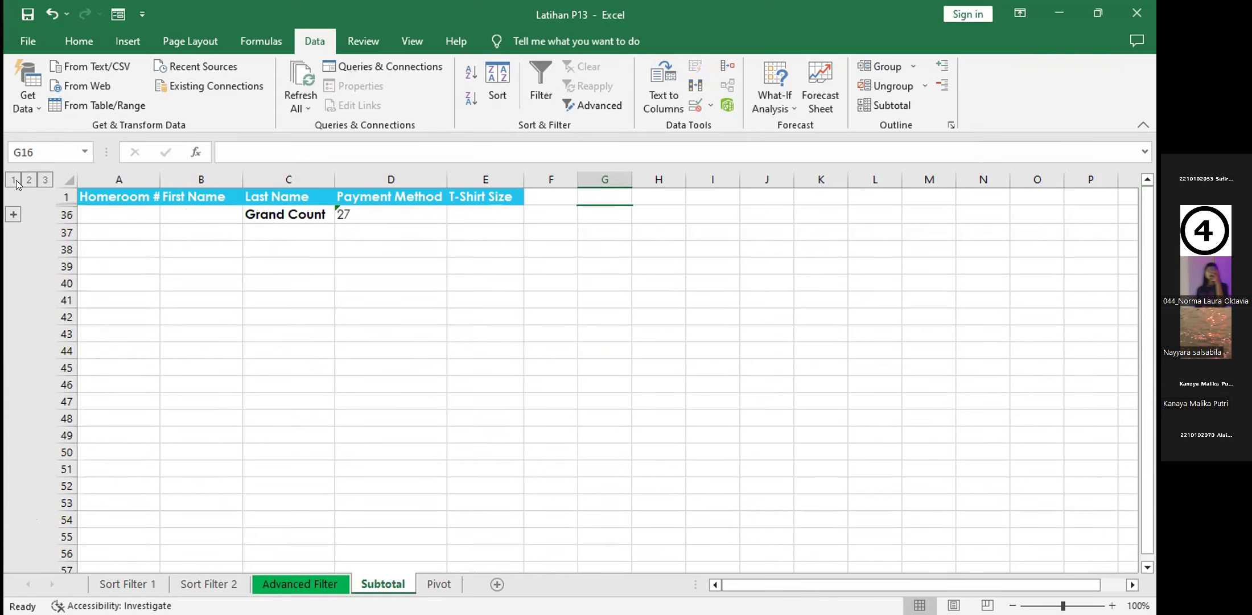
left_click(27, 180)
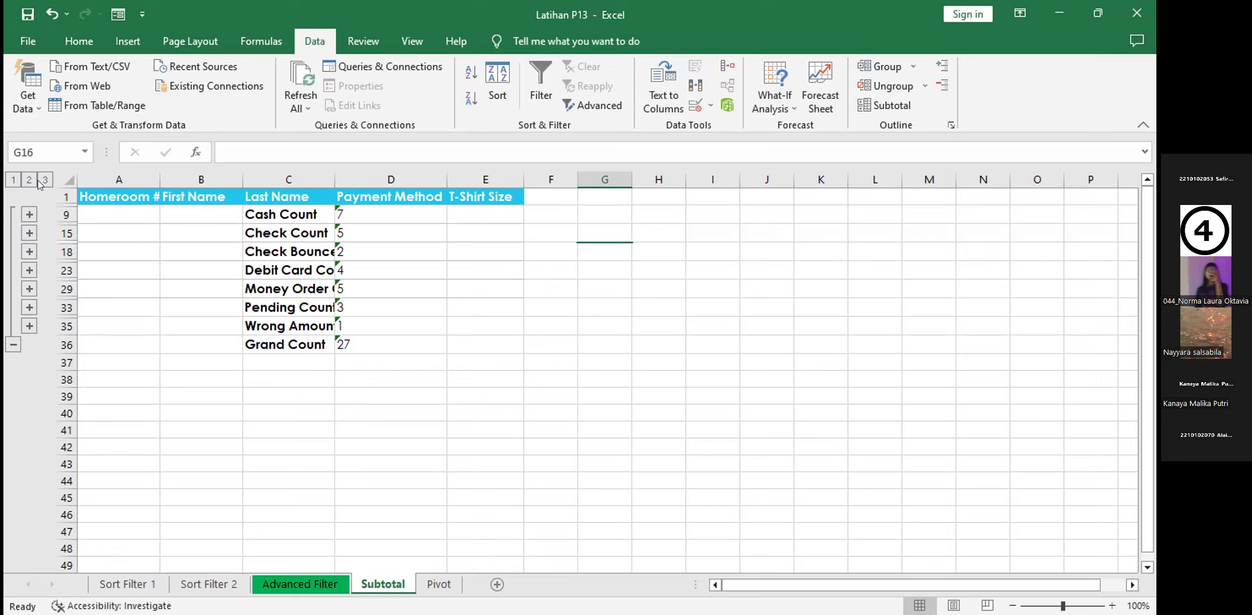
left_click(40, 181)
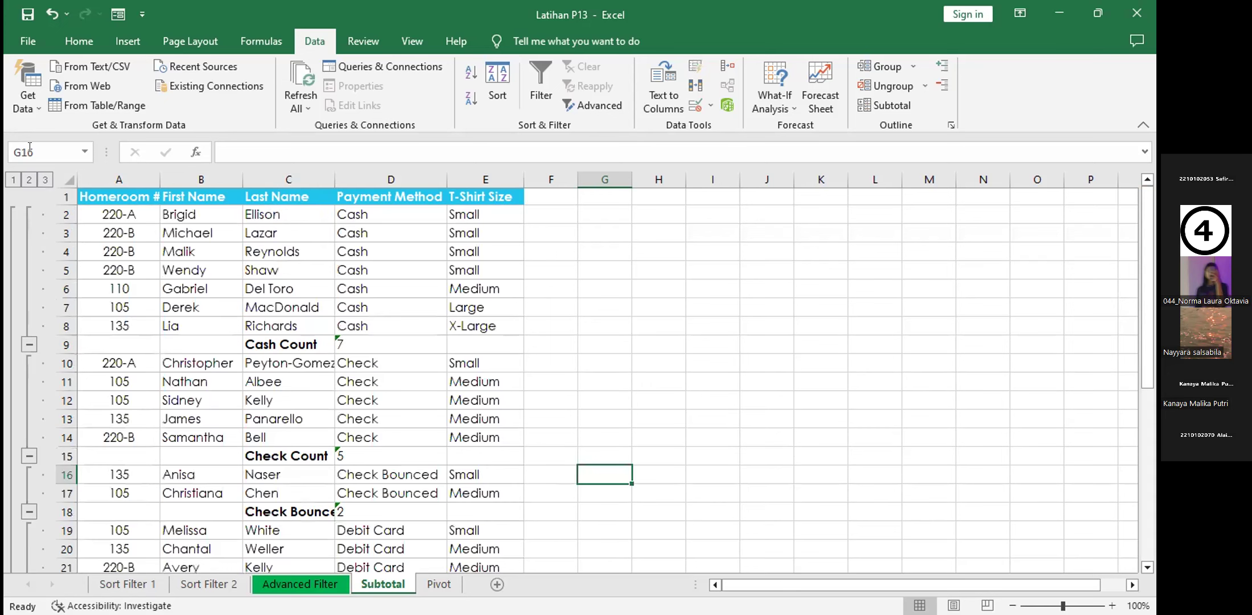
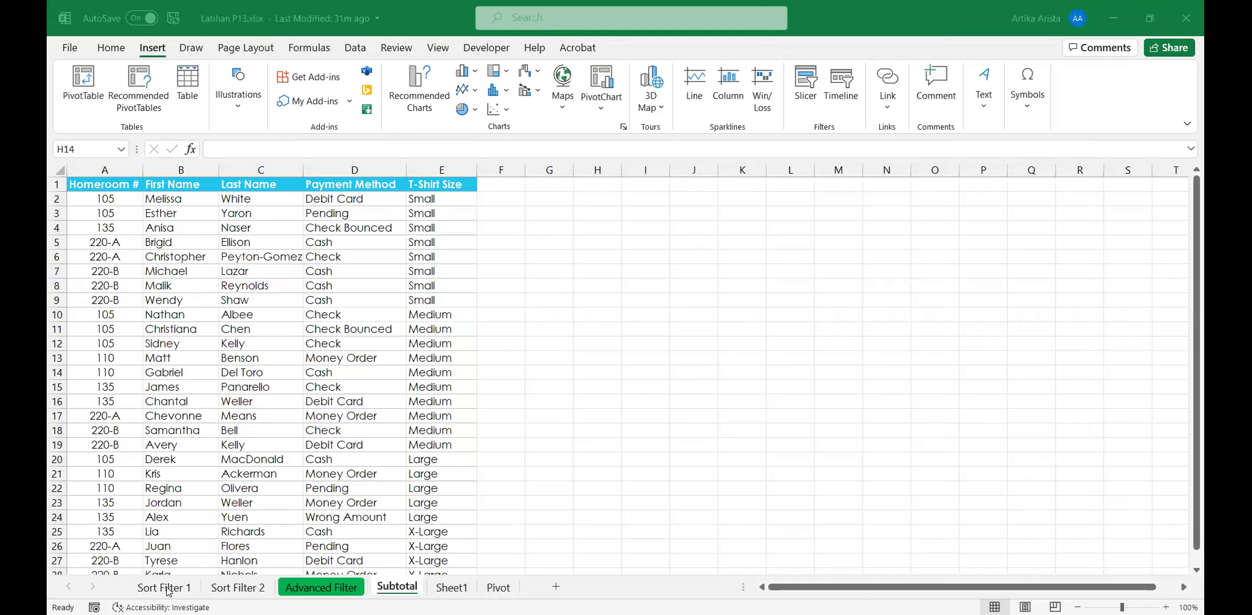
- Review the Sort Filter 1, Advanced Filter, Subtotal, Sort Filter 2 and Pivot worksheets
left_click(165, 587)
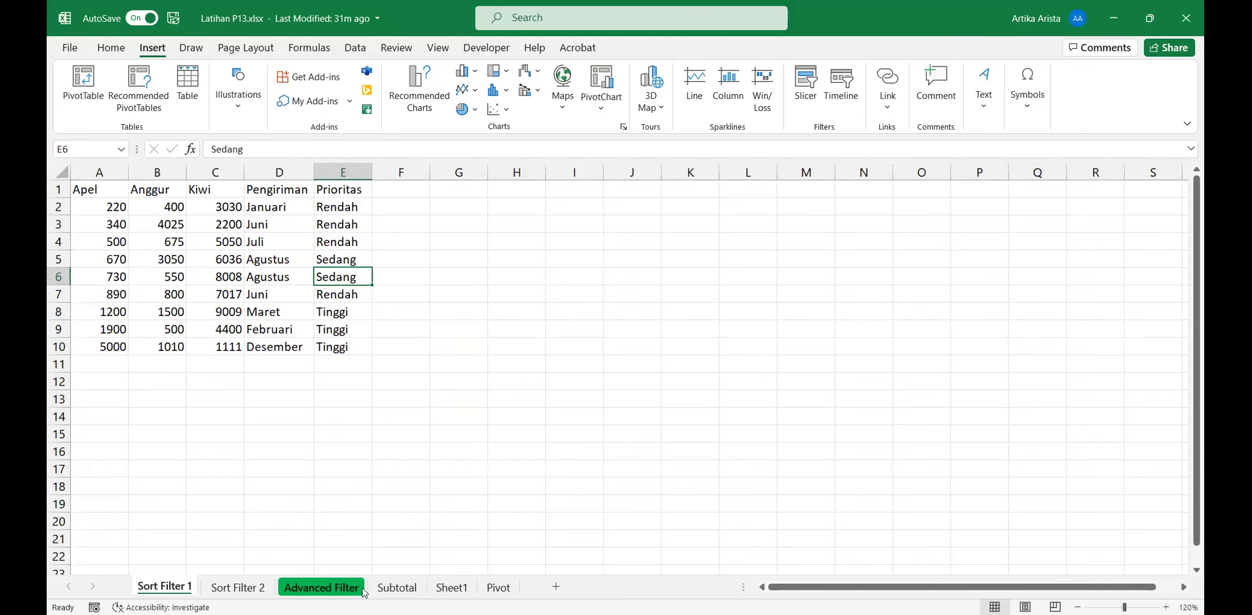
left_click(321, 587)
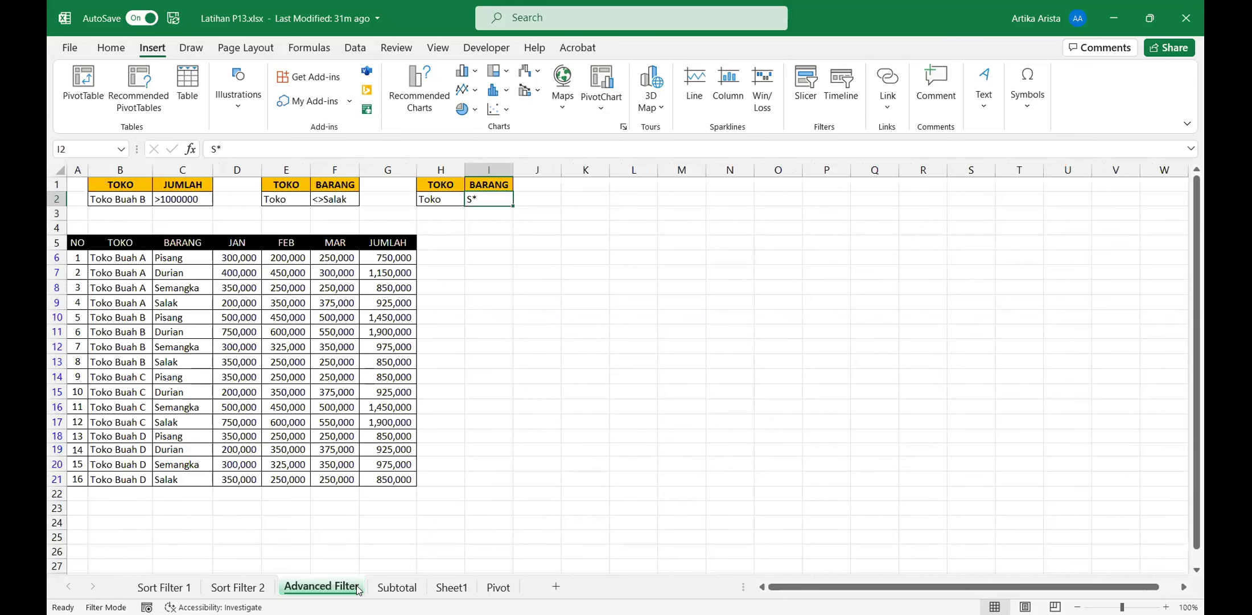
left_click(397, 594)
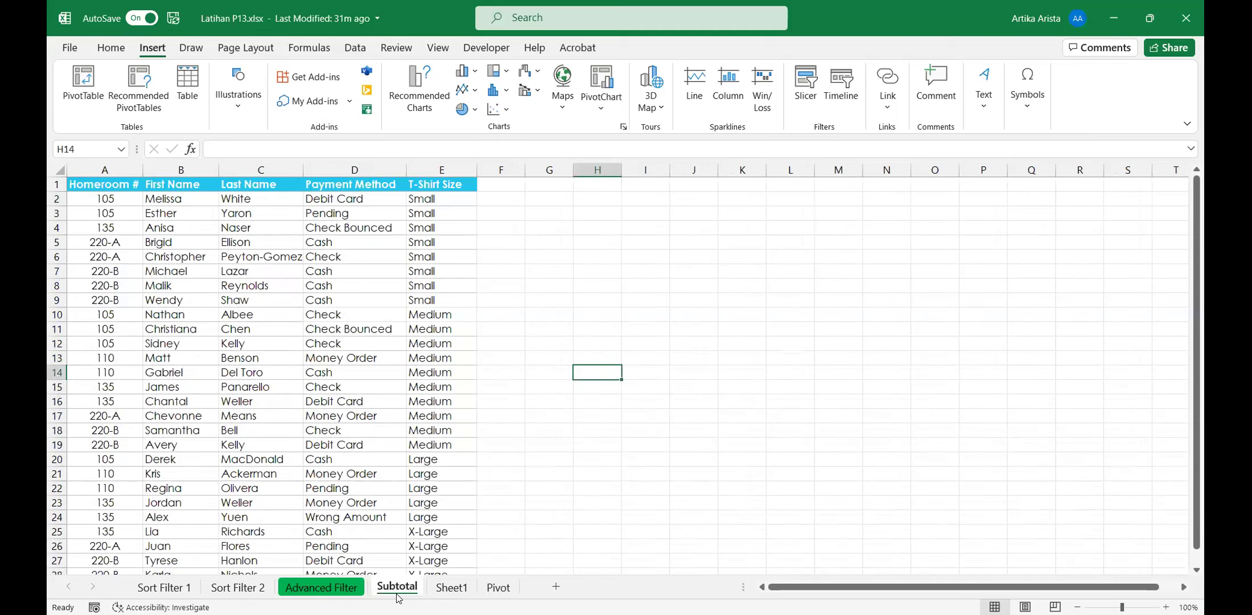
left_click(236, 586)
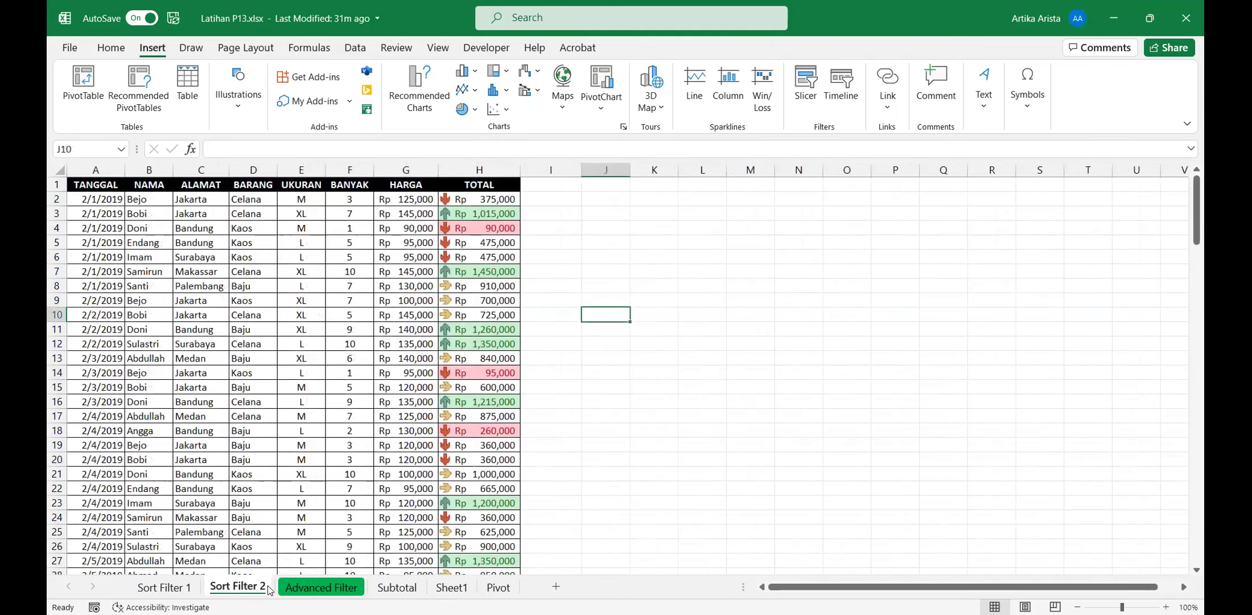
left_click(497, 587)
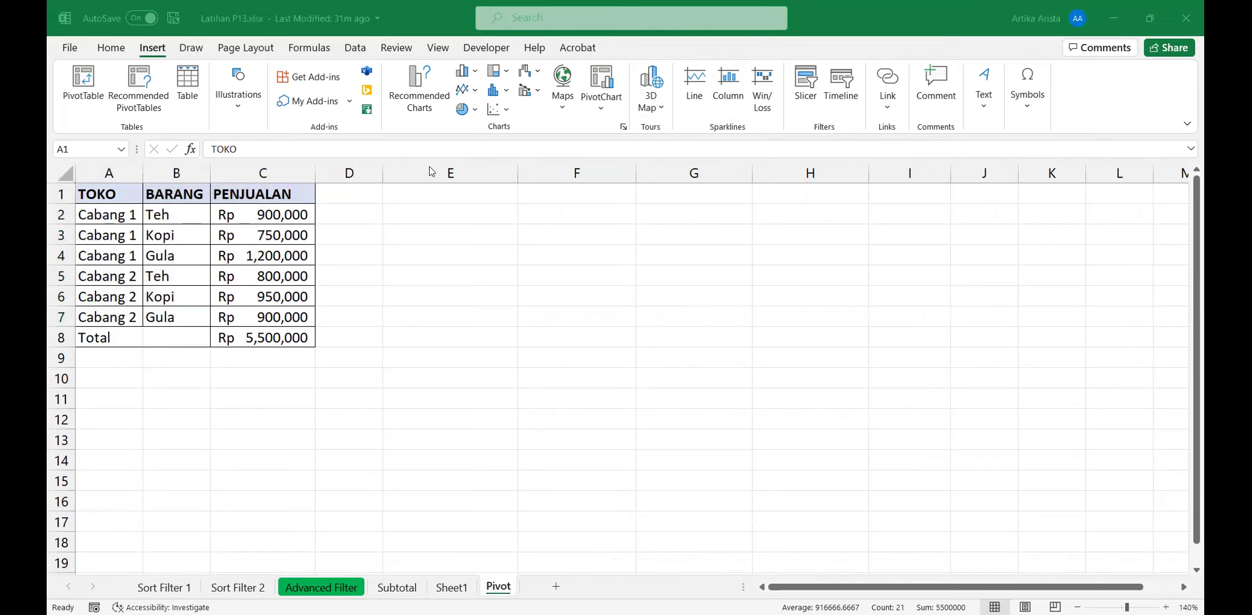
- Switch to the LeADS Spreadsheet course page in Firefox and look through the P12 and P13 section activities
key("alt+Tab")
left_click(373, 5)
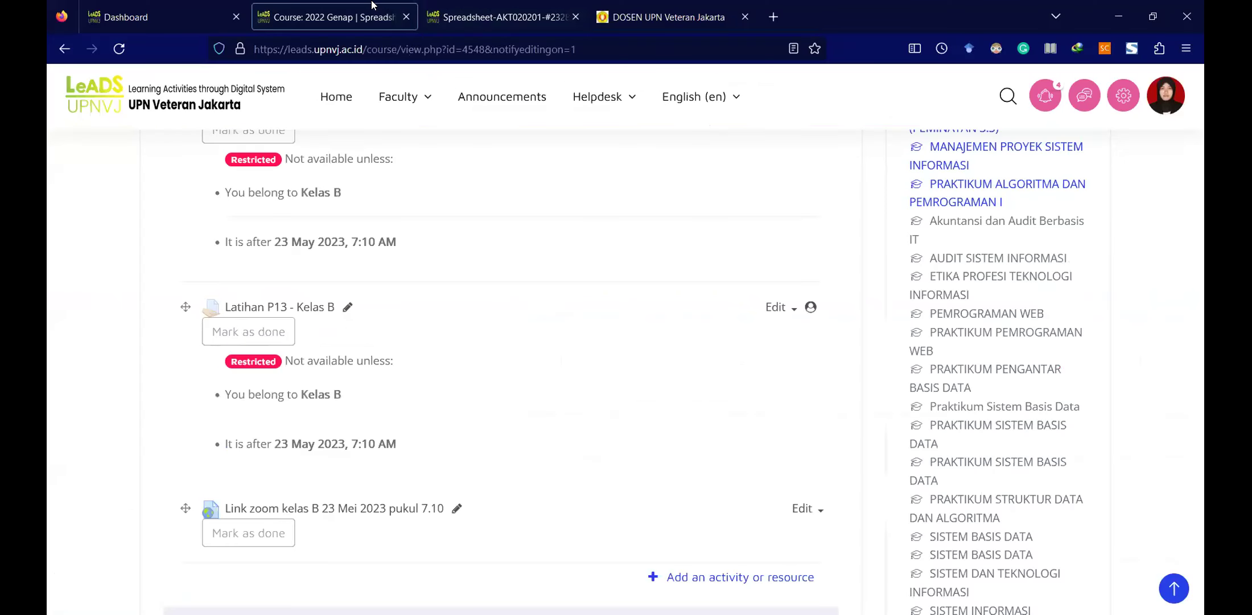
scroll(690, 396, "up", 4)
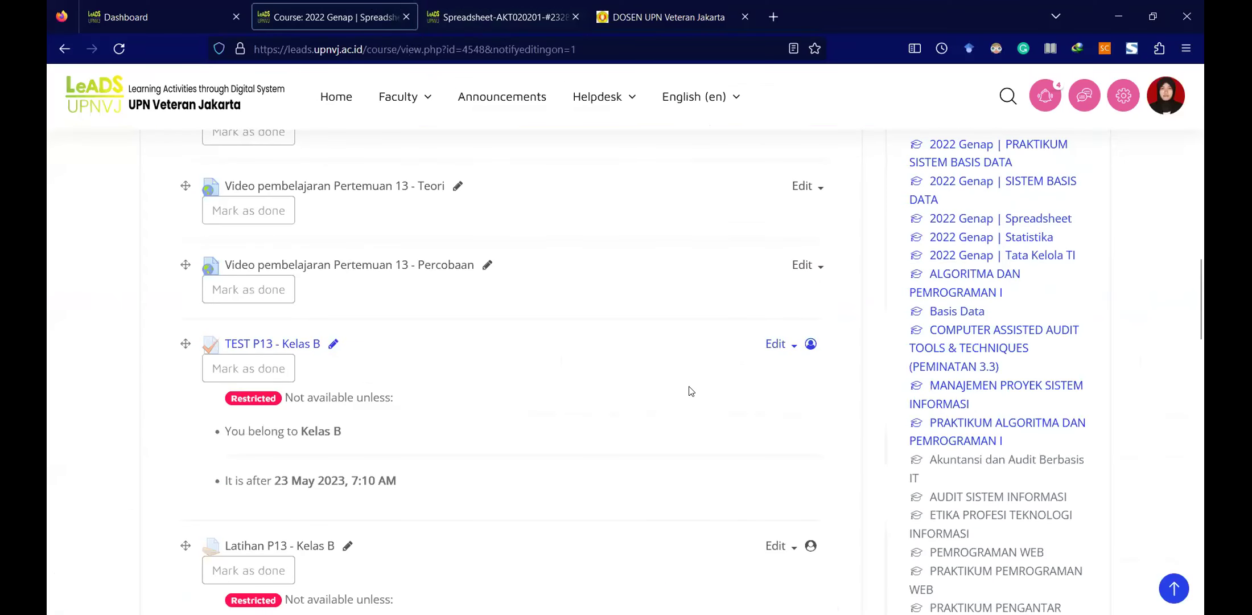
left_click(794, 352)
left_click(855, 407)
scroll(626, 421, "up", 15)
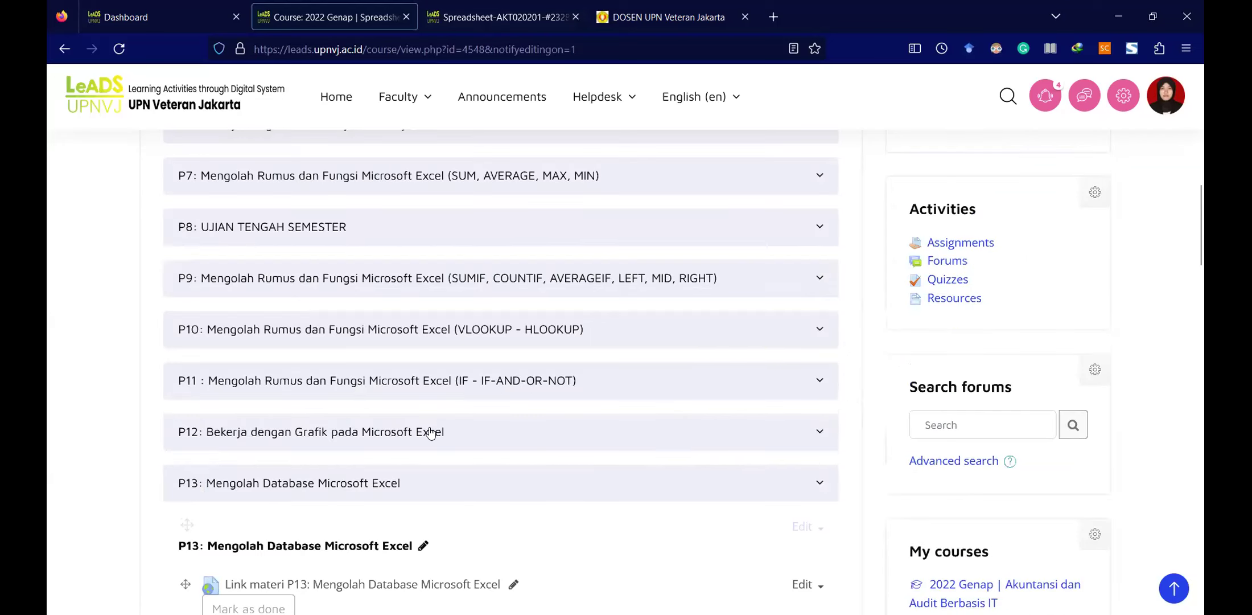
scroll(532, 453, "down", 10)
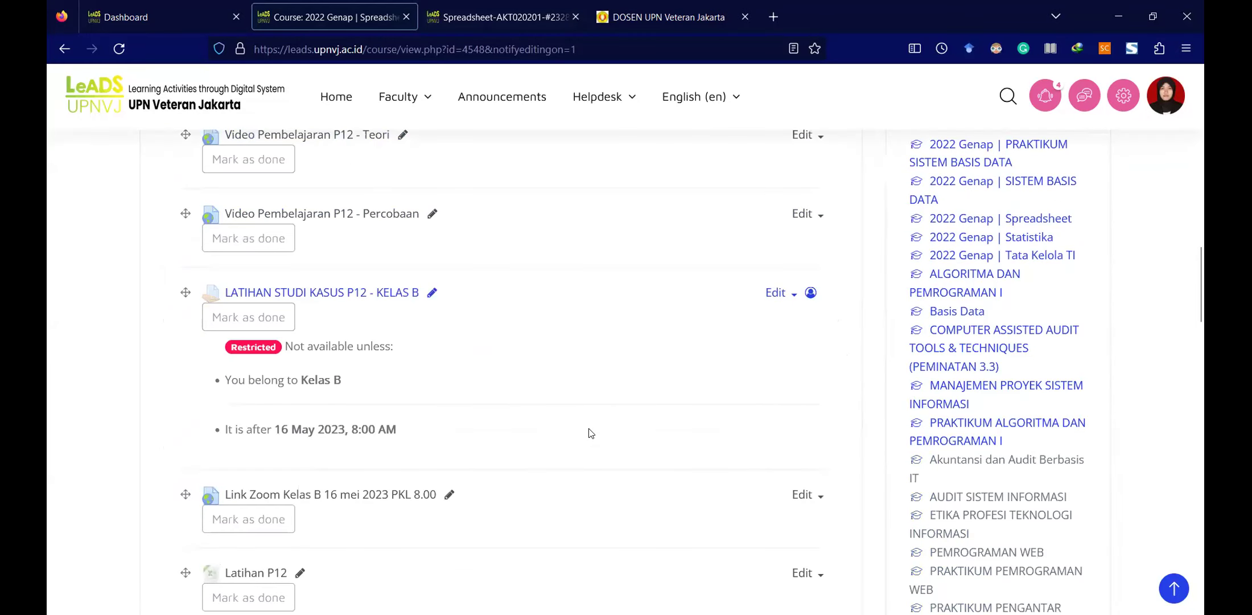
scroll(591, 433, "down", 1)
scroll(591, 433, "up", 1)
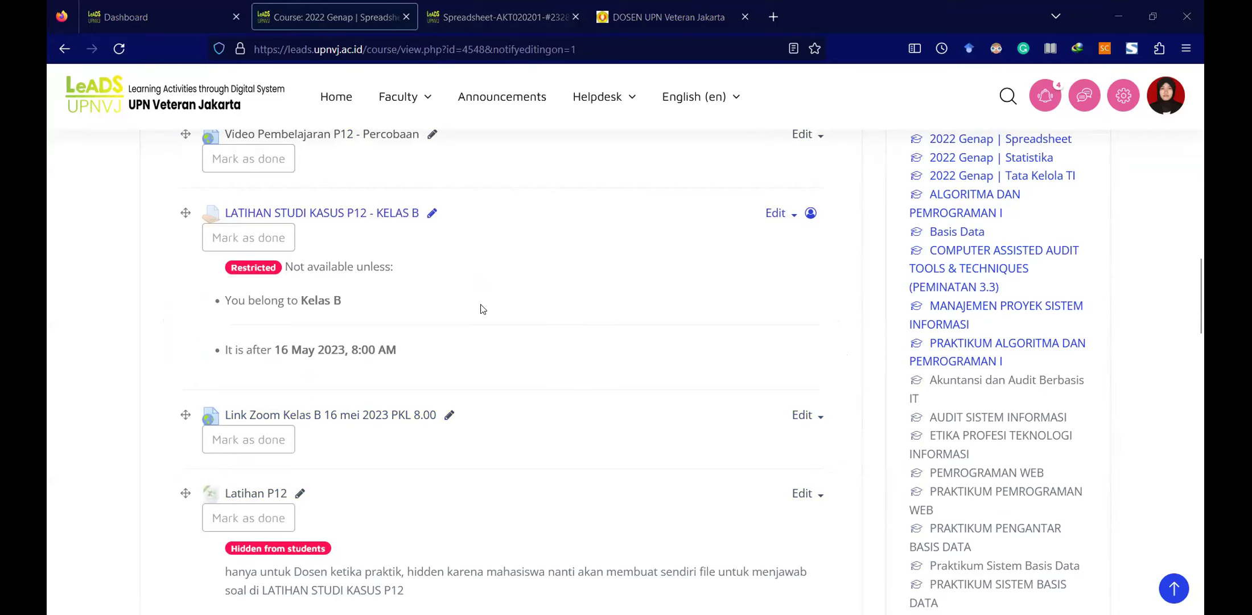
scroll(480, 309, "down", 8)
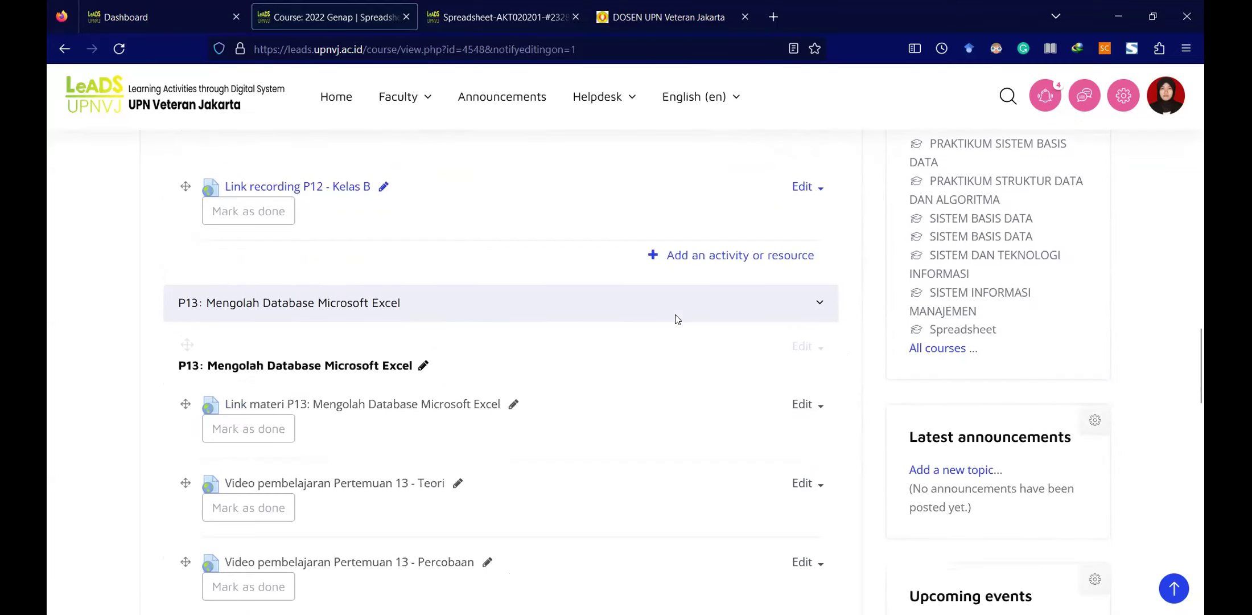
scroll(677, 319, "down", 5)
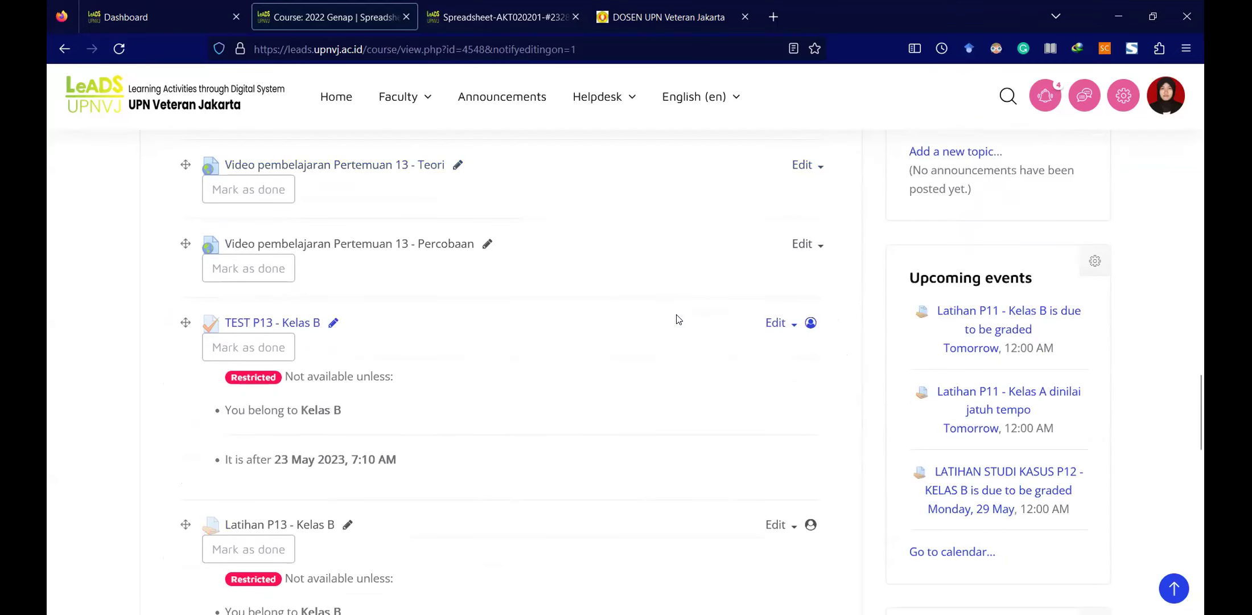
scroll(678, 313, "down", 2)
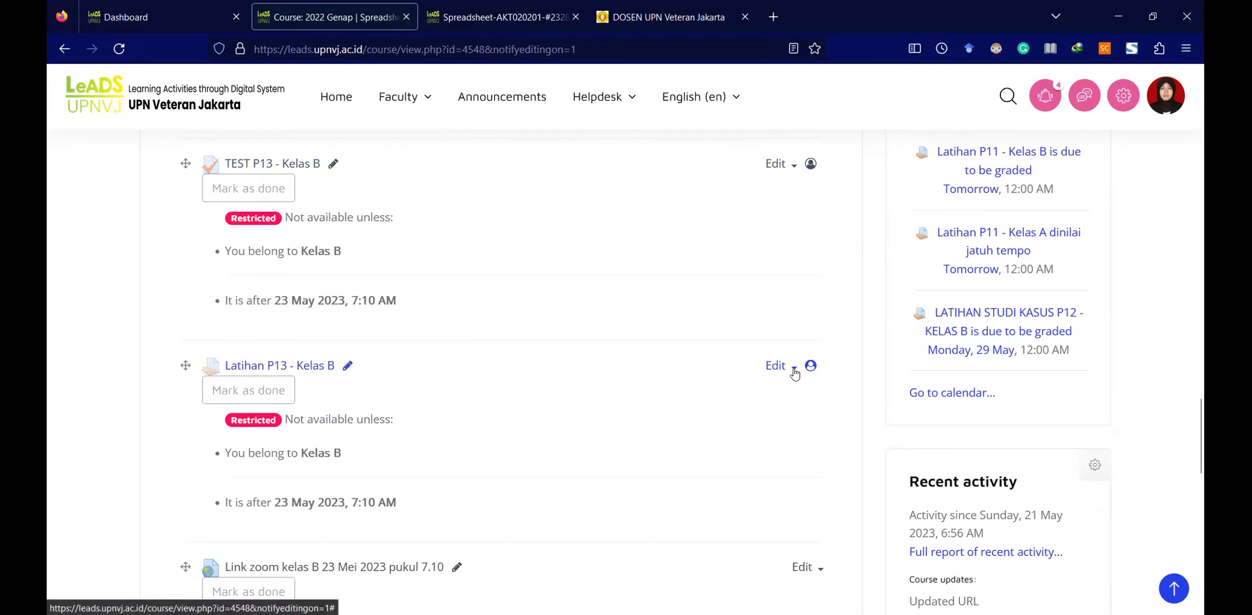
- Open the settings of the TEST P13 - Kelas B quiz in a new tab and expand its Timing section
left_click(793, 165)
middle_click(763, 195)
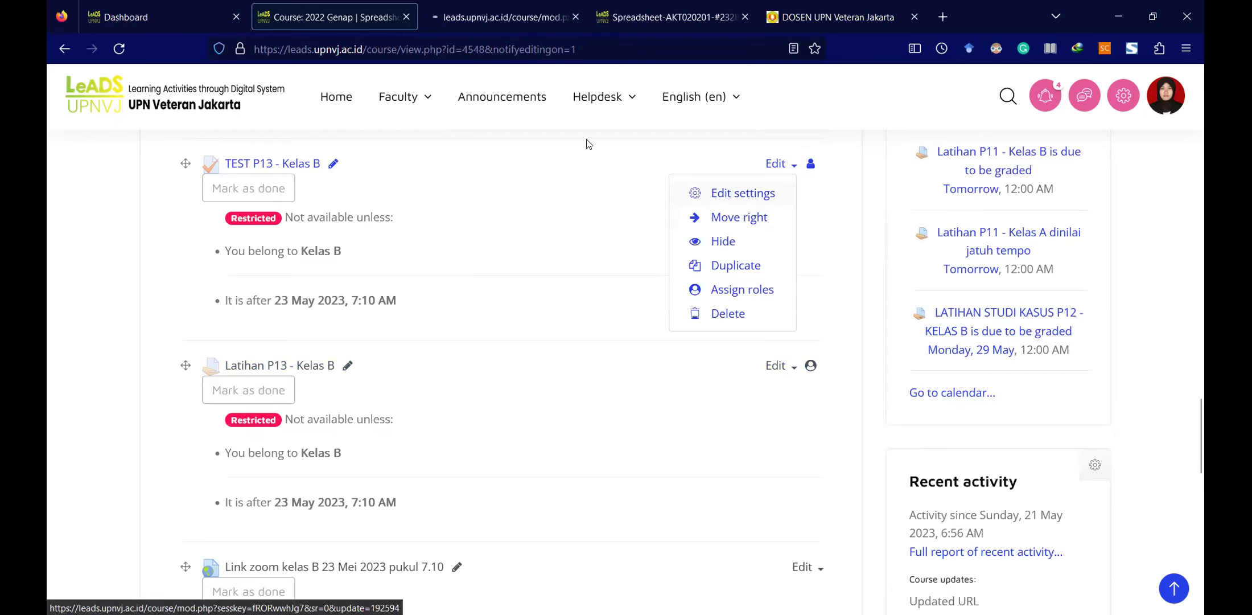
left_click(512, 5)
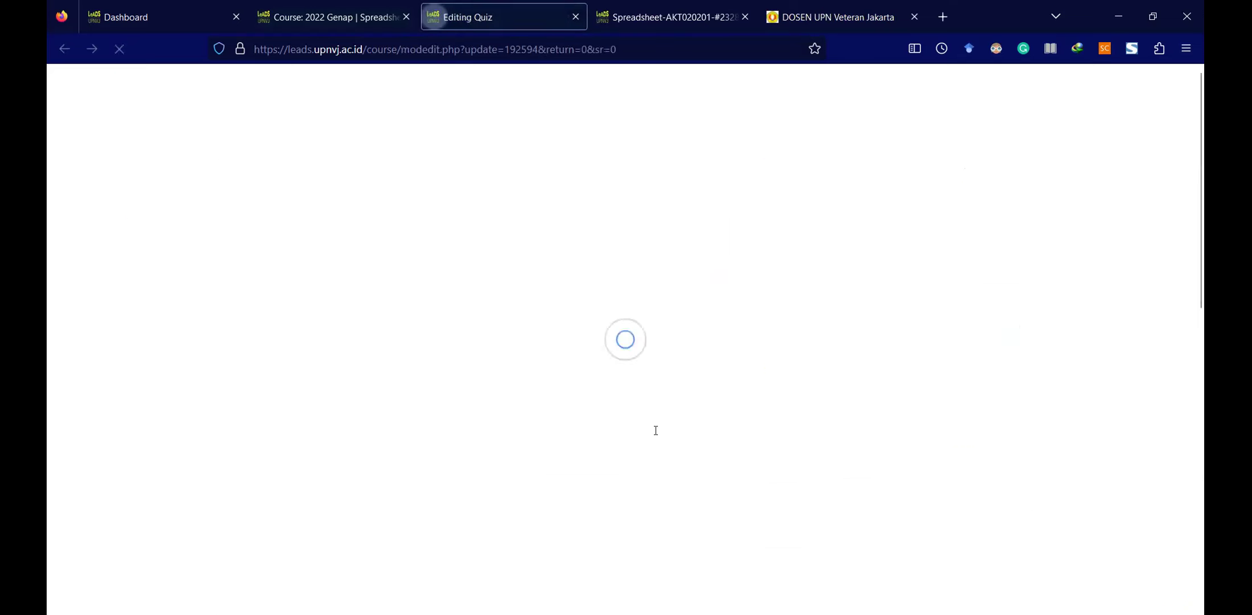
scroll(723, 476, "down", 4)
scroll(723, 476, "down", 5)
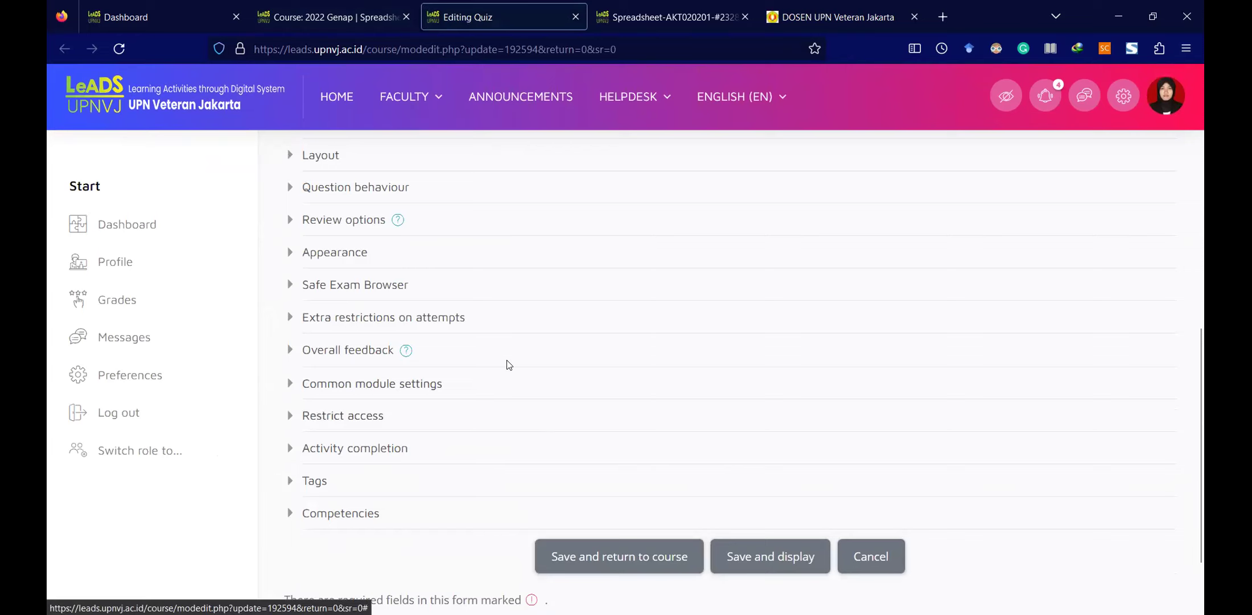
scroll(506, 364, "up", 5)
left_click(288, 488)
scroll(814, 448, "down", 3)
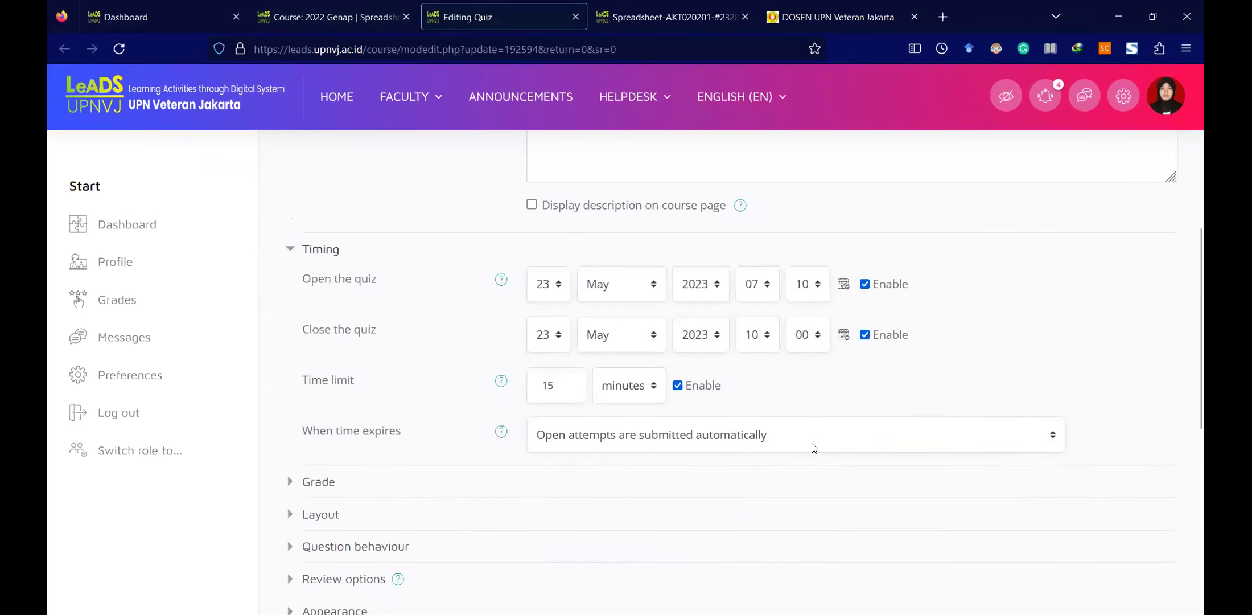
- Set the closing hour of the TEST P13 quiz to 22 and save and display it
left_click(757, 335)
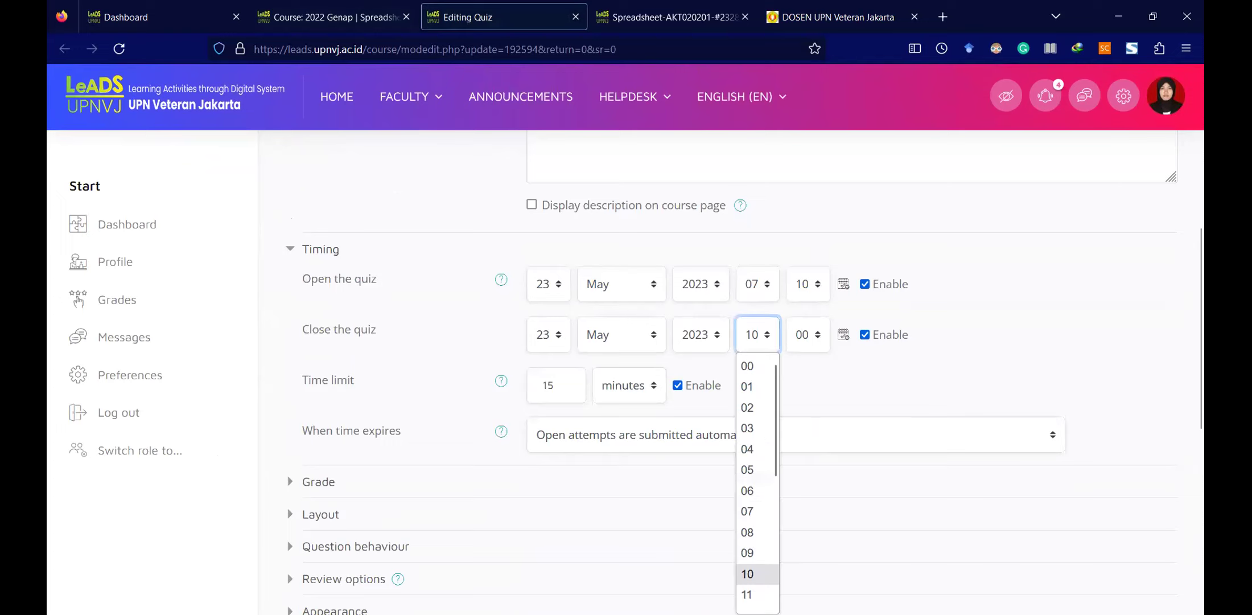
scroll(770, 563, "down", 3)
left_click(749, 579)
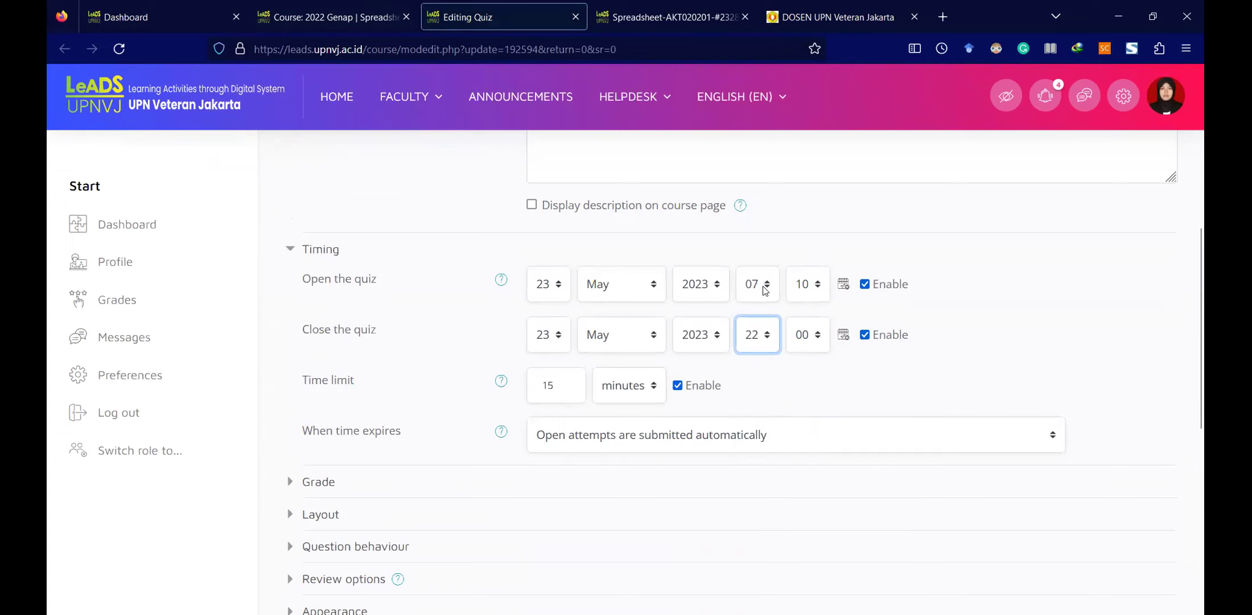
scroll(377, 325, "down", 8)
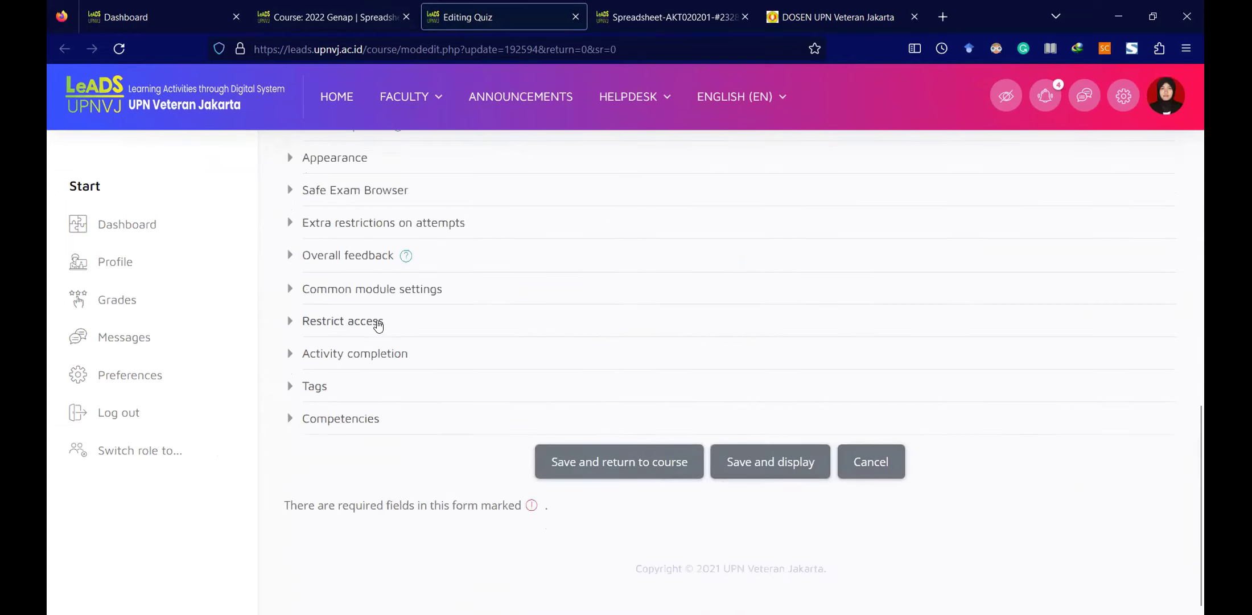
left_click(763, 475)
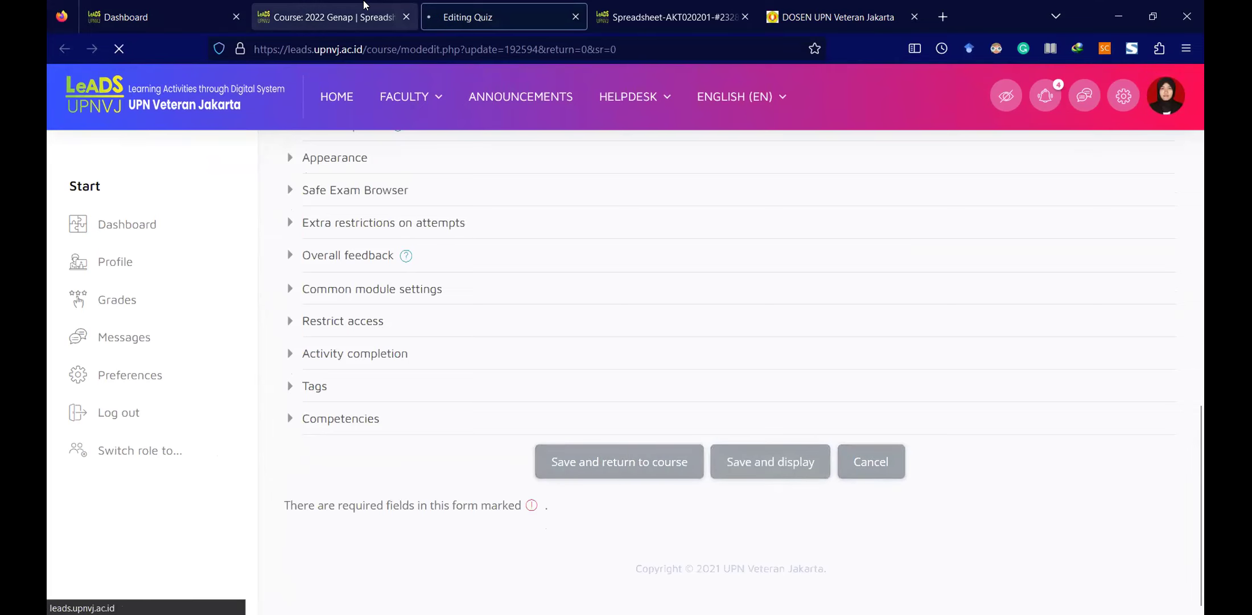
- Return to the course page and open the settings of the Latihan P13 - Kelas B assignment in a new tab
left_click(365, 5)
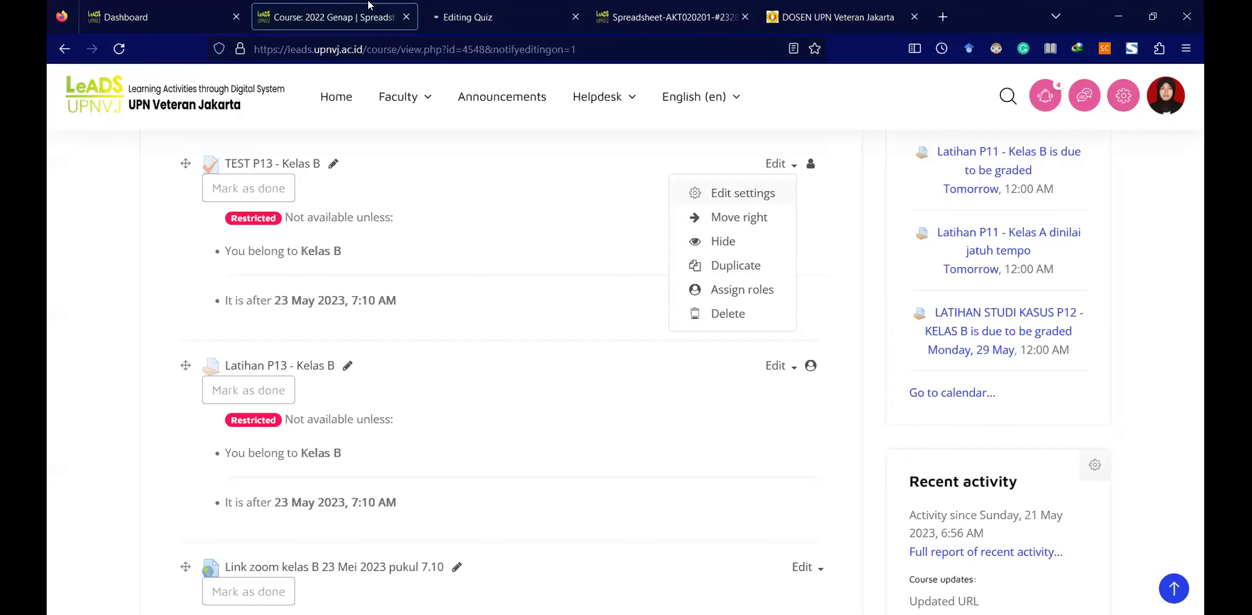
left_click(794, 369)
right_click(768, 395)
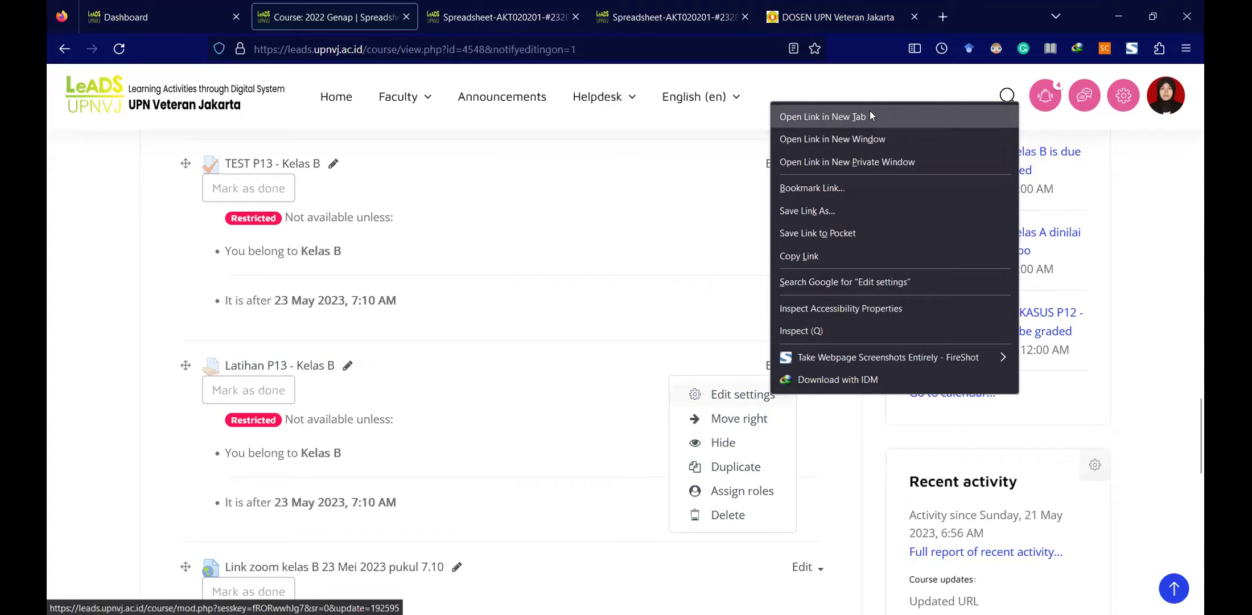
left_click(870, 116)
left_click(506, 4)
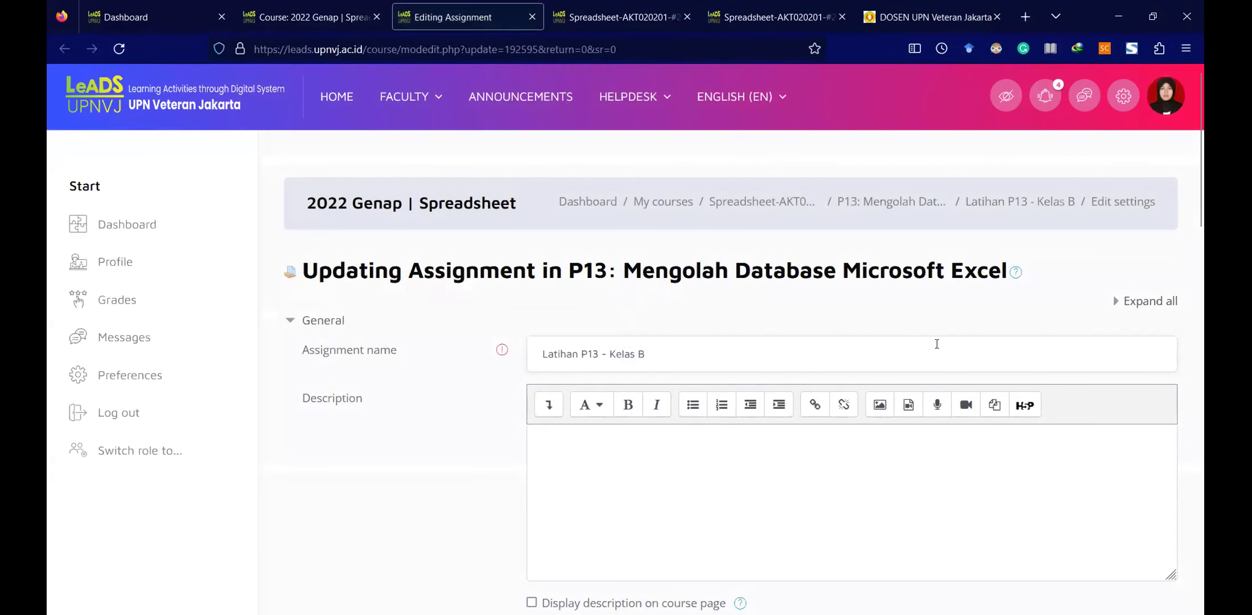
- Set the due hour of the Latihan P13 assignment to 22 and save and display it
scroll(981, 298, "down", 5)
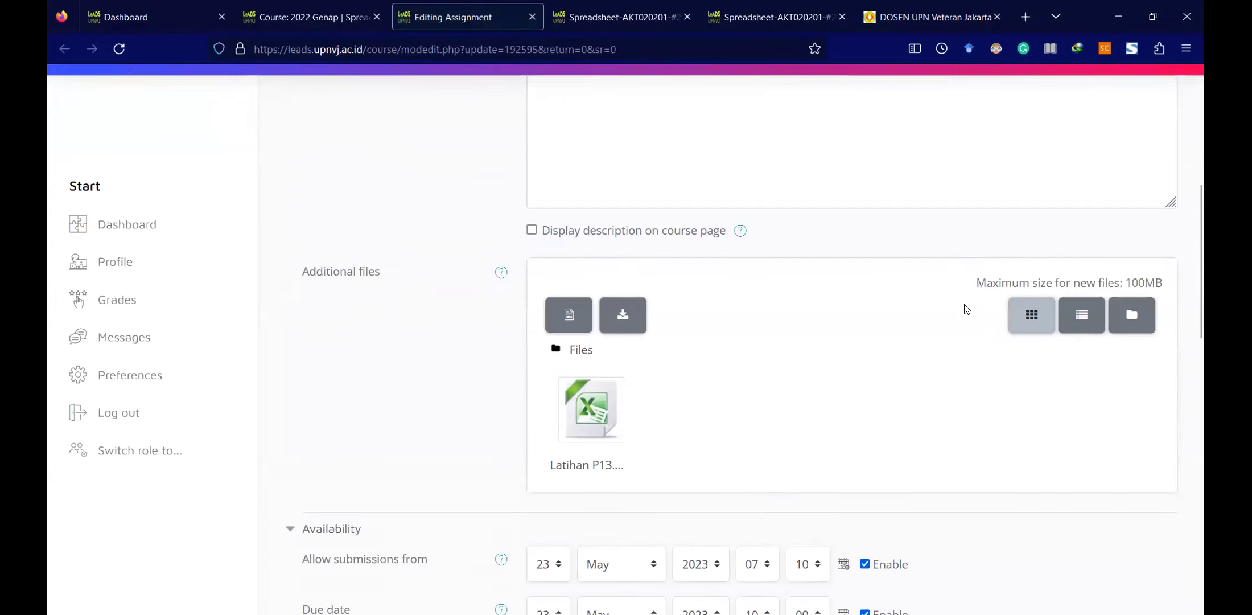
scroll(965, 309, "down", 5)
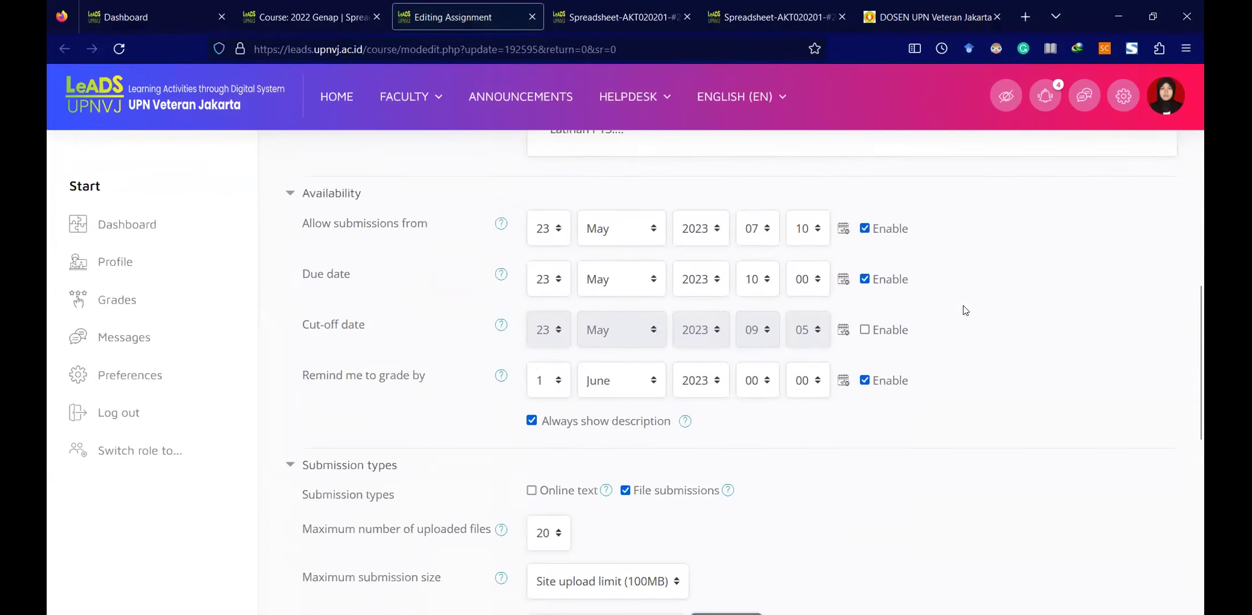
left_click(766, 271)
scroll(752, 517, "down", 3)
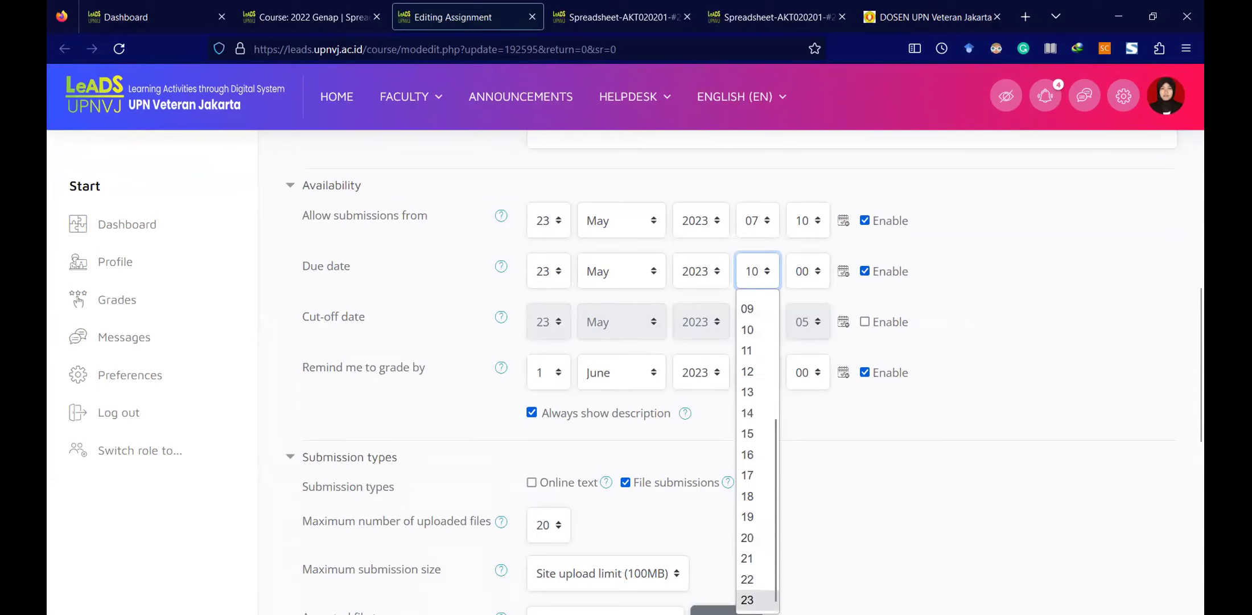
left_click(747, 579)
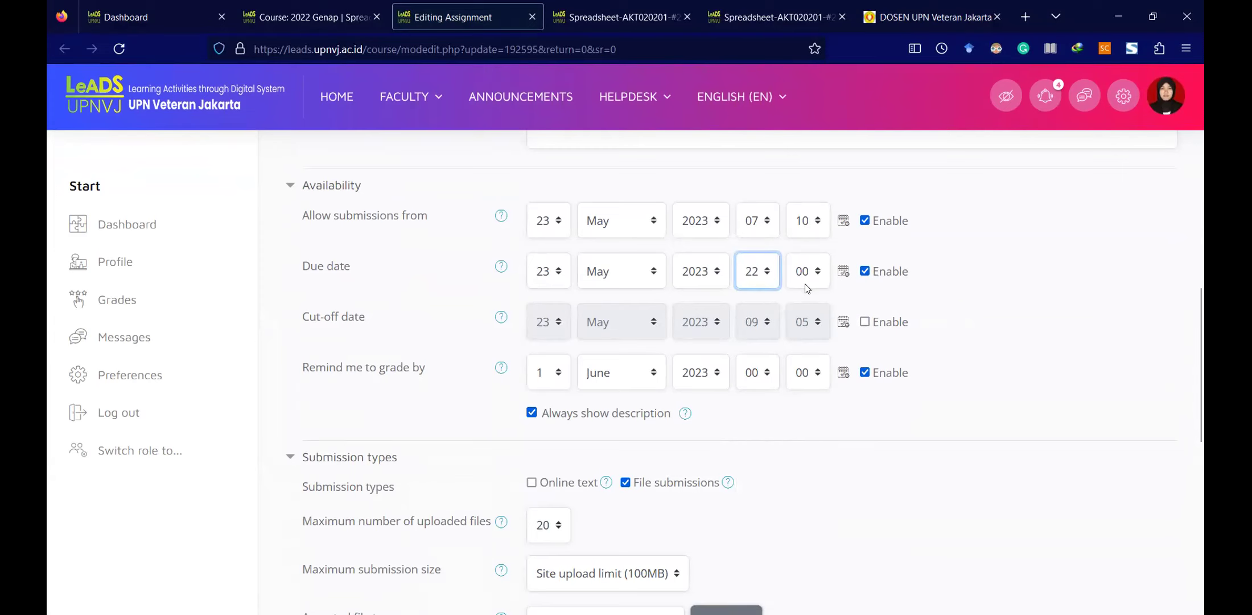
scroll(807, 287, "down", 7)
left_click(770, 606)
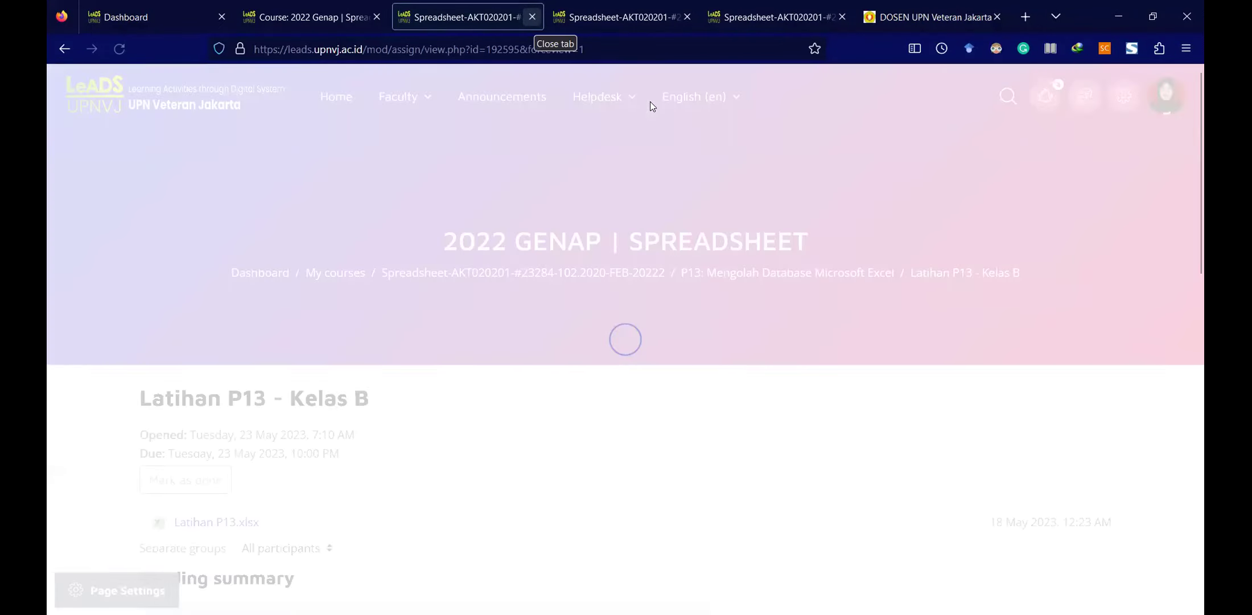
- Close the assignment and quiz tabs and reload the course page
left_click(533, 17)
left_click(532, 17)
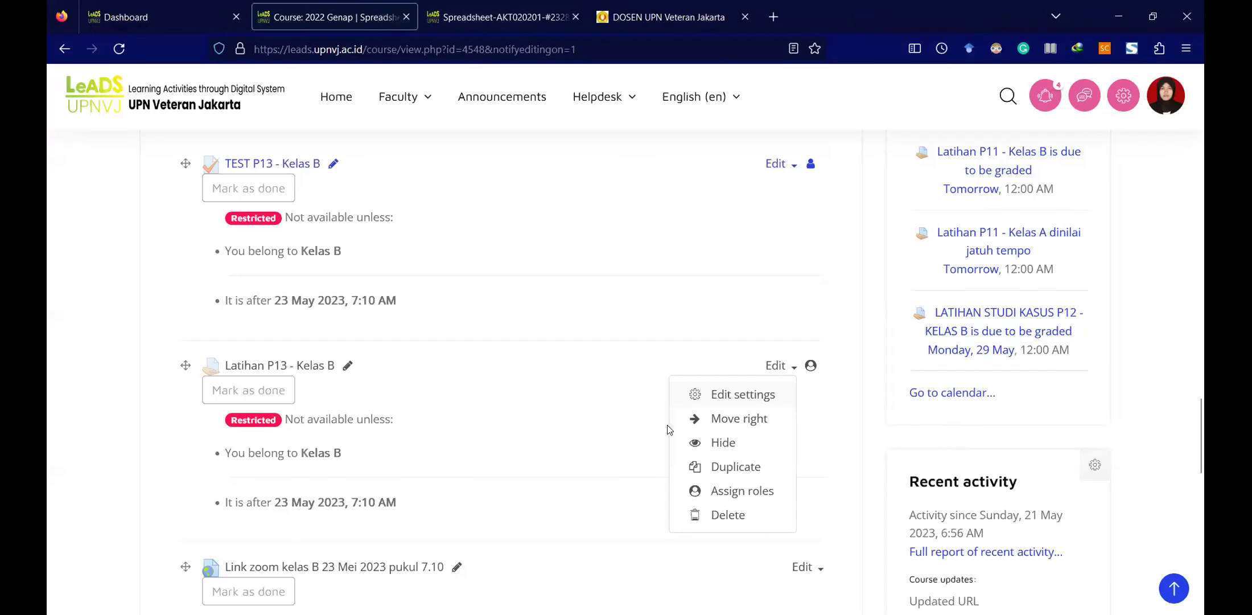
left_click(119, 49)
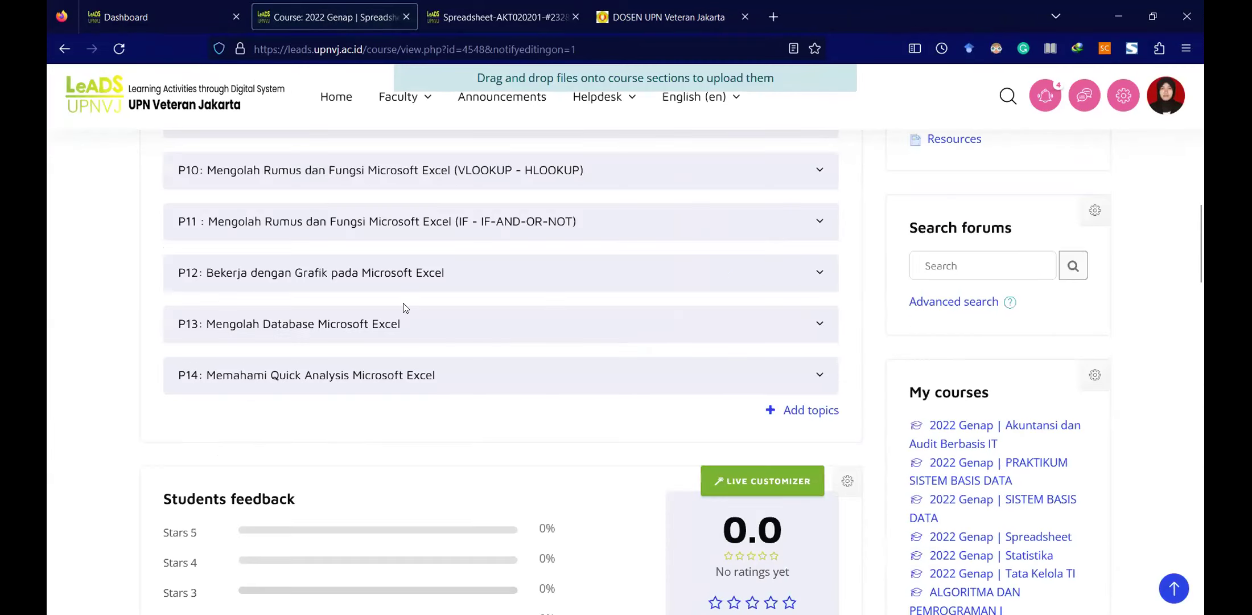
- Expand the P13 topic and open the TEST P13 - Kelas B quiz and Latihan P13 - Kelas B assignment in new tabs
left_click(388, 326)
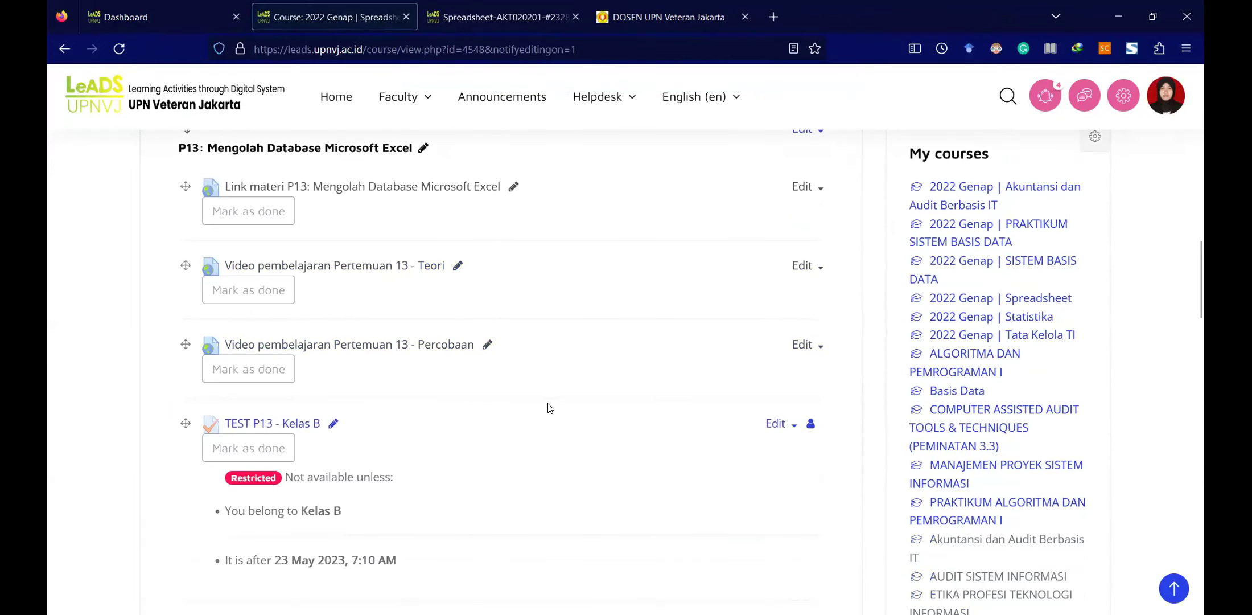
scroll(591, 341, "down", 4)
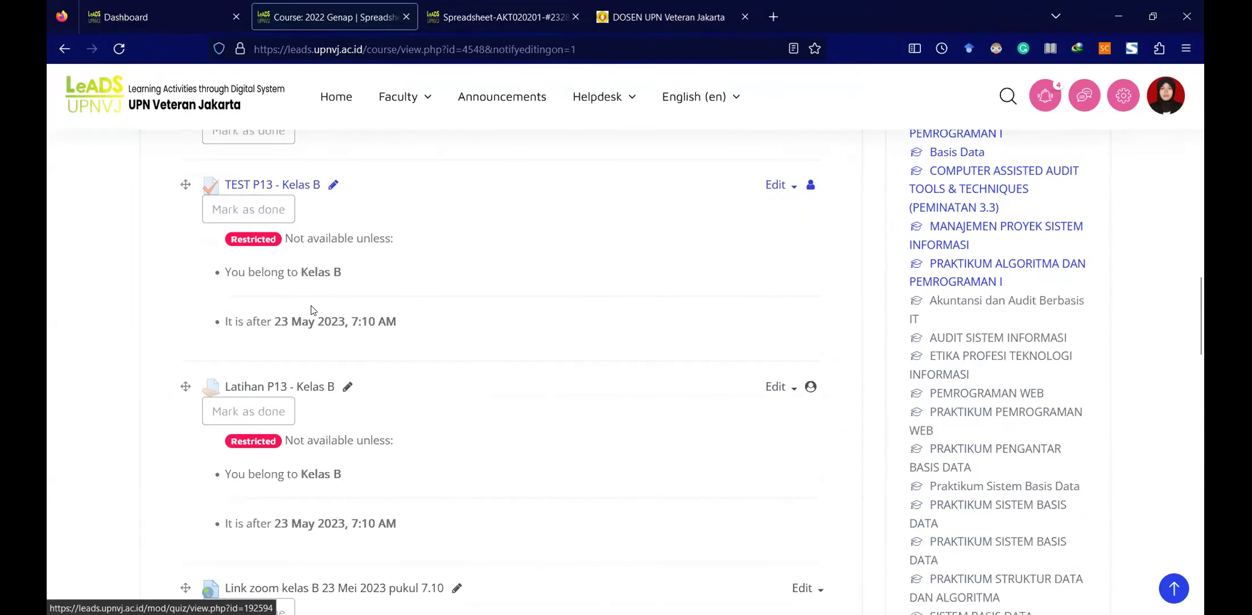
right_click(317, 387)
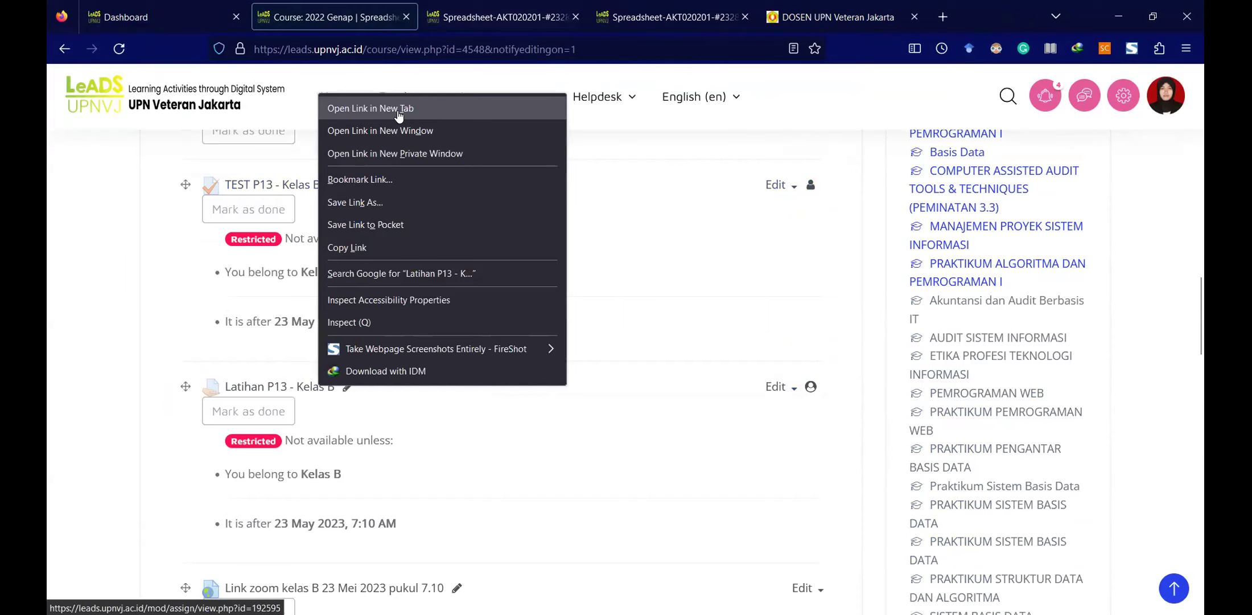
left_click(397, 109)
- Check the opening and closing dates on the TEST P13 - Kelas B and Latihan P13 - Kelas B pages
left_click(526, 7)
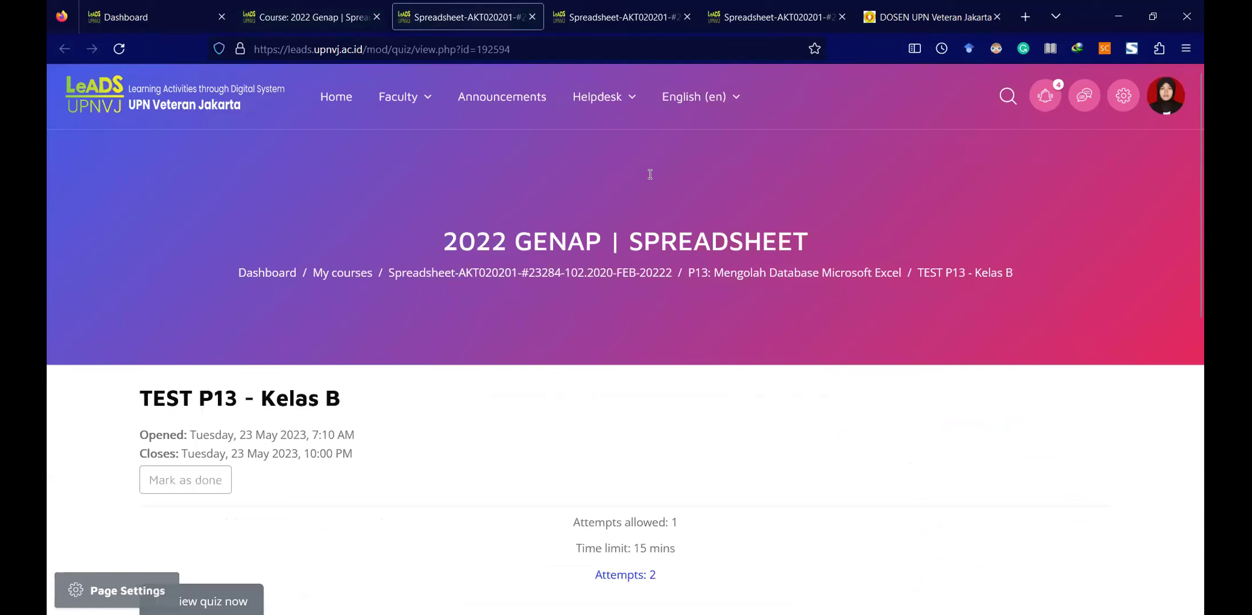
left_click(574, 5)
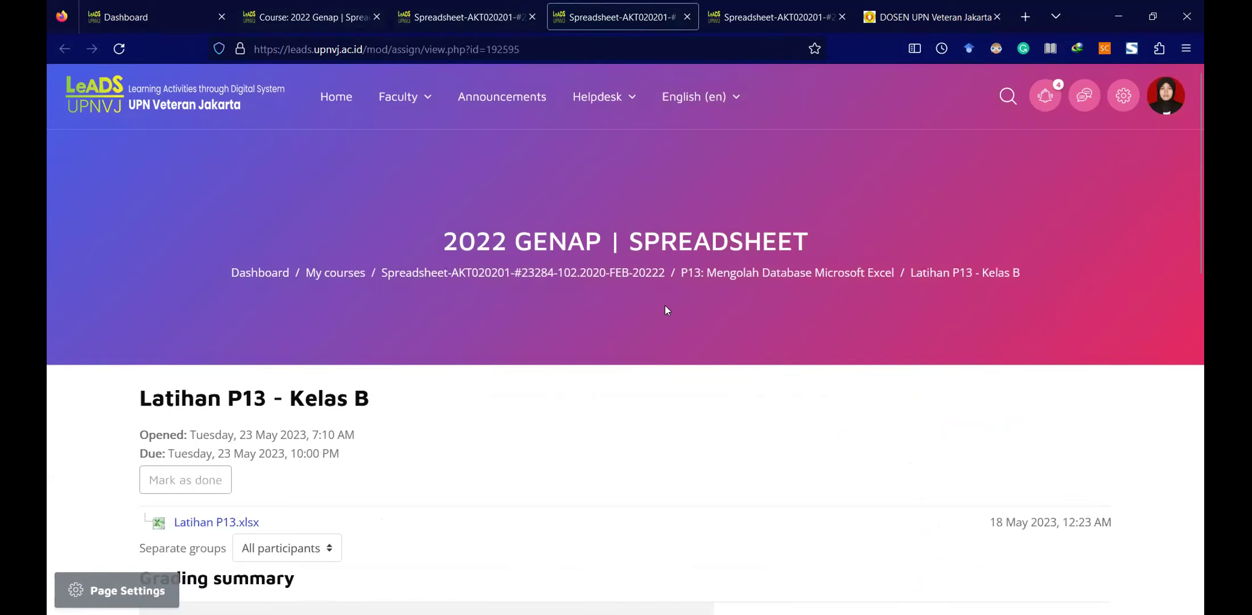
scroll(665, 305, "down", 3)
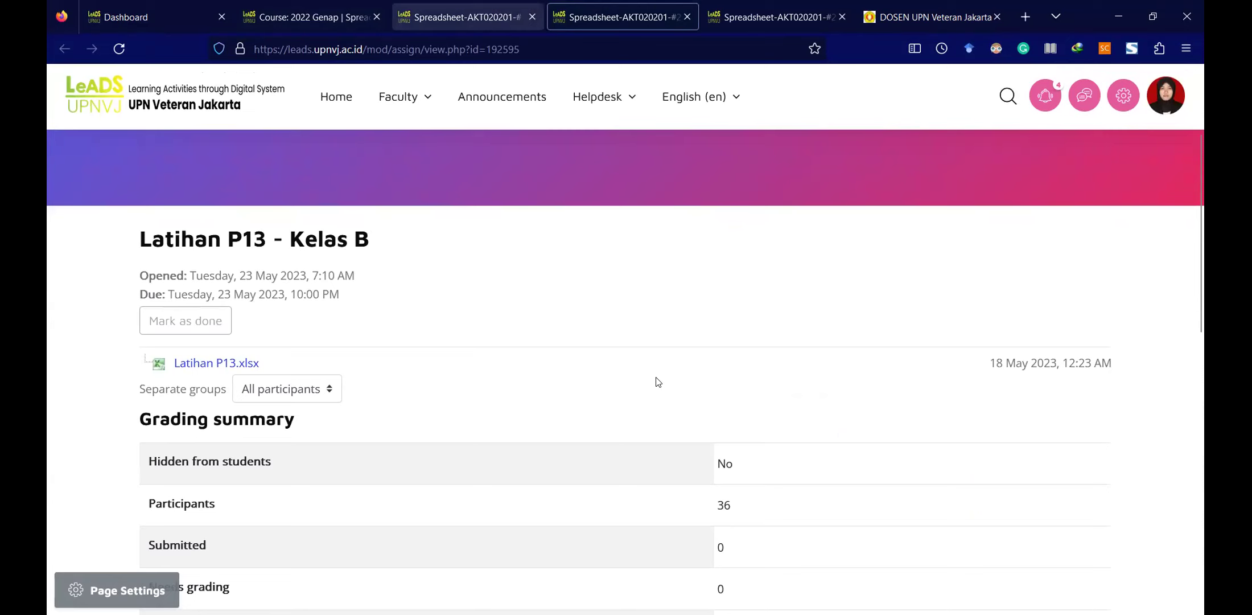
left_click(484, 18)
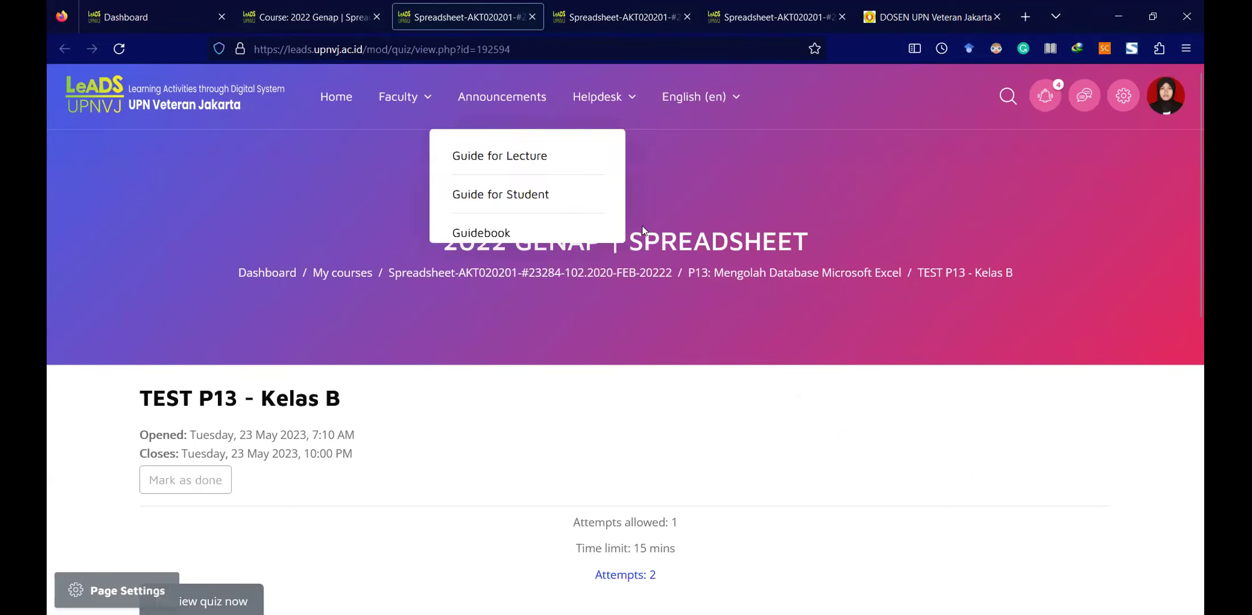
left_click(620, 17)
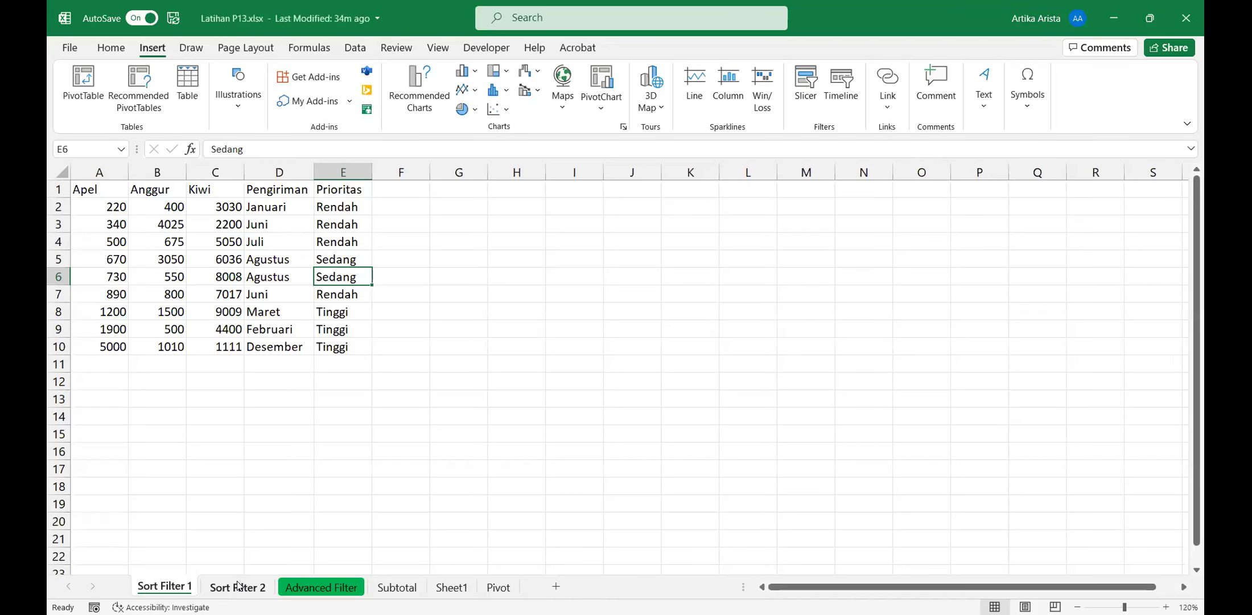
- Examine the Pengiriman and Prioritas columns on the Sort Filter 1 sheet of the Latihan P13 workbook
left_click(279, 172)
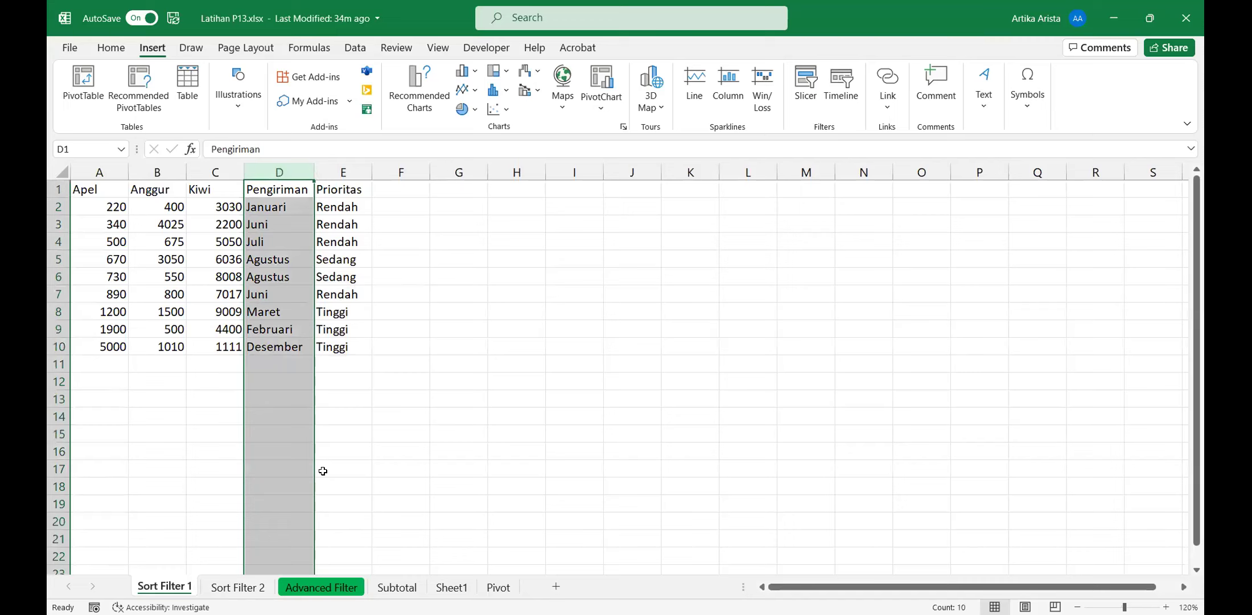
left_click(497, 416)
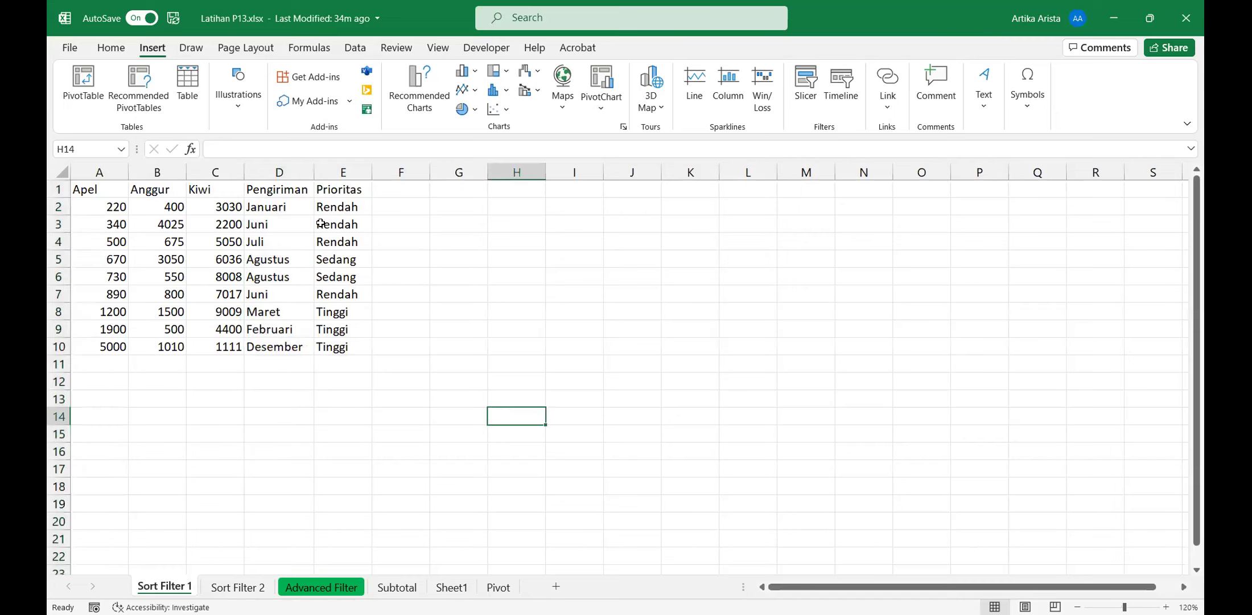
left_click(266, 223)
left_click(340, 252)
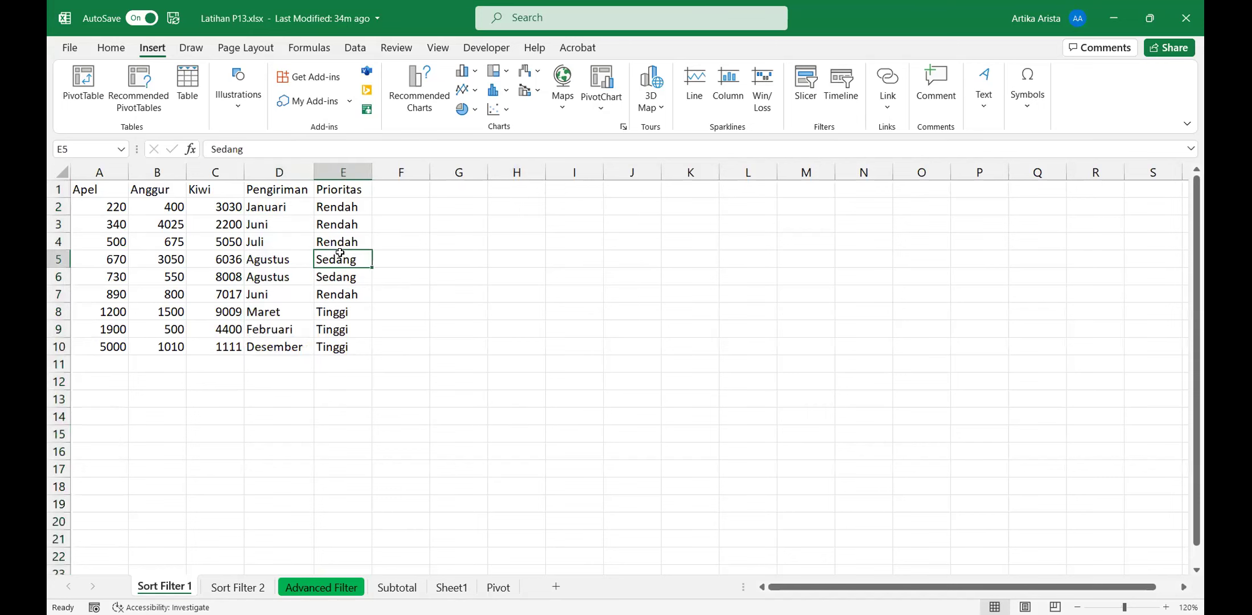
- Show the Sort Filter 2 sheet and look through its sales records down to the last row and back
left_click(250, 586)
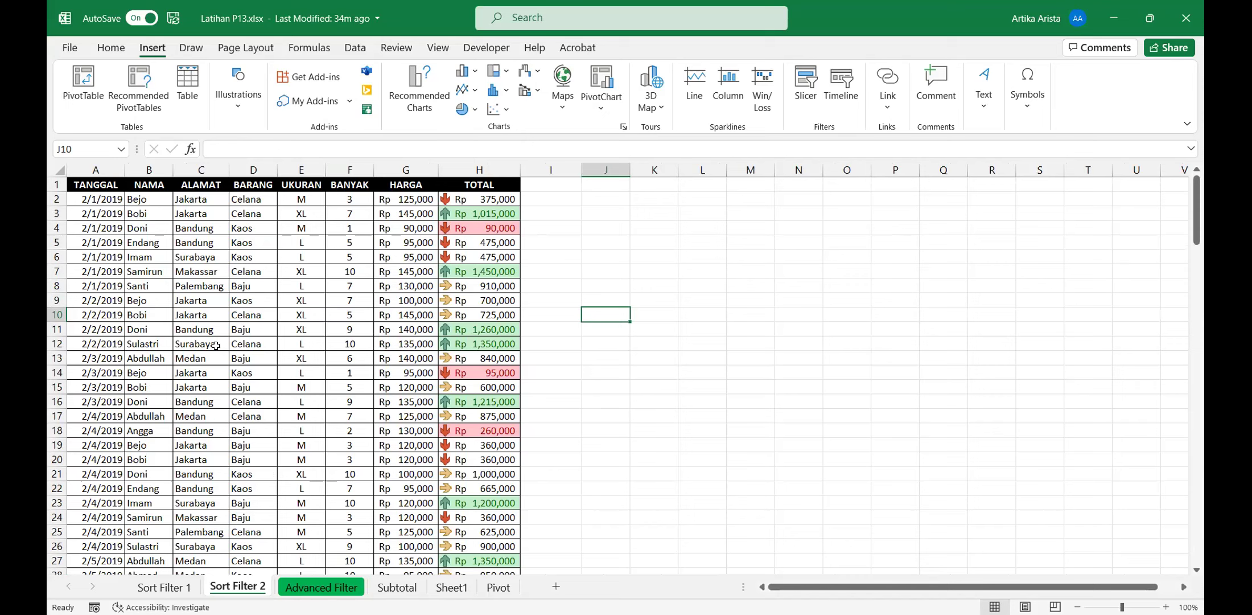
left_click(737, 269)
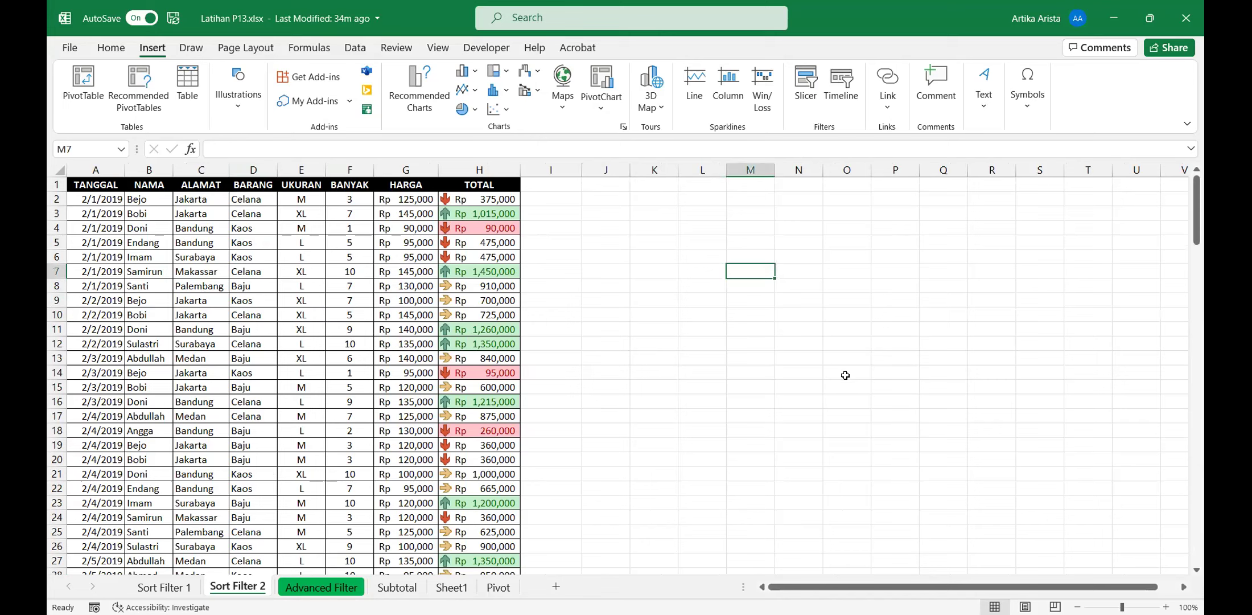
left_click_drag(683, 316, 683, 329)
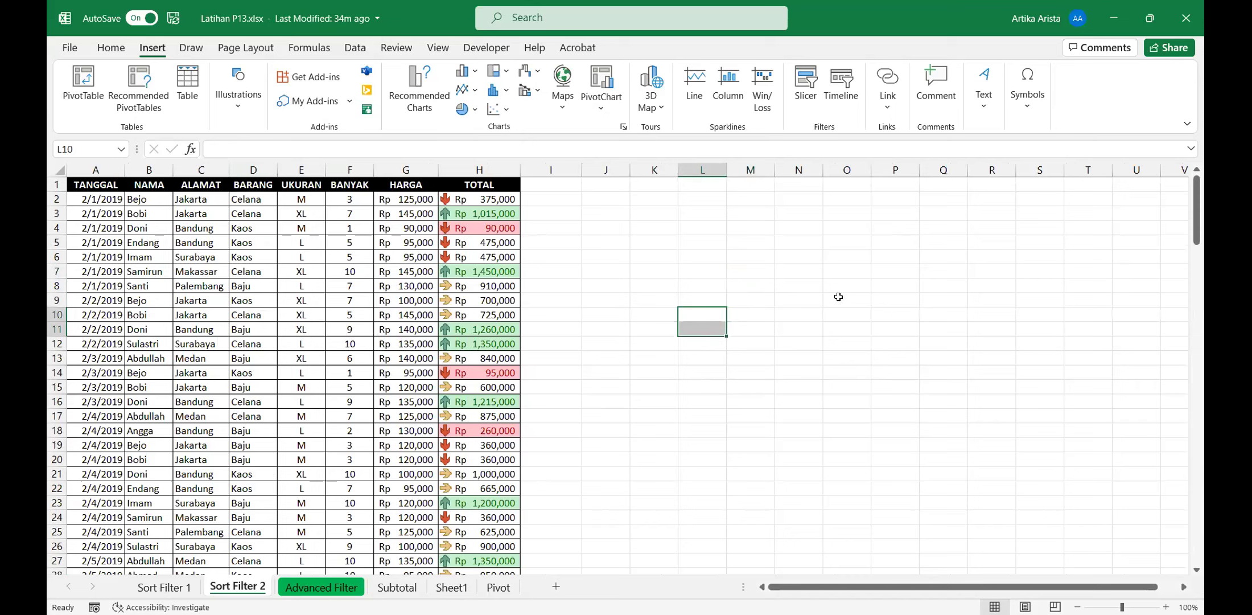
right_click(249, 590)
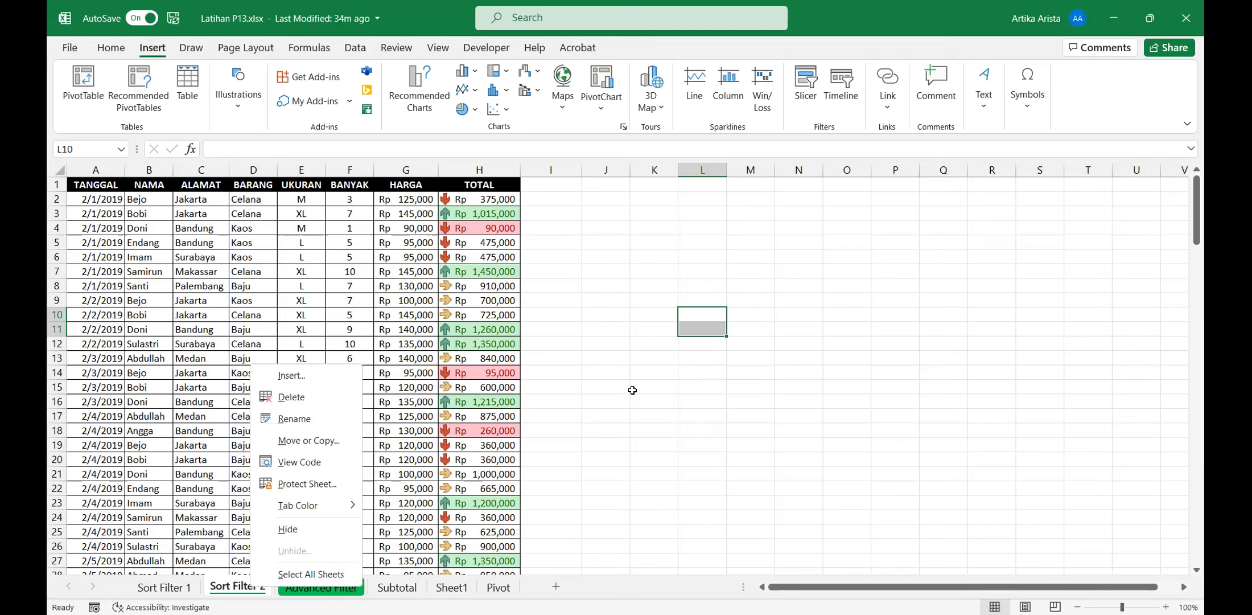
scroll(632, 392, "down", 5)
scroll(632, 392, "down", 3)
scroll(633, 389, "up", 12)
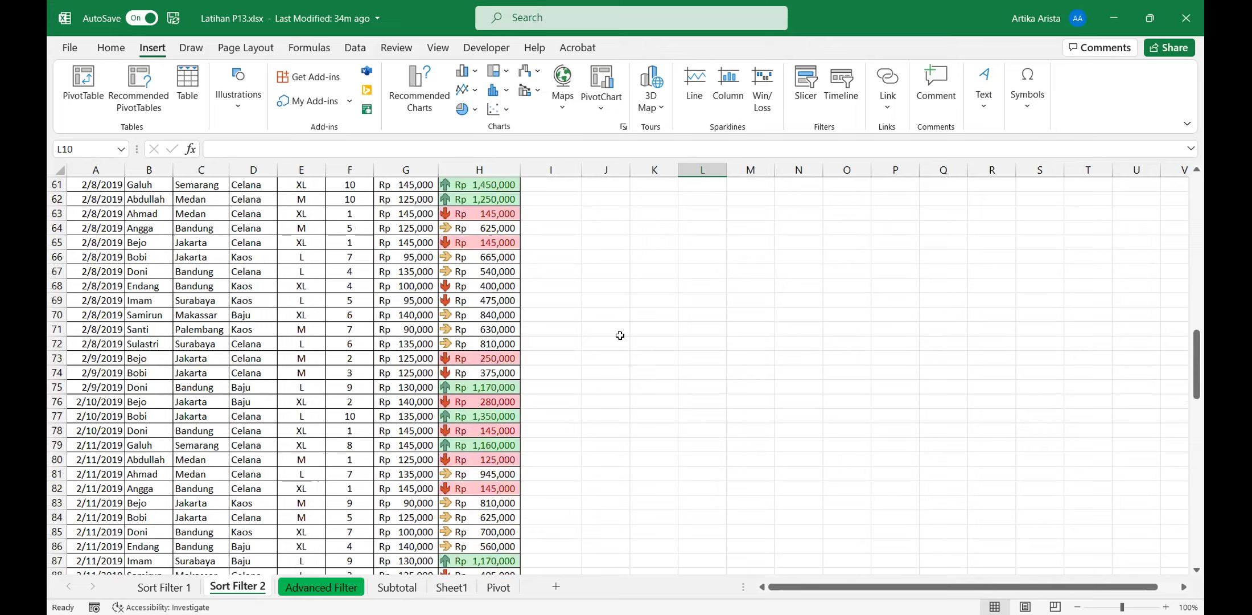
scroll(489, 315, "up", 3)
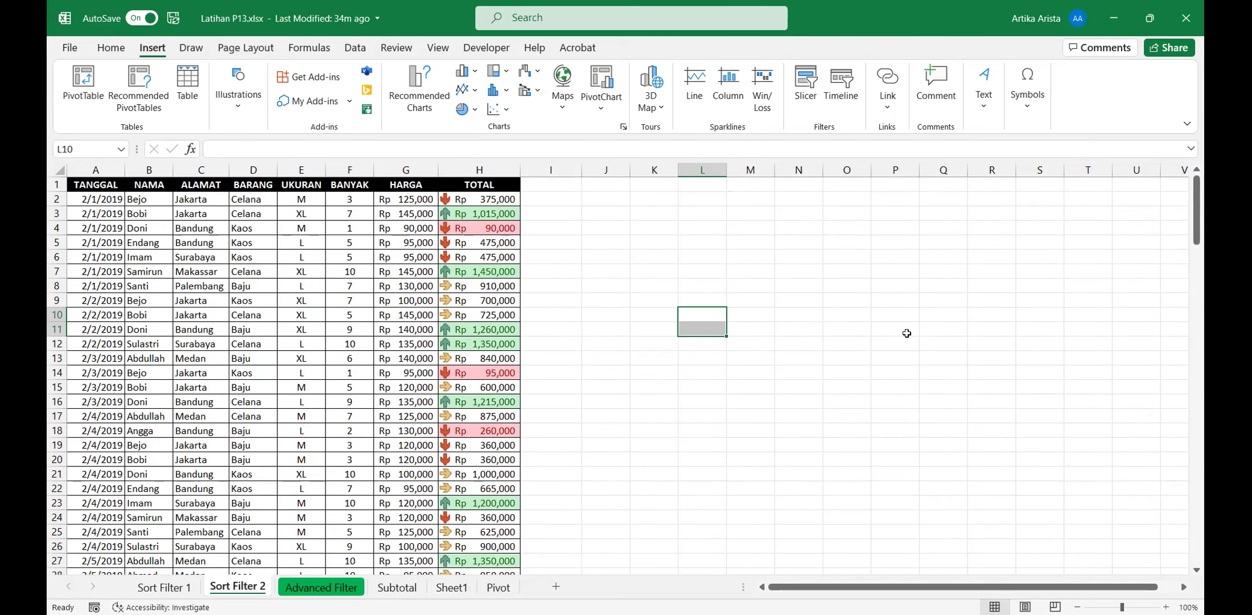
scroll(566, 355, "down", 1)
scroll(566, 356, "down", 20)
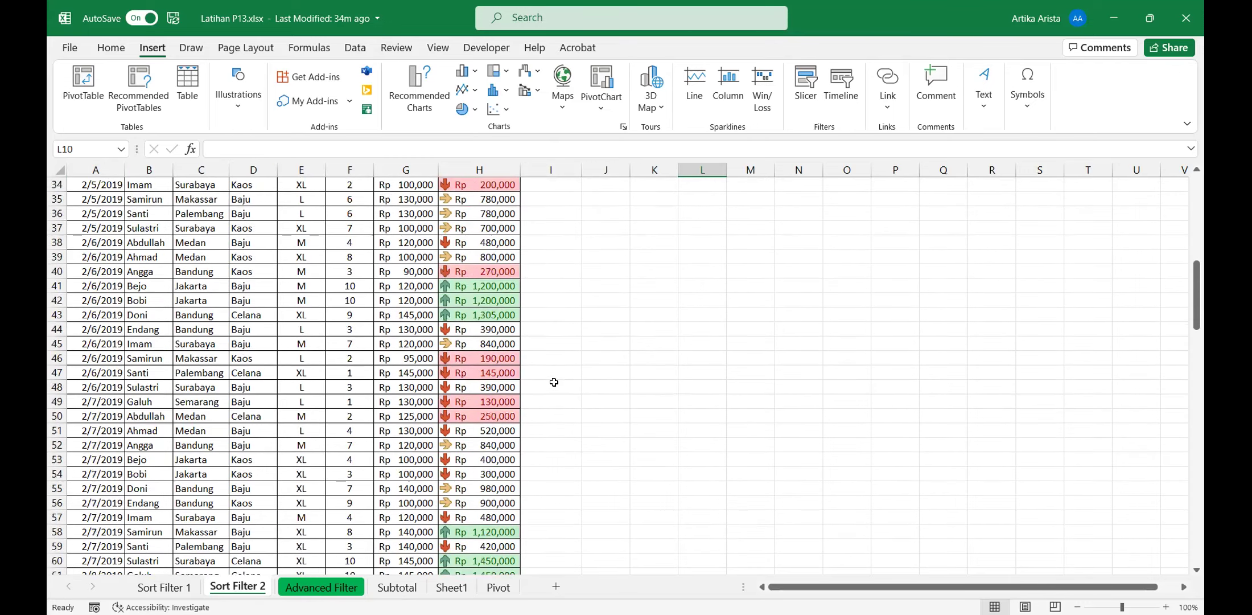
scroll(594, 466, "down", 6)
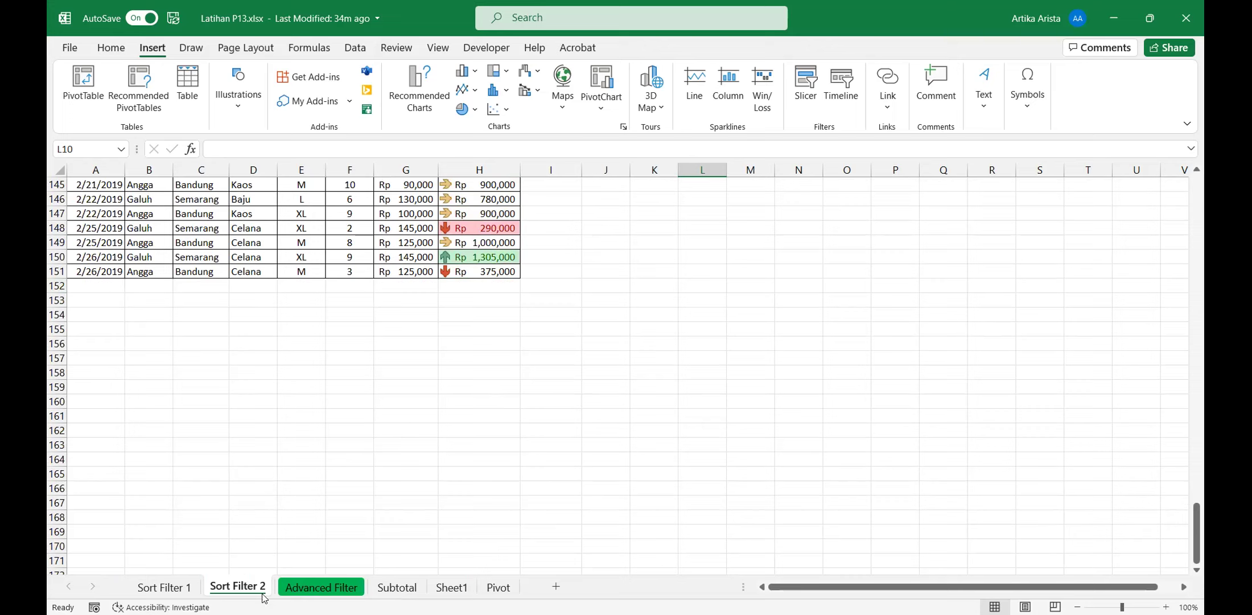
right_click(252, 578)
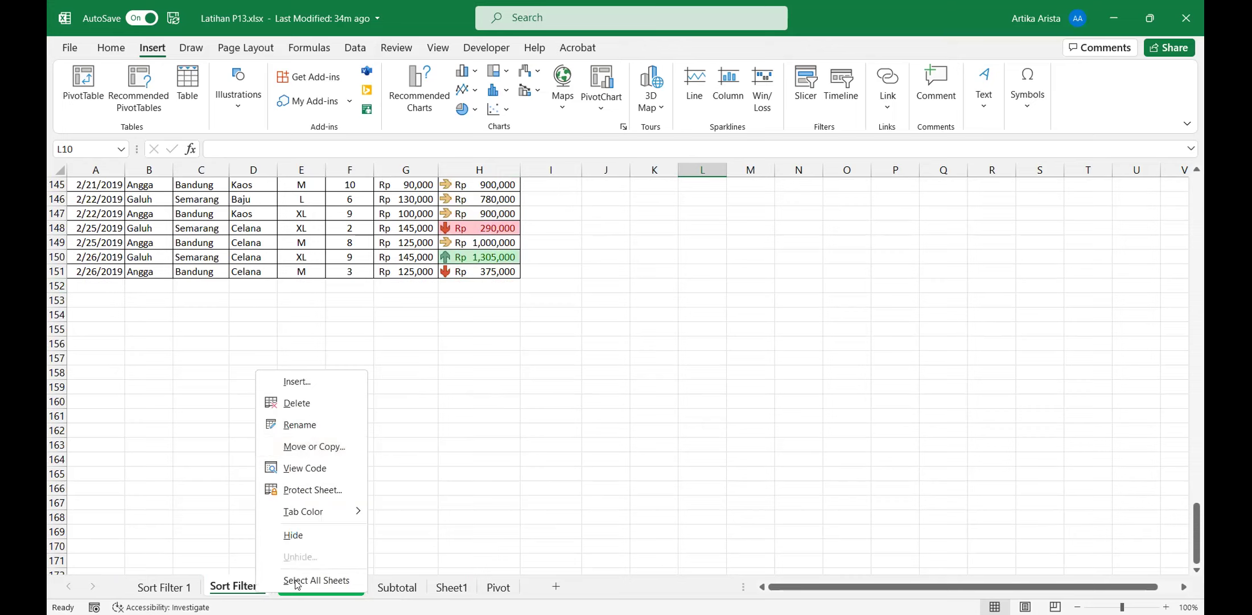
left_click(254, 580)
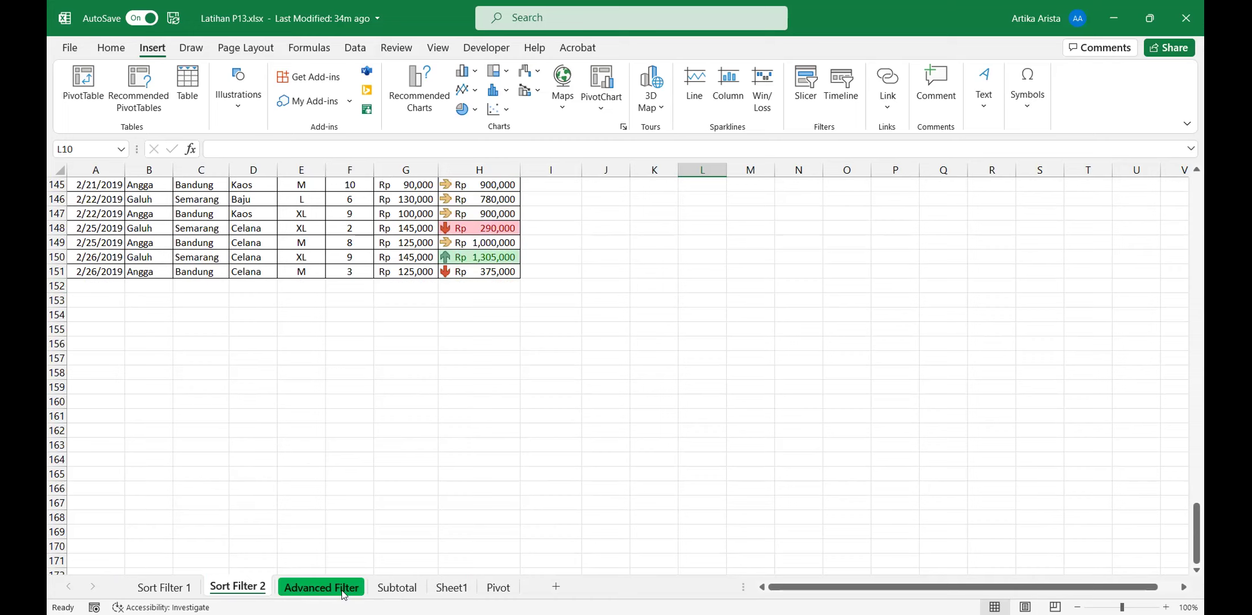
scroll(634, 487, "up", 20)
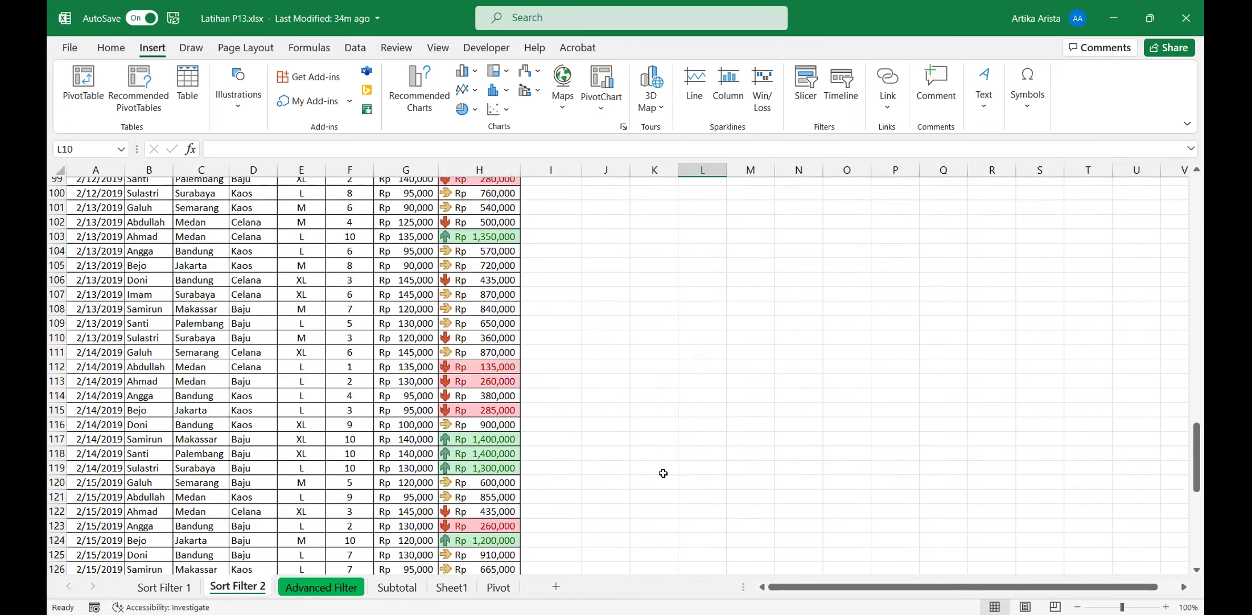
scroll(727, 490, "up", 10)
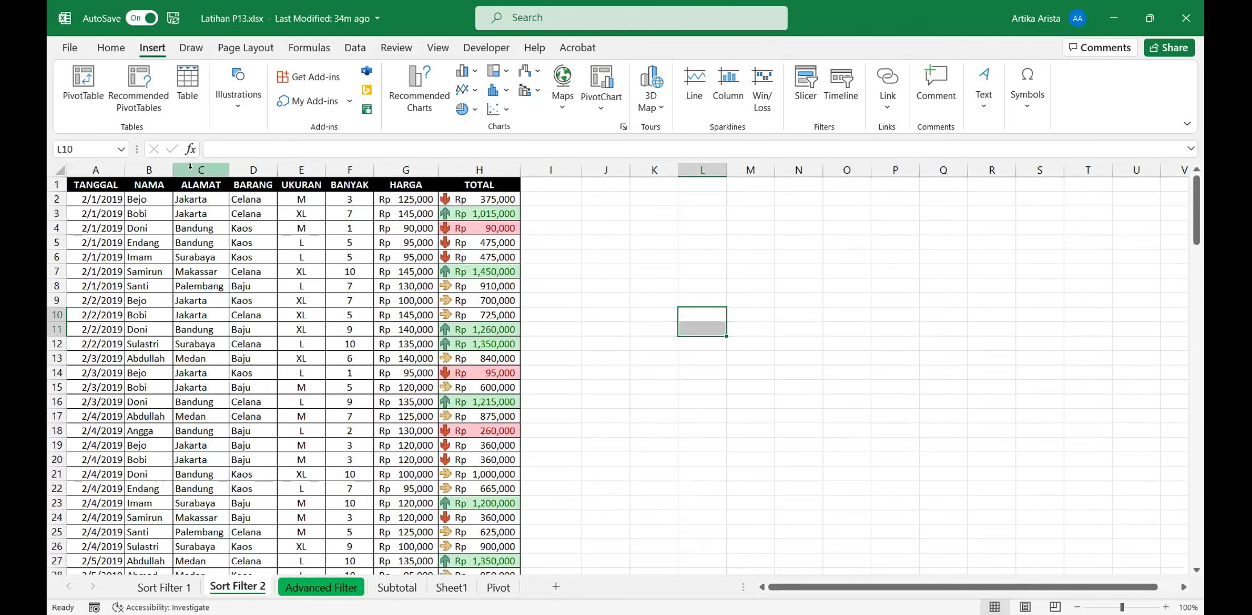
- Review the NAMA, UKURAN, BARANG, ALAMAT and TOTAL column headers of the sales table
left_click(153, 183)
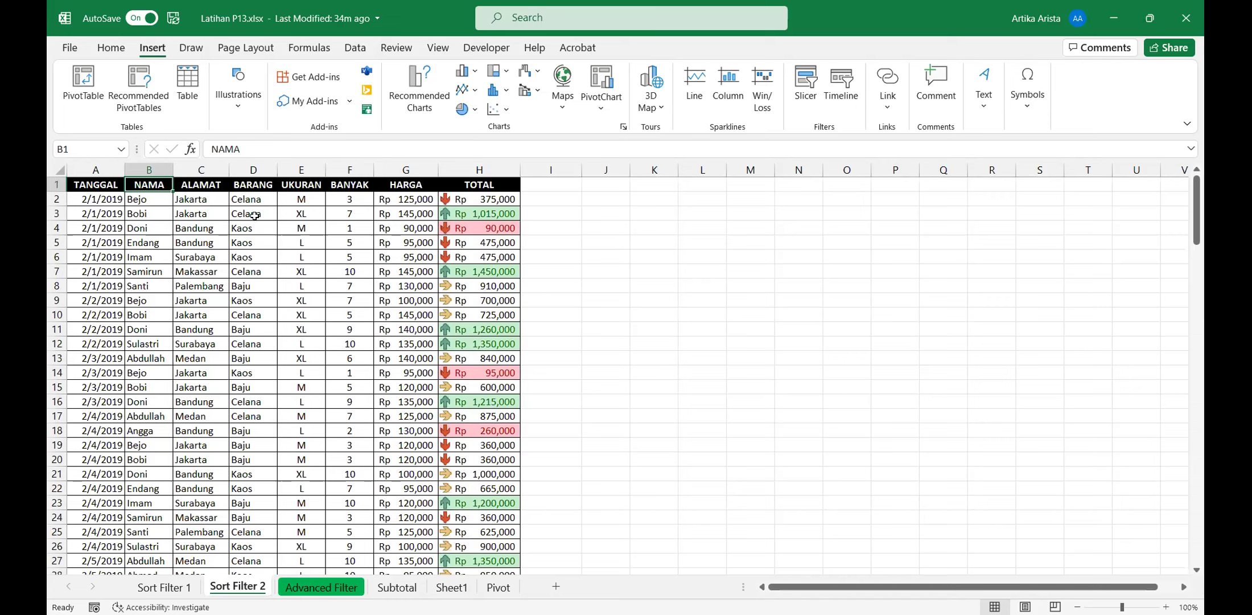
left_click(301, 186)
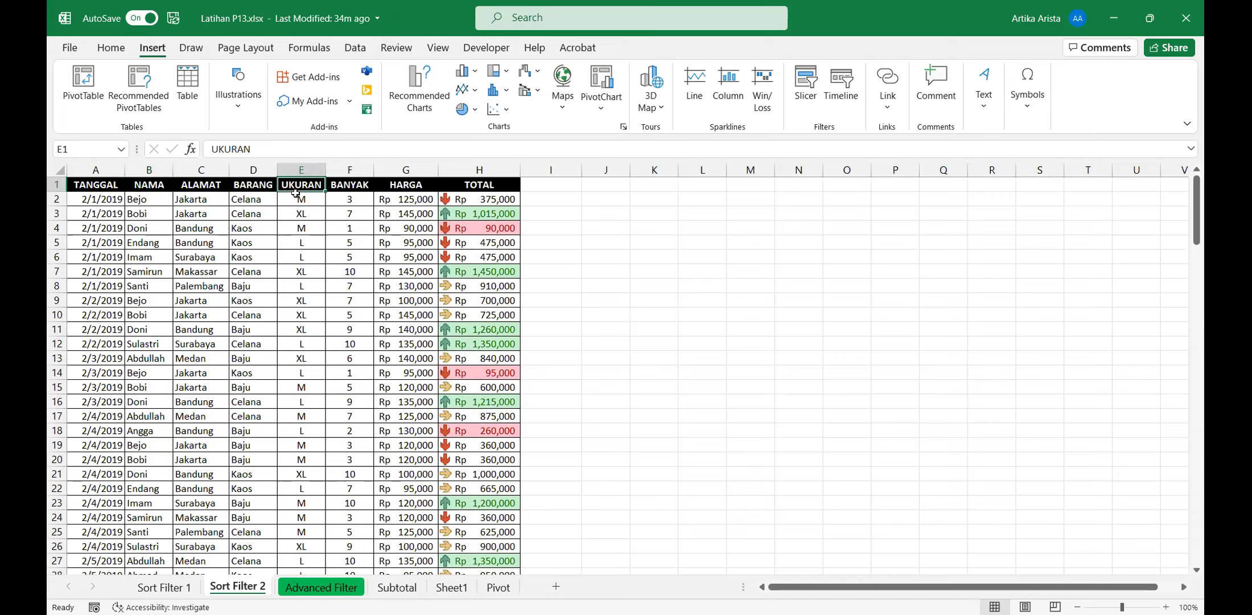
key("Left")
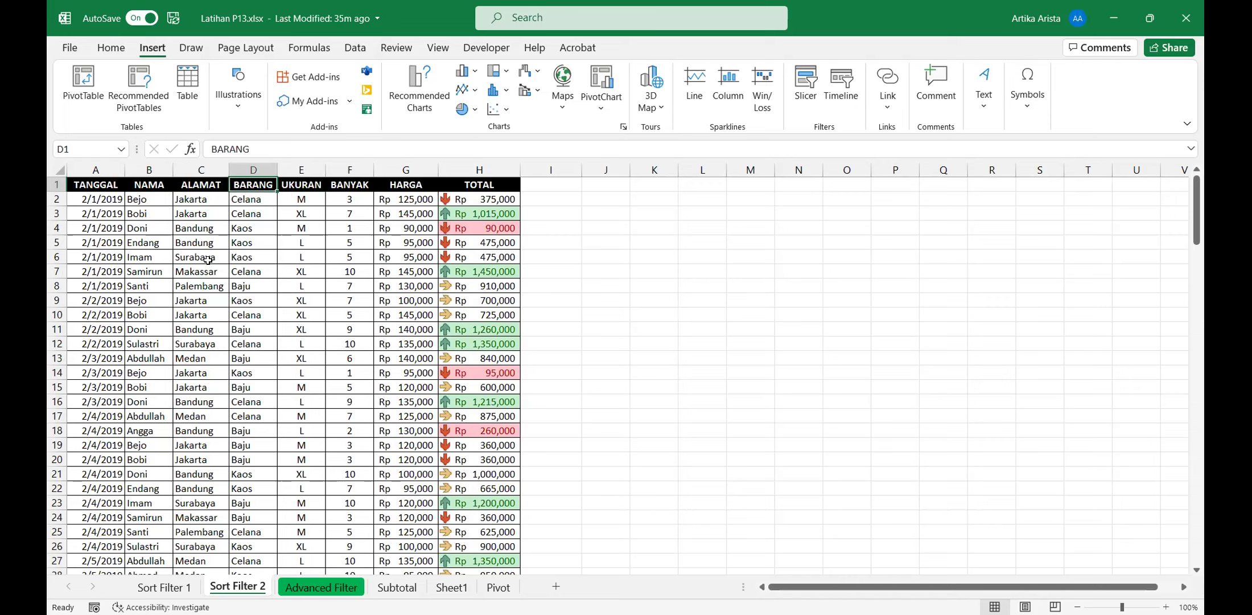
left_click(201, 183)
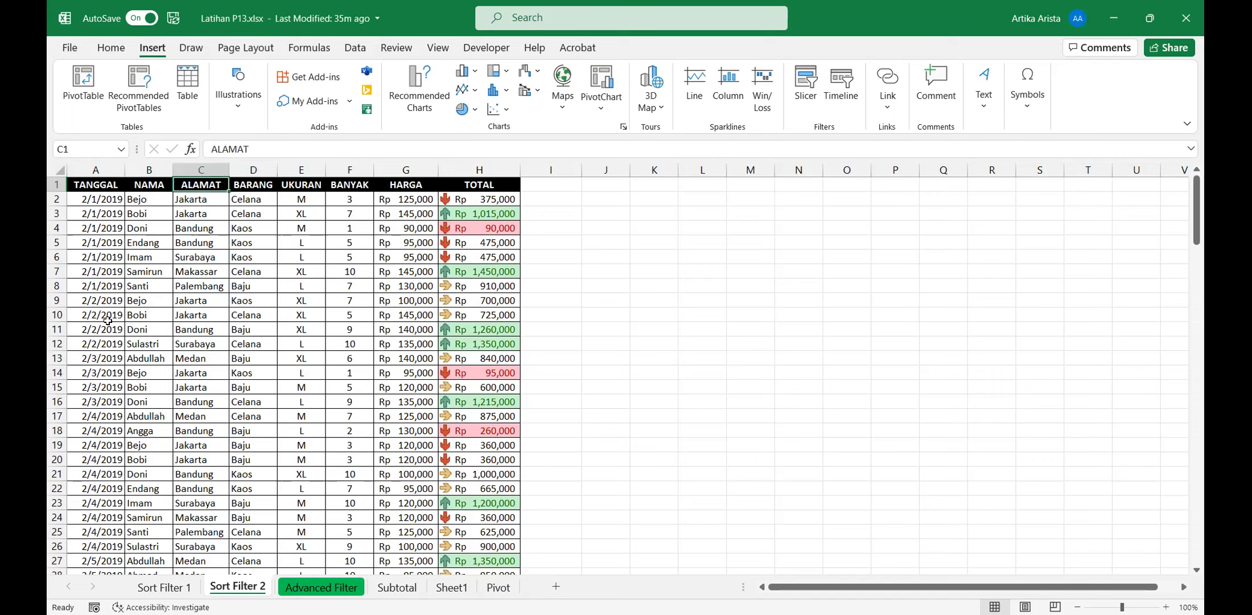
left_click(488, 182)
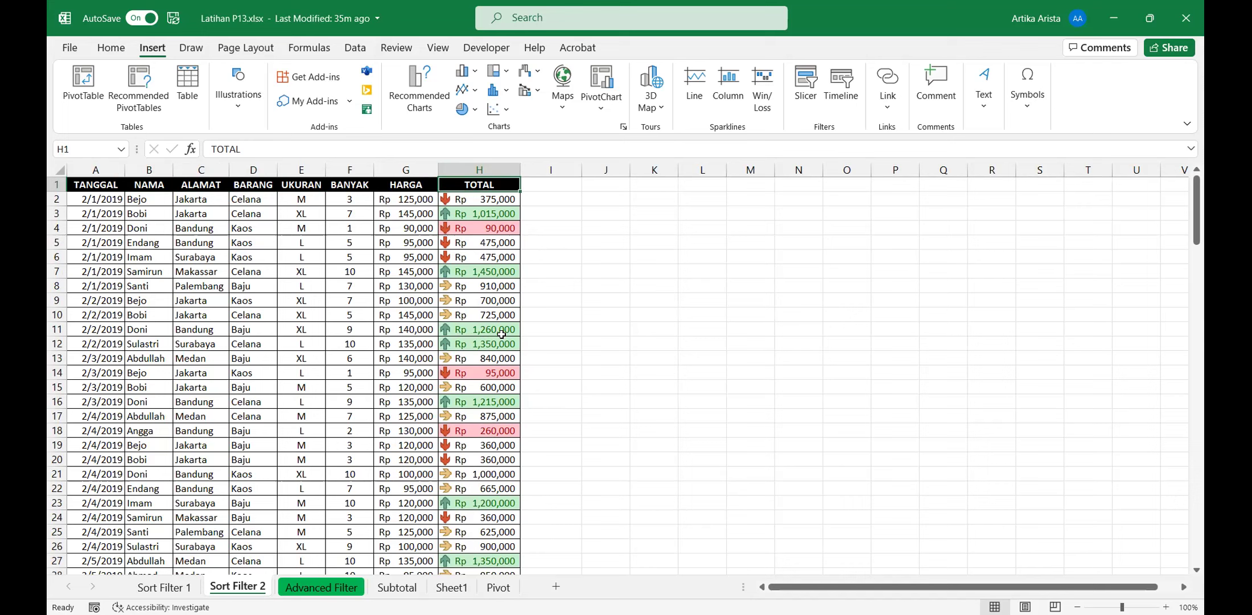
- Inspect the formulas, icons and colour formatting of several cells in the TOTAL column on Sort Filter 2
left_click(482, 215)
left_click(486, 229)
left_click(492, 286)
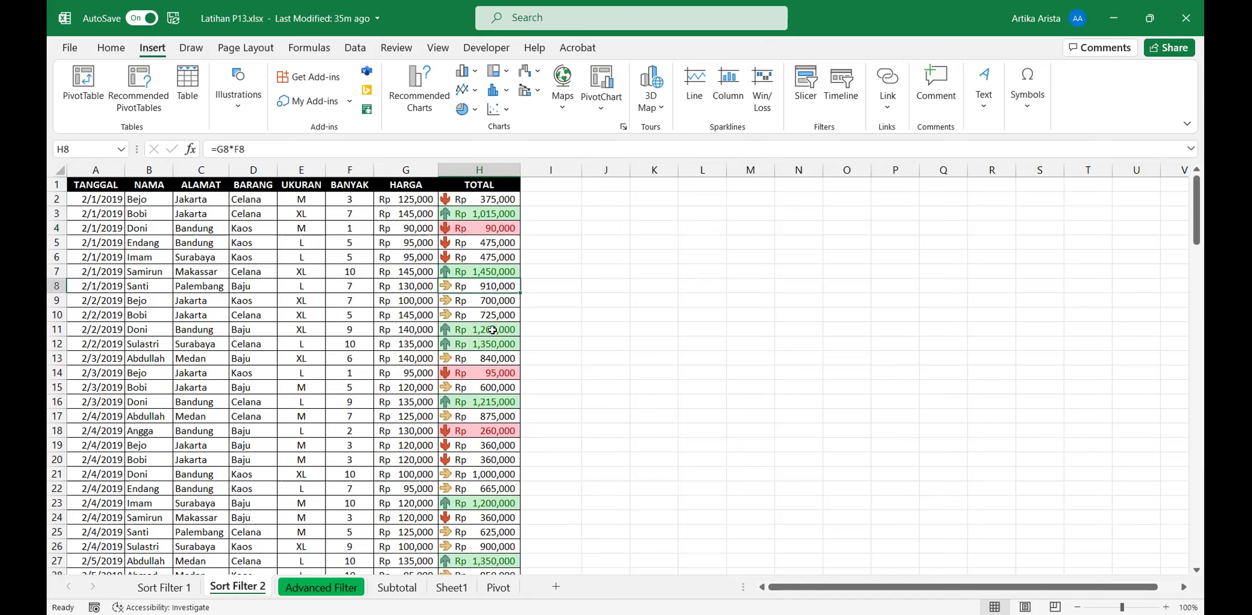
scroll(484, 433, "down", 3)
left_click(492, 430)
left_click(493, 475)
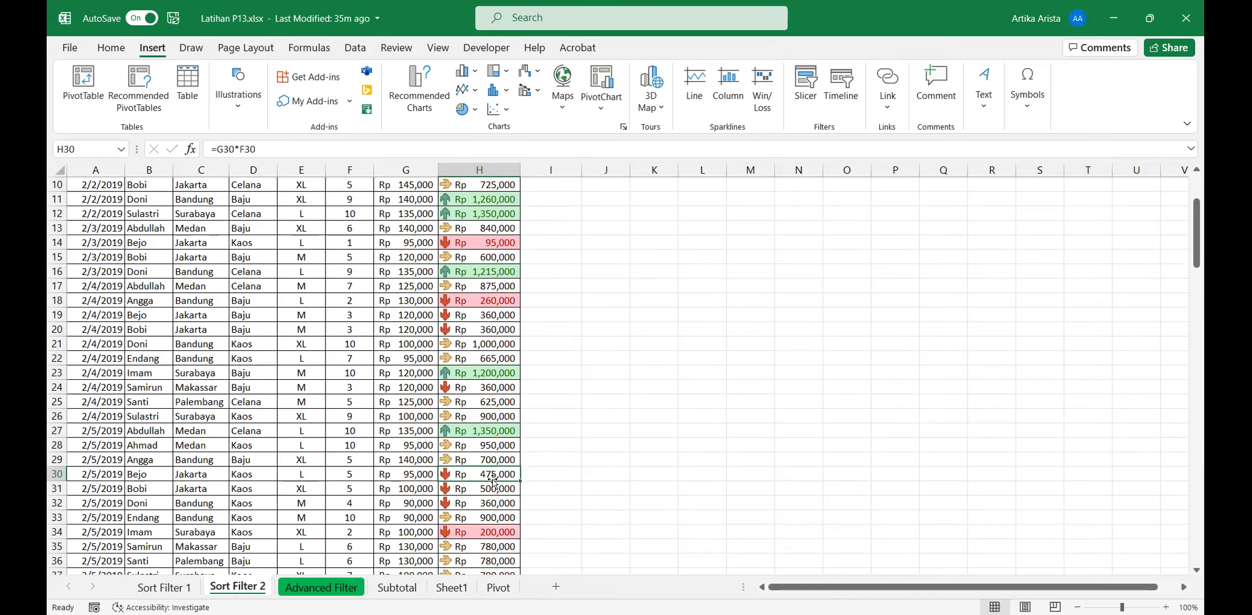
scroll(484, 443, "up", 3)
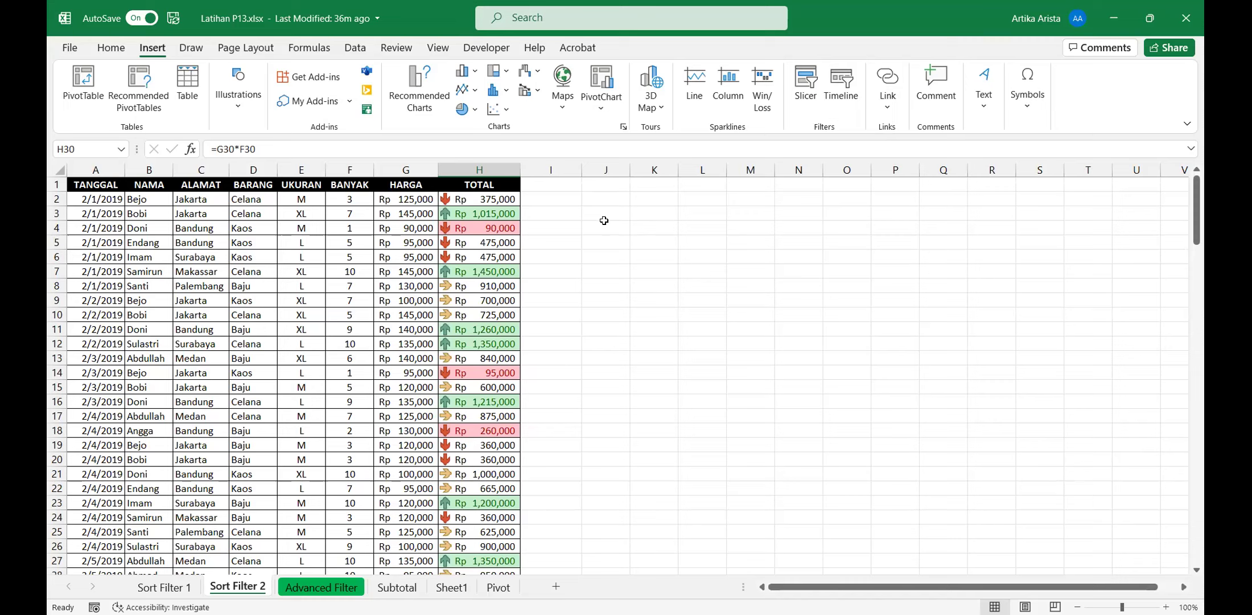
left_click(506, 213)
left_click(505, 255)
left_click(495, 269)
left_click(495, 299)
left_click(505, 356)
left_click(500, 390)
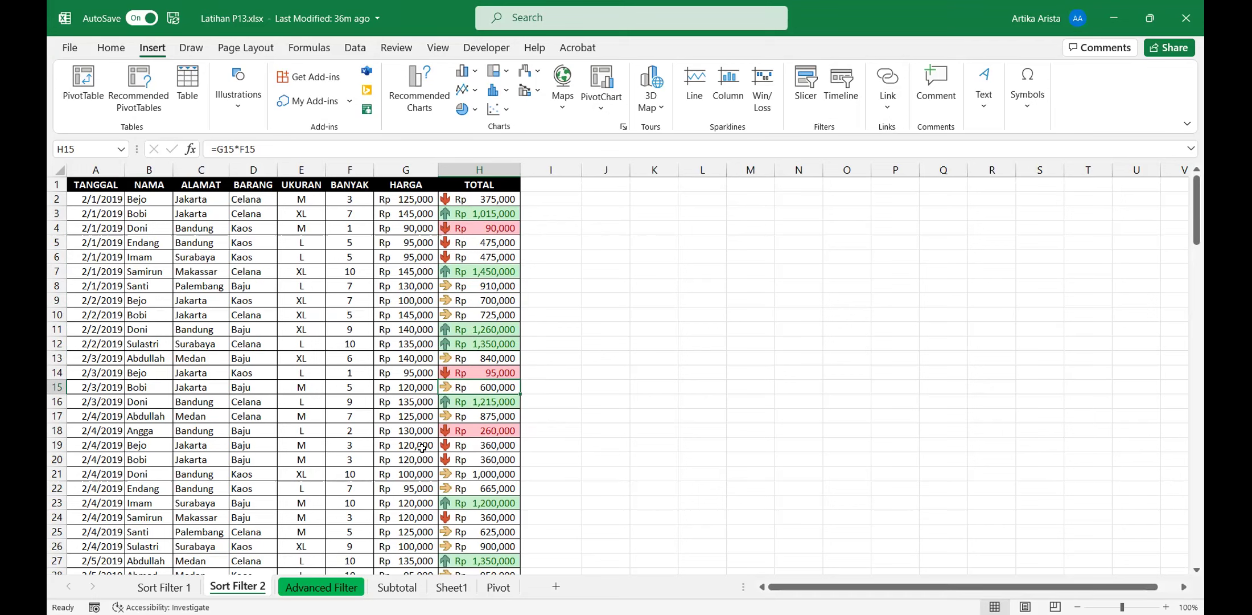
- View the Advanced Filter sheet and examine the Payment Method and T-Shirt Size columns on the Subtotal sheet
left_click(347, 586)
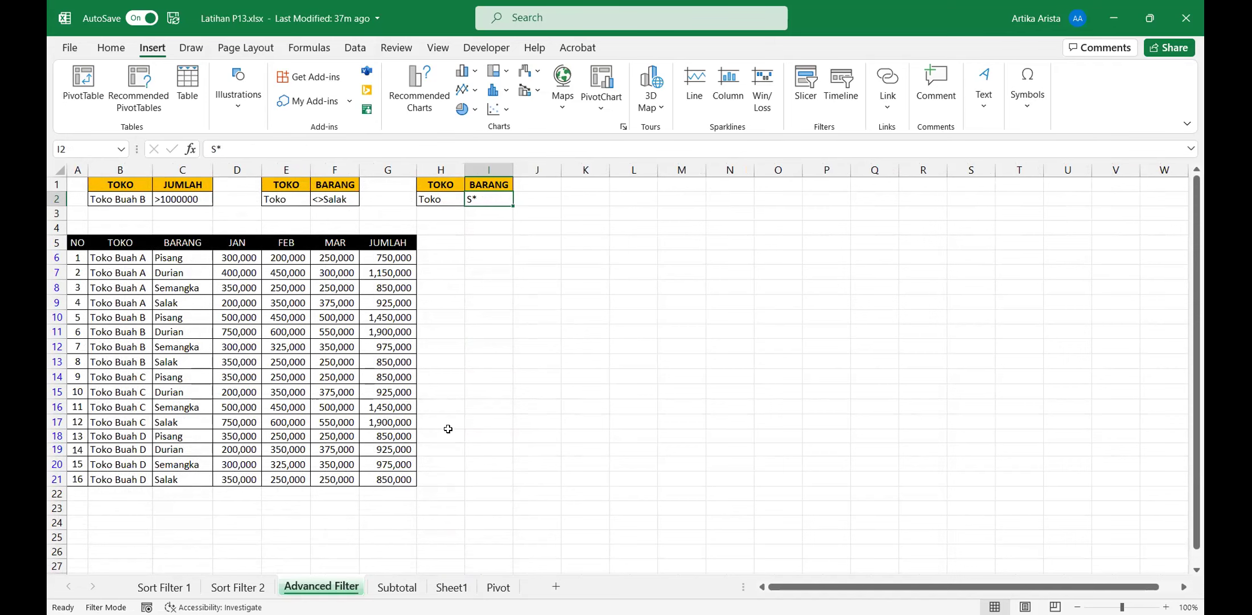
key("ctrl+Page_Down")
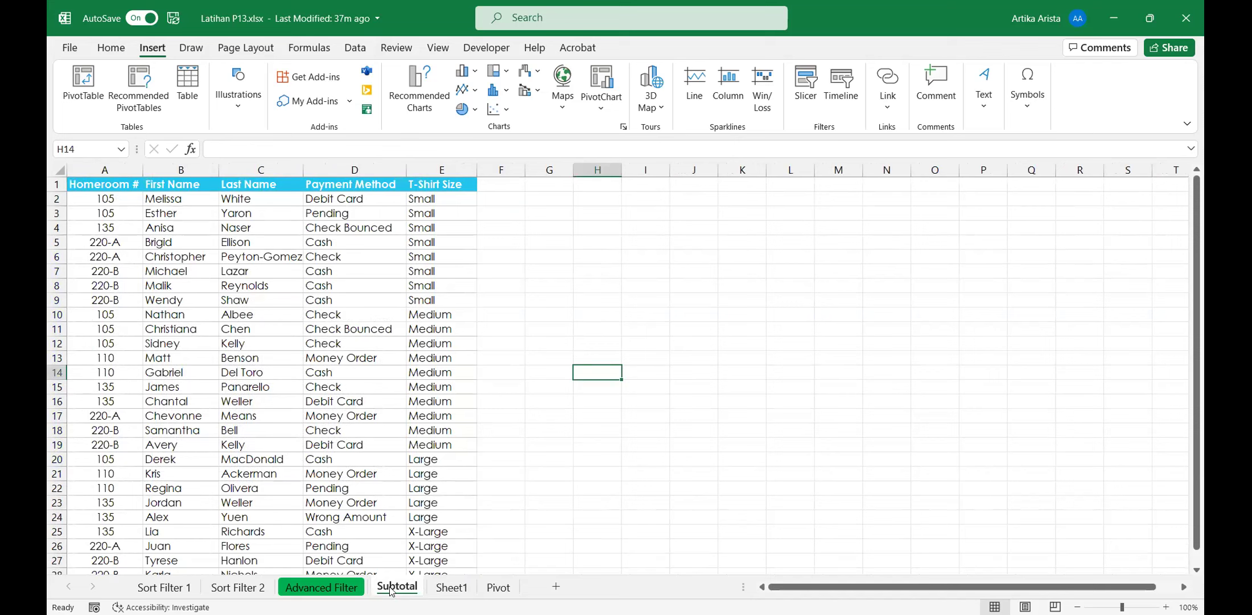
left_click(354, 166)
left_click(440, 163)
left_click(354, 167)
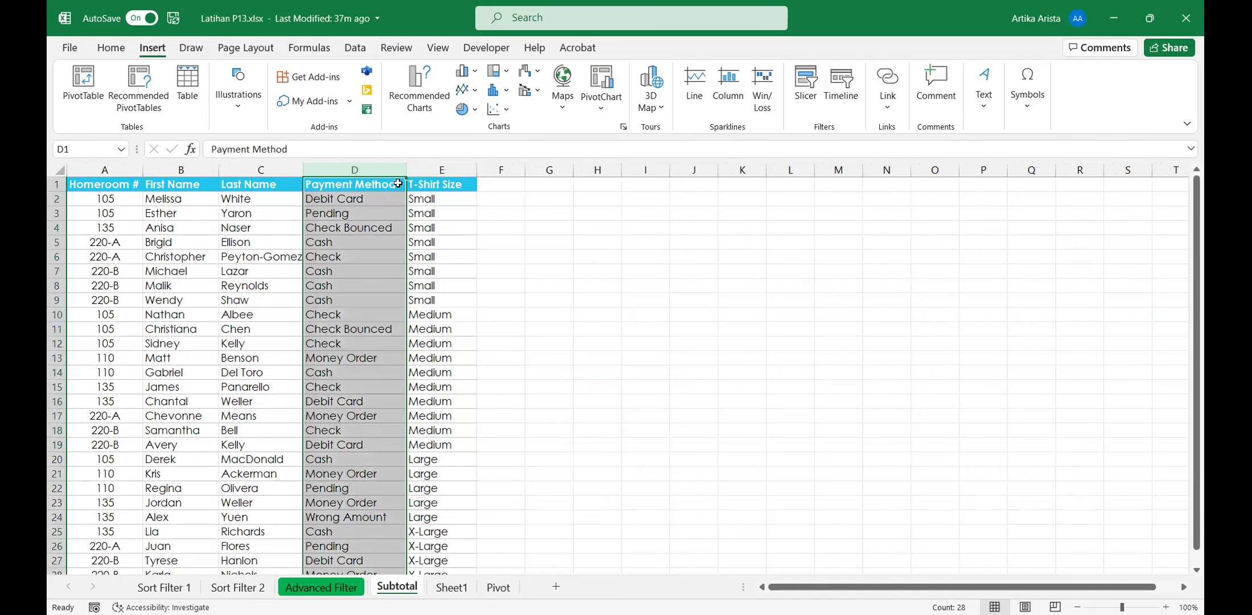
- Compare the T-Shirt Size and Payment Method columns on the Subtotal sheet by selecting each in turn
left_click(441, 169)
left_click(376, 166)
left_click(440, 165)
left_click(383, 165)
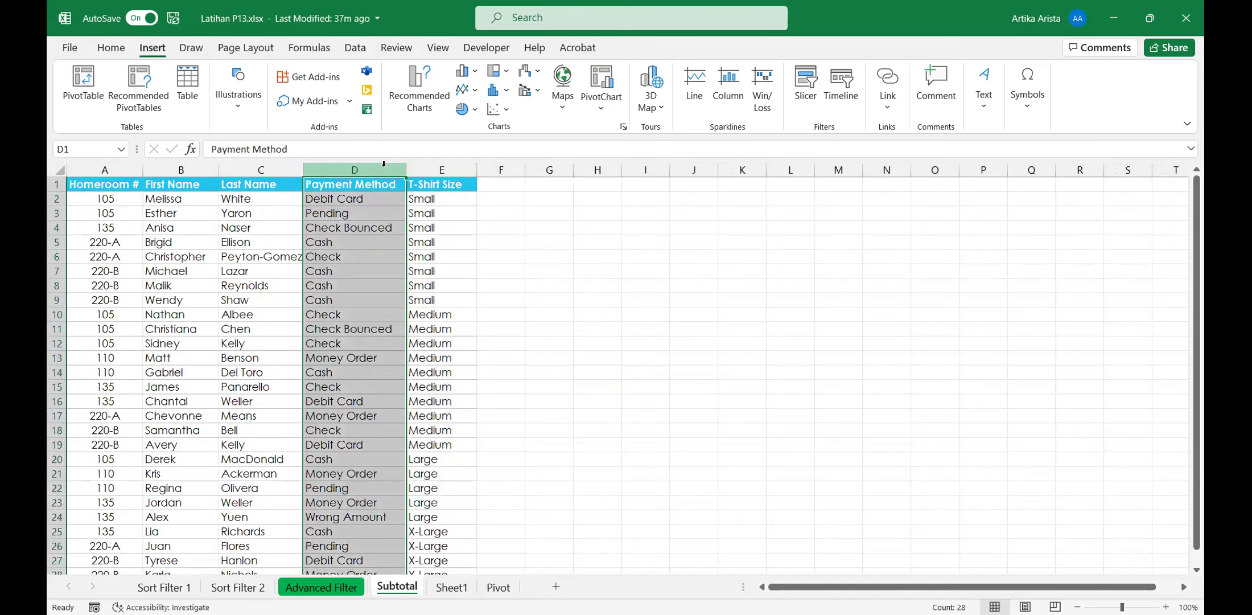
left_click(442, 169)
left_click(386, 168)
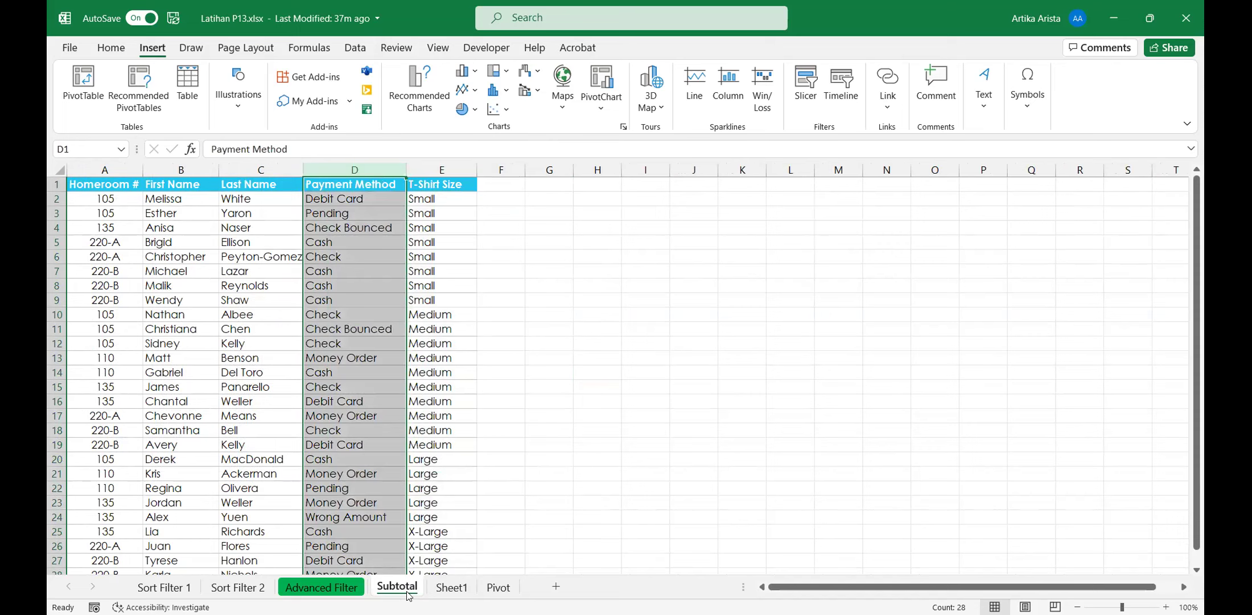
- Look through the Subtotal sheet's records, marking the two empty cells D29:D30 below Payment Method where subtotals could go, and return to the first row
right_click(409, 592)
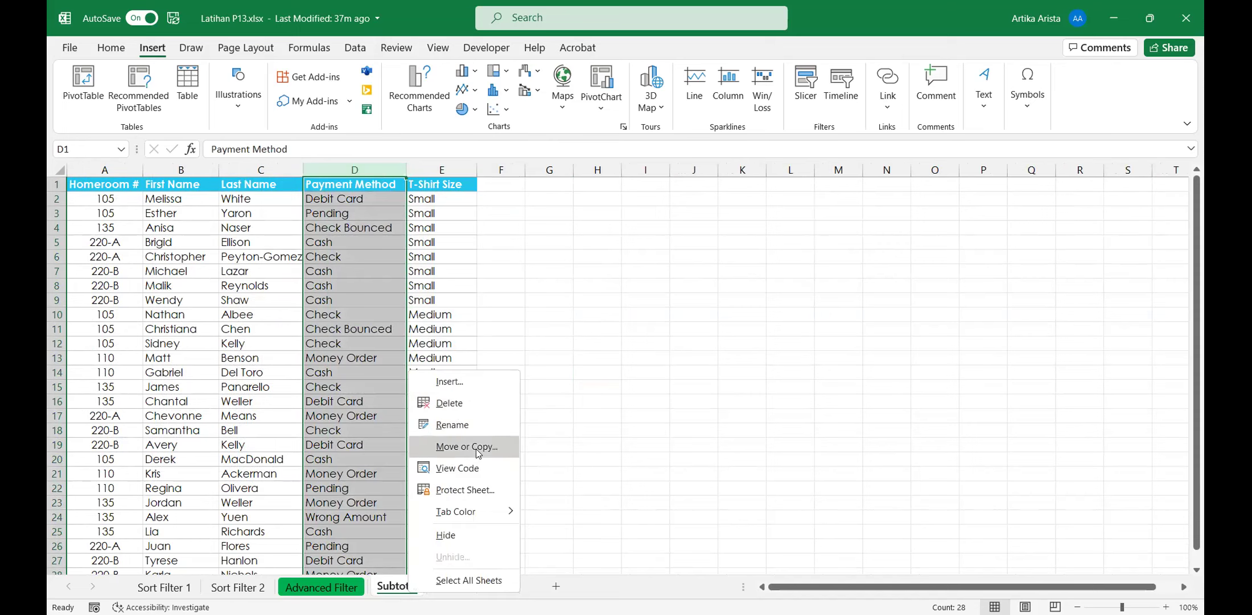
scroll(500, 475, "down", 5)
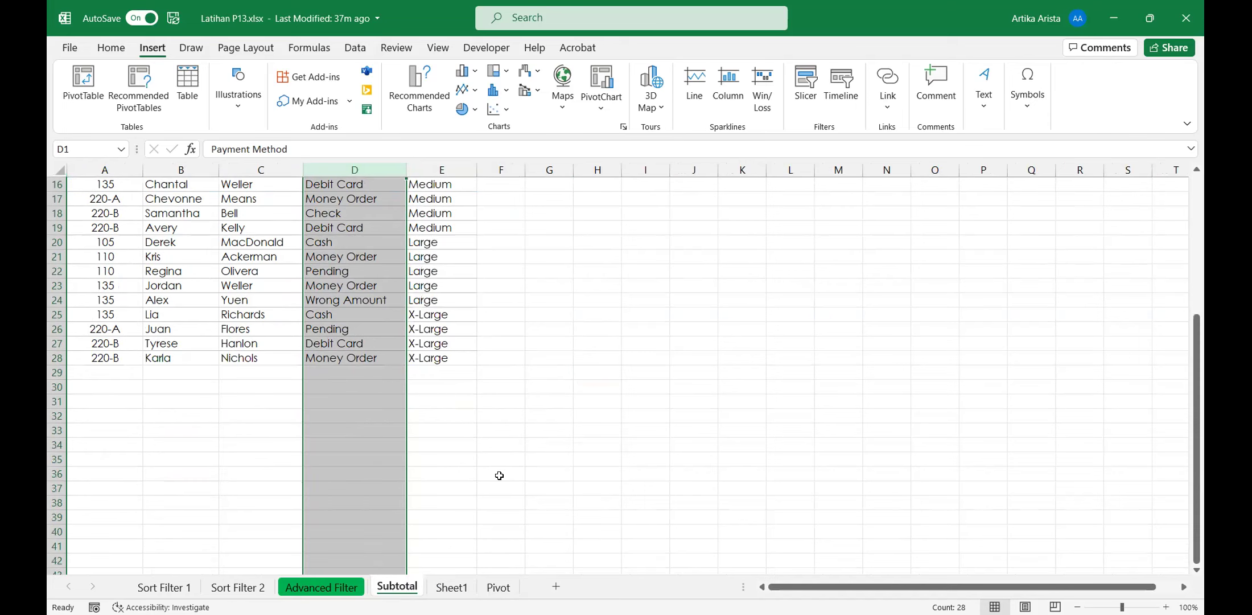
left_click_drag(394, 387, 394, 372)
scroll(544, 426, "up", 4)
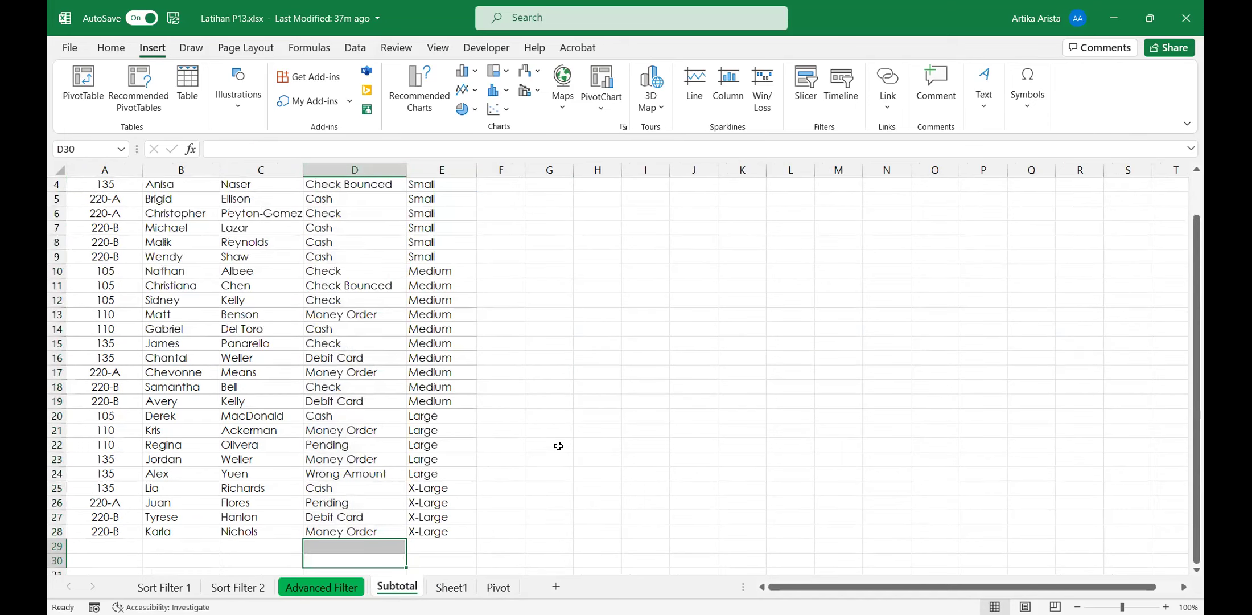
scroll(546, 416, "up", 1)
scroll(461, 325, "down", 4)
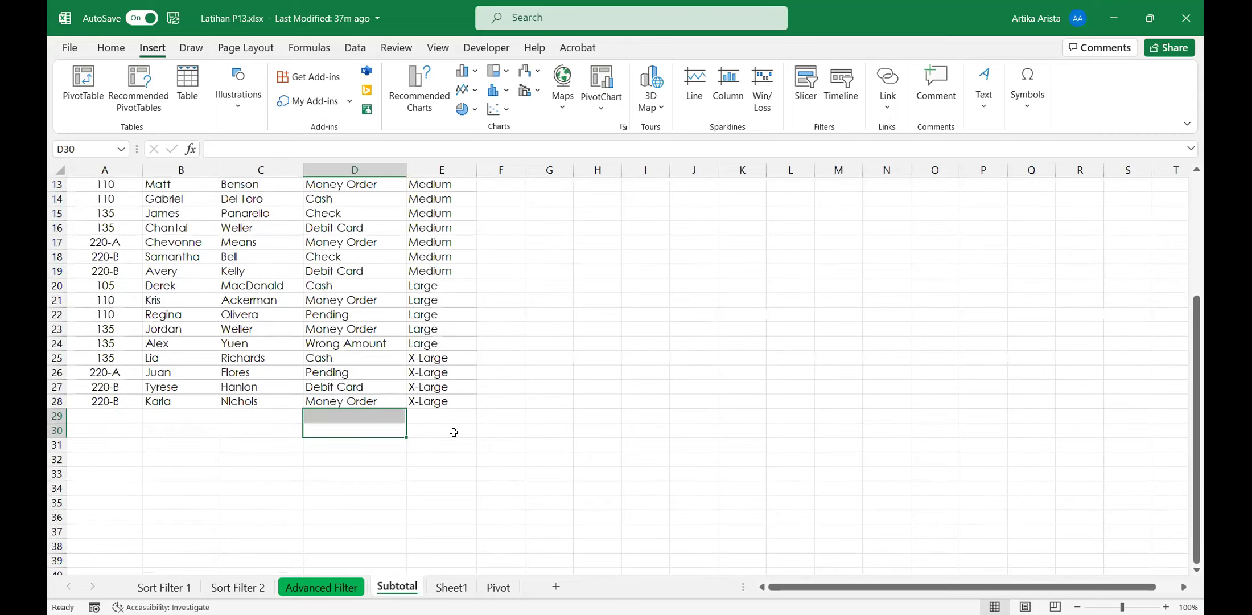
scroll(461, 346, "up", 4)
scroll(412, 421, "down", 5)
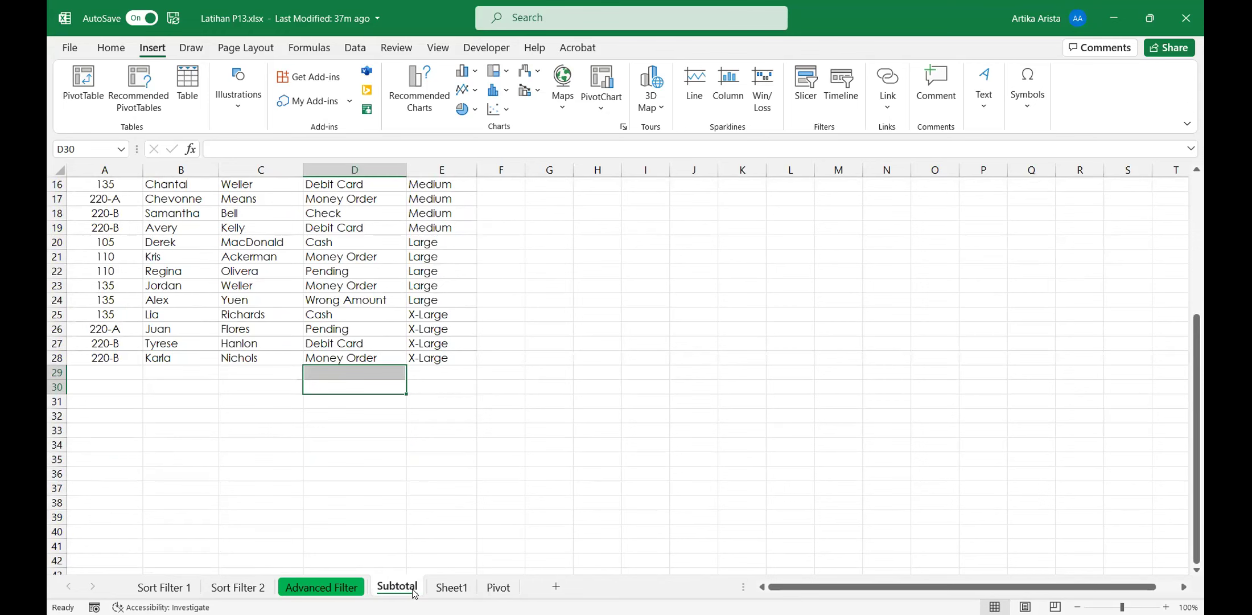
scroll(414, 593, "up", 5)
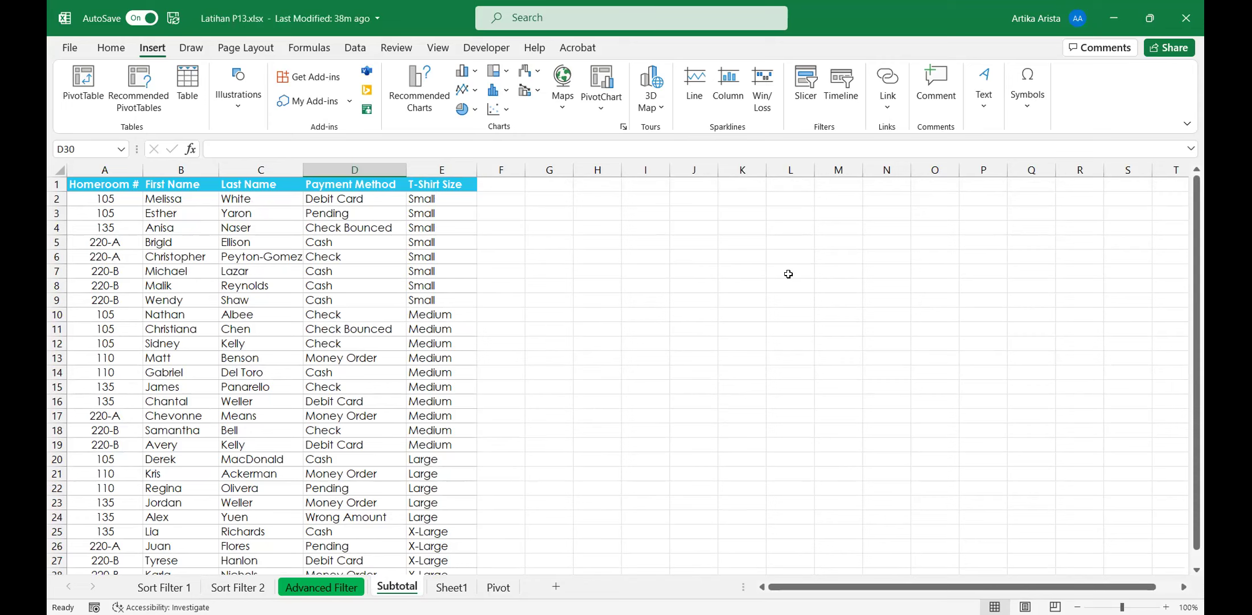
- Show the Pivot sheet and select its TOKO, BARANG and PENJUALAN data in A1:C7, excluding the Total row
left_click(508, 588)
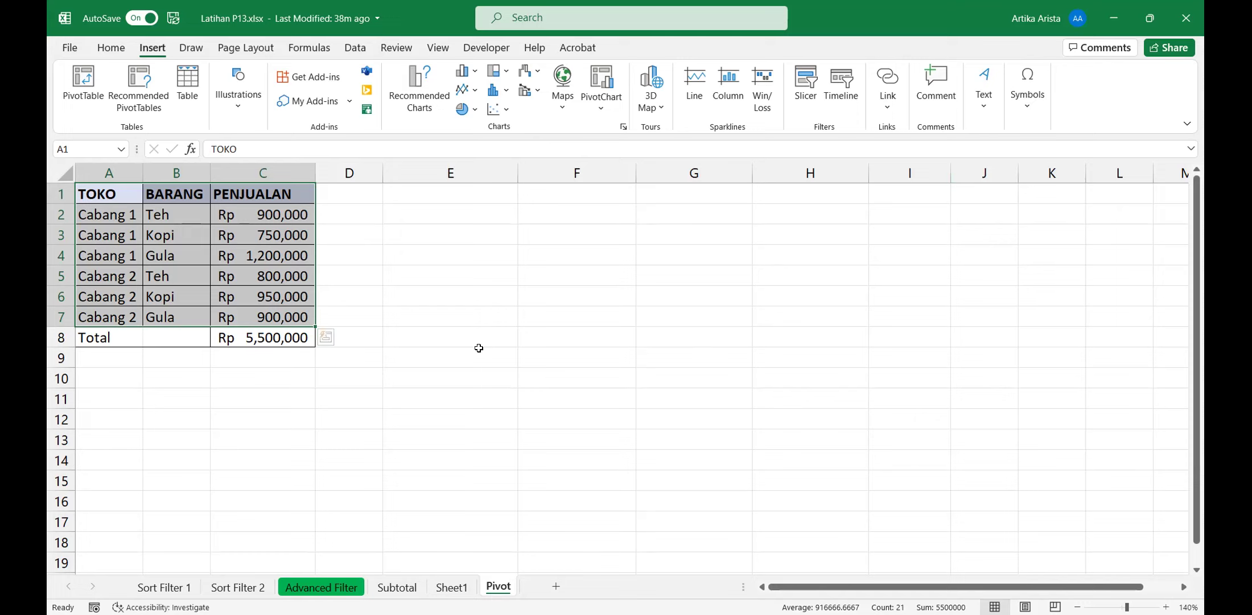
left_click(109, 212)
left_click_drag(110, 194, 273, 316)
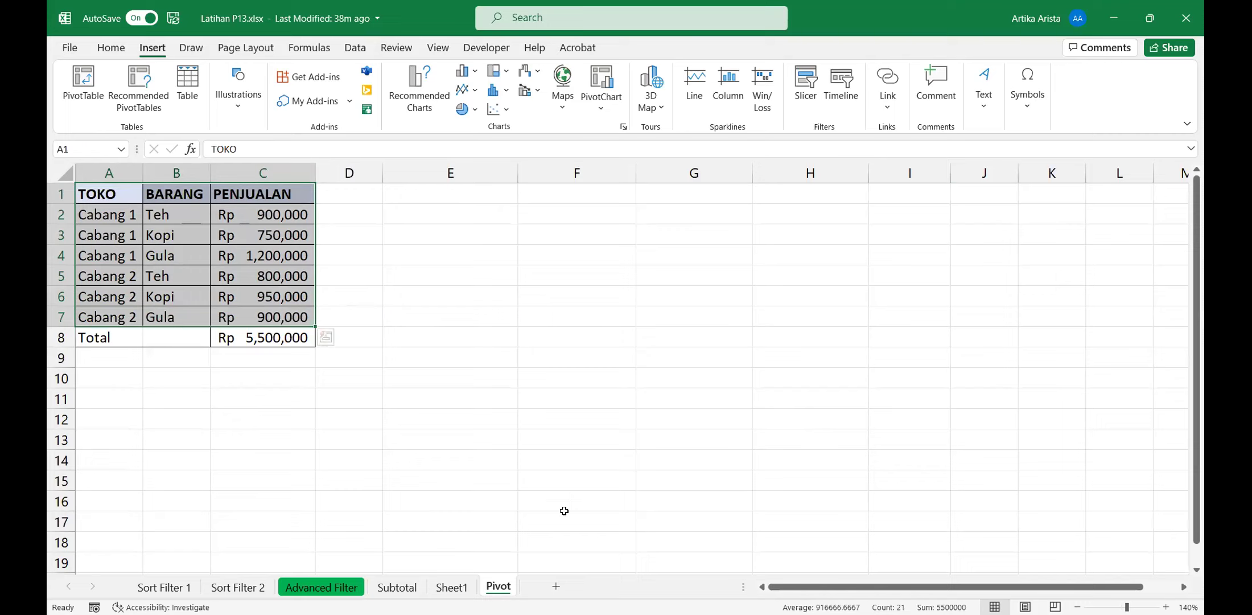